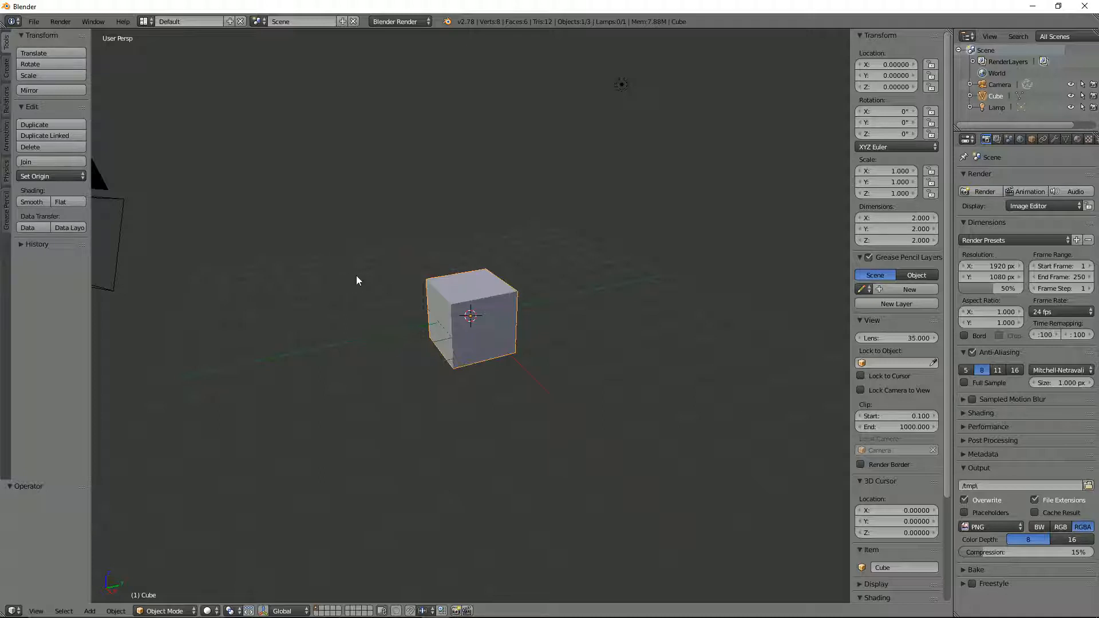
pyautogui.moveTo(436, 294); pyautogui.dragTo(482, 297, button='middle')
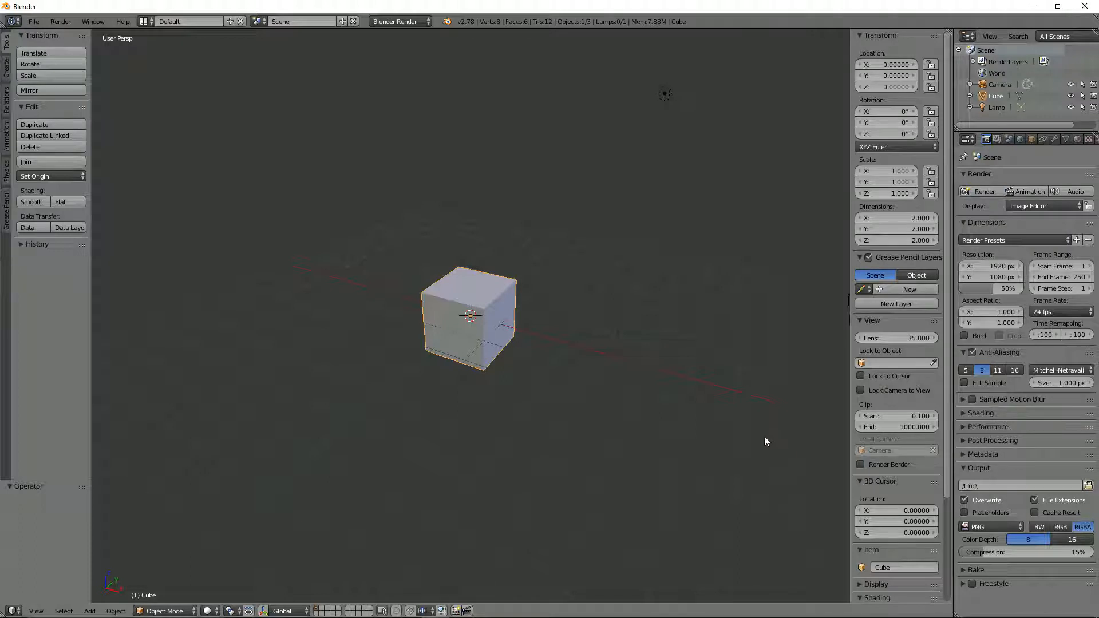
pyautogui.scroll(-3, 826, 378)
pyautogui.scroll(-5, 908, 490)
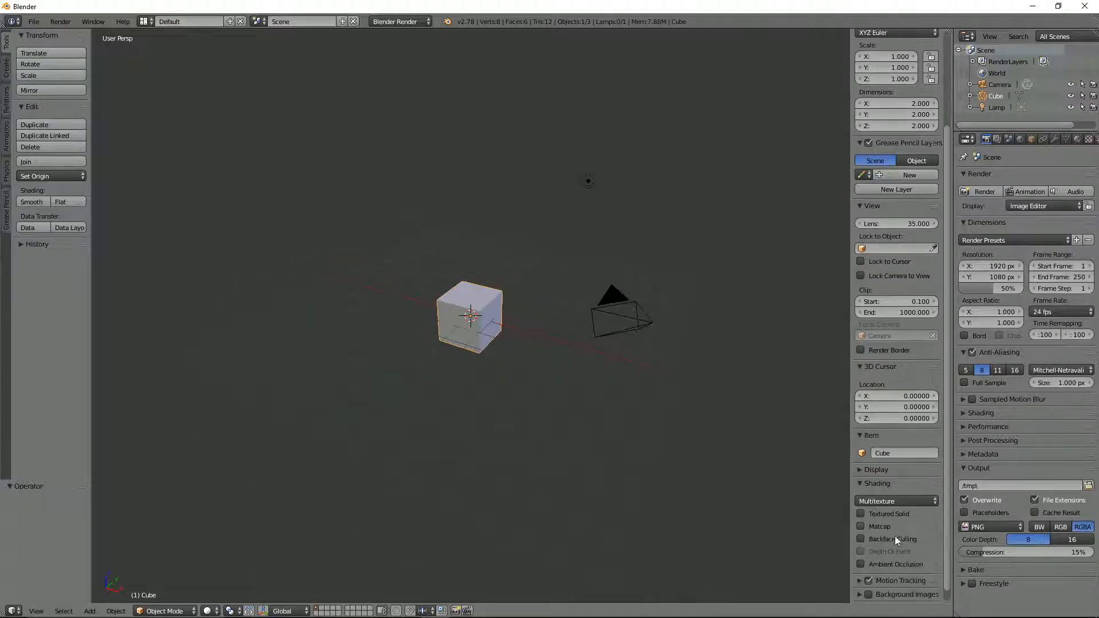
pyautogui.scroll(-1, 892, 532)
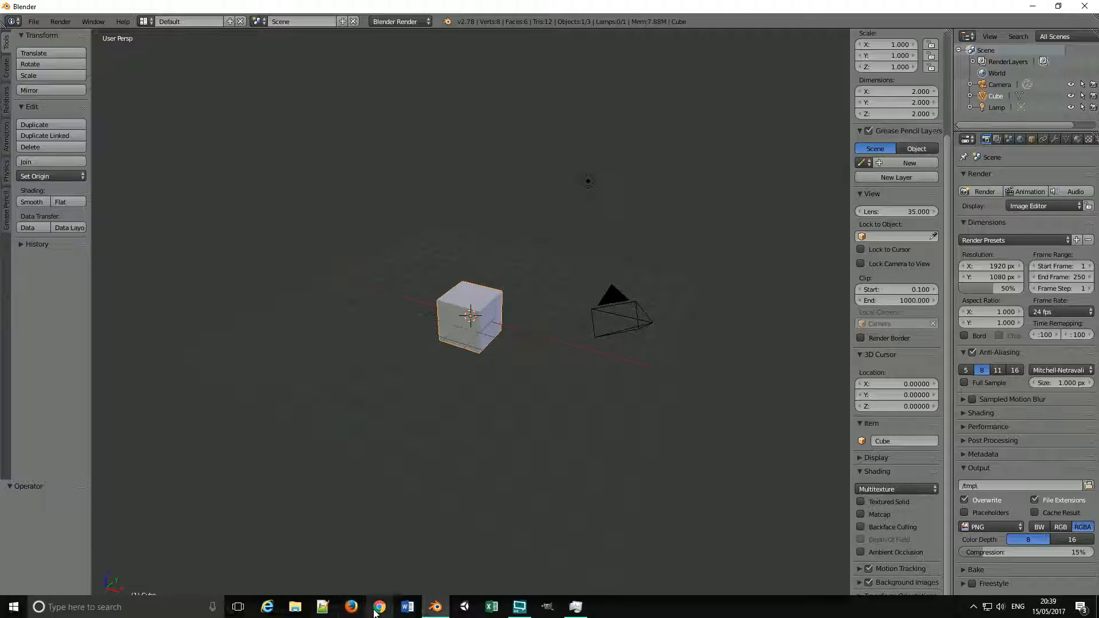
# - Switch to Chrome, search Google for cartoon bomb, preview the black bomb image with a lit fuse, and return to Blender
pyautogui.click(379, 606)
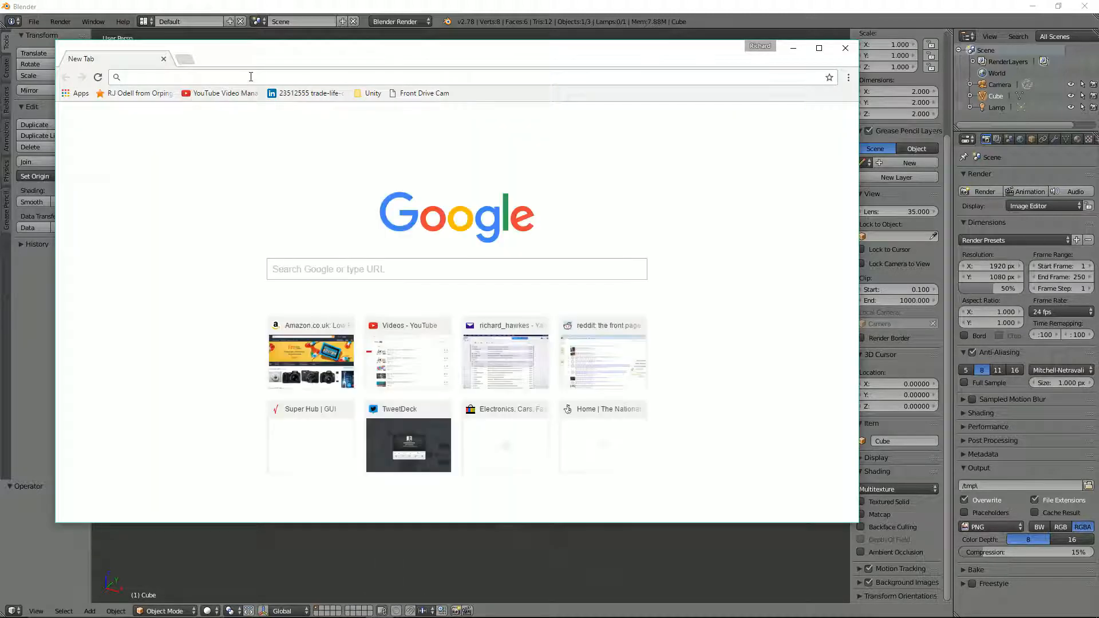
pyautogui.write('cartoon b')
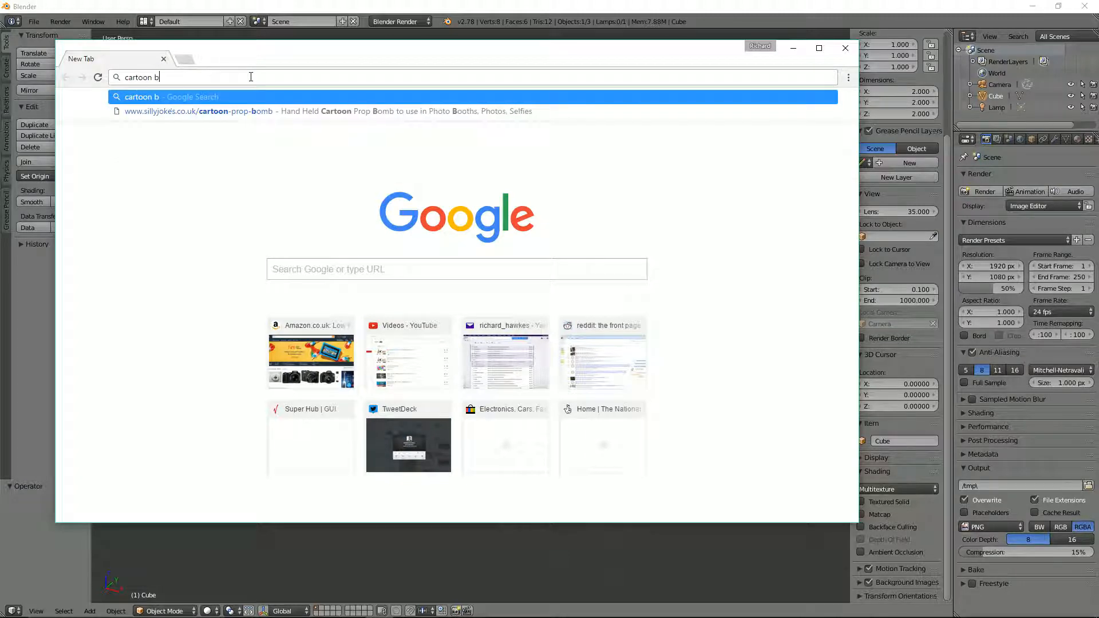
pyautogui.write('omb')
pyautogui.press('Return')
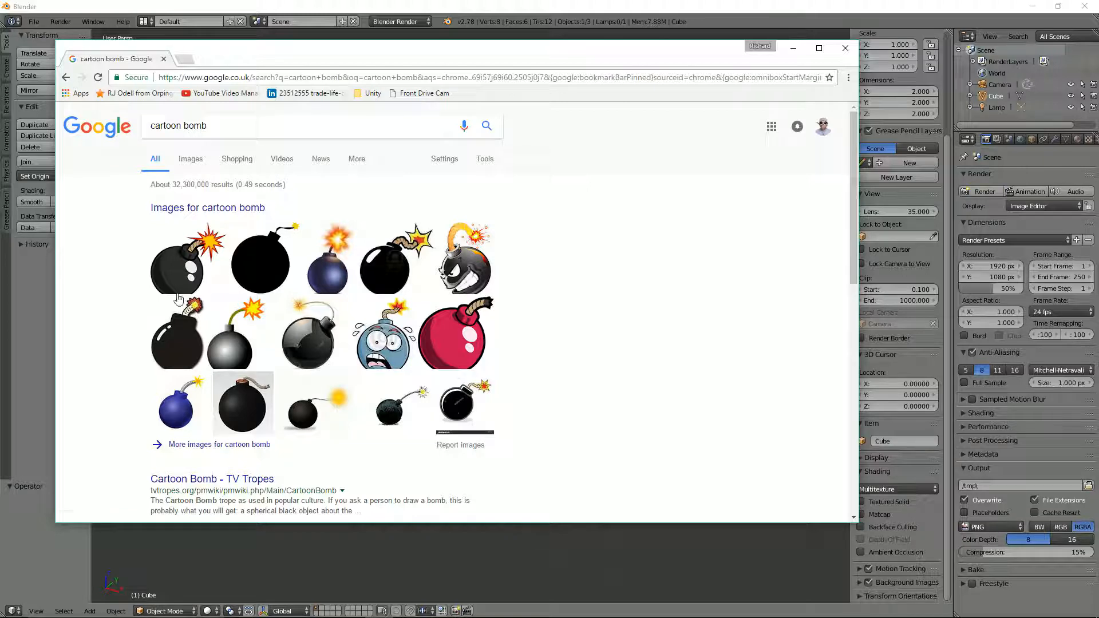
pyautogui.click(170, 340)
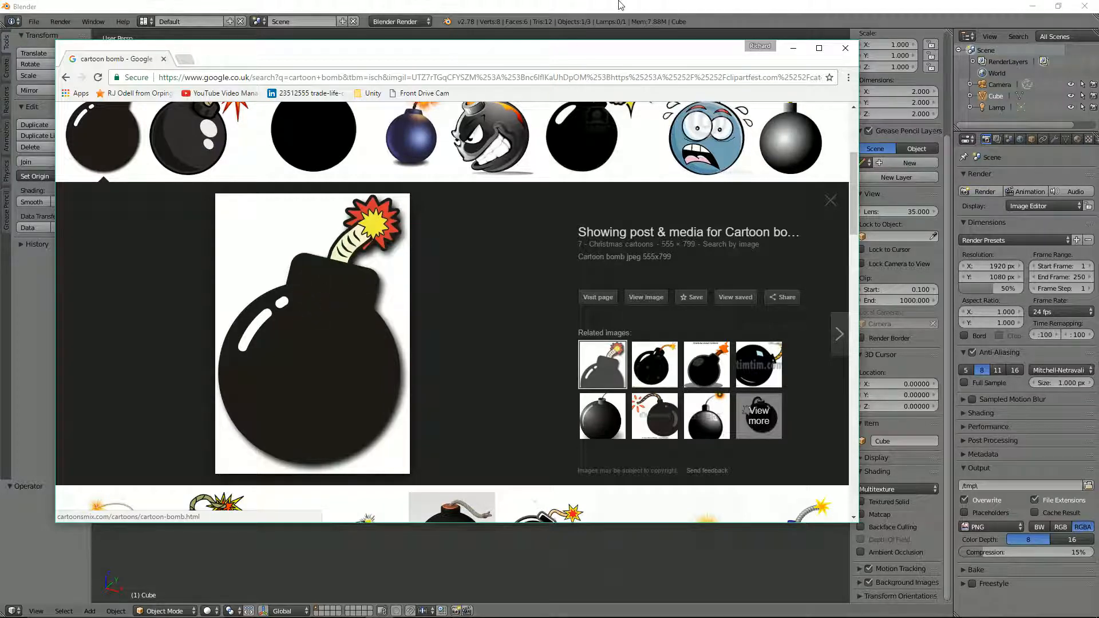
pyautogui.click(619, 5)
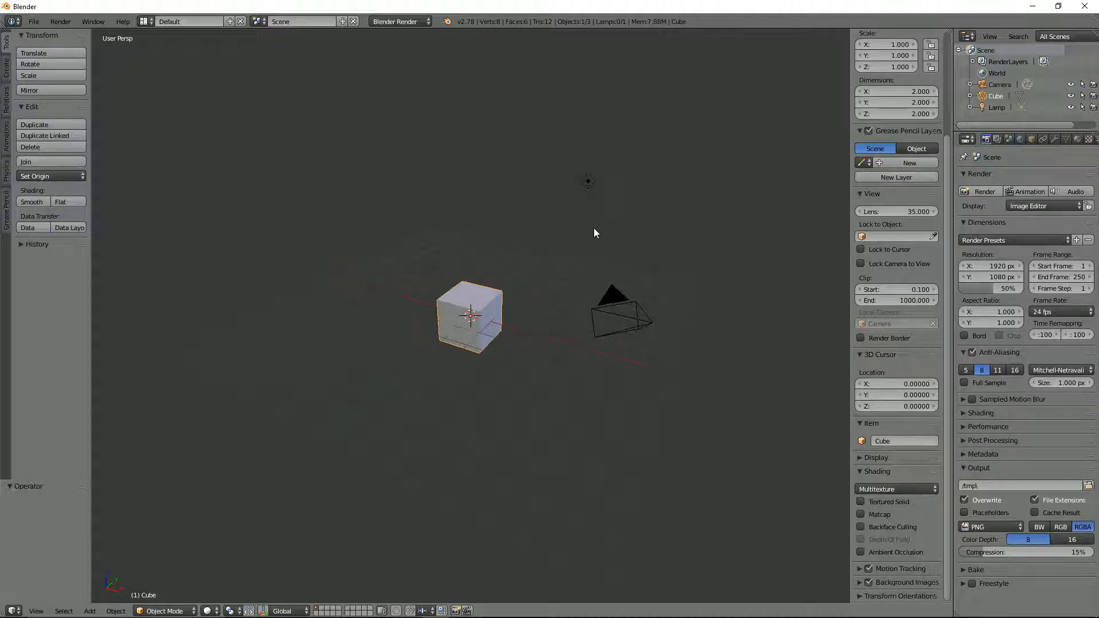
# - Save the scene as bomb.blend in the Bomberman models folder, overwriting the existing file
pyautogui.click(33, 22)
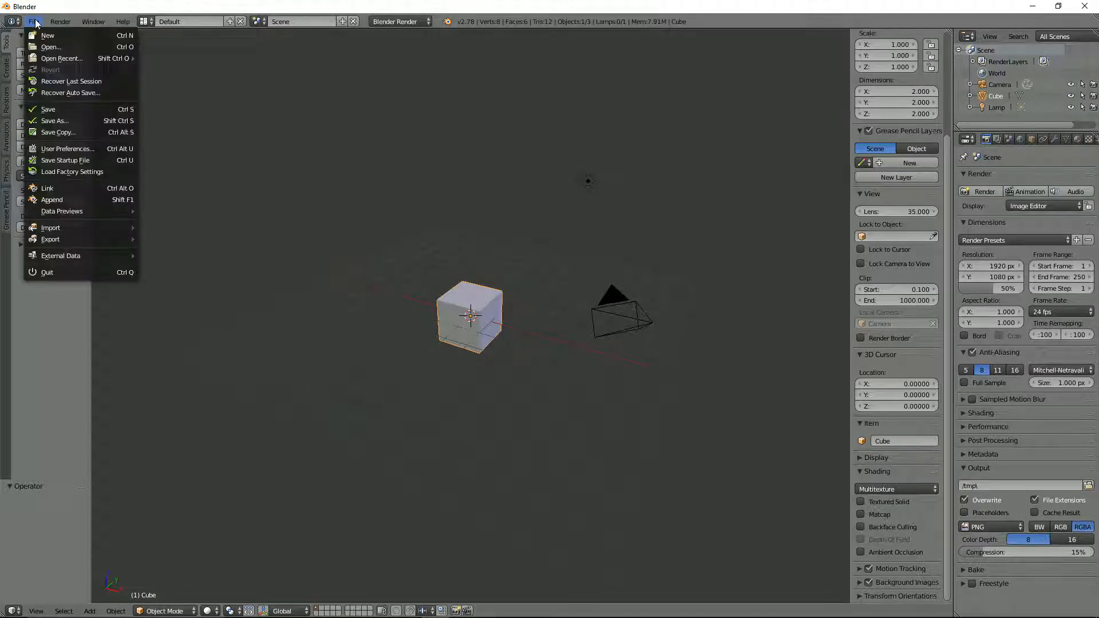
pyautogui.click(71, 111)
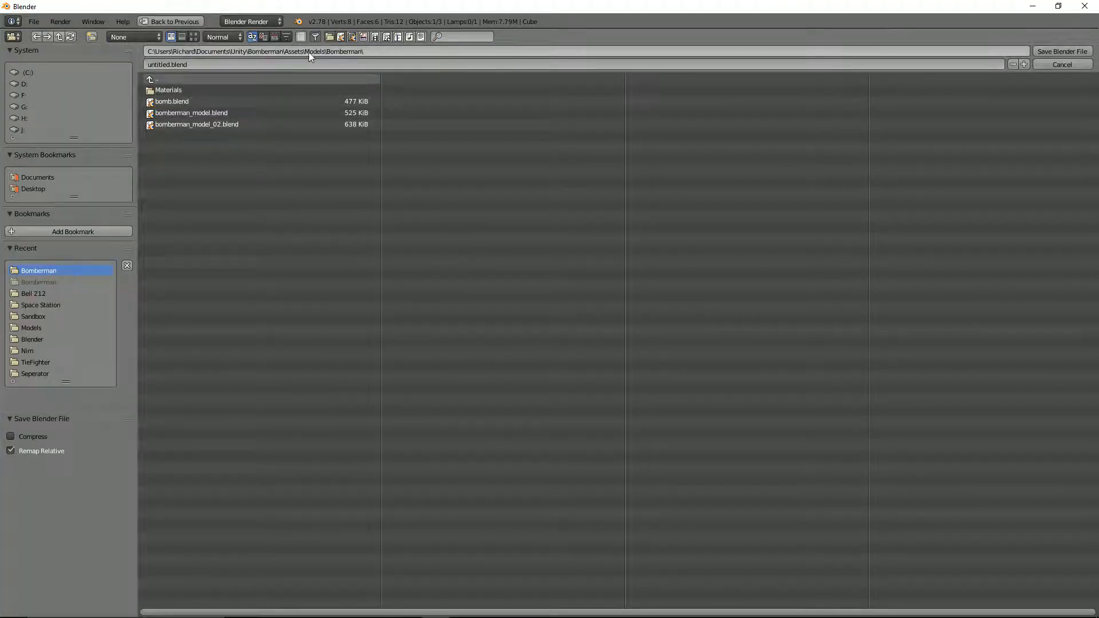
pyautogui.click(199, 101)
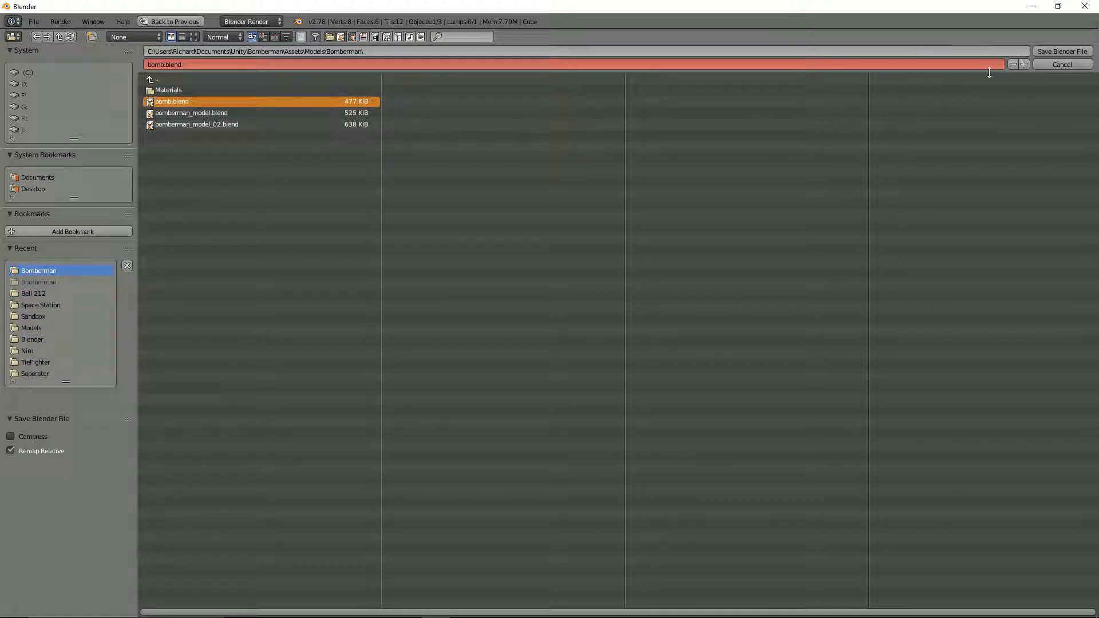
pyautogui.click(1058, 52)
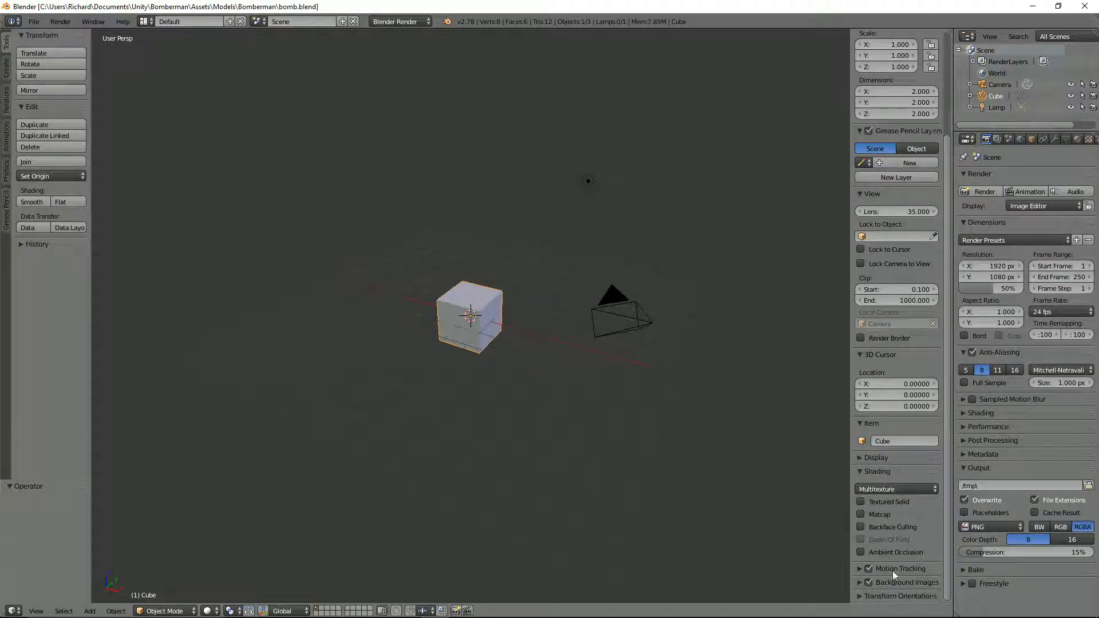
# - Add bomb.jpg from the Bomberman models folder as a background image and show it in the front orthographic view
pyautogui.click(860, 583)
pyautogui.scroll(-1, 884, 515)
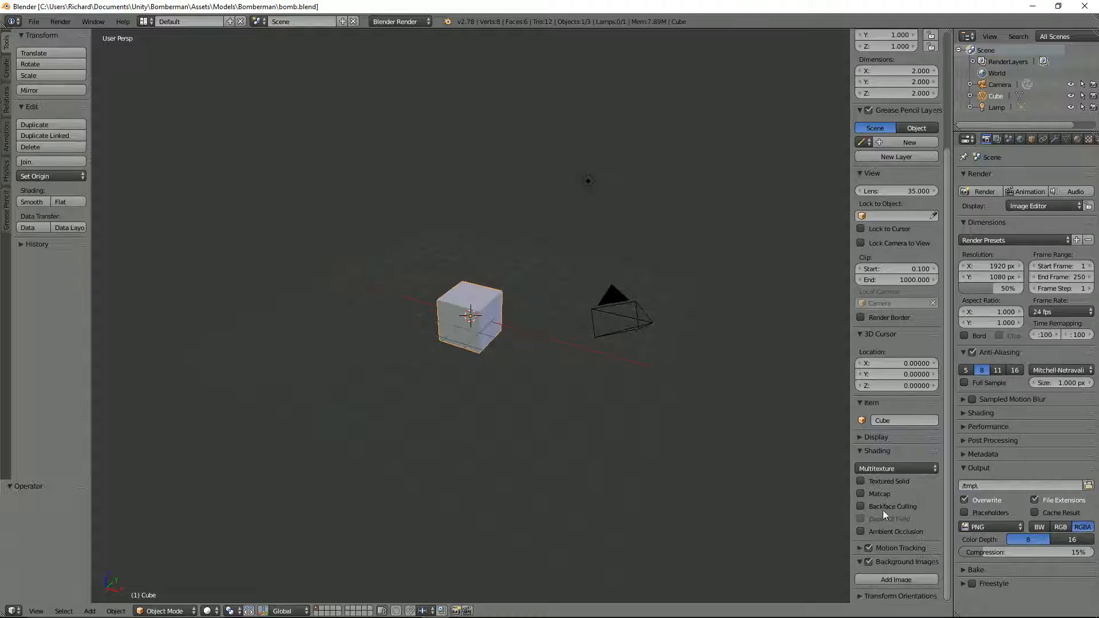
pyautogui.click(896, 579)
pyautogui.scroll(-3, 924, 538)
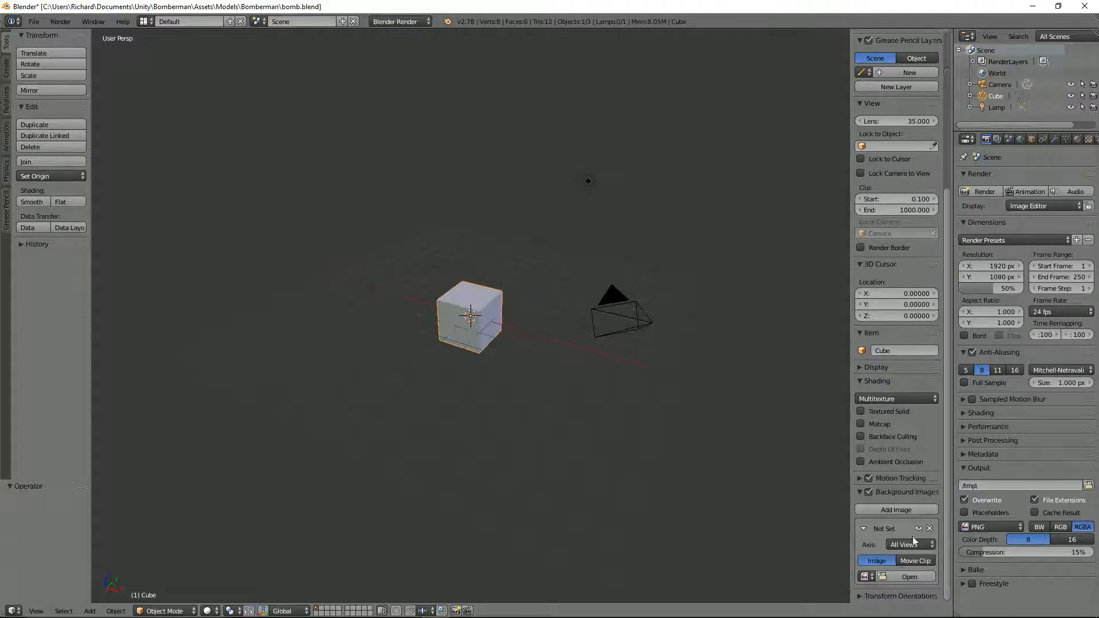
pyautogui.click(894, 578)
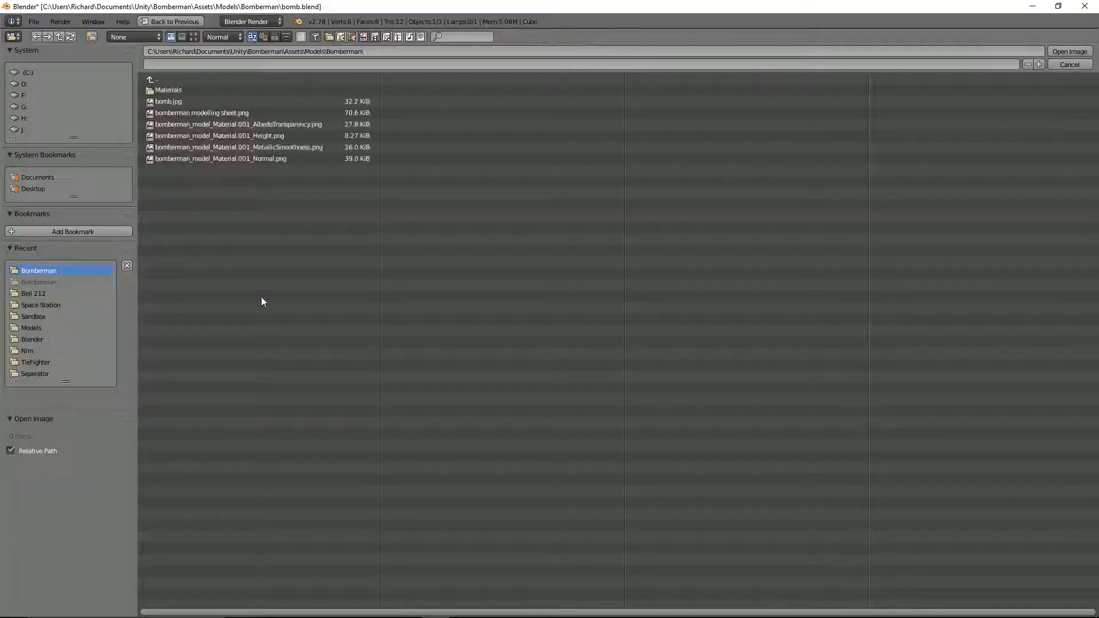
pyautogui.doubleClick(165, 103)
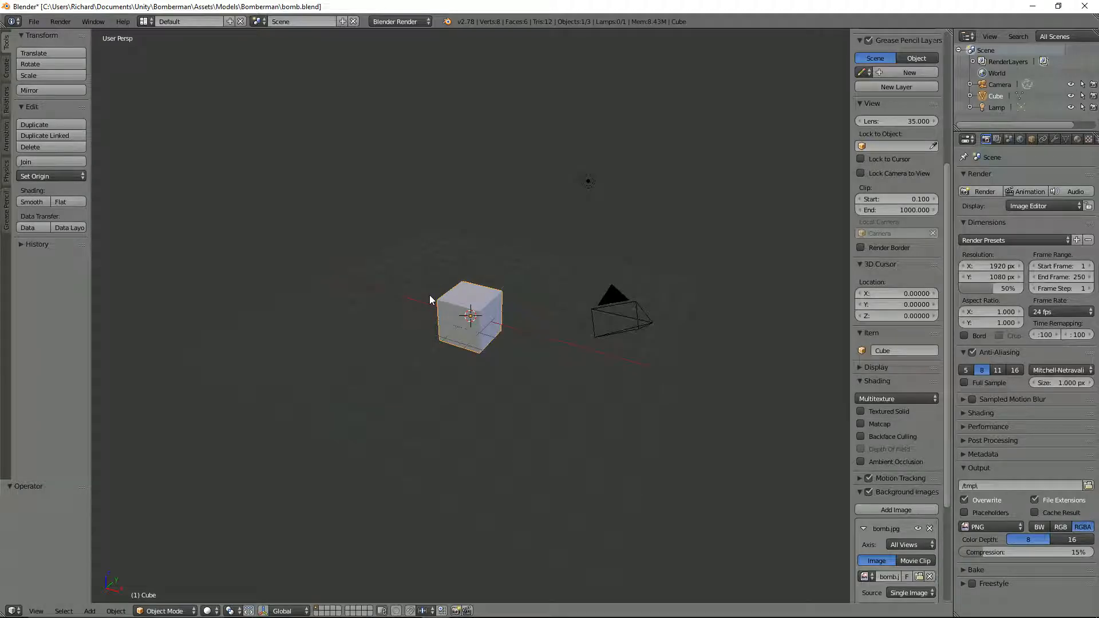
pyautogui.press('KP_1')
pyautogui.scroll(1, 429, 295)
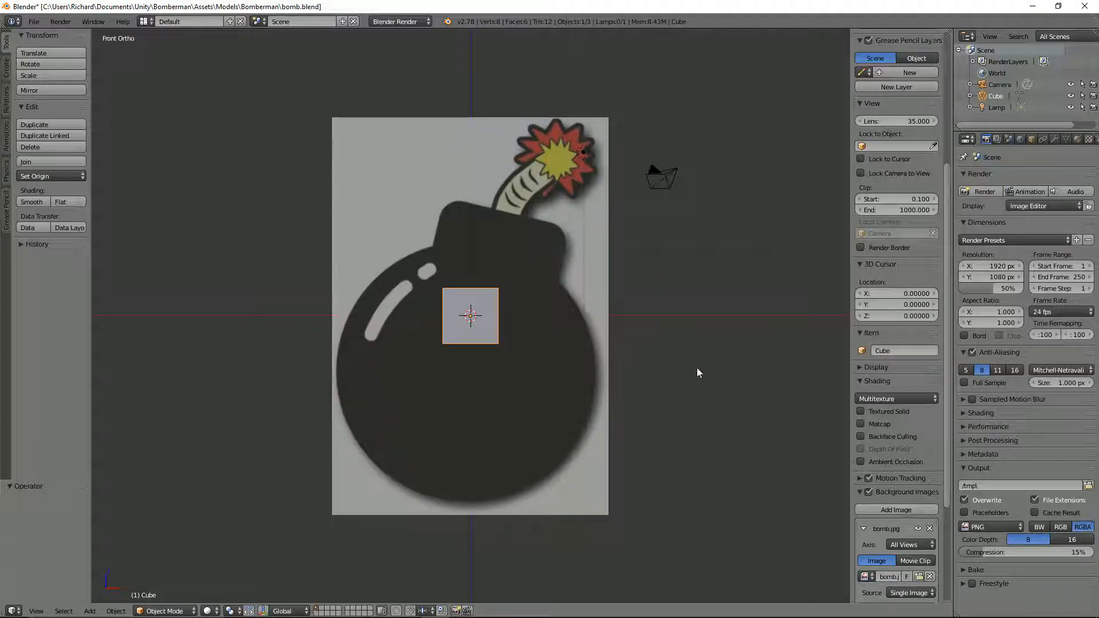
# - Set the size of the bomb background image to 4
pyautogui.scroll(-6, 928, 483)
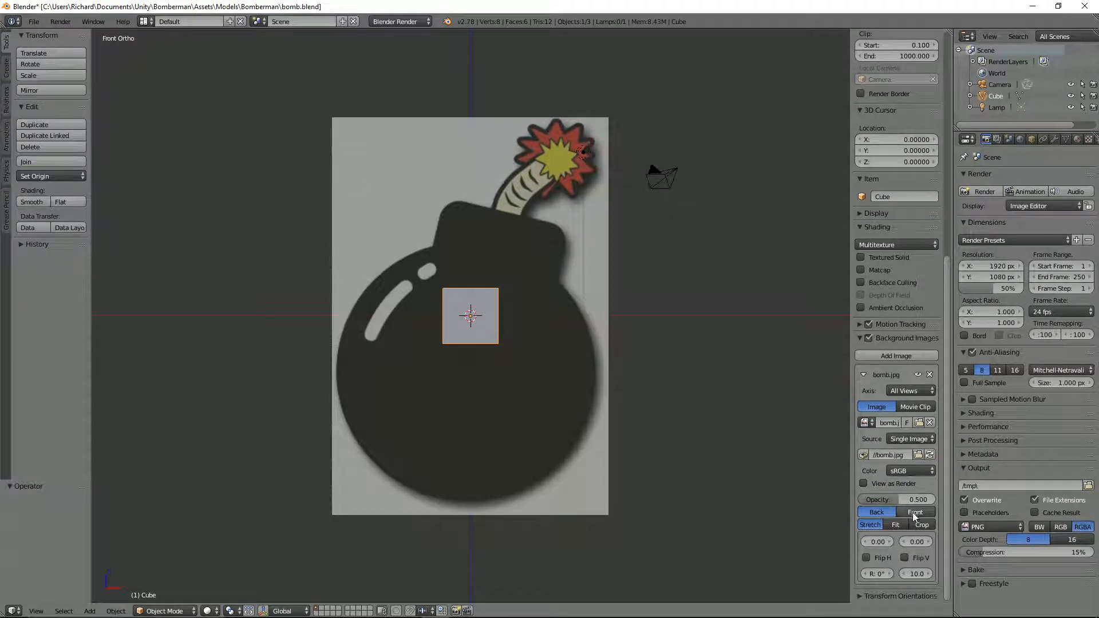
pyautogui.click(917, 572)
pyautogui.write('4')
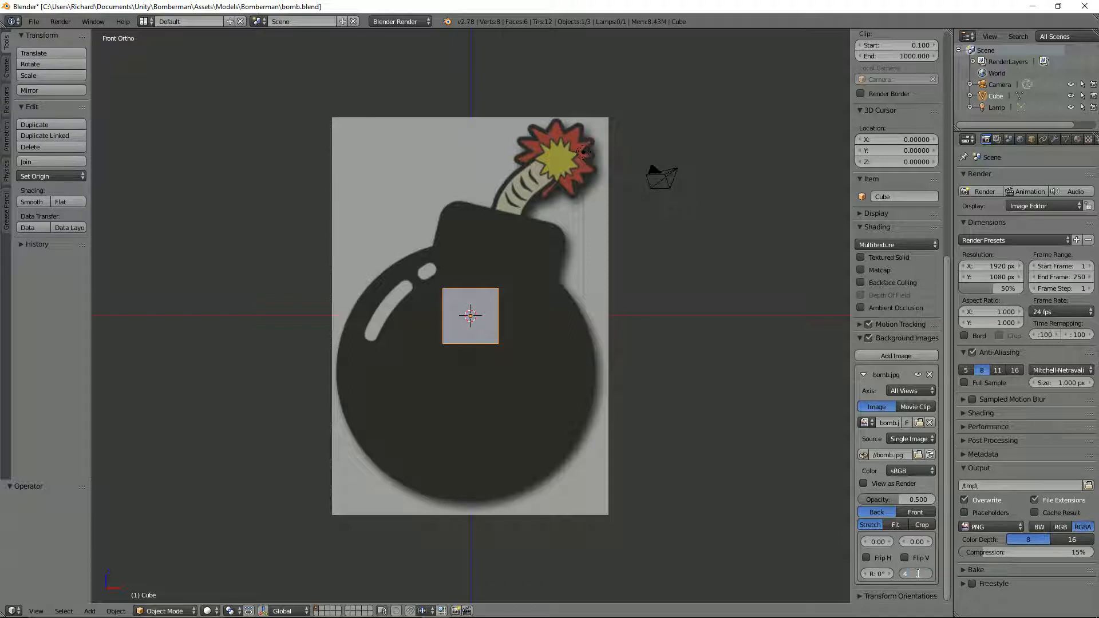
pyautogui.press('Return')
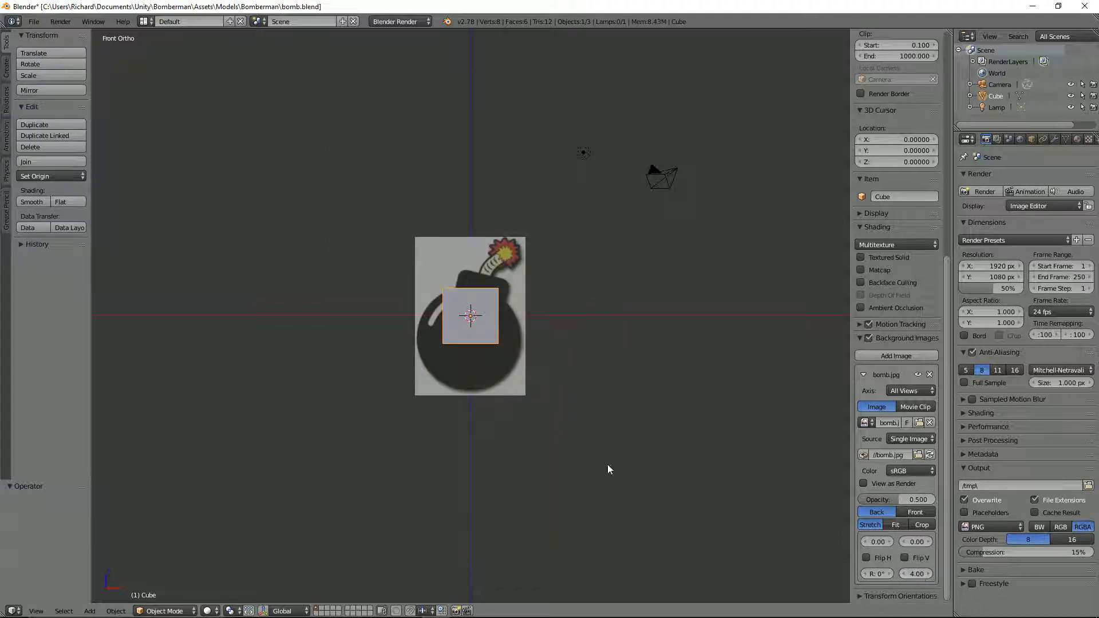
# - Set the background image's size to 1 and display the viewport in wireframe
pyautogui.click(915, 574)
pyautogui.write('1')
pyautogui.press('Return')
pyautogui.scroll(5, 921, 579)
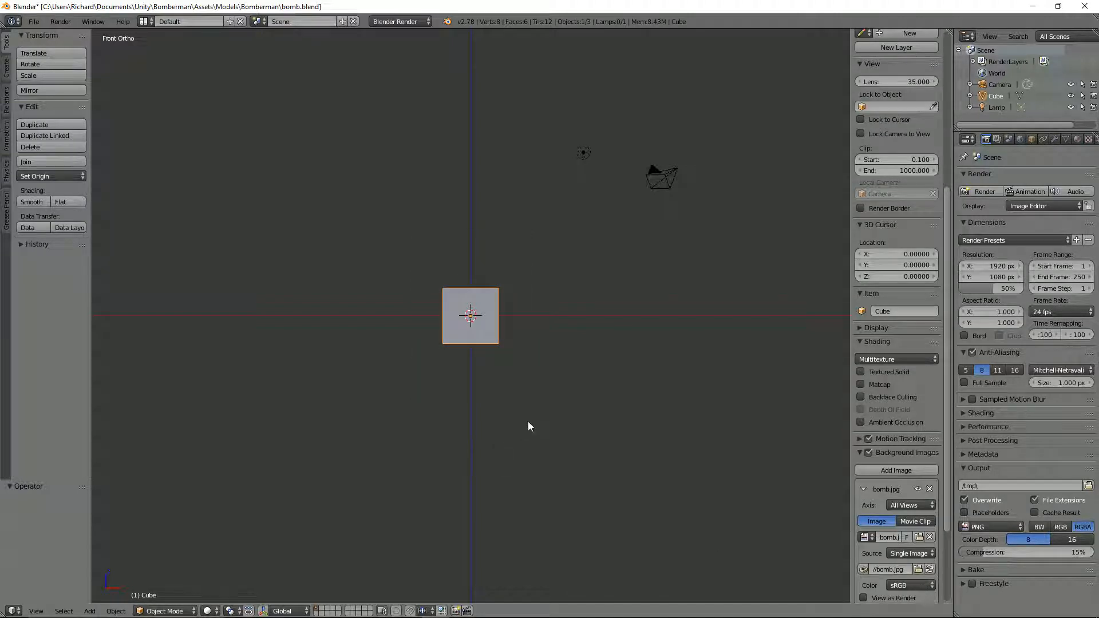
pyautogui.press('z')
pyautogui.scroll(6, 528, 422)
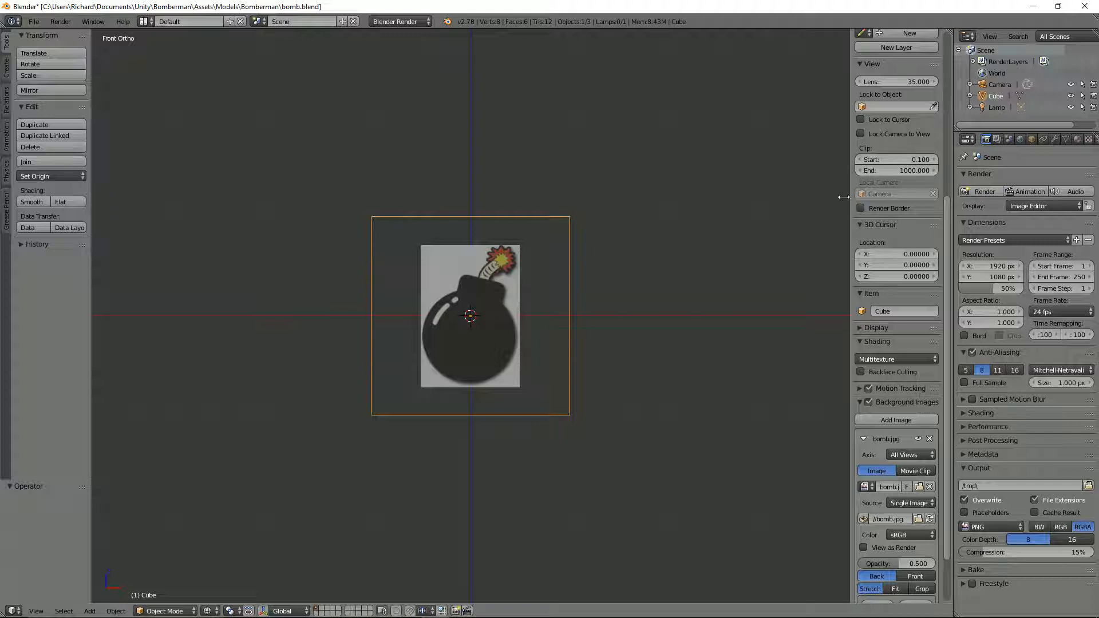
# - Set the background image's opacity to 0.75
pyautogui.scroll(-3, 860, 514)
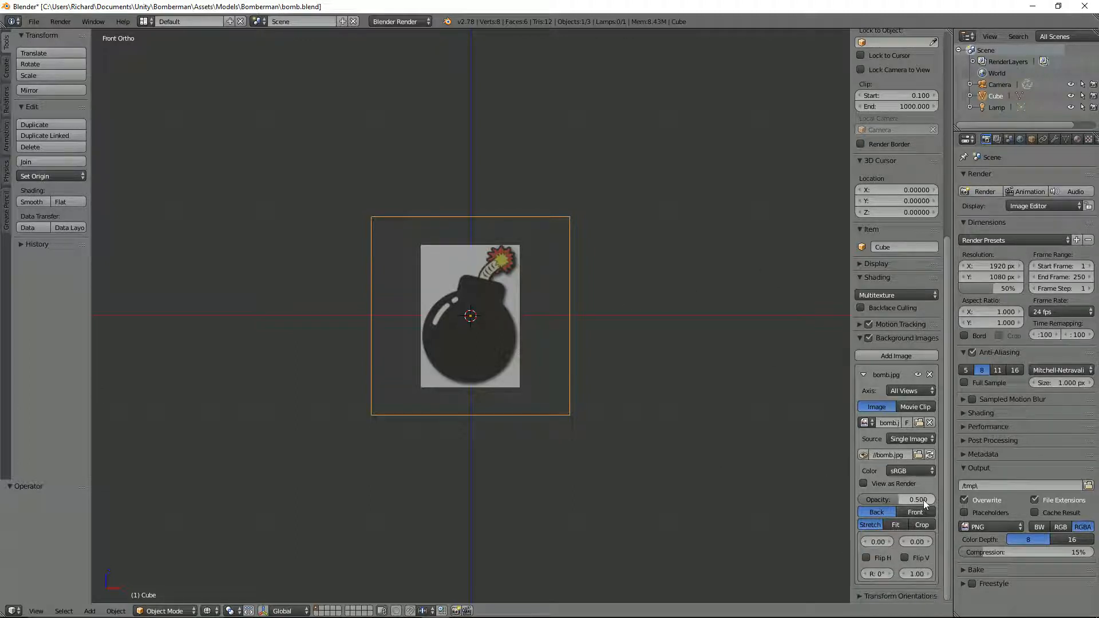
pyautogui.click(923, 500)
pyautogui.press('BackSpace')
pyautogui.write('0.75')
pyautogui.press('Return')
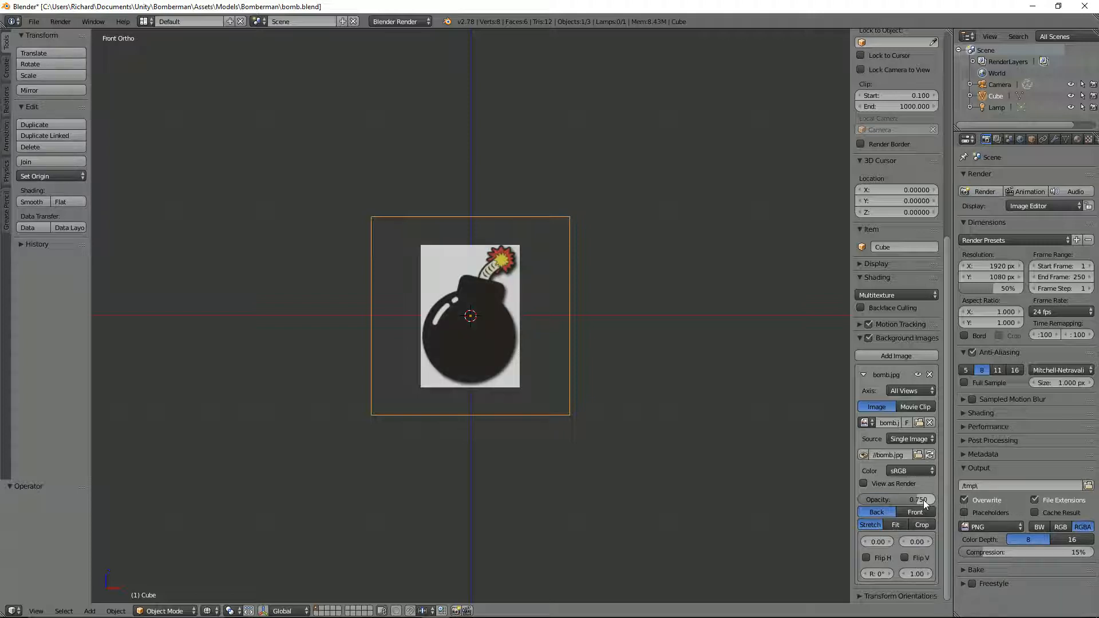
# - Delete the default cube from the scene
pyautogui.scroll(2, 490, 335)
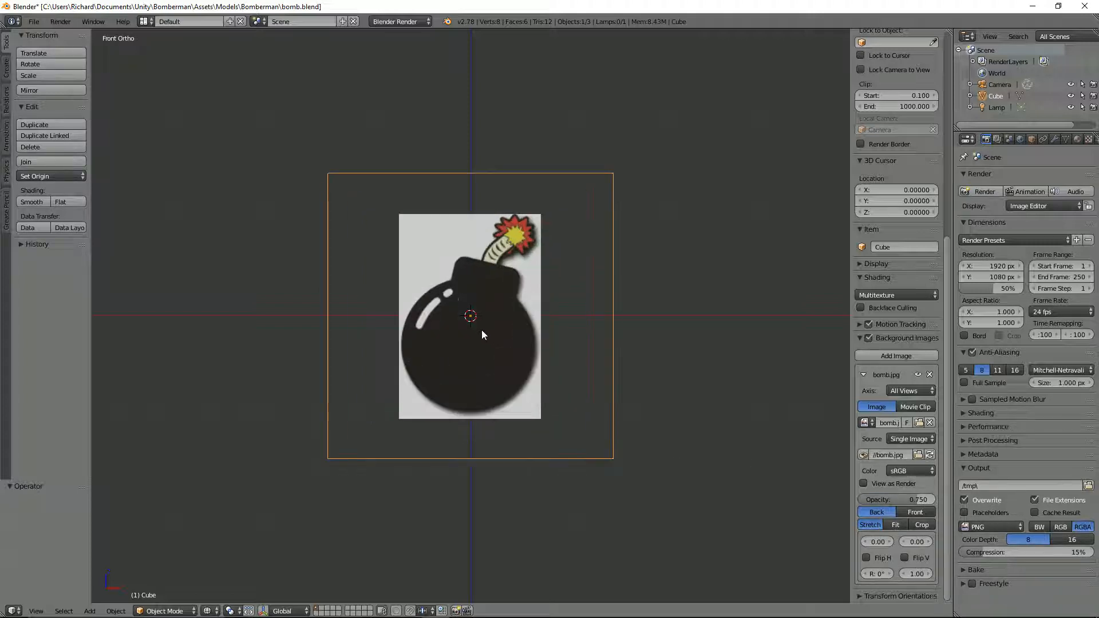
pyautogui.press('x')
pyautogui.click(495, 297)
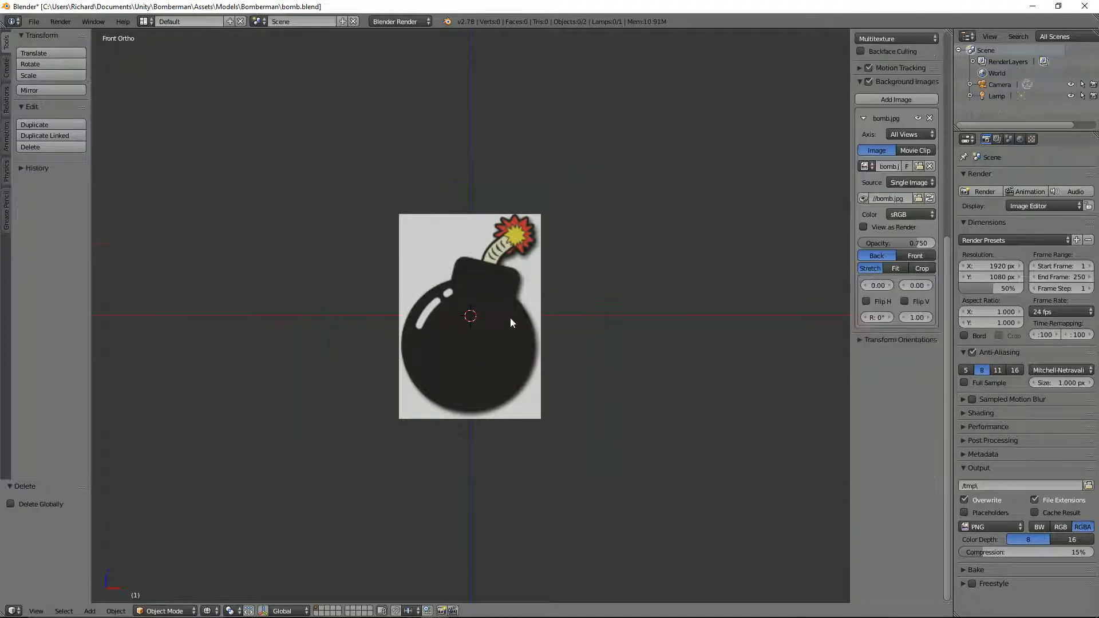
# - Add a UV sphere with 16 segments and 12 rings, check it in solid shading, and return to wireframe
pyautogui.hotkey('shift', 'a')
pyautogui.moveTo(553, 336)
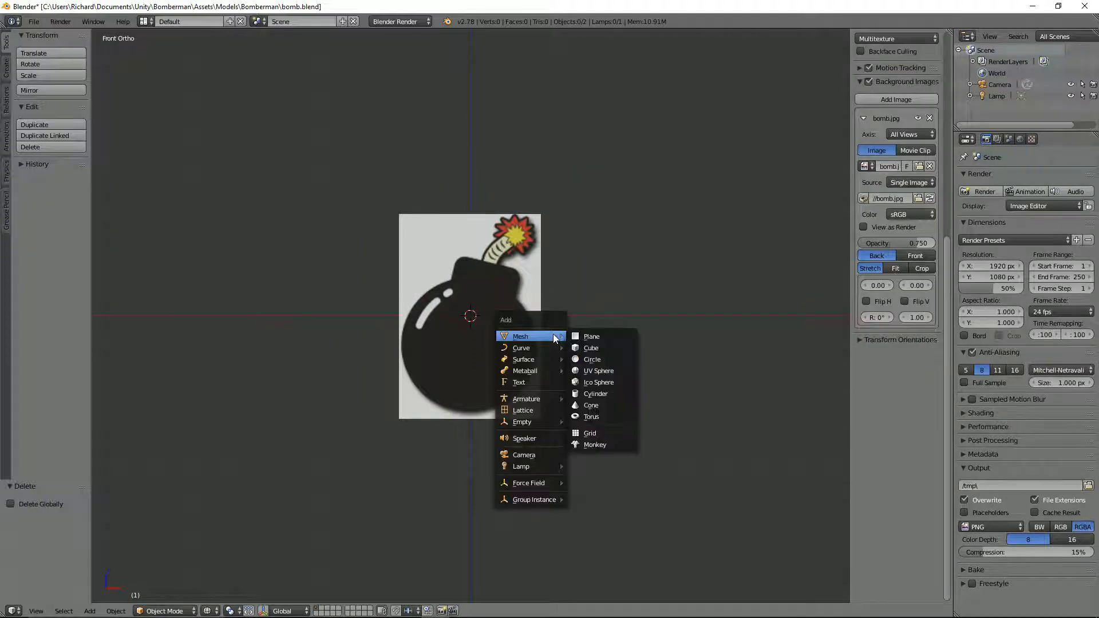
pyautogui.click(593, 371)
pyautogui.click(57, 516)
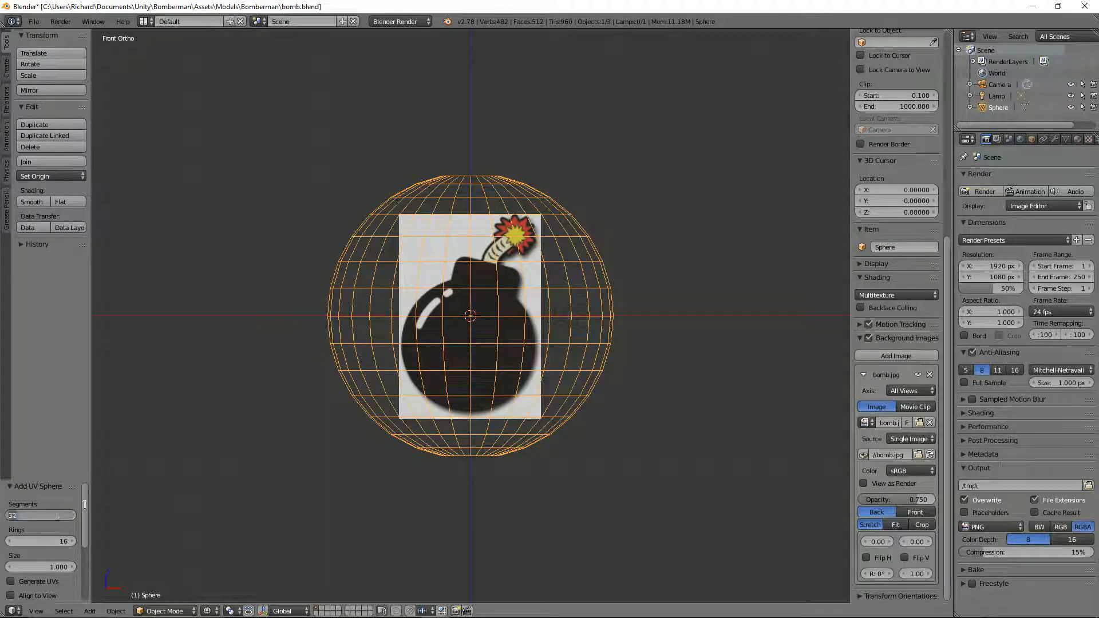
pyautogui.write('16')
pyautogui.press('Tab')
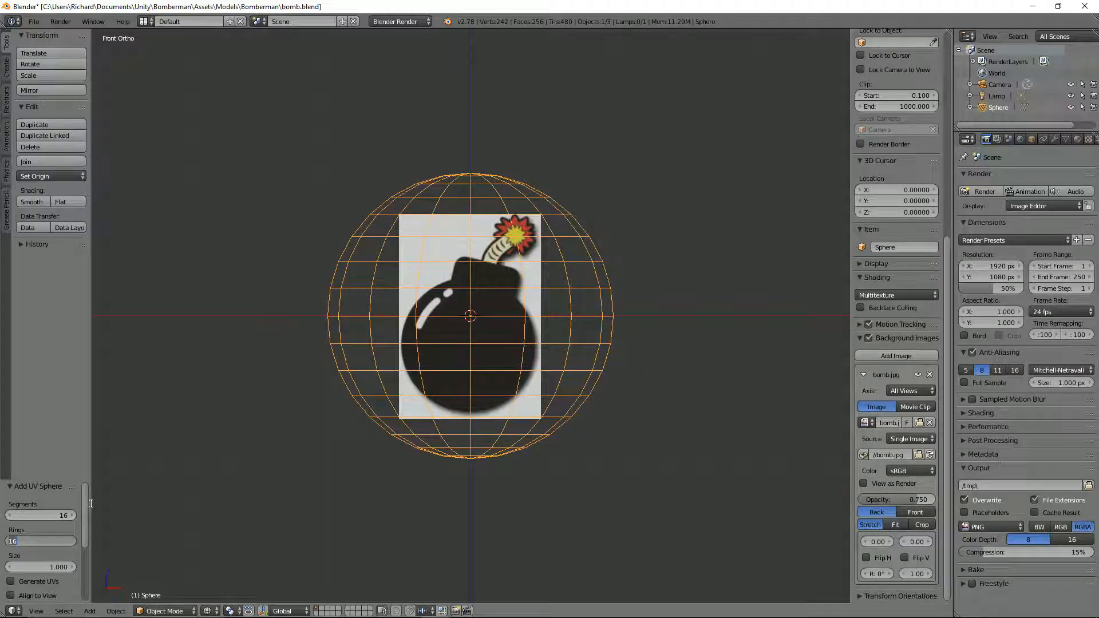
pyautogui.write('12')
pyautogui.press('Return')
pyautogui.press('z')
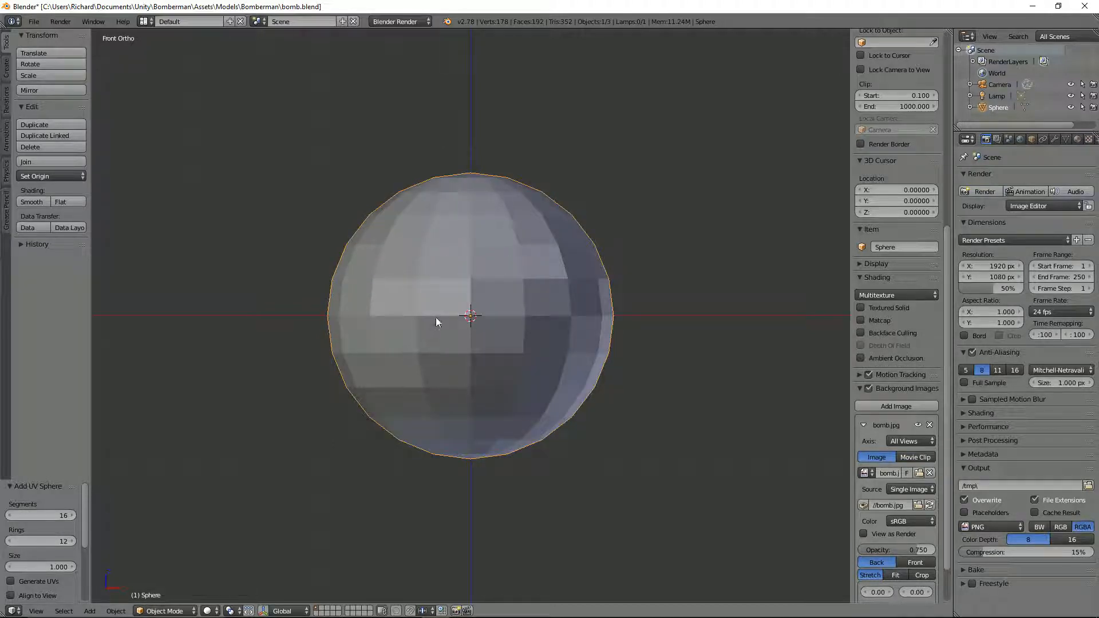
pyautogui.press('z')
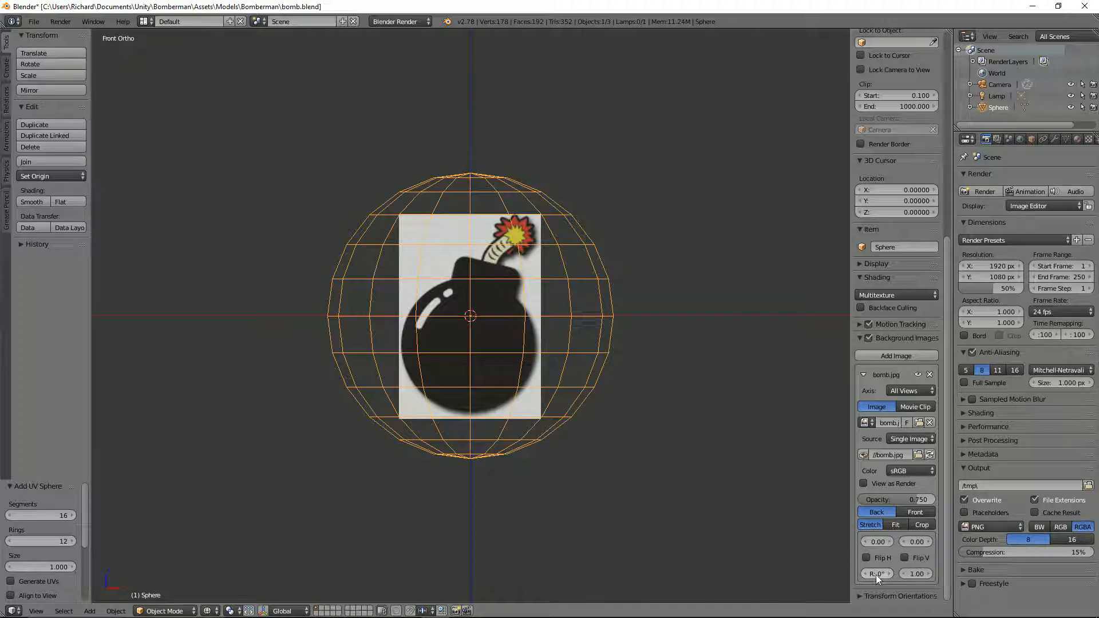
# - Widen the properties sidebar and rotate the background image to -12.4° so the bomb stands upright
pyautogui.moveTo(852, 569); pyautogui.dragTo(785, 575)
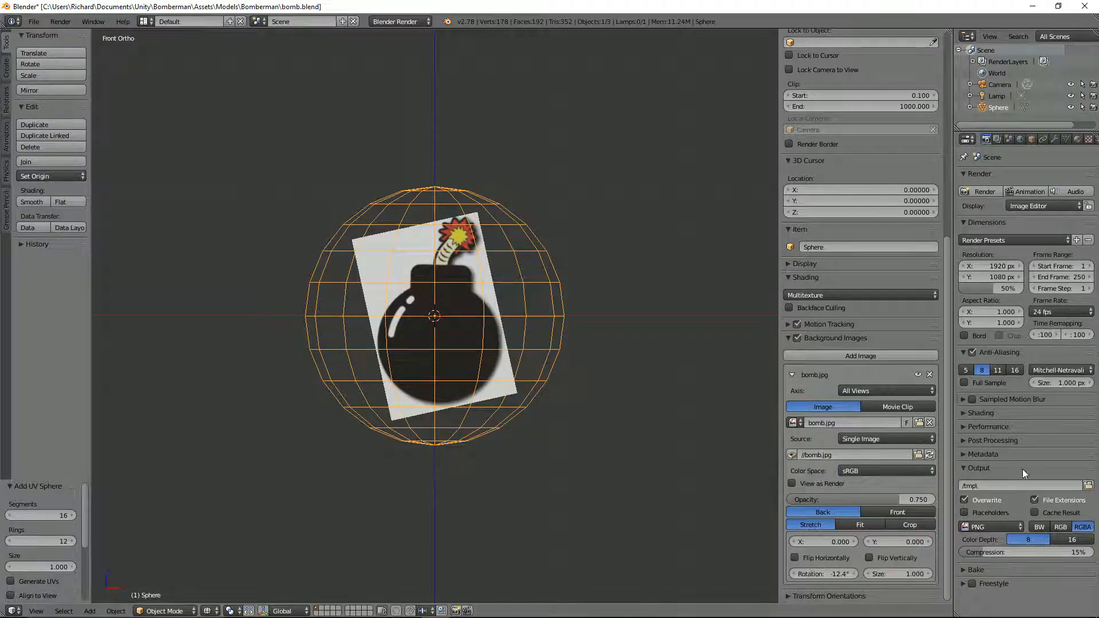
# - Scale the UV sphere uniformly to about 0.463, close to the size of the bomb's round body
pyautogui.scroll(5, 572, 398)
pyautogui.scroll(-5, 584, 390)
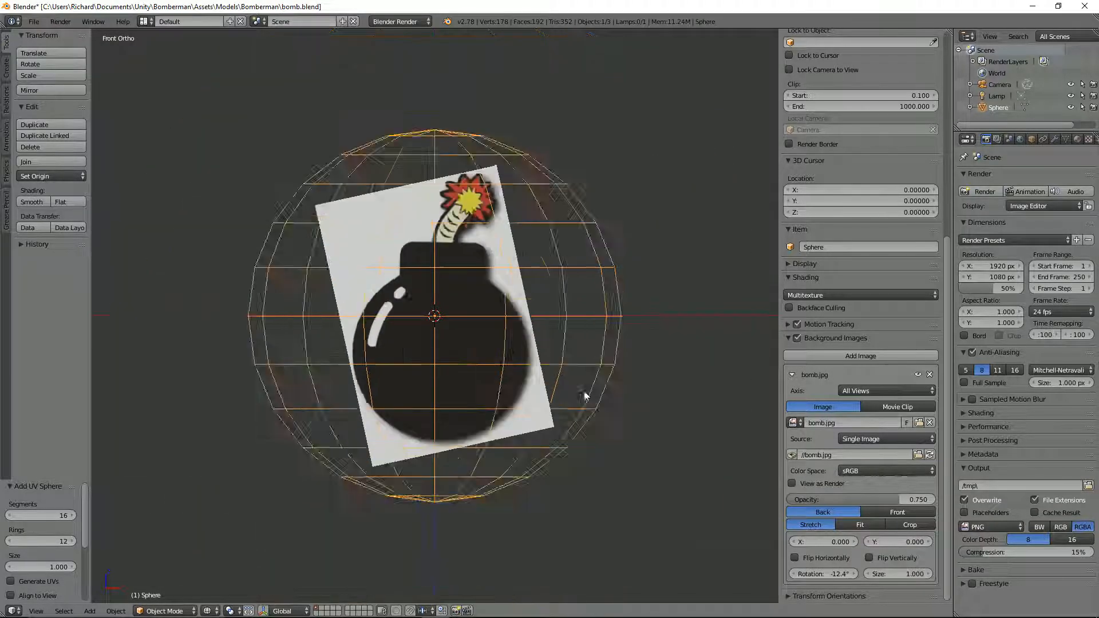
pyautogui.press('s')
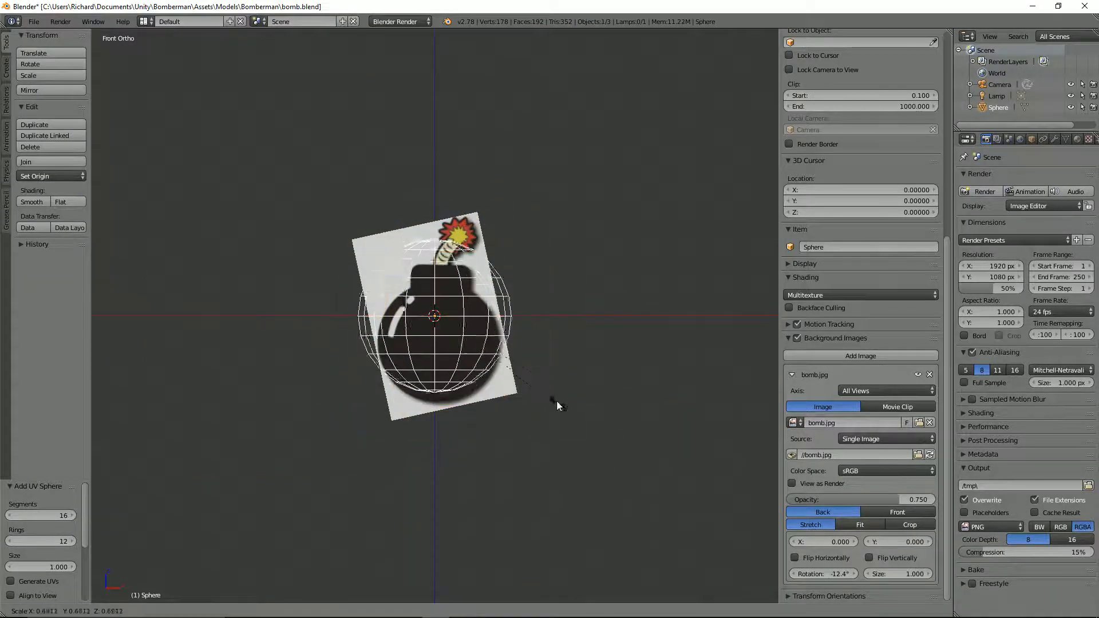
pyautogui.click(537, 372)
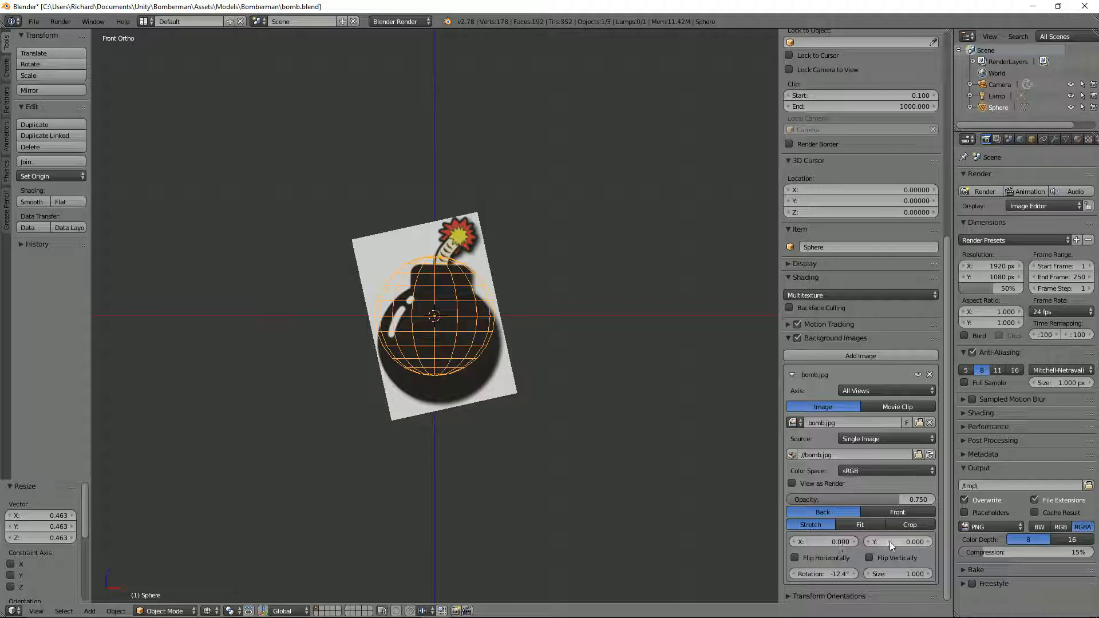
# - Offset the background image to X -0.030 and Y 0.140 and rotate it to -14.18° to align the bomb's body with the sphere
pyautogui.moveTo(889, 541); pyautogui.dragTo(922, 541)
pyautogui.moveTo(849, 539); pyautogui.dragTo(915, 543)
pyautogui.scroll(3, 637, 425)
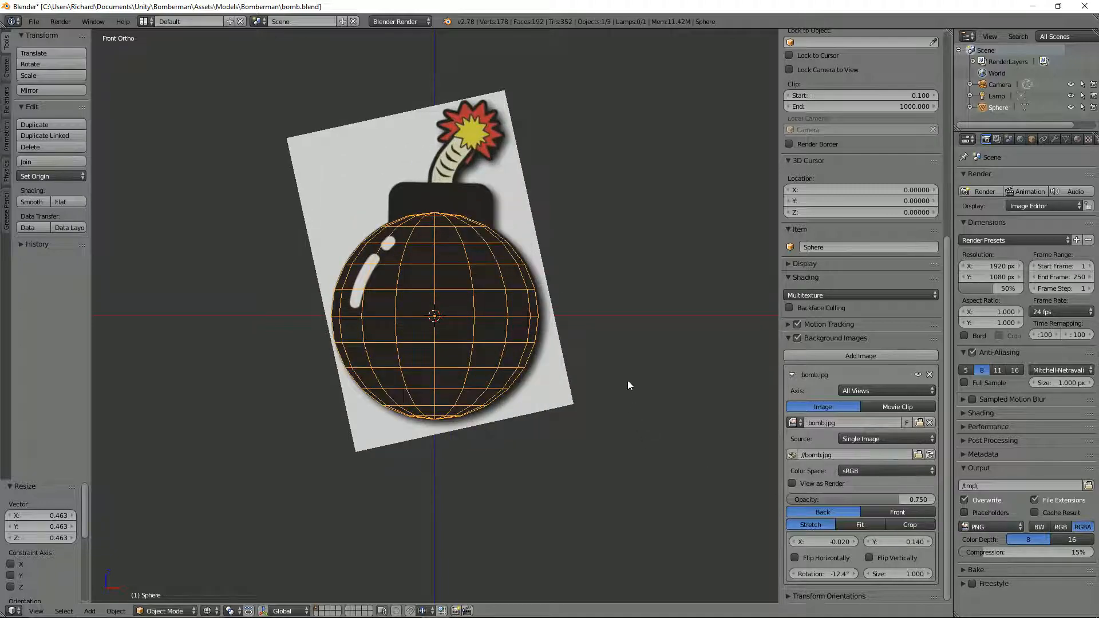
pyautogui.scroll(4, 447, 229)
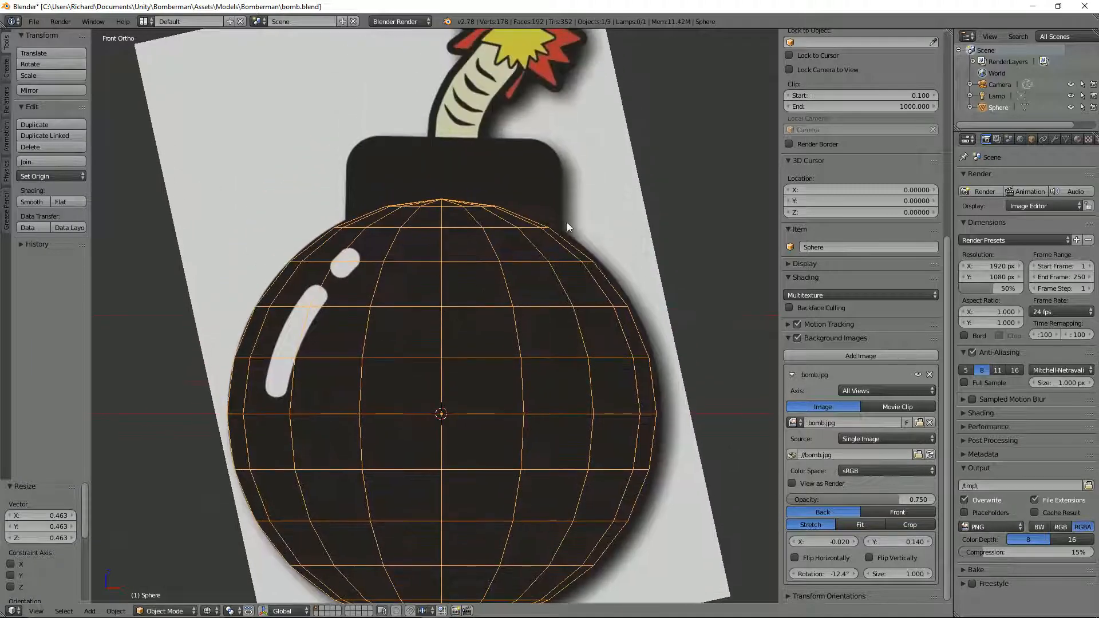
pyautogui.moveTo(823, 573); pyautogui.dragTo(820, 542)
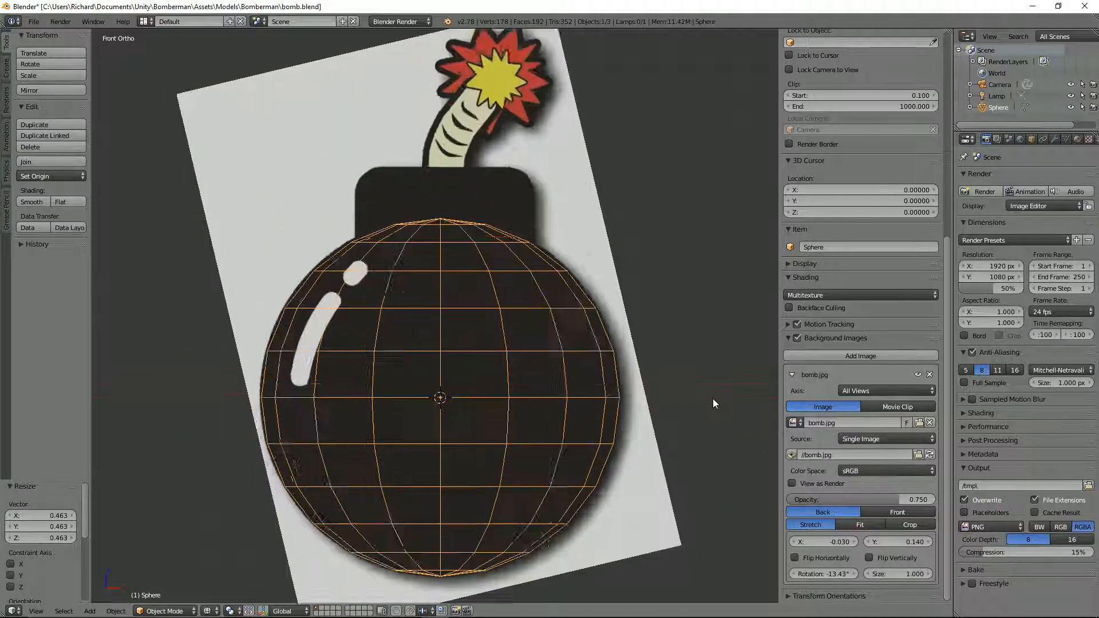
pyautogui.scroll(3, 654, 240)
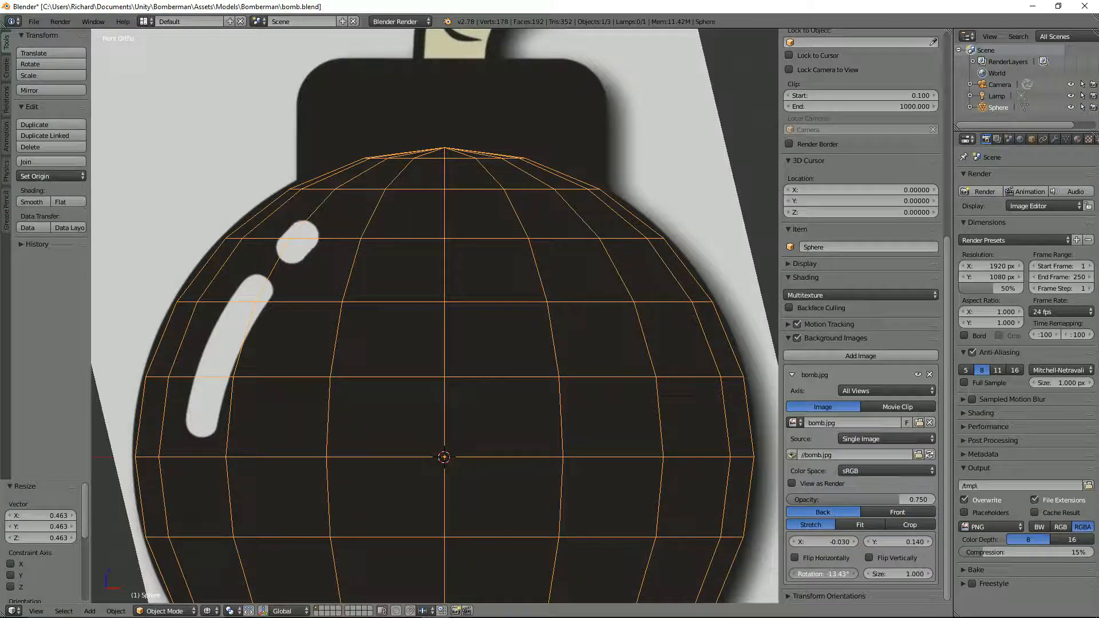
pyautogui.moveTo(823, 573); pyautogui.dragTo(815, 574)
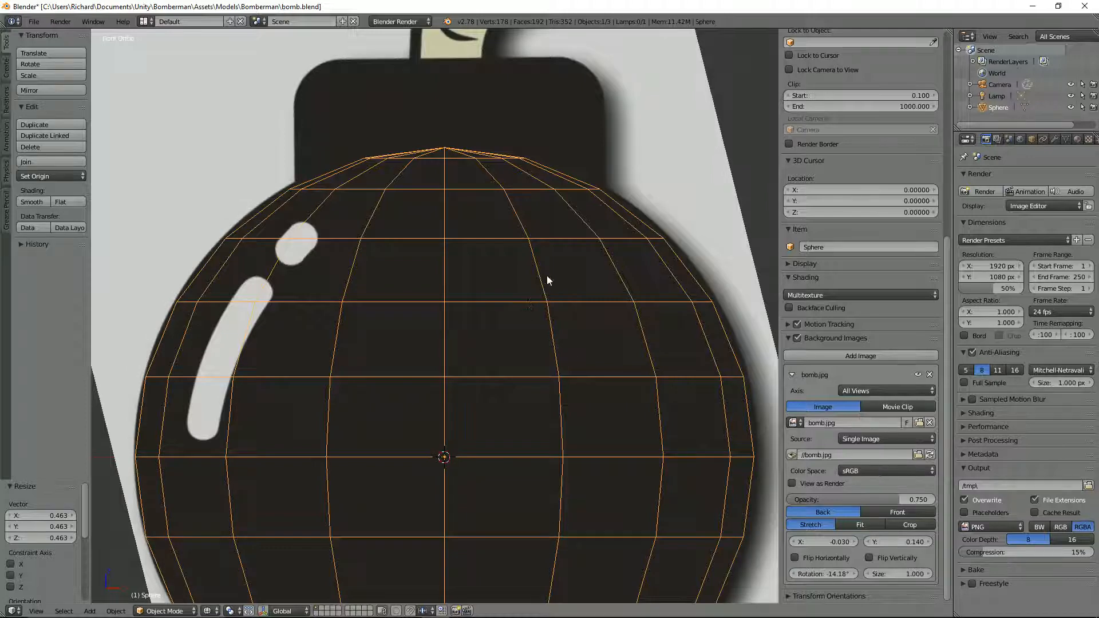
# - Display the sphere in solid shading and apply smooth shading to all its faces in Edit Mode
pyautogui.scroll(-3, 548, 276)
pyautogui.scroll(-3, 537, 396)
pyautogui.press('z')
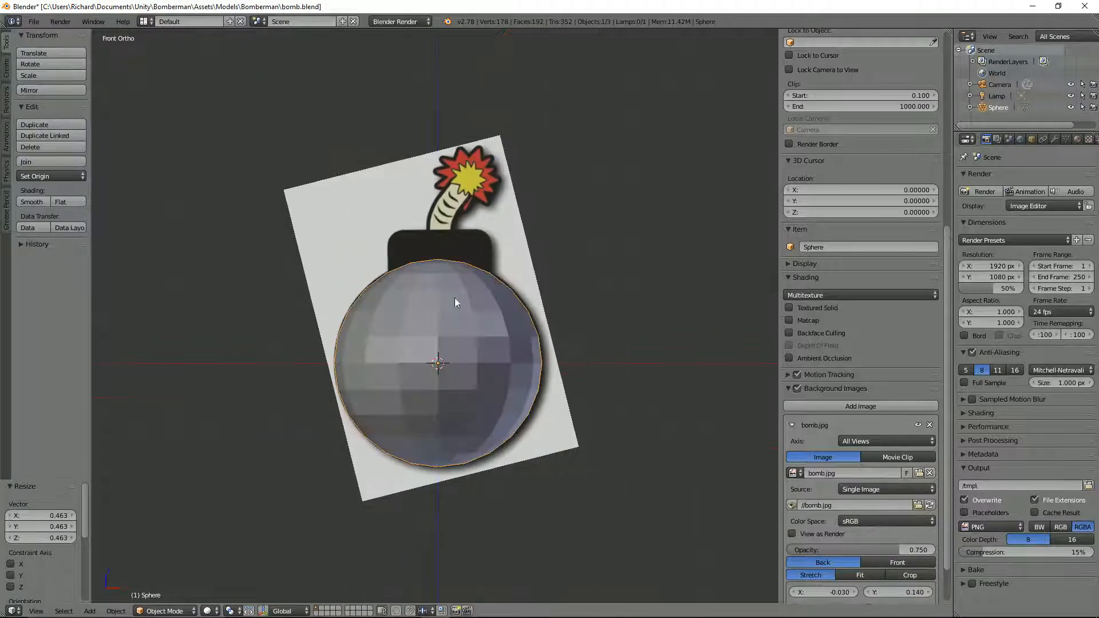
pyautogui.scroll(3, 413, 287)
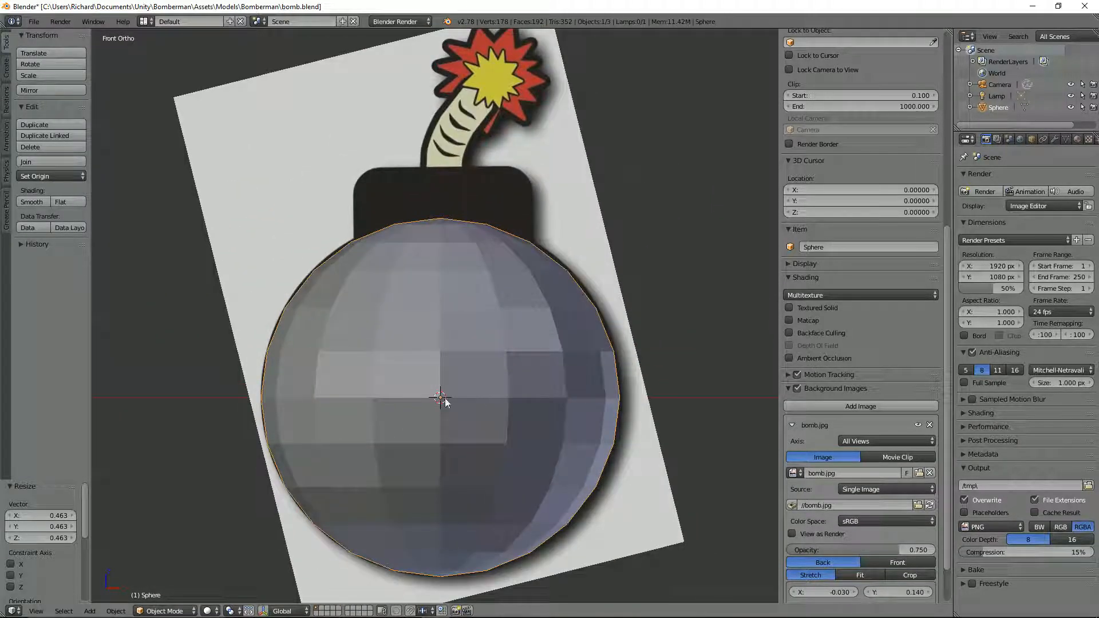
pyautogui.press('Tab')
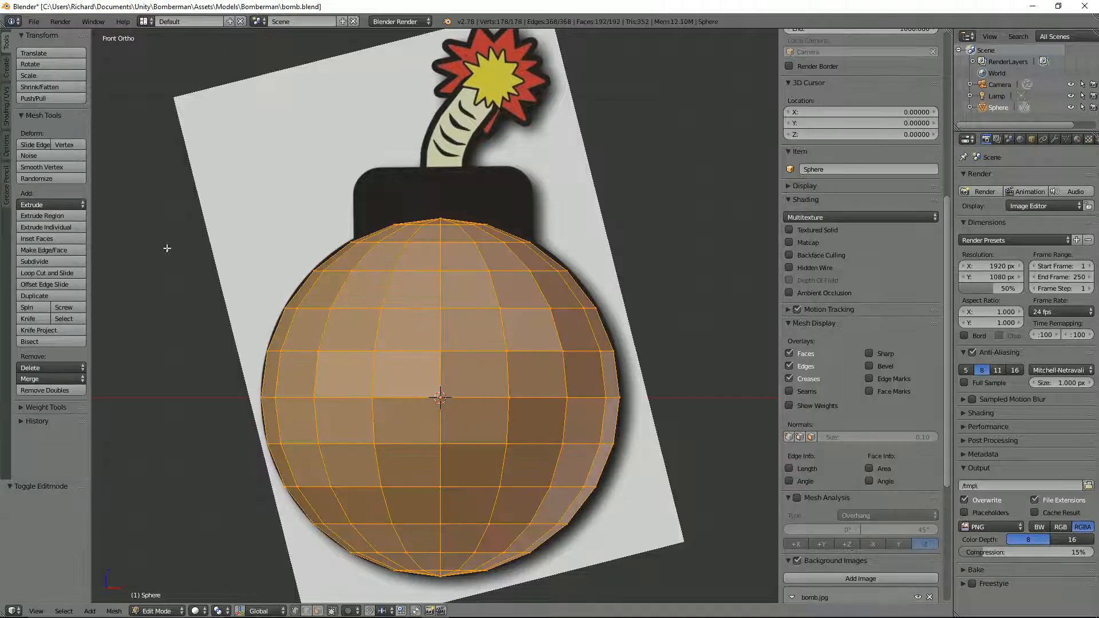
pyautogui.click(6, 117)
pyautogui.click(31, 65)
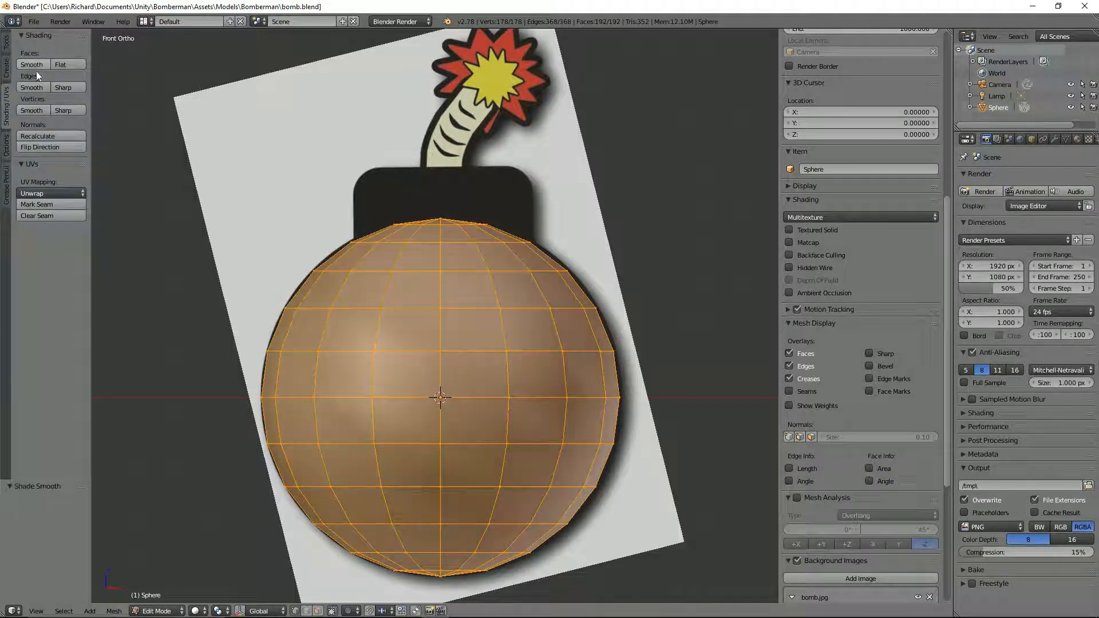
# - Enable Auto Smooth for the sphere mesh's normals and set its angle to 60°
pyautogui.click(1064, 139)
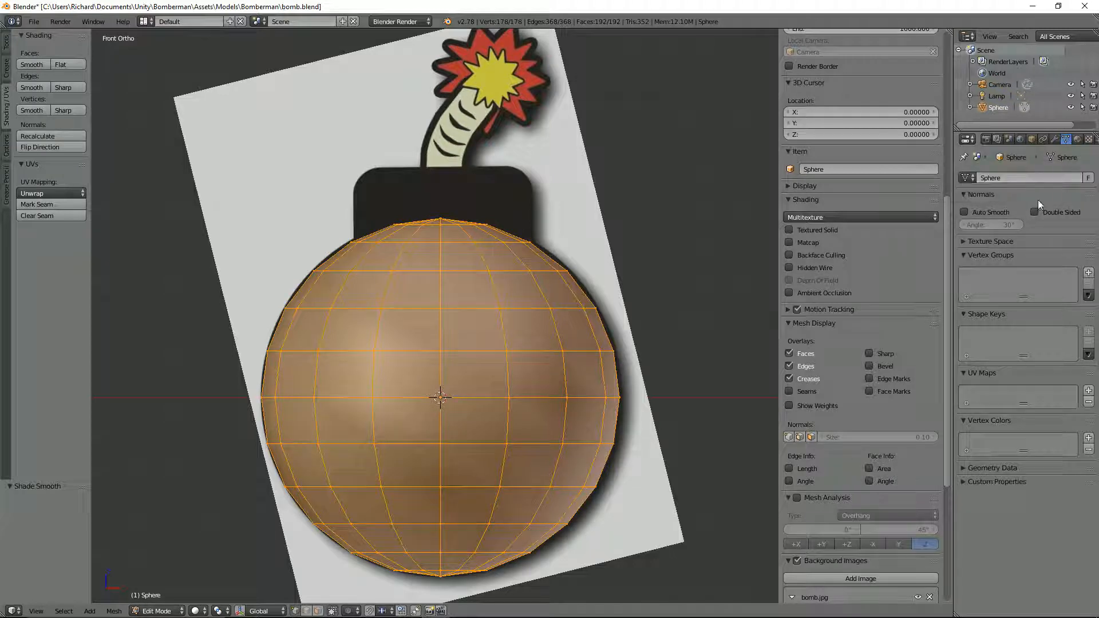
pyautogui.click(980, 213)
pyautogui.click(966, 225)
pyautogui.press('BackSpace')
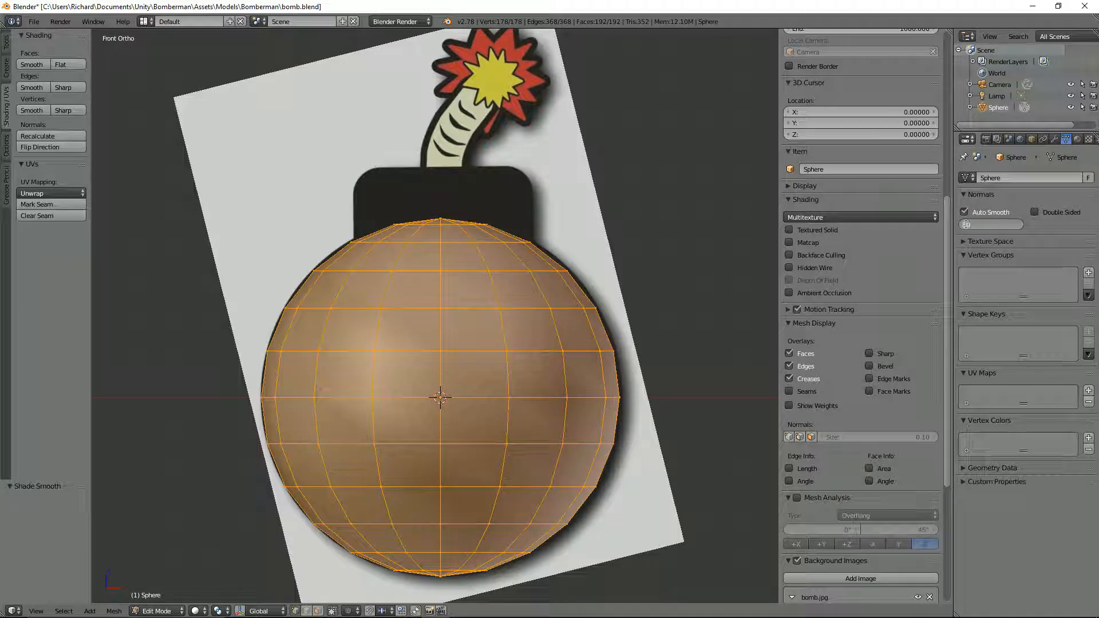
pyautogui.write('60')
pyautogui.press('Return')
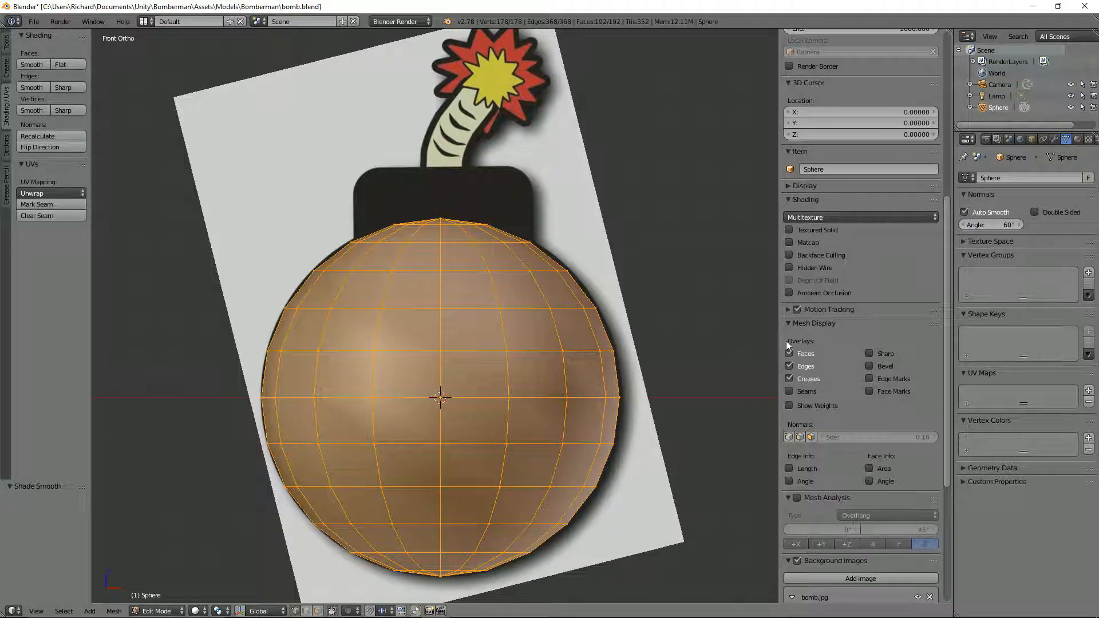
# - Narrow the properties sidebar and, in wireframe, delete the vertices of the sphere's upper pole and the ring just below it
pyautogui.moveTo(779, 338); pyautogui.dragTo(791, 337)
pyautogui.press('z')
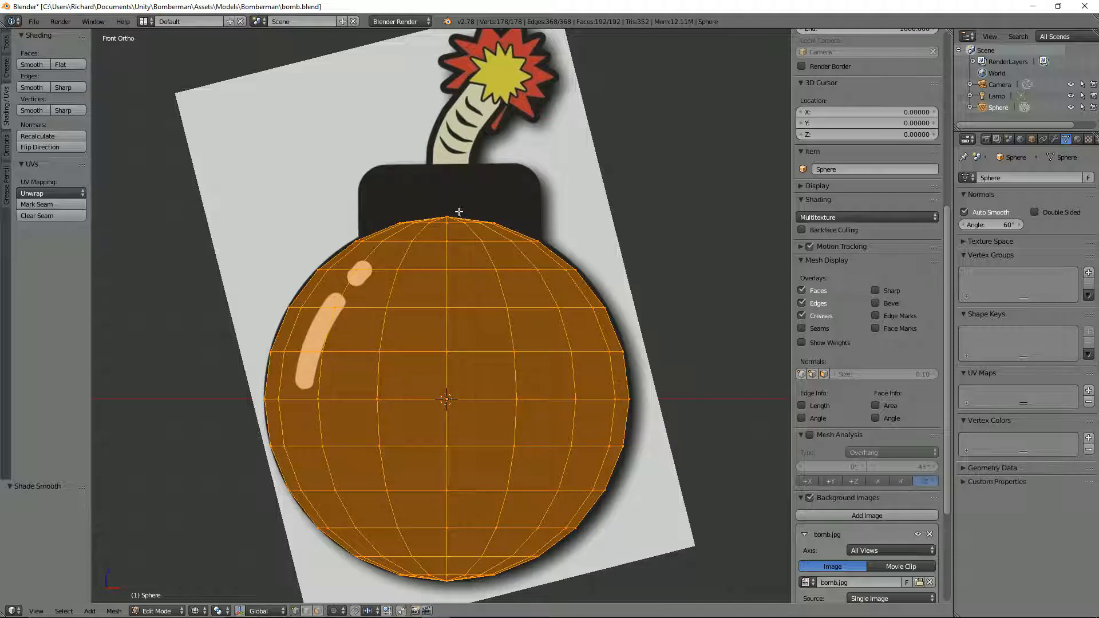
pyautogui.press('a')
pyautogui.press('b')
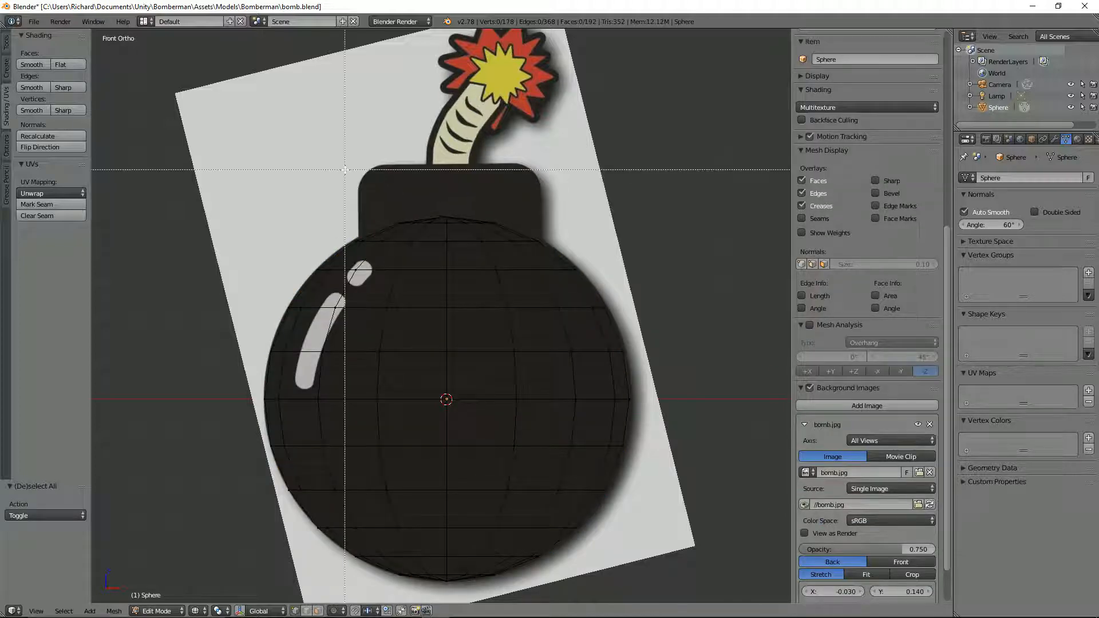
pyautogui.moveTo(346, 168); pyautogui.dragTo(536, 234)
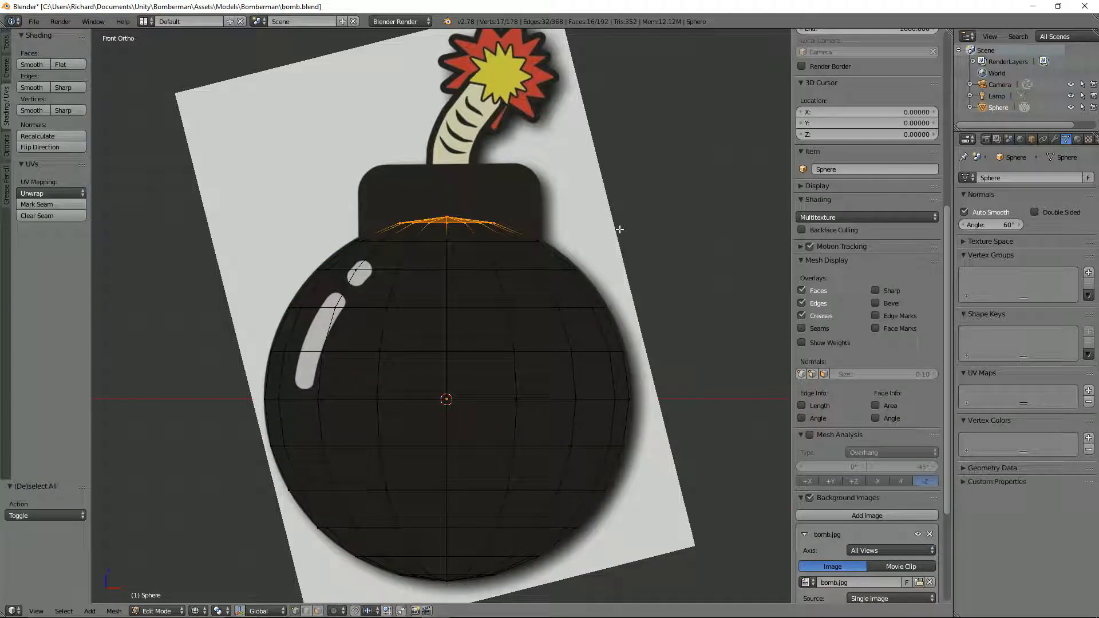
pyautogui.press('x')
pyautogui.click(581, 230)
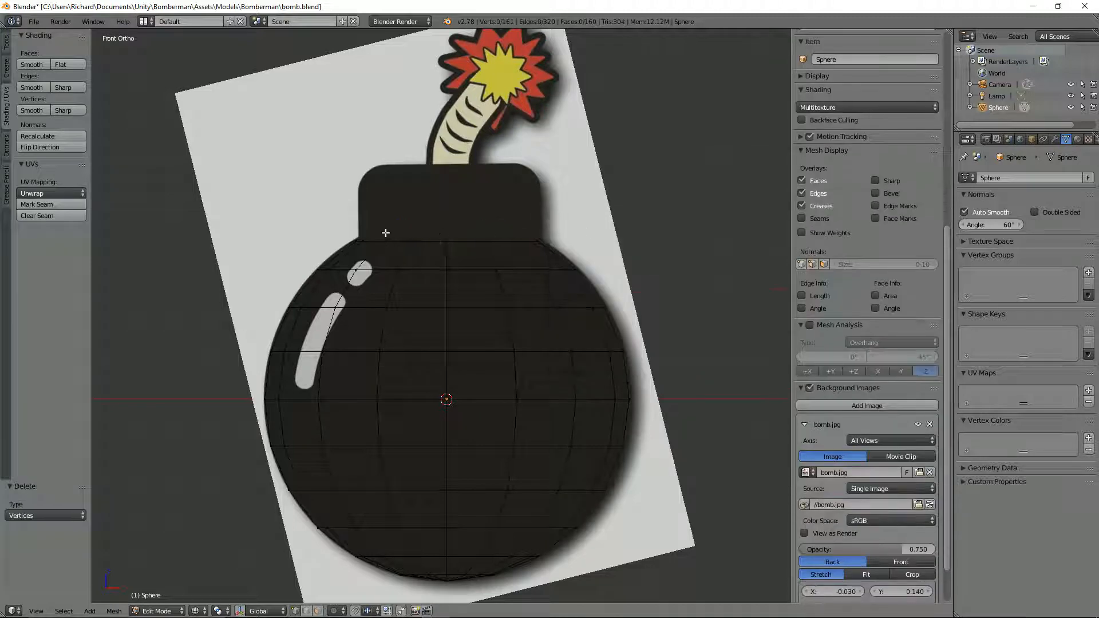
# - Extrude the sphere's open upper edge loop about 0.198 along Z to form the neck up to the reference cap's height
pyautogui.keyDown('alt'); pyautogui.rightClick(428, 241); pyautogui.keyUp('alt')
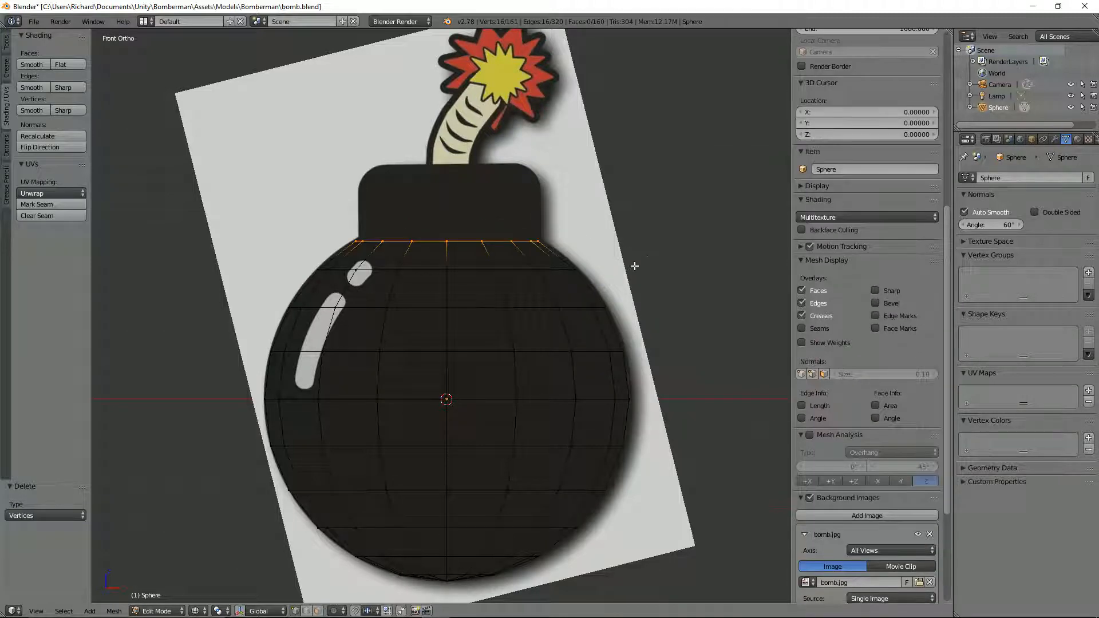
pyautogui.press('e')
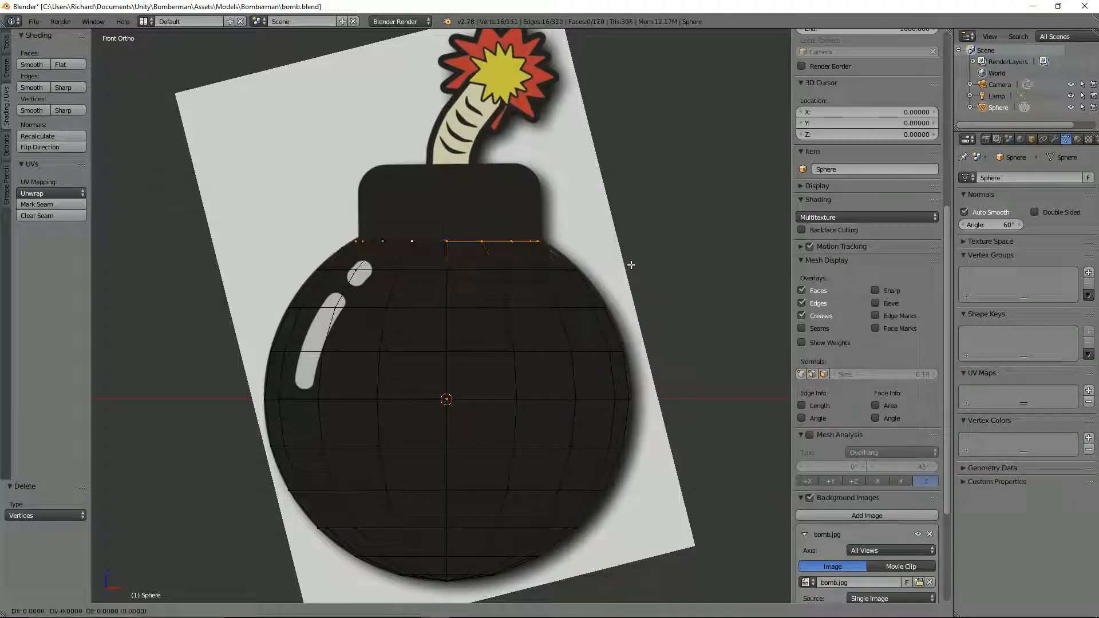
pyautogui.press('z')
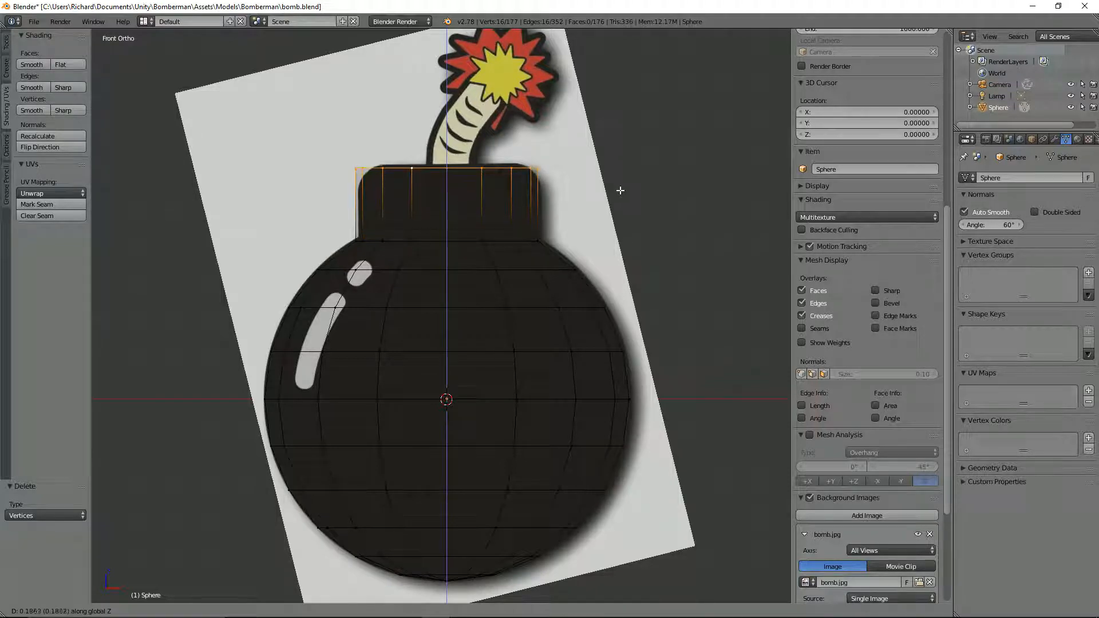
pyautogui.click(619, 187)
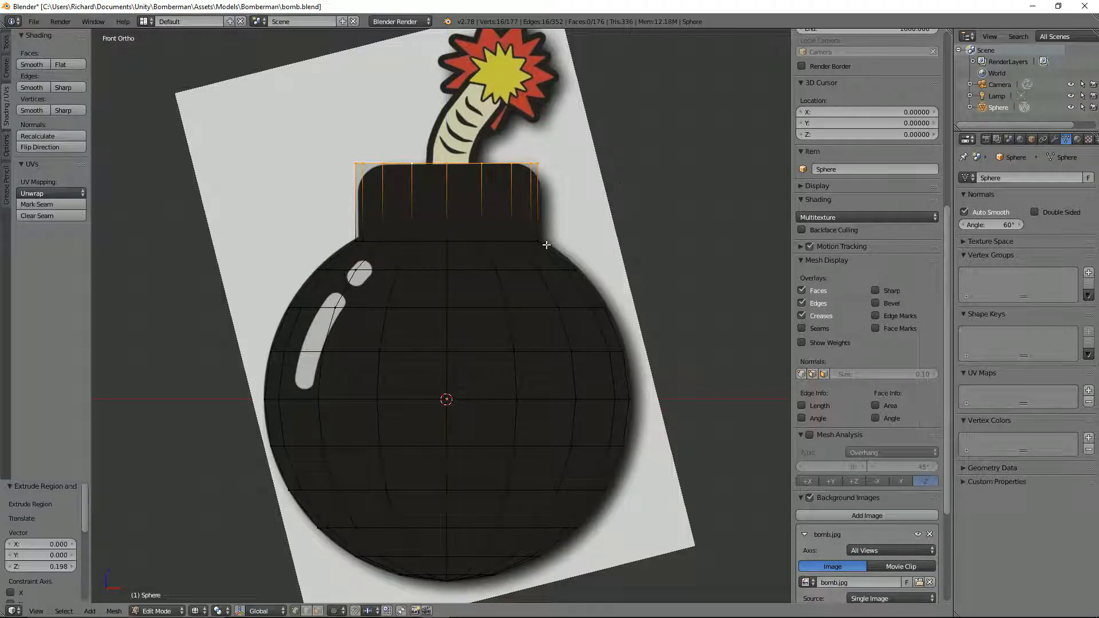
# - Mark the edge loop where the neck meets the sphere as sharp and check the shading in Object Mode
pyautogui.keyDown('alt'); pyautogui.rightClick(484, 243); pyautogui.keyUp('alt')
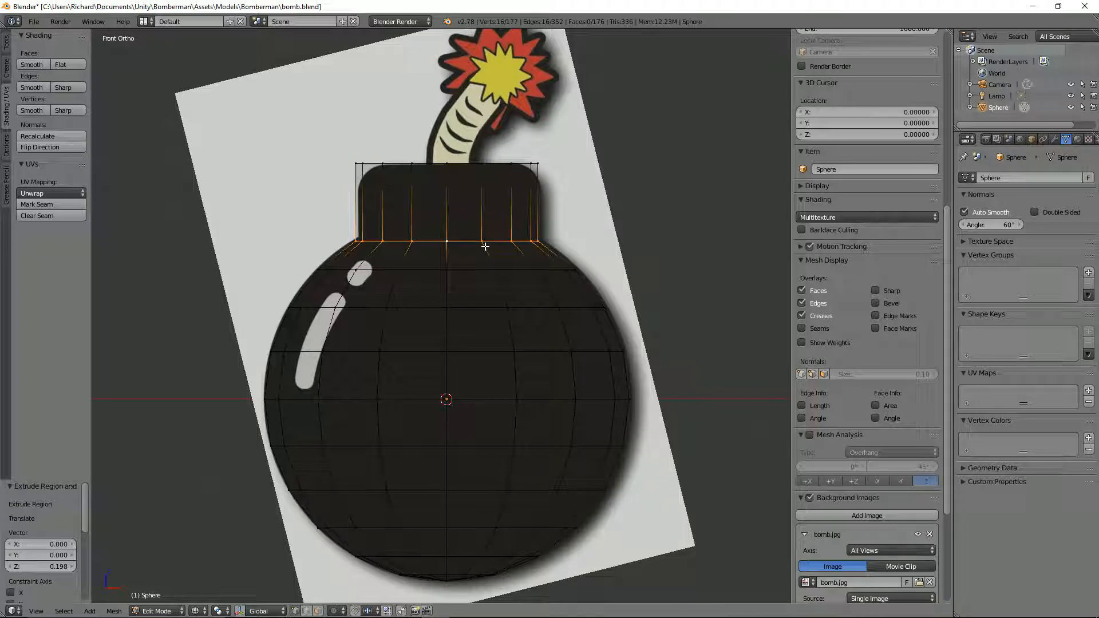
pyautogui.hotkey('ctrl', 'e')
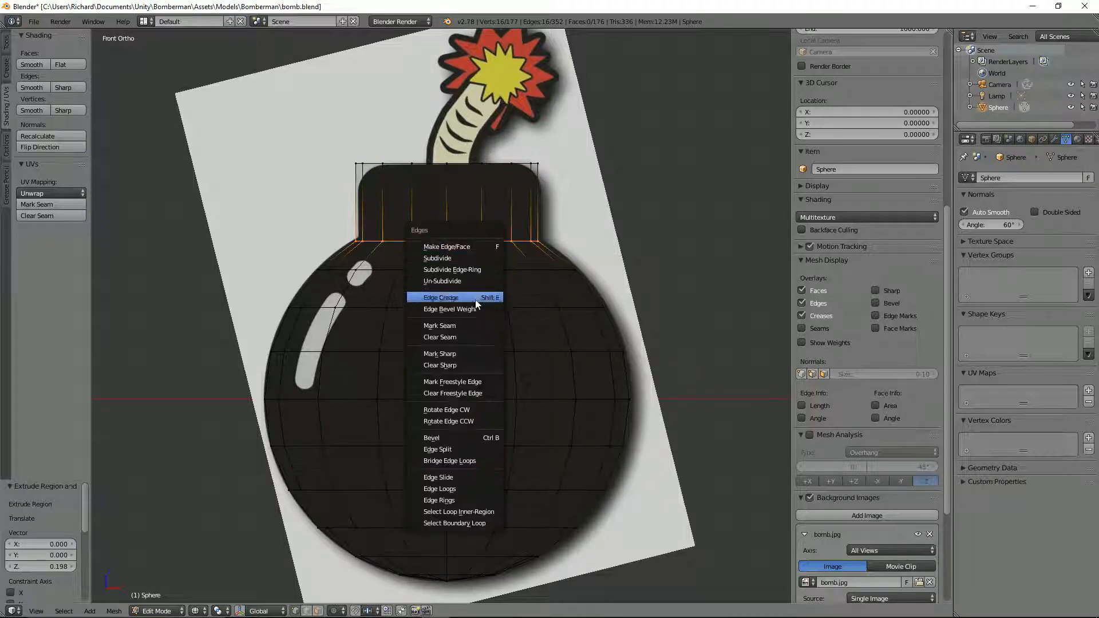
pyautogui.click(471, 354)
pyautogui.hotkey('alt', 'z')
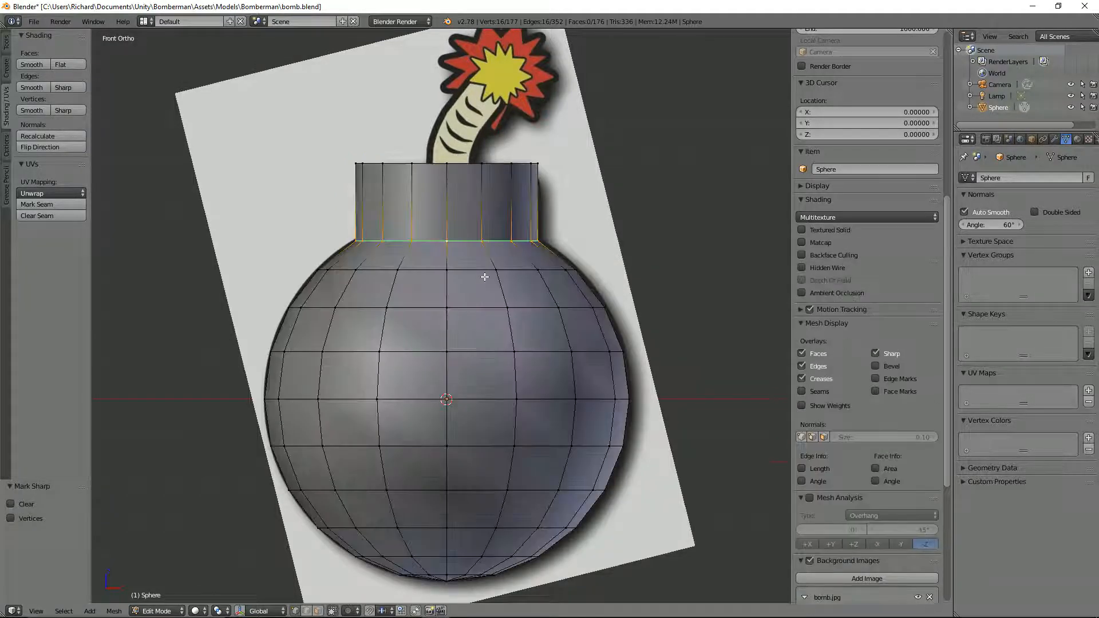
pyautogui.press('Tab')
pyautogui.moveTo(485, 277); pyautogui.dragTo(539, 262, button='middle')
pyautogui.press('KP_1')
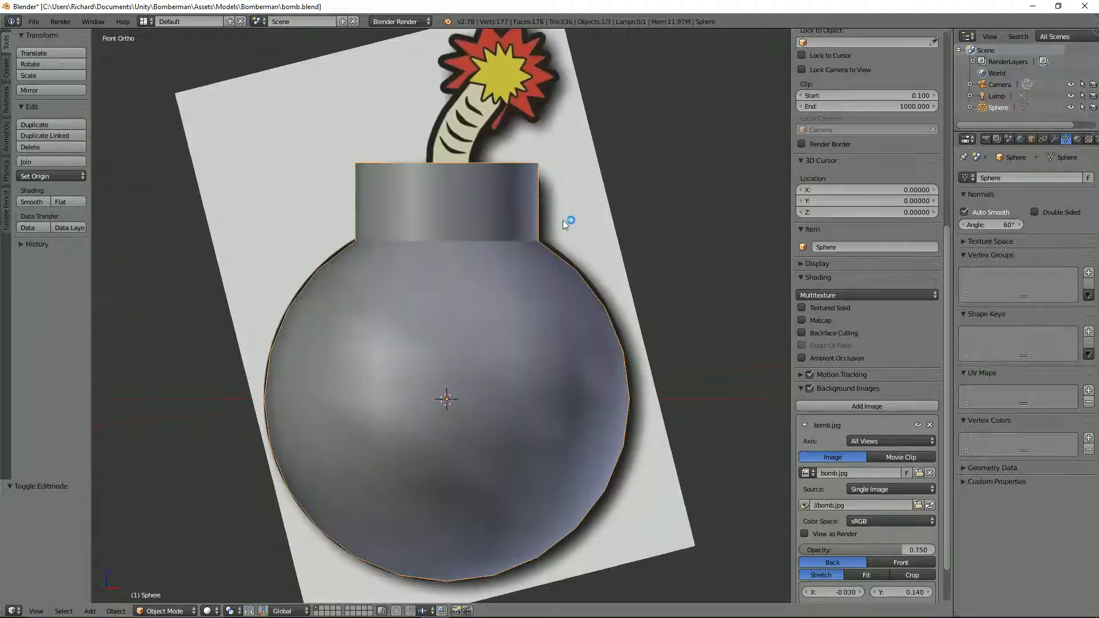
# - Extrude the neck's upper rim in place and scale the new loop to about 0.212 to cap the neck around a small hole
pyautogui.press('Tab')
pyautogui.moveTo(469, 163); pyautogui.dragTo(481, 201, button='middle')
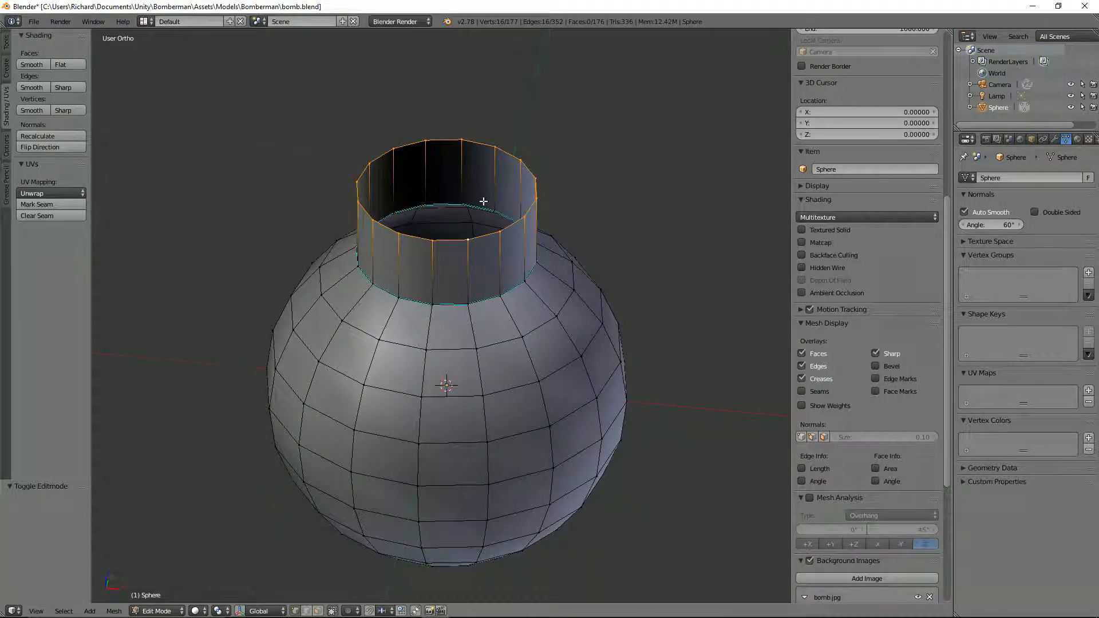
pyautogui.press('KP_1')
pyautogui.scroll(3, 492, 189)
pyautogui.scroll(-1, 465, 194)
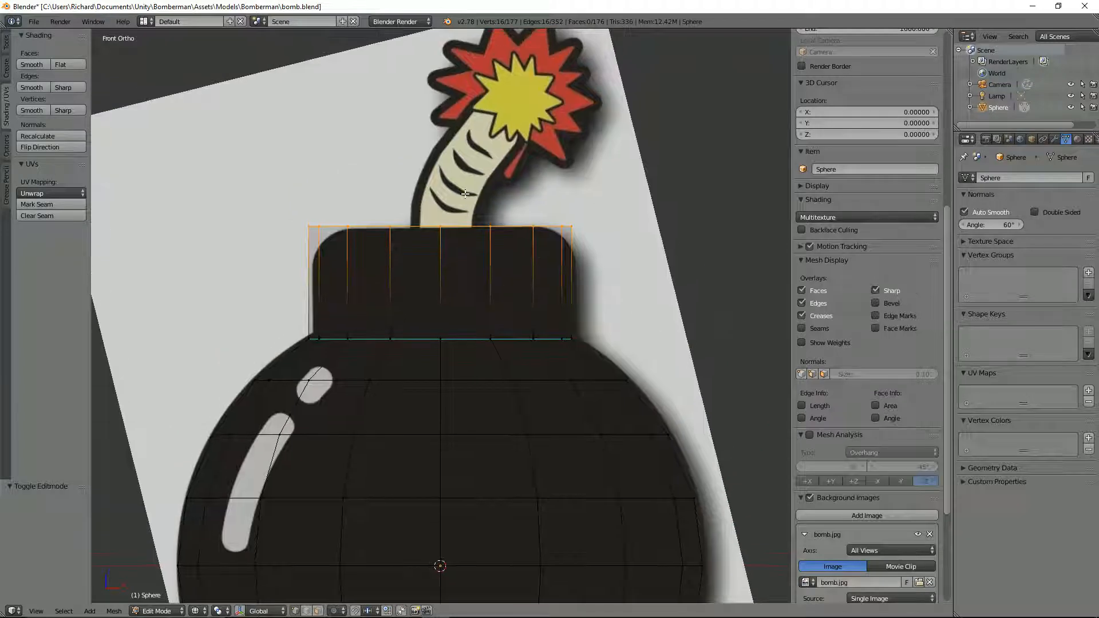
pyautogui.moveTo(503, 233)
pyautogui.mouseDown(button='middle')
pyautogui.moveTo(504, 223)
pyautogui.moveTo(500, 248)
pyautogui.mouseUp(button='middle')
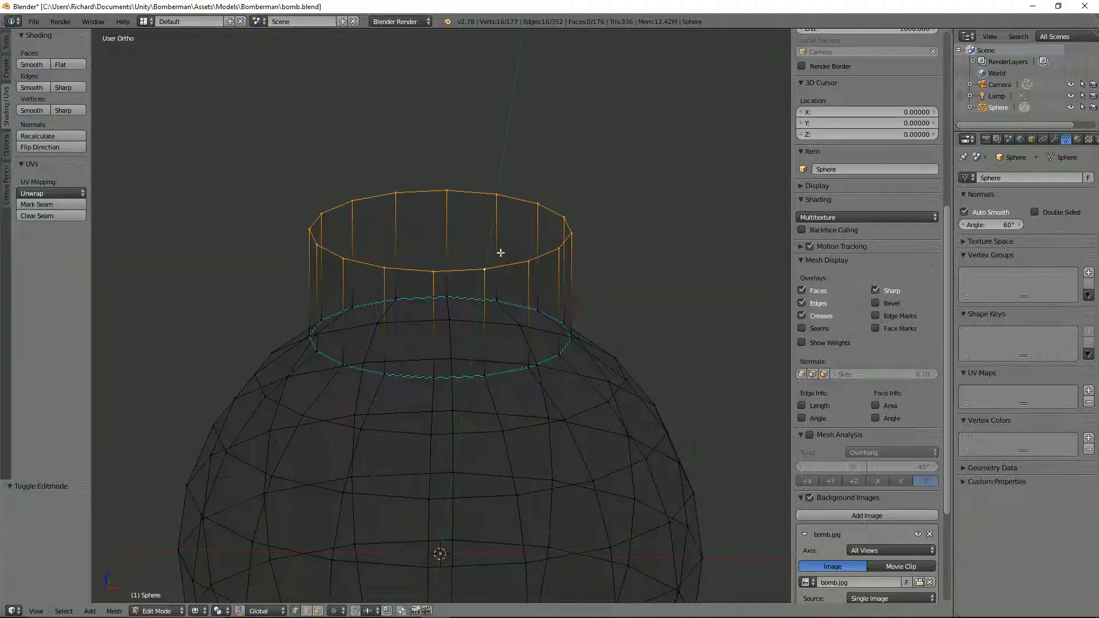
pyautogui.press('e')
pyautogui.click(501, 252)
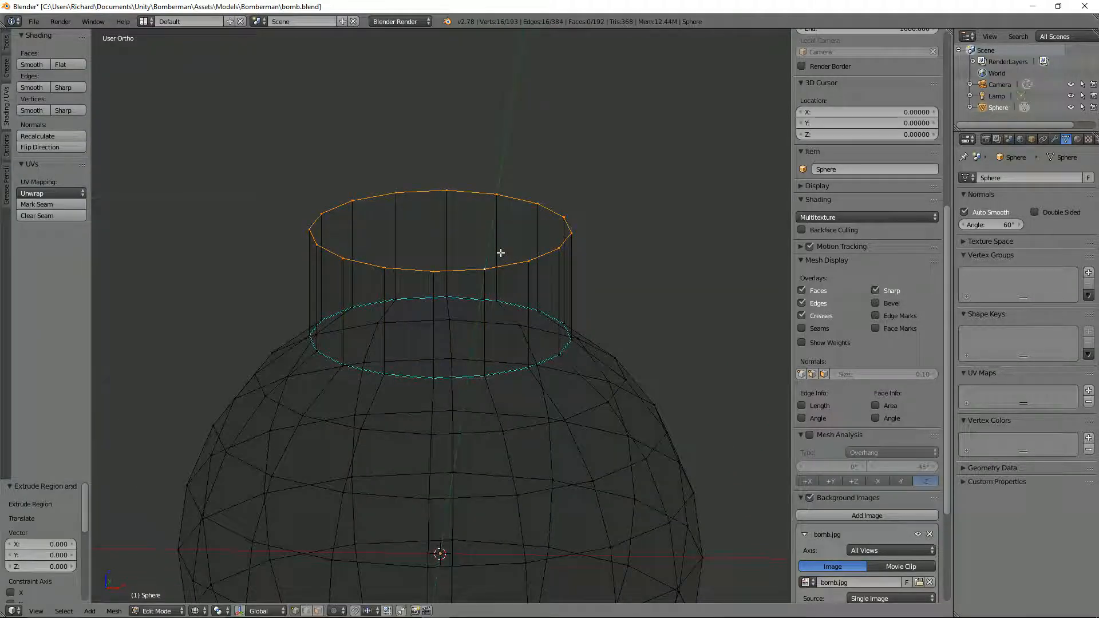
pyautogui.press('KP_1')
pyautogui.press('s')
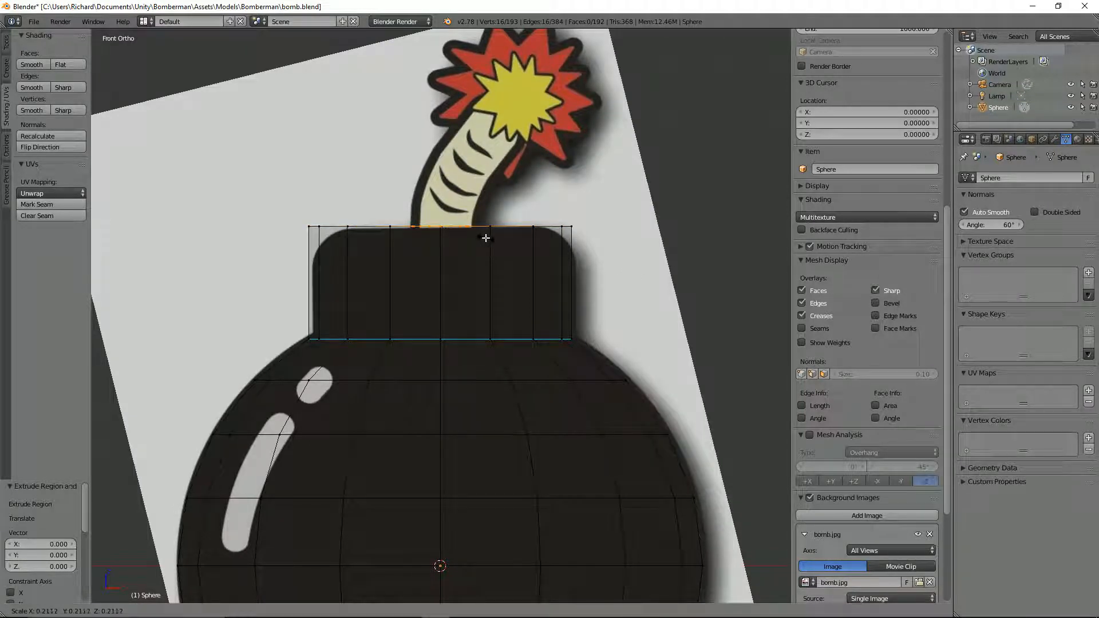
pyautogui.click(485, 237)
# - Examine the hole in the neck's cap in solid and wireframe views, comparing it with the fuse's base in the reference image
pyautogui.moveTo(485, 238); pyautogui.dragTo(555, 273, button='middle')
pyautogui.press('KP_1')
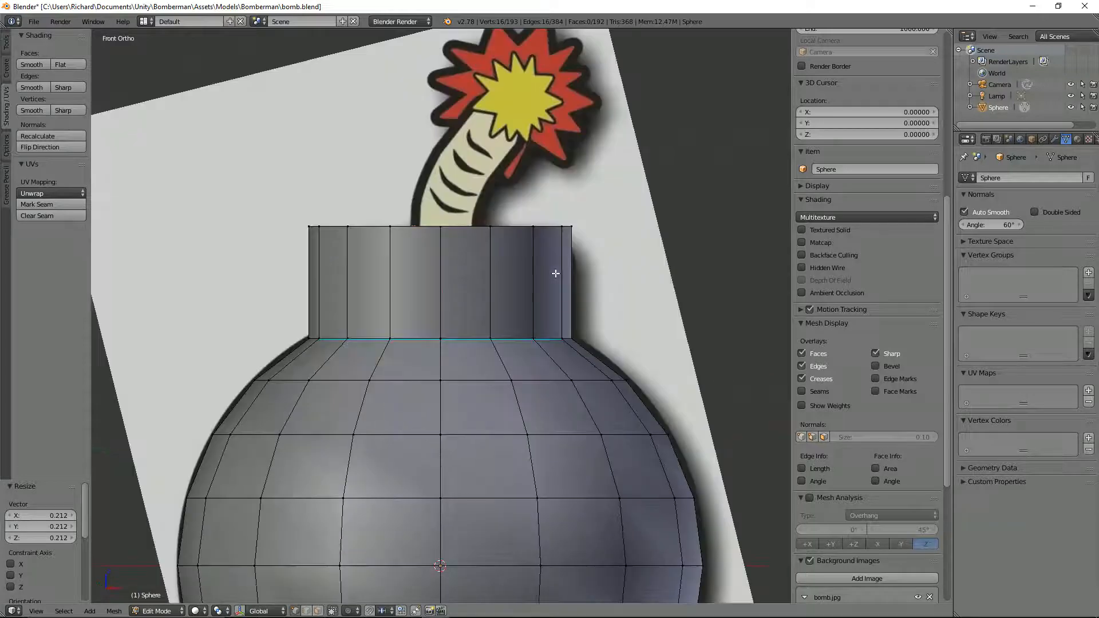
pyautogui.press('z')
pyautogui.scroll(5, 496, 179)
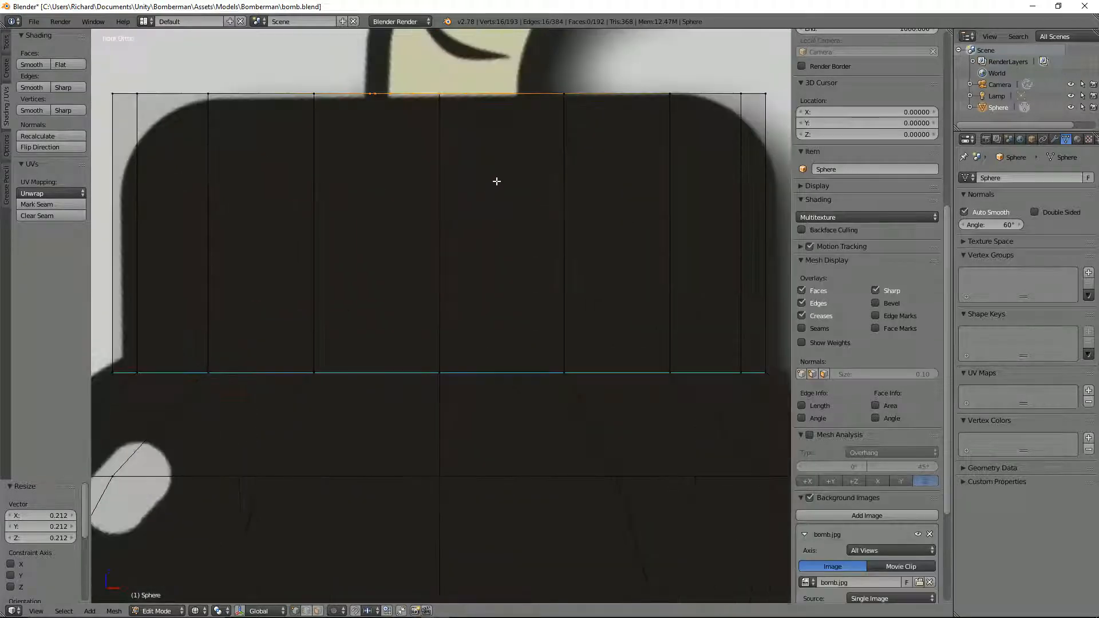
pyautogui.keyDown('shift'); pyautogui.moveTo(495, 179); pyautogui.dragTo(494, 323, button='middle'); pyautogui.keyUp('shift')
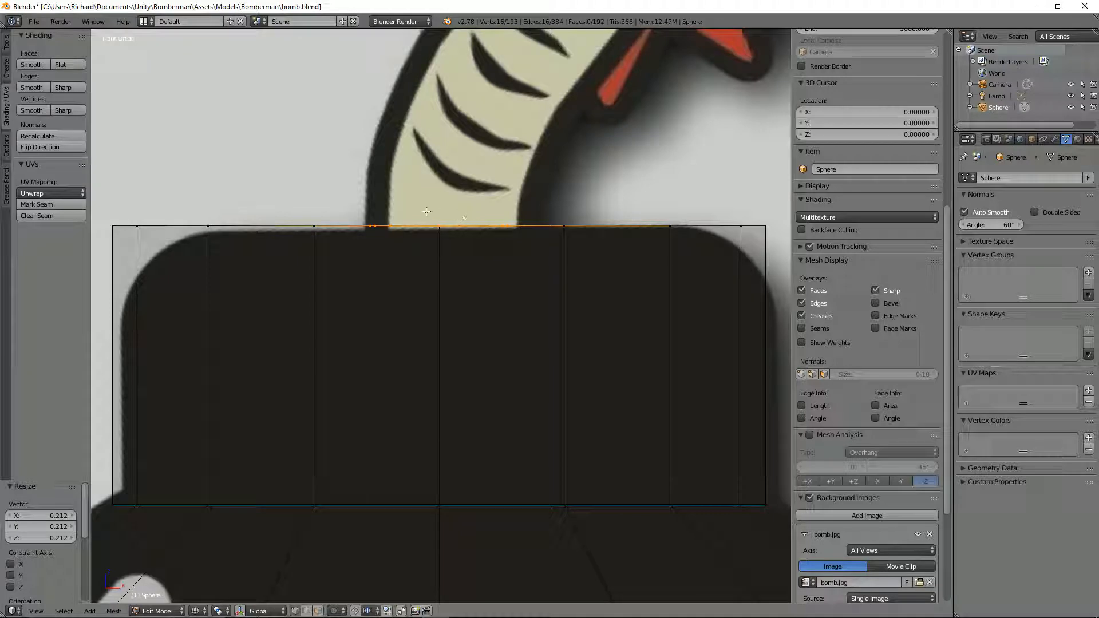
pyautogui.scroll(-3, 427, 211)
pyautogui.moveTo(490, 206)
pyautogui.mouseDown(button='middle')
pyautogui.moveTo(513, 222)
pyautogui.moveTo(510, 267)
pyautogui.moveTo(490, 247)
pyautogui.moveTo(513, 309)
pyautogui.mouseUp(button='middle')
pyautogui.press('KP_1')
pyautogui.press('z')
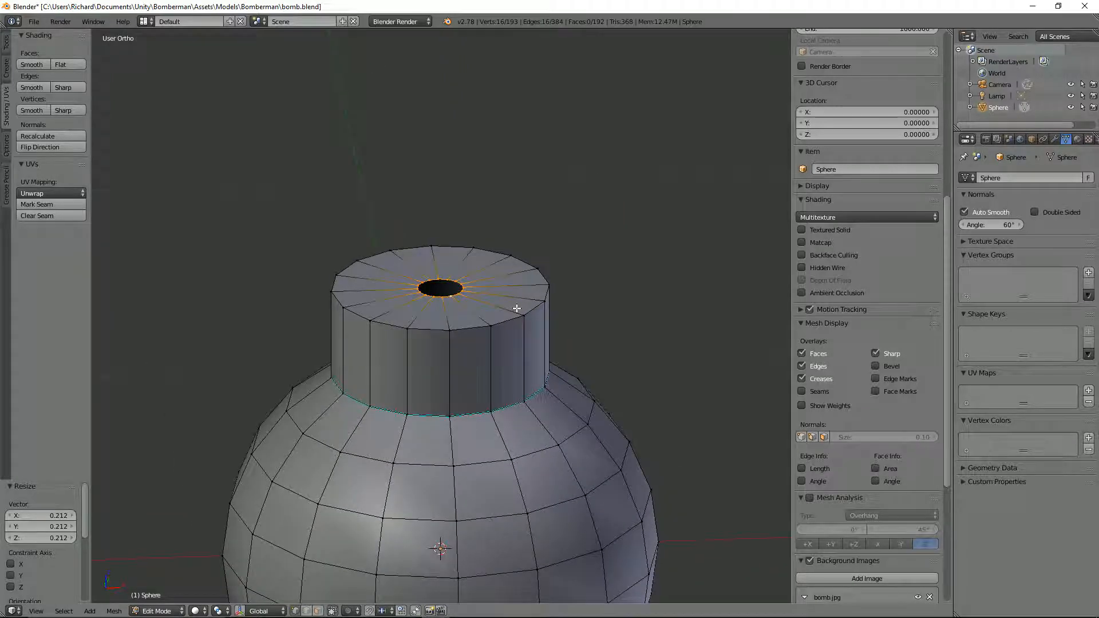
# - Return to Object Mode and apply the bomb's rotation and scale
pyautogui.press('Tab')
pyautogui.hotkey('ctrl', 'a')
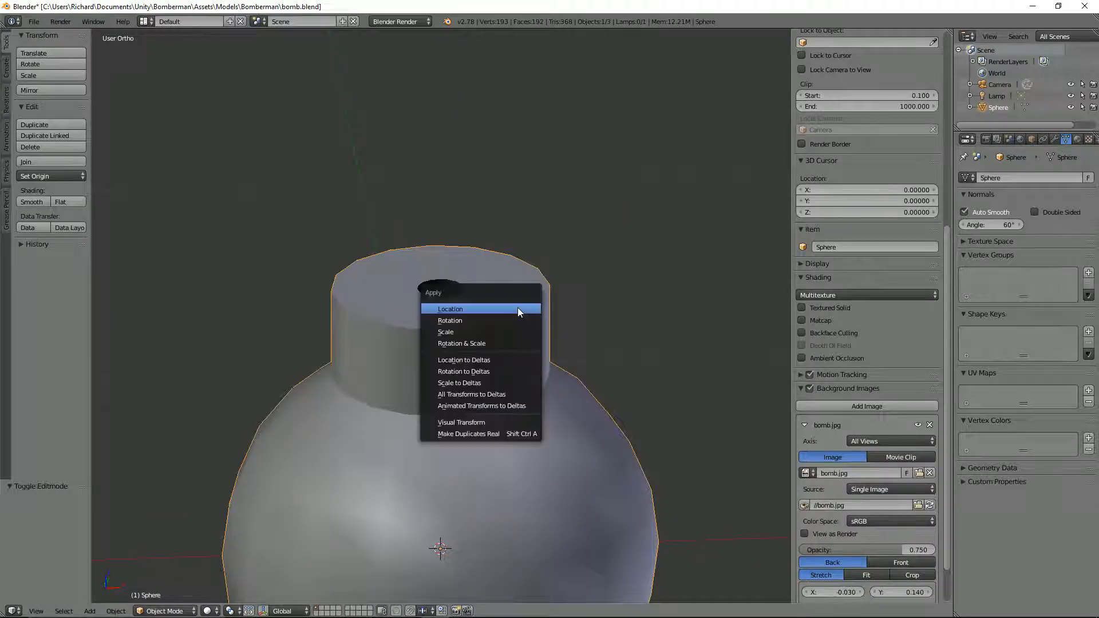
pyautogui.click(507, 342)
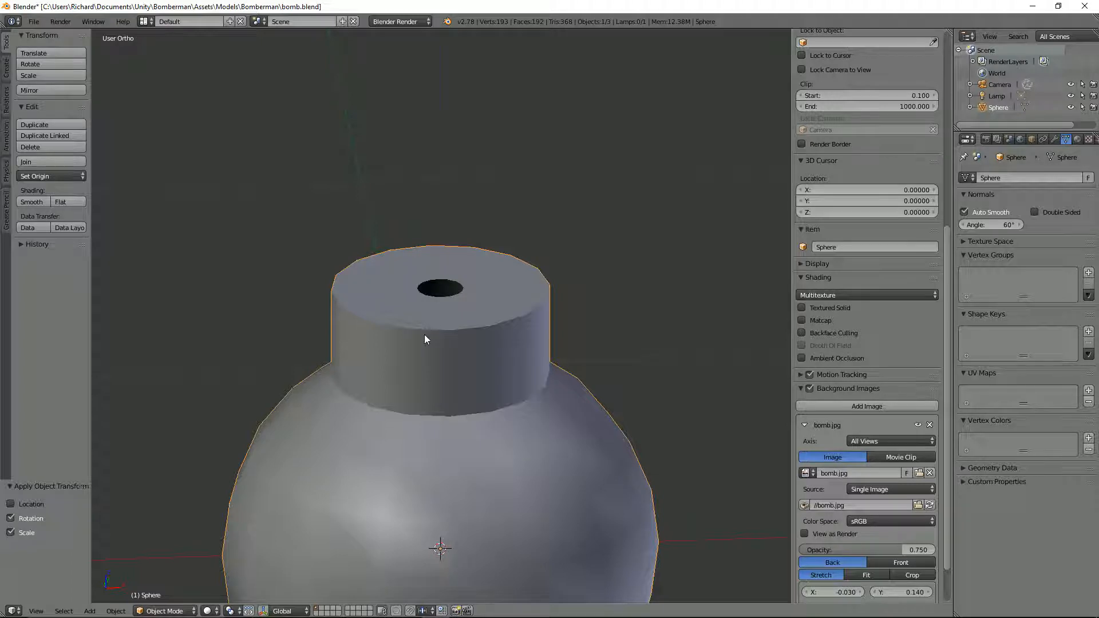
# - Bevel the neck's upper outer edge loop with an amount of about 0.049 and 3 segments, matching the rounded rim in the reference
pyautogui.press('KP_1')
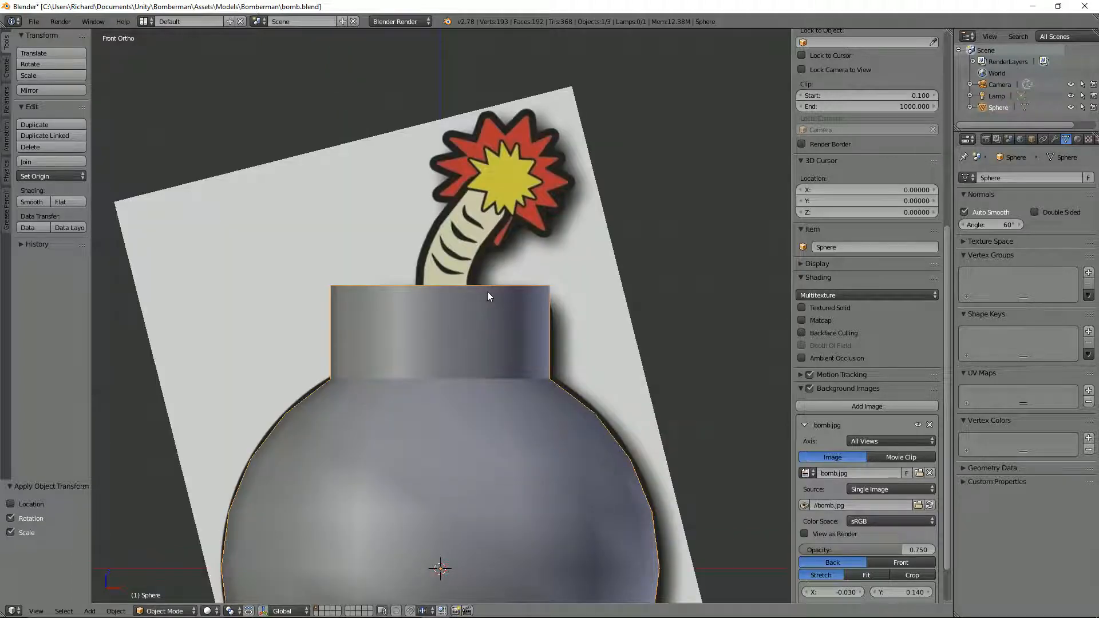
pyautogui.press('Tab')
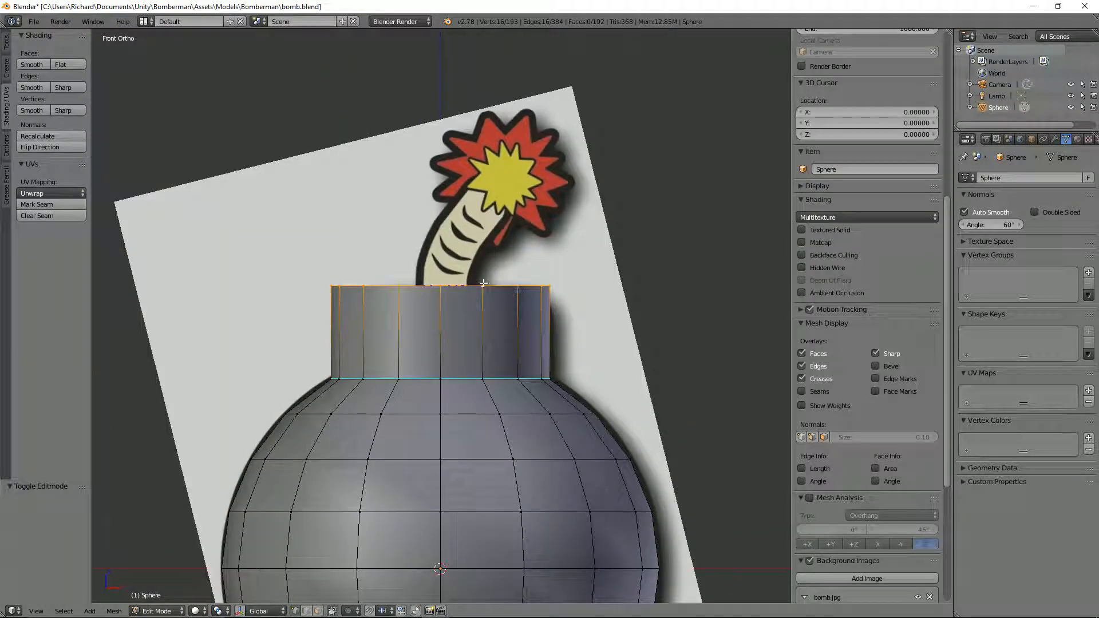
pyautogui.press('z')
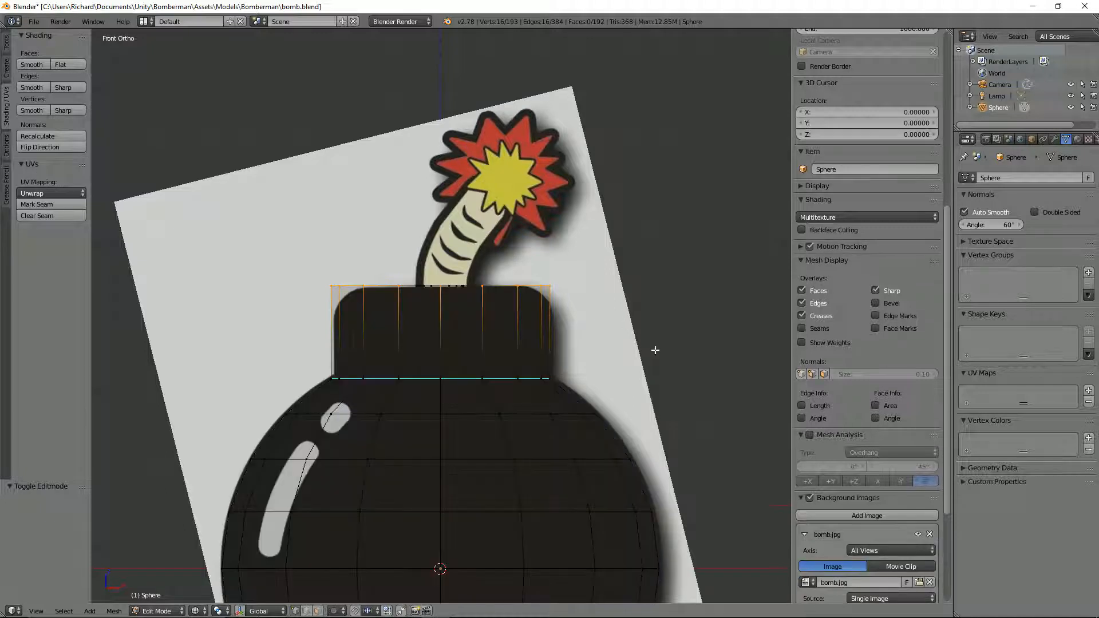
pyautogui.hotkey('ctrl', 'b')
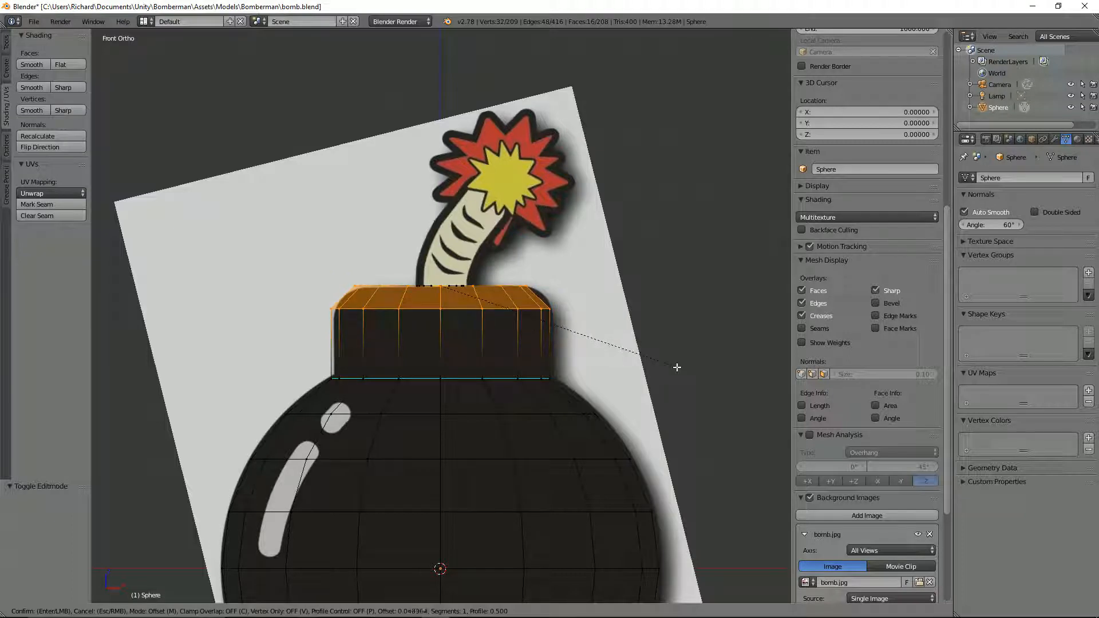
pyautogui.click(675, 367)
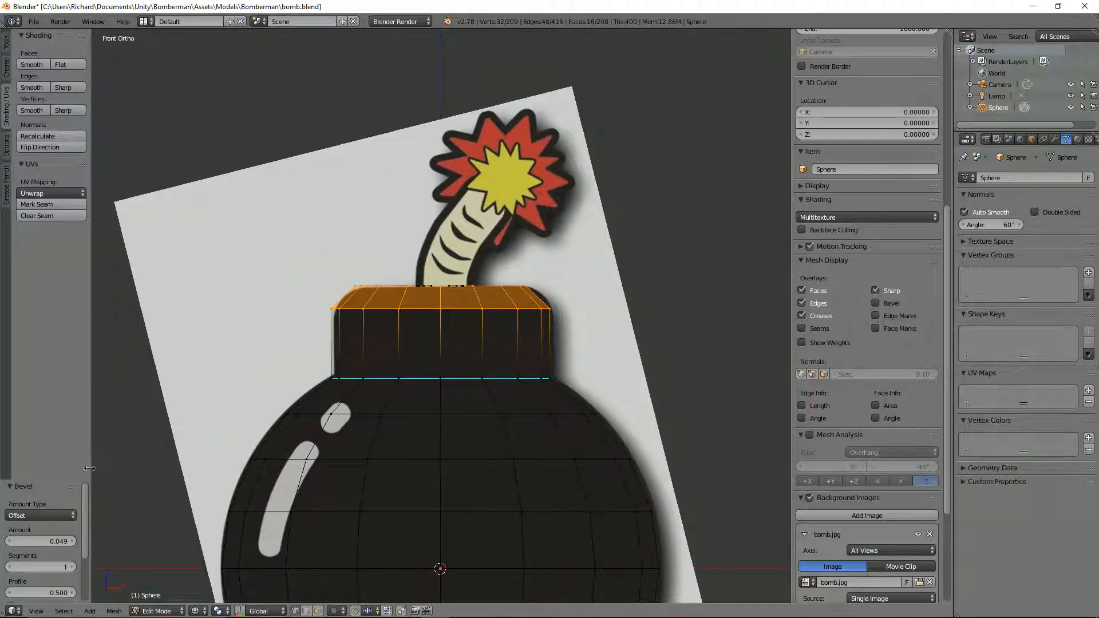
pyautogui.moveTo(88, 468); pyautogui.dragTo(113, 492)
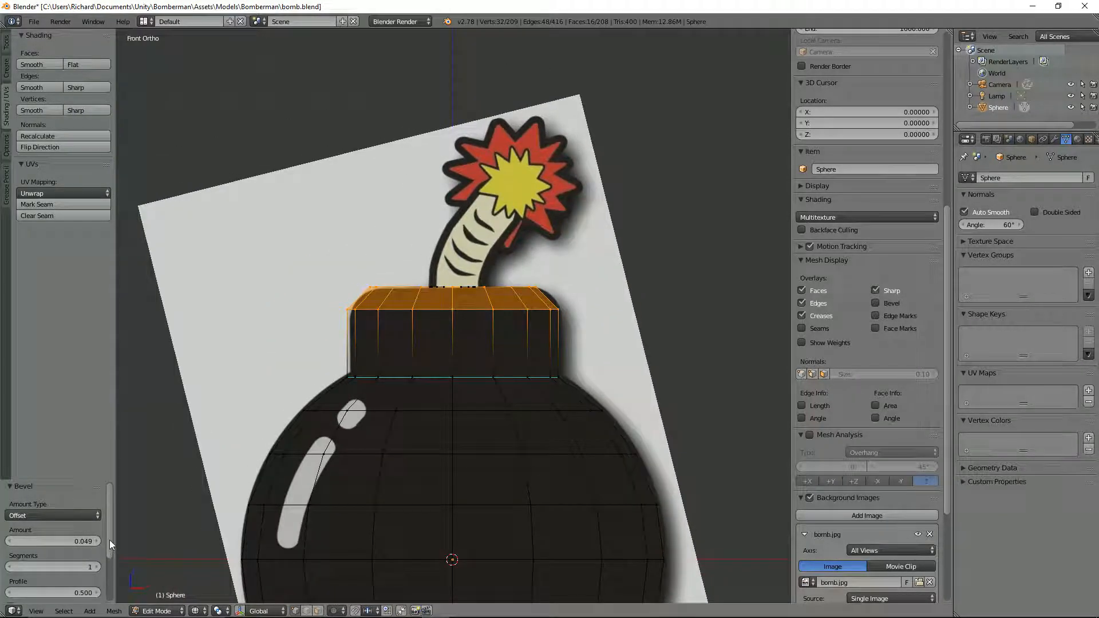
pyautogui.scroll(-1, 108, 540)
pyautogui.click(98, 547)
pyautogui.click(98, 547)
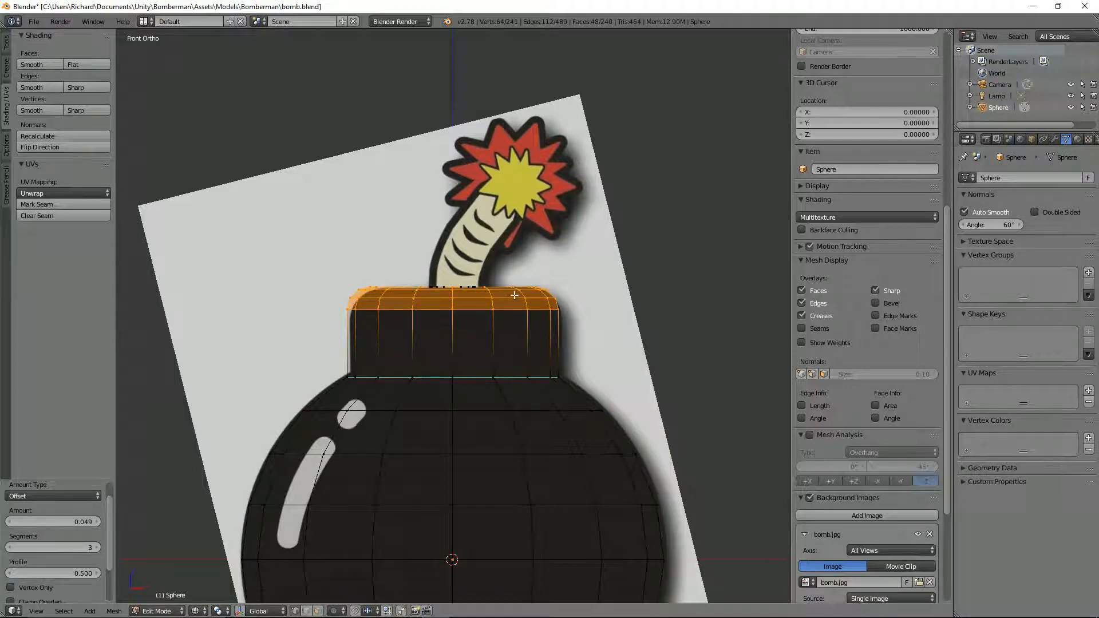
# - Check the bevelled rim's shading in Object Mode and compare the neck's profile with the reference image from the front
pyautogui.press('z')
pyautogui.press('Tab')
pyautogui.moveTo(514, 294)
pyautogui.mouseDown(button='middle')
pyautogui.moveTo(527, 312)
pyautogui.moveTo(501, 380)
pyautogui.moveTo(444, 344)
pyautogui.moveTo(451, 291)
pyautogui.moveTo(507, 281)
pyautogui.moveTo(533, 318)
pyautogui.mouseUp(button='middle')
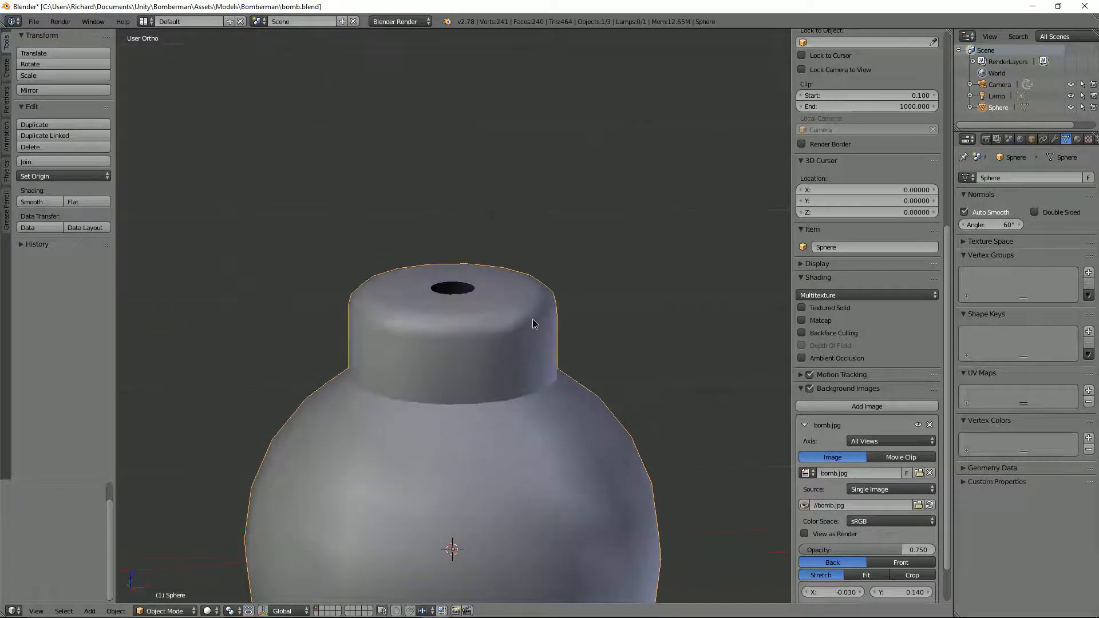
pyautogui.moveTo(455, 308); pyautogui.dragTo(403, 369, button='middle')
pyautogui.press('KP_1')
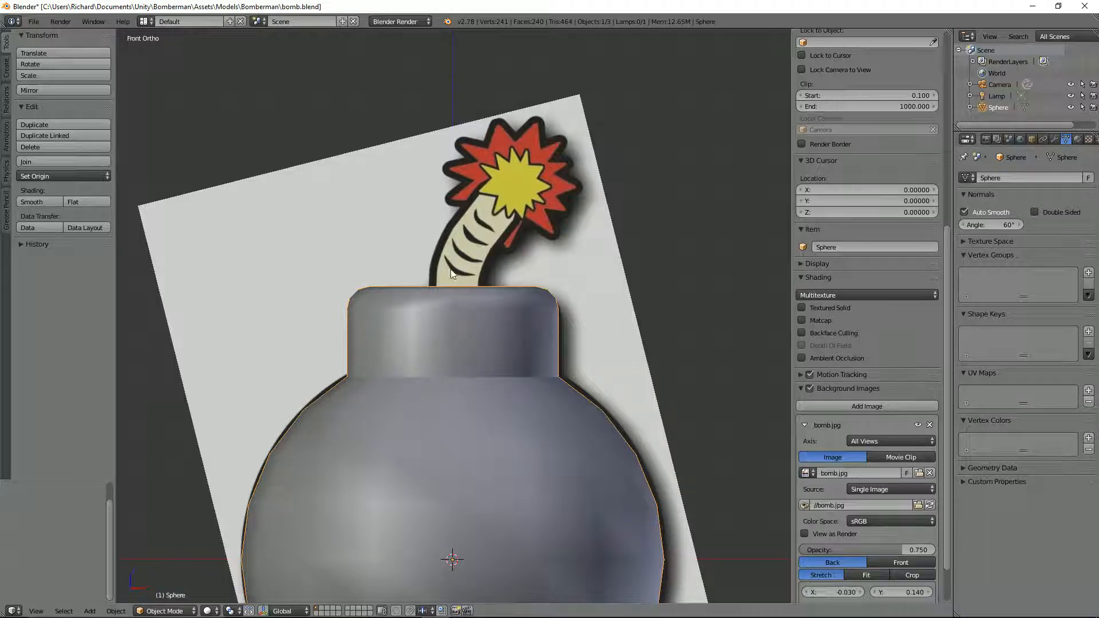
pyautogui.moveTo(559, 149); pyautogui.dragTo(559, 187, button='middle')
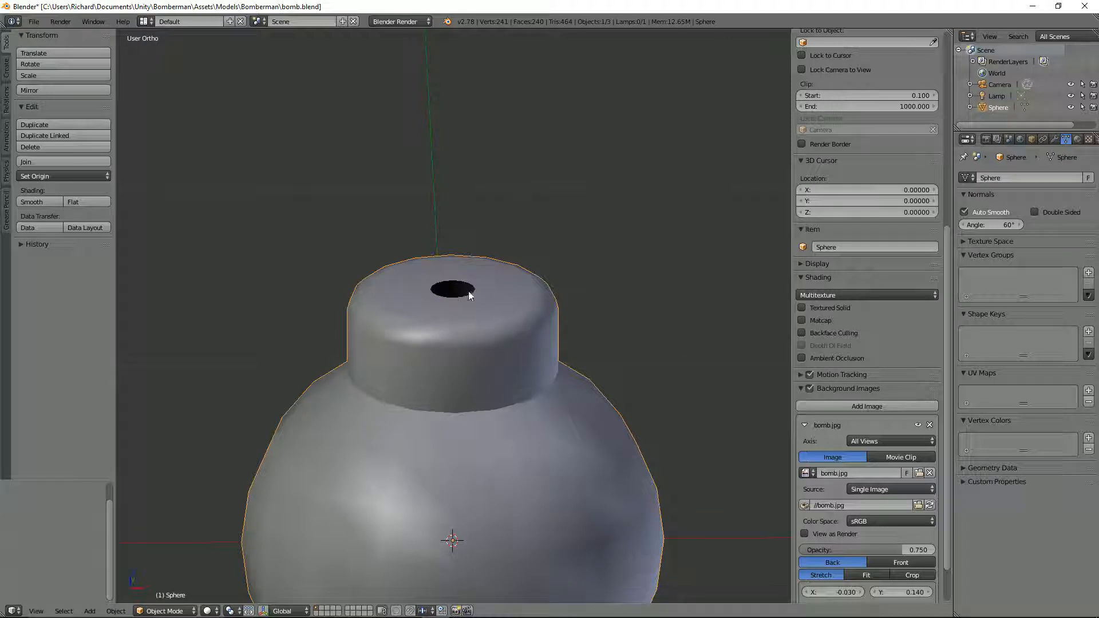
pyautogui.press('KP_1')
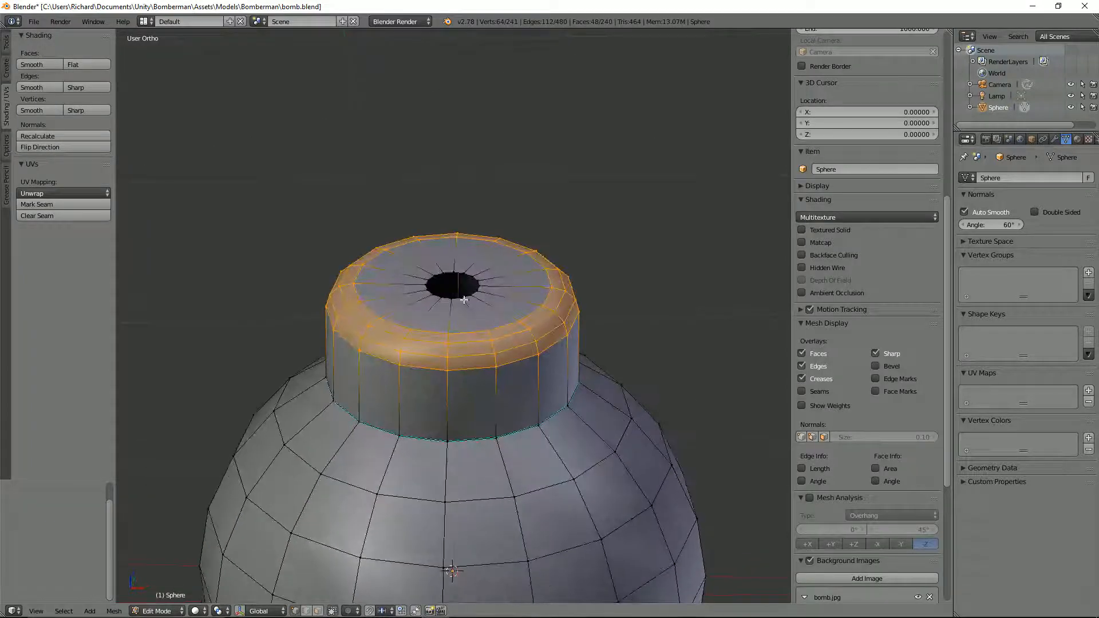
# - Extrude the edge loop around the neck's hole upward along Z by about 0.273 to form the fuse
pyautogui.keyDown('alt'); pyautogui.rightClick(457, 300); pyautogui.keyUp('alt')
pyautogui.press('KP_1')
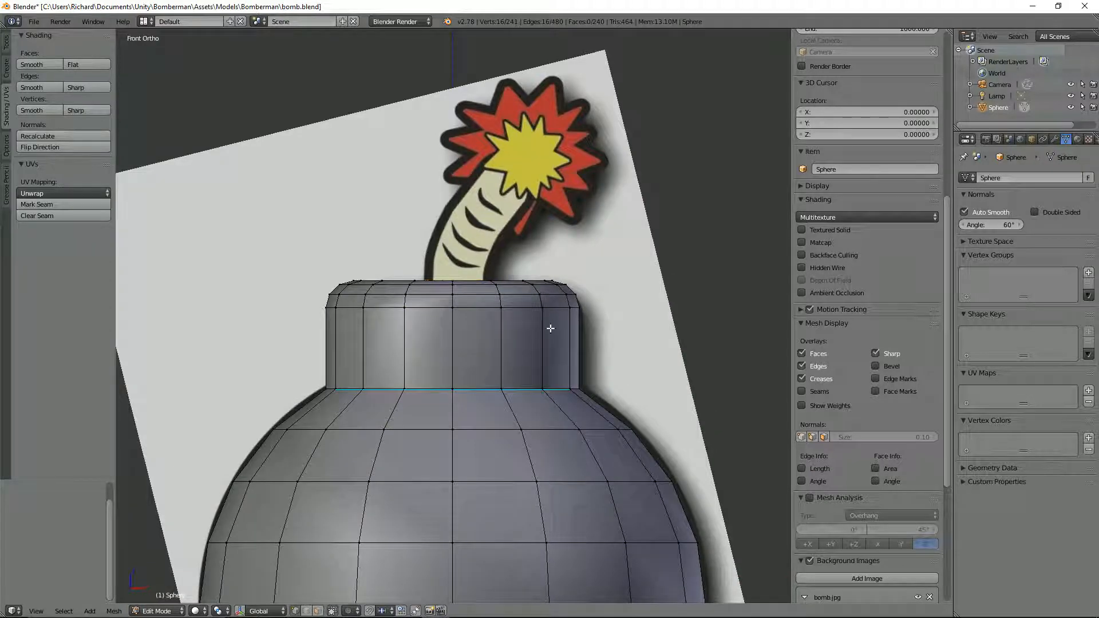
pyautogui.moveTo(552, 319); pyautogui.dragTo(460, 279, button='middle')
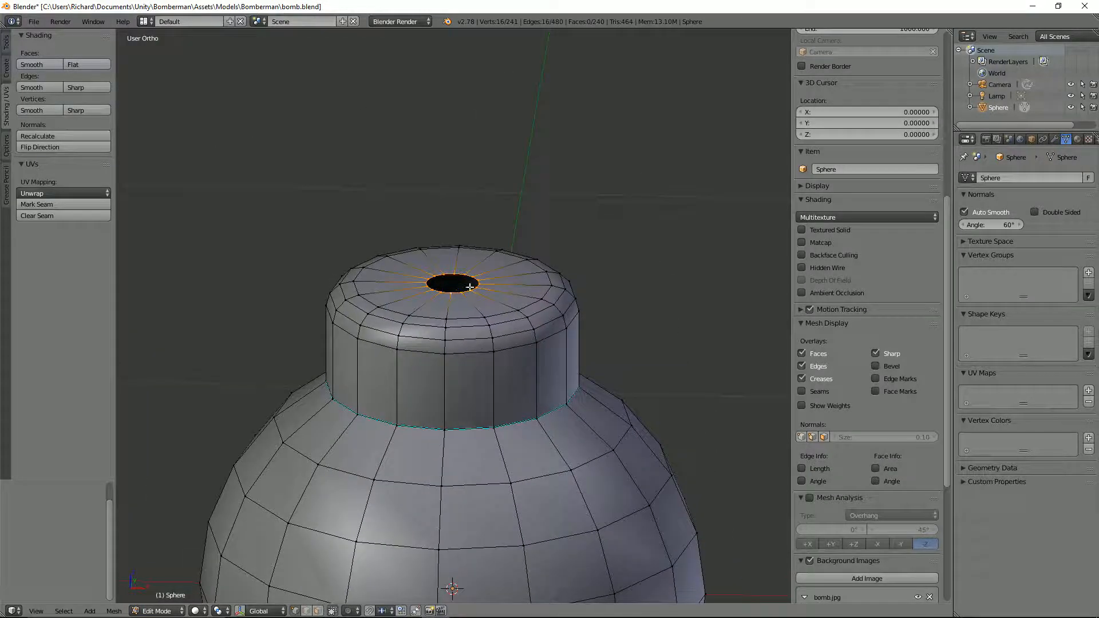
pyautogui.press('KP_1')
pyautogui.press('e')
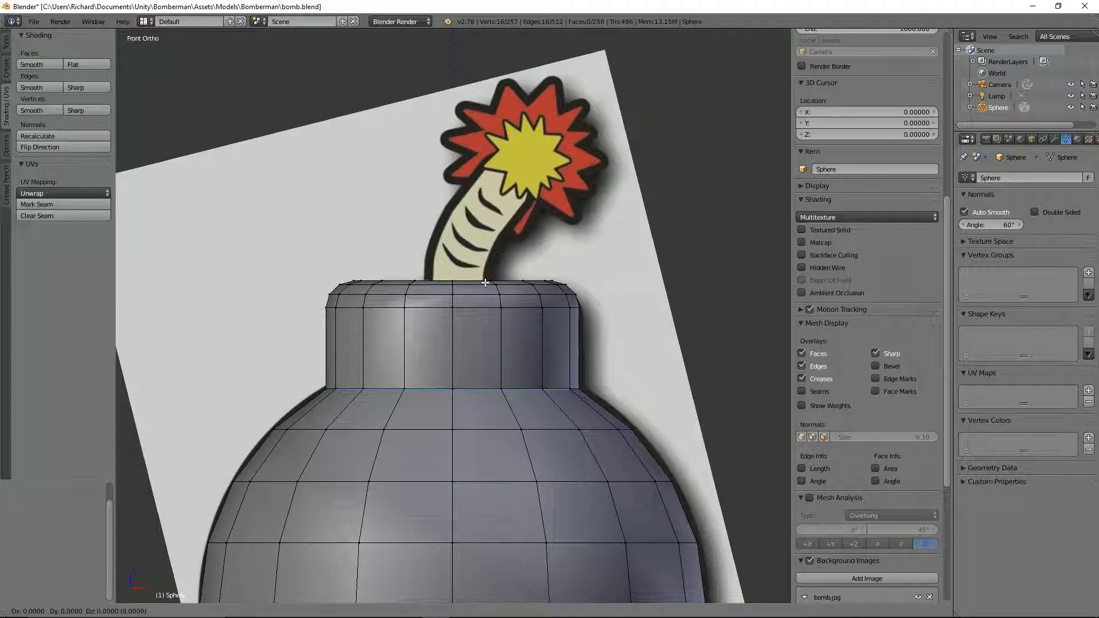
pyautogui.press('z')
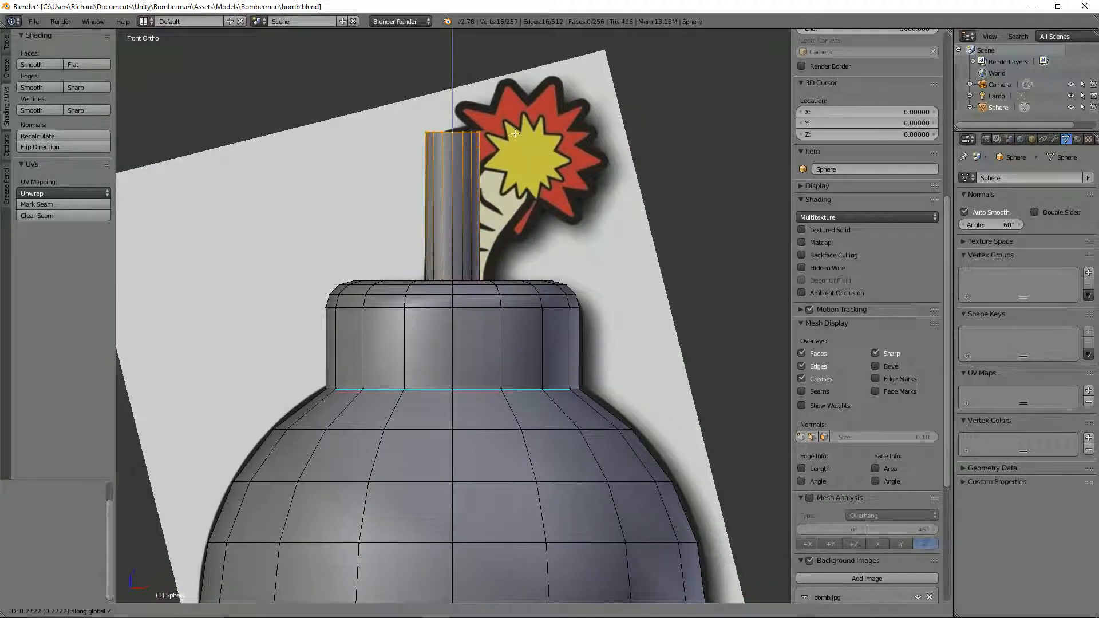
pyautogui.click(516, 134)
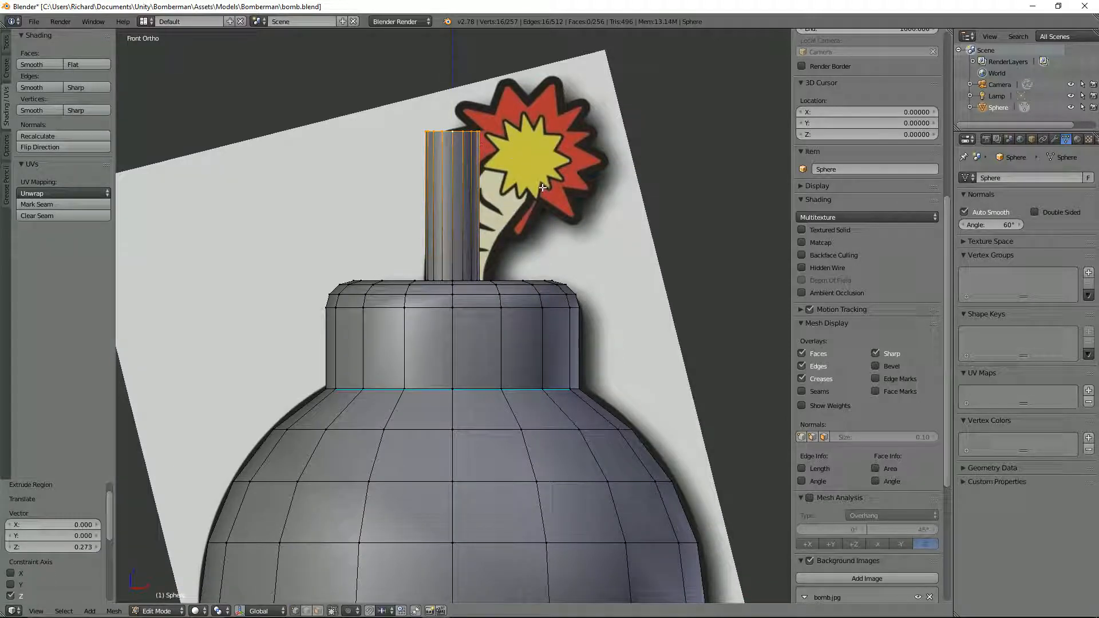
# - Rotate the fuse's top edge loop by about 3.26° in the front view
pyautogui.moveTo(557, 202); pyautogui.dragTo(549, 221, button='middle')
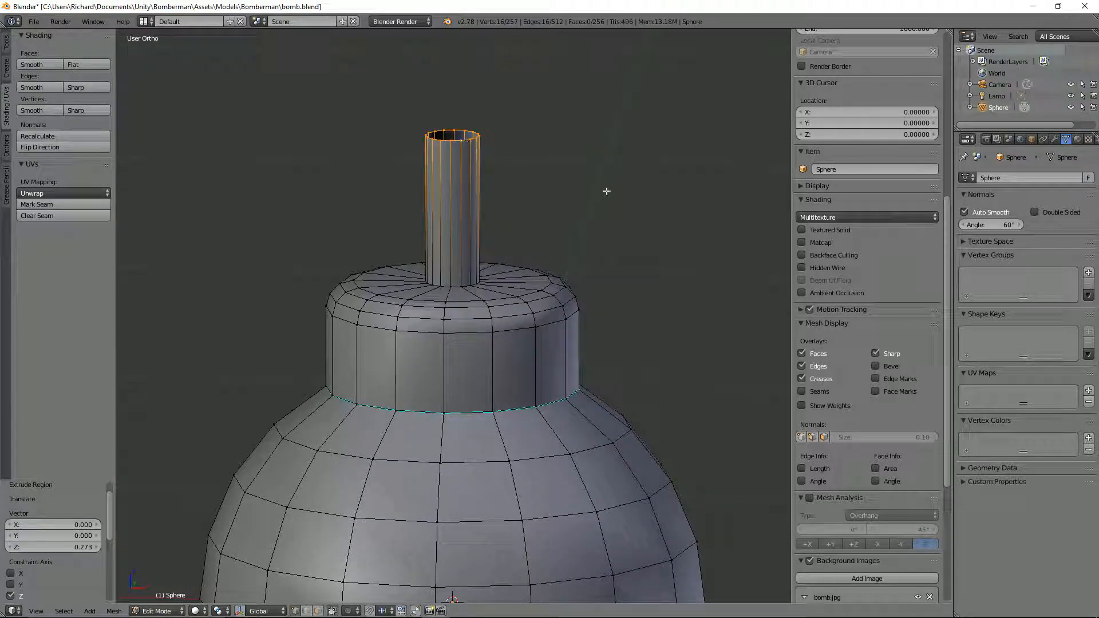
pyautogui.press('KP_1')
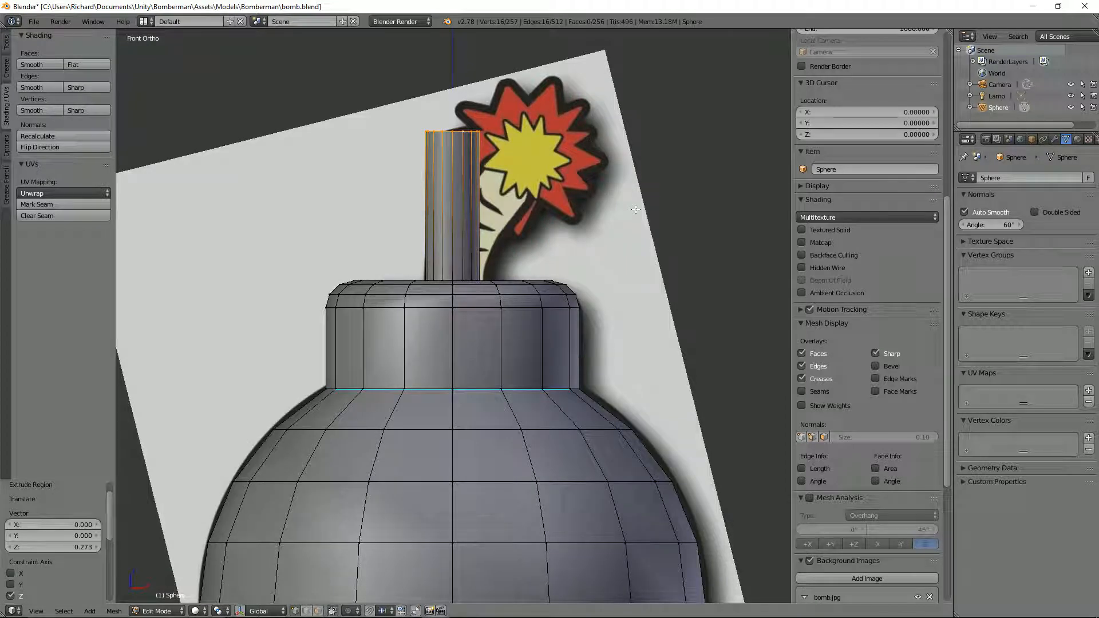
pyautogui.press('r')
pyautogui.click(544, 228)
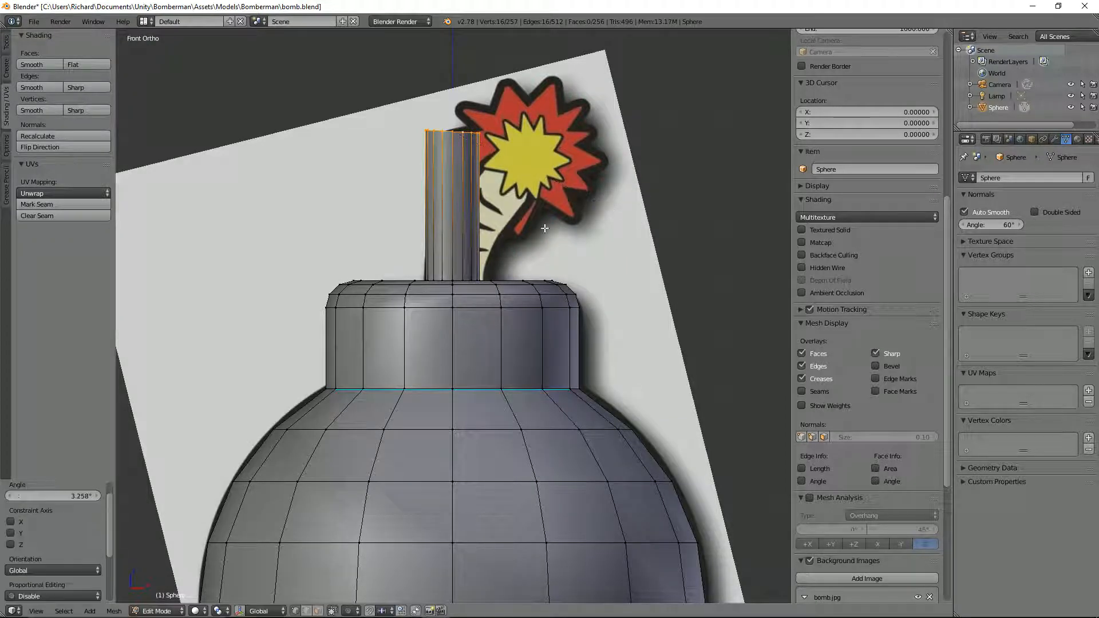
# - Add two evenly spaced edge loops along the fuse's height
pyautogui.hotkey('ctrl', 'r')
pyautogui.scroll(1, 459, 187)
pyautogui.click(459, 186)
pyautogui.rightClick(459, 186)
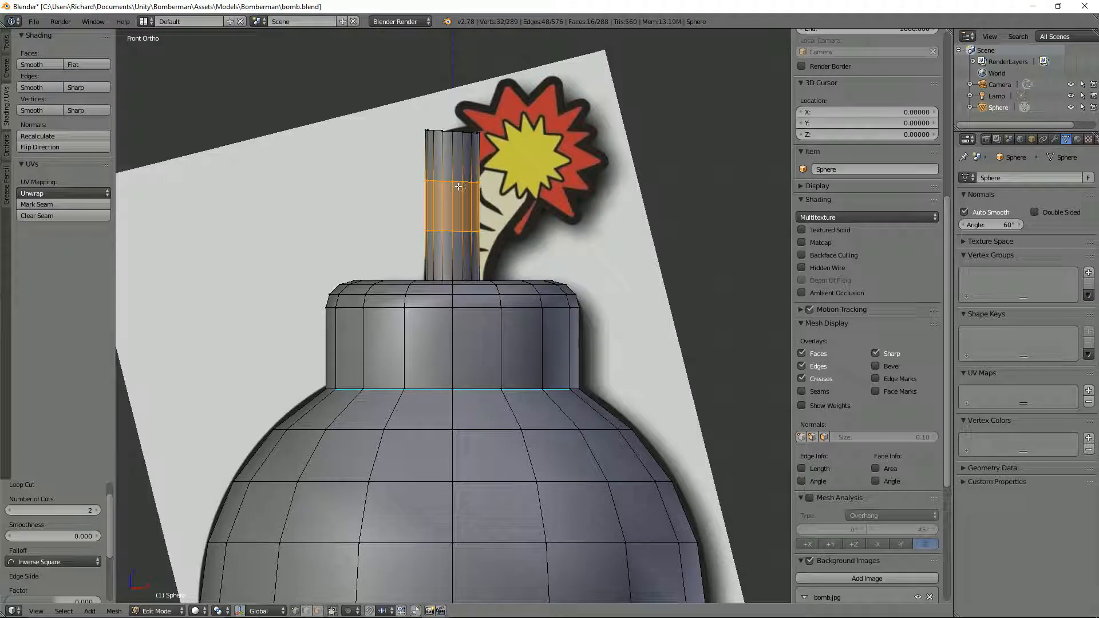
# - Bend the fuse by moving its upper middle loop about -0.007 and its lower middle loop about -0.012 along X
pyautogui.keyDown('alt'); pyautogui.rightClick(458, 187); pyautogui.keyUp('alt')
pyautogui.press('g')
pyautogui.press('x')
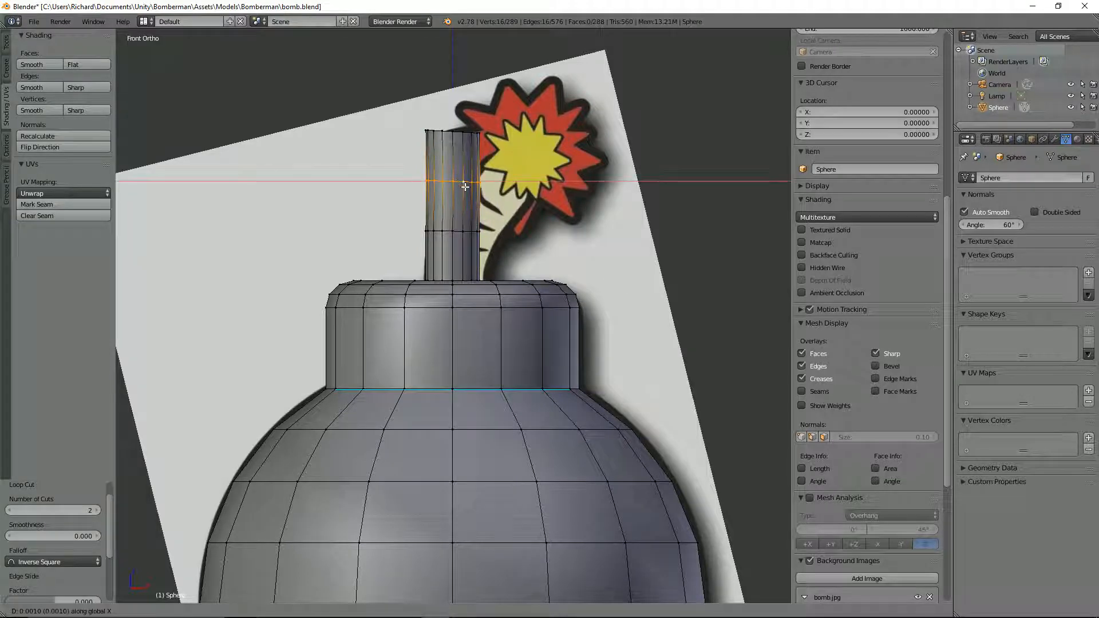
pyautogui.click(461, 221)
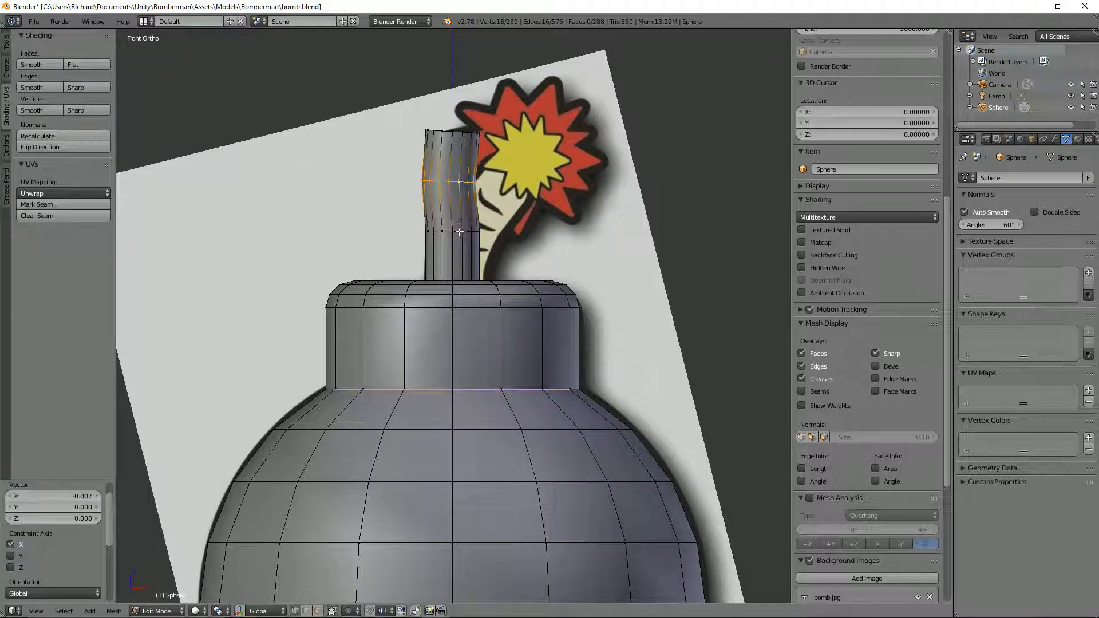
pyautogui.keyDown('alt'); pyautogui.rightClick(461, 230); pyautogui.keyUp('alt')
pyautogui.press('g')
pyautogui.press('x')
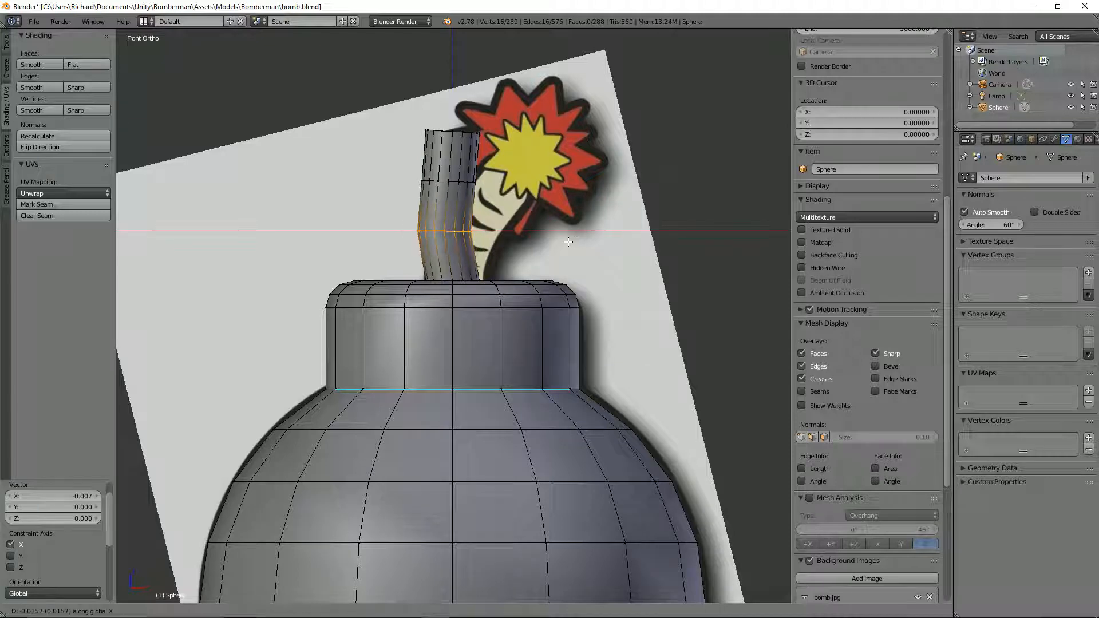
pyautogui.click(572, 239)
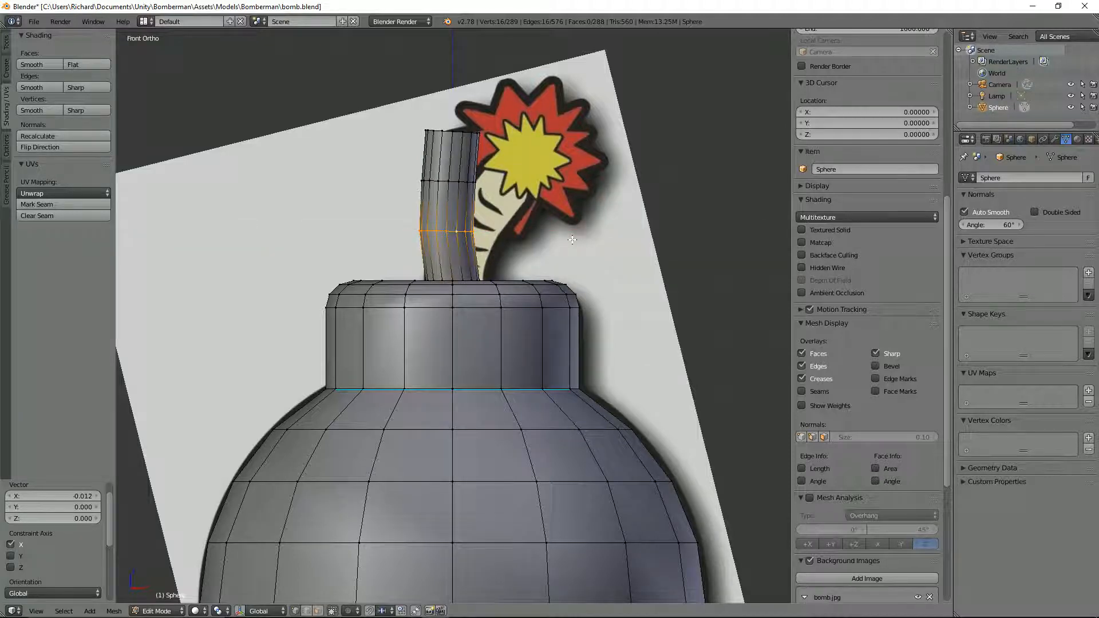
# - In the right view, move the fuse's upper middle loop about -0.007 and its lower middle loop about -0.008 along Y
pyautogui.press('KP_3')
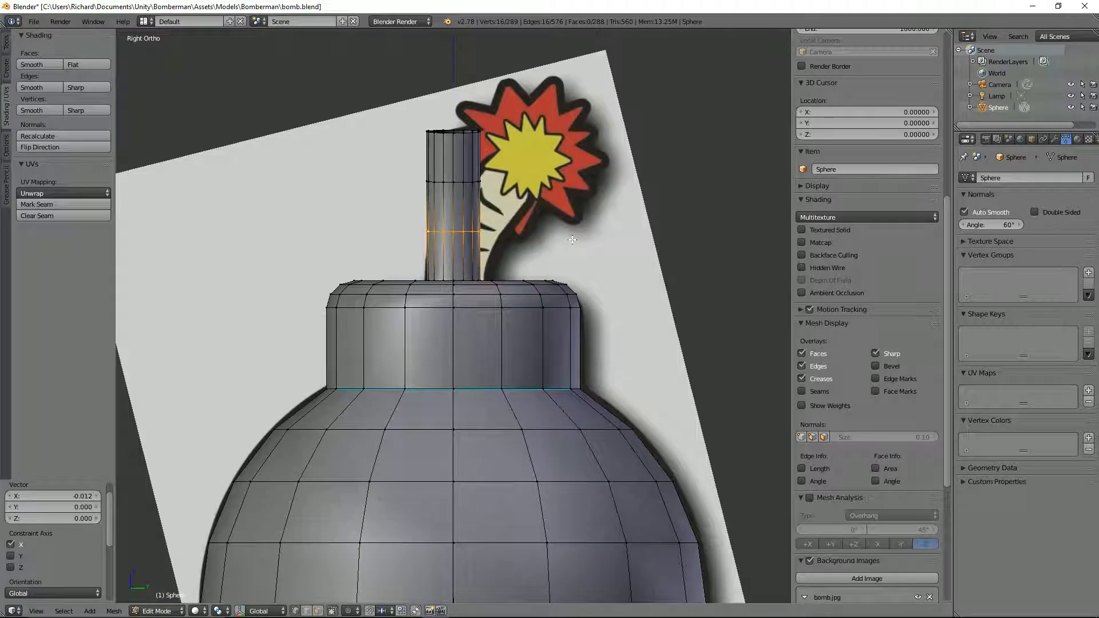
pyautogui.keyDown('alt'); pyautogui.rightClick(467, 185); pyautogui.keyUp('alt')
pyautogui.press('g')
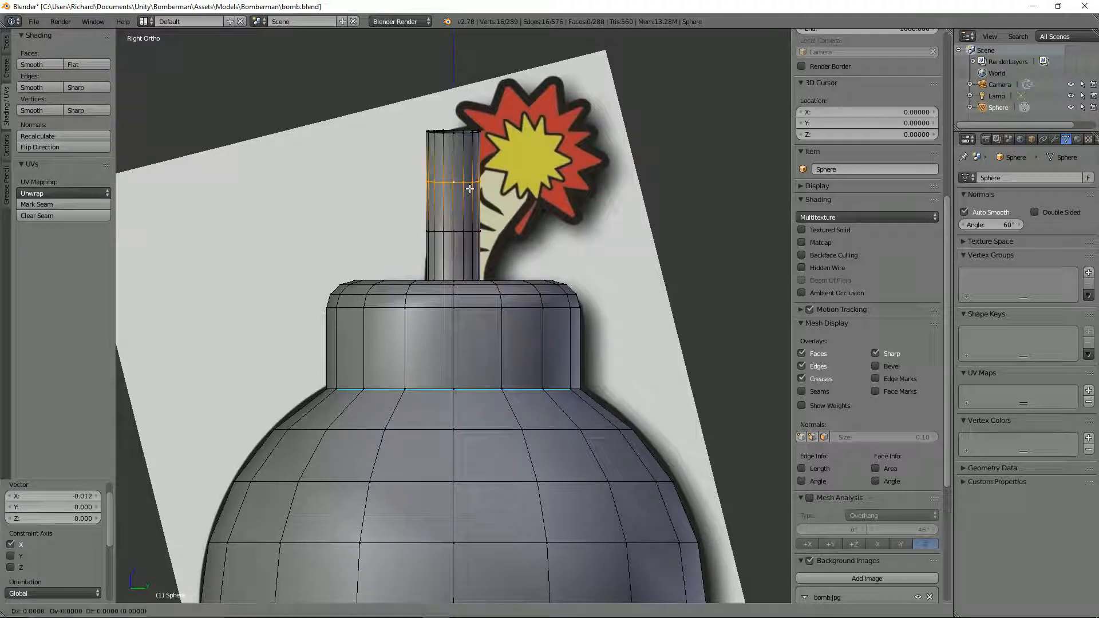
pyautogui.press('y')
pyautogui.click(466, 193)
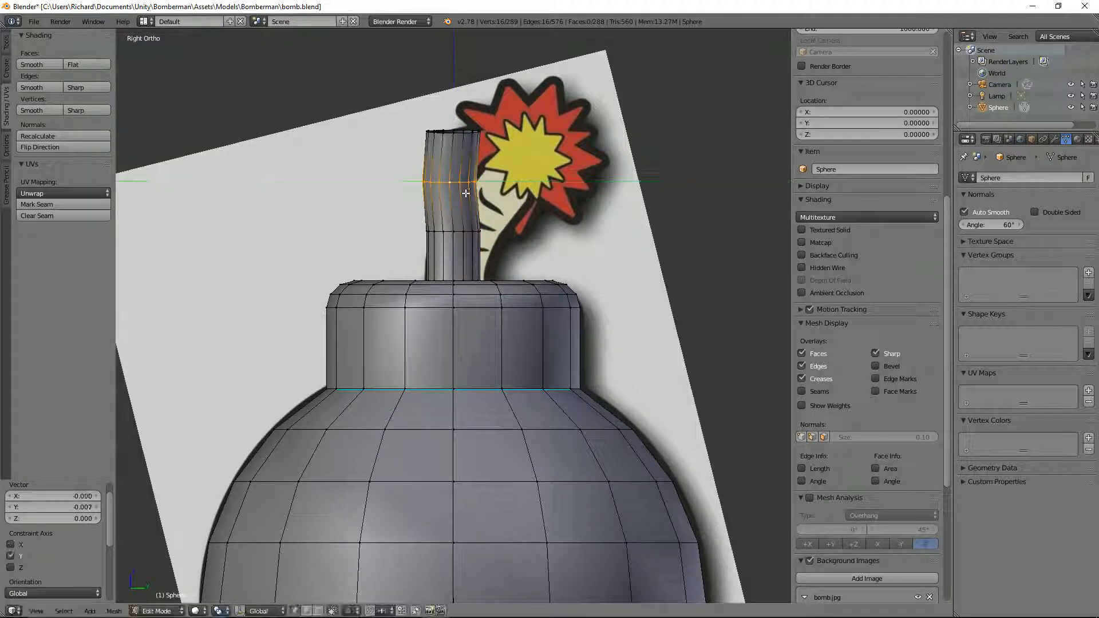
pyautogui.keyDown('alt'); pyautogui.rightClick(462, 230); pyautogui.keyUp('alt')
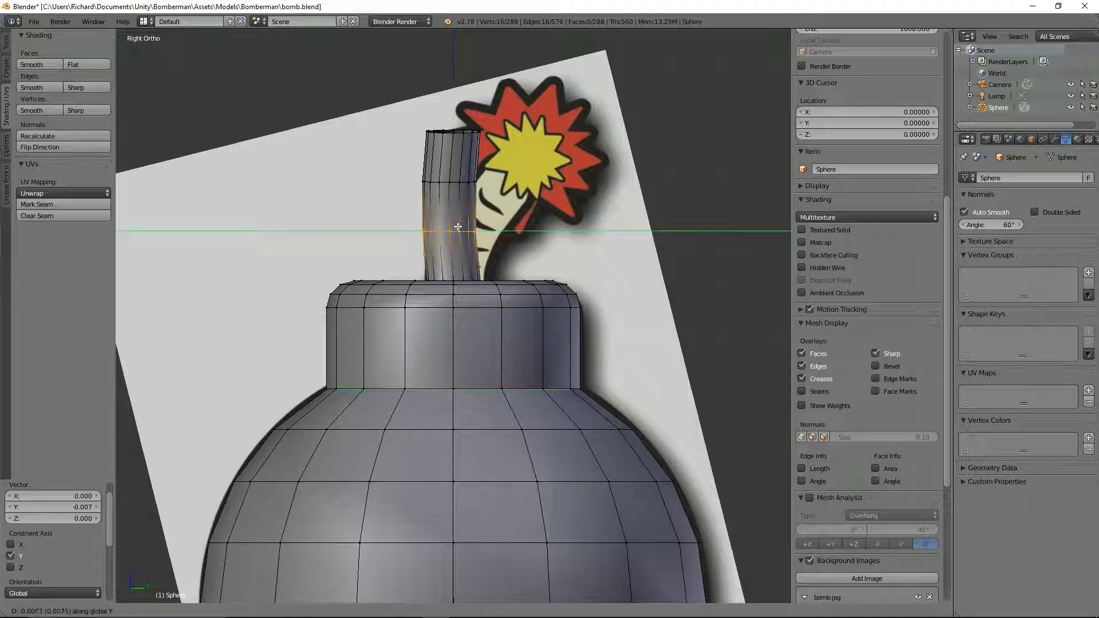
pyautogui.click(457, 225)
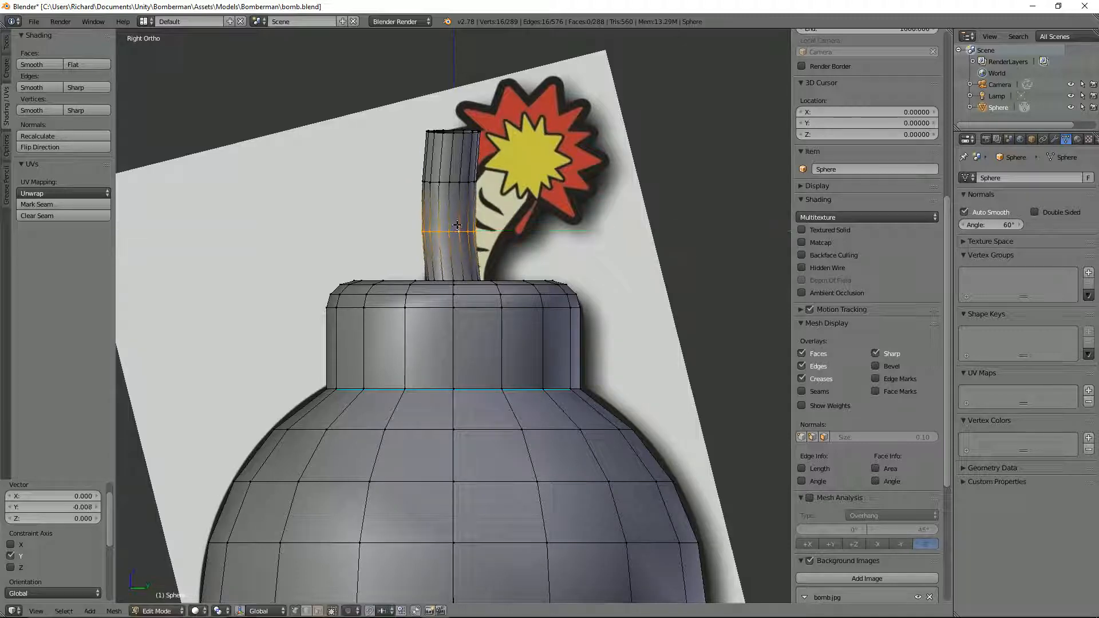
# - Fill the fuse's open top end with a face and check the closed fuse in Object Mode
pyautogui.press('Tab')
pyautogui.moveTo(457, 225); pyautogui.dragTo(588, 246, button='middle')
pyautogui.scroll(3, 458, 213)
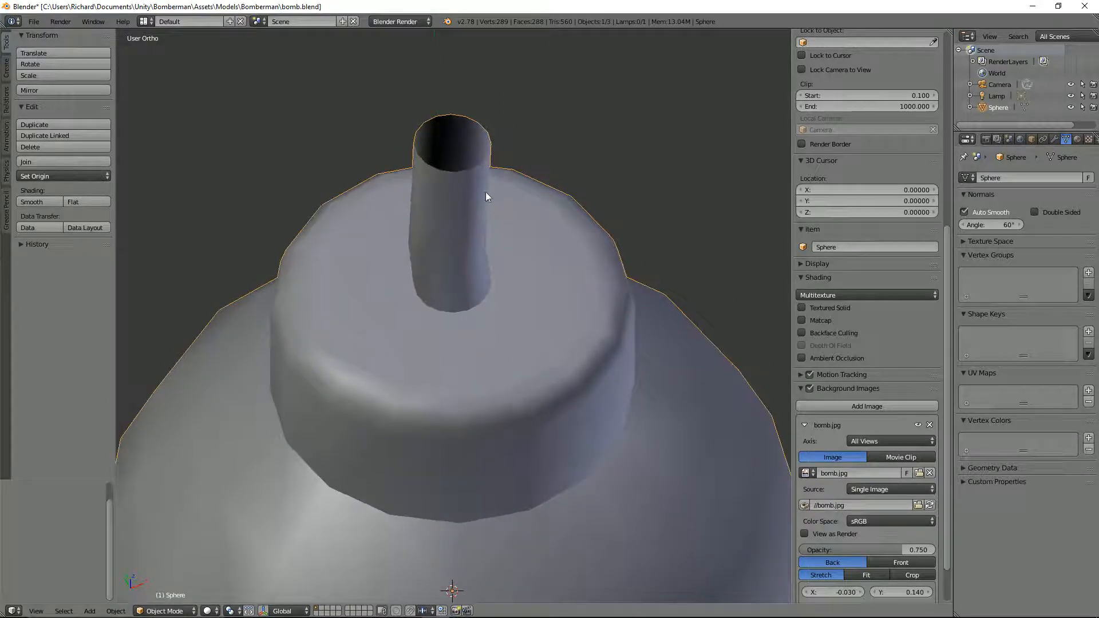
pyautogui.press('Tab')
pyautogui.keyDown('alt'); pyautogui.rightClick(450, 171); pyautogui.keyUp('alt')
pyautogui.press('f')
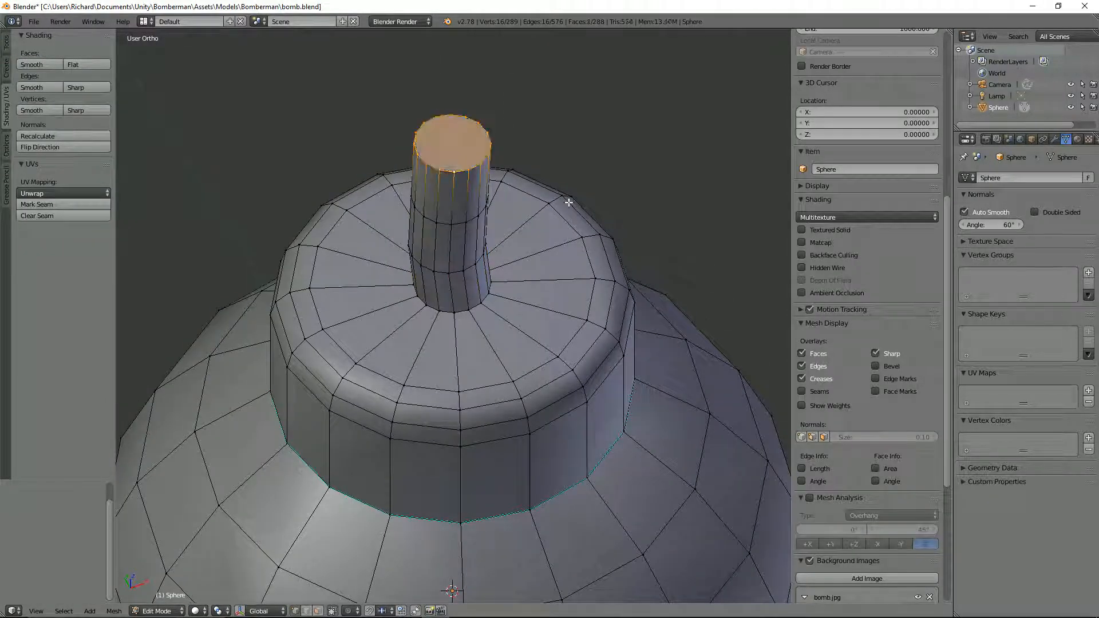
pyautogui.press('Tab')
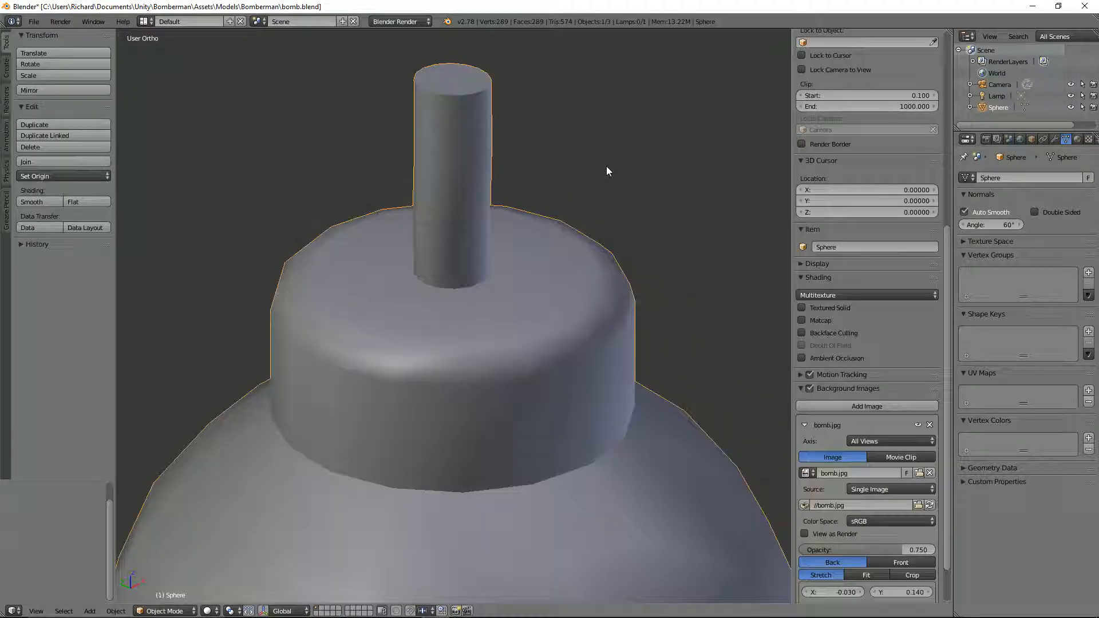
# - In the front view, move the fuse's upper middle edge loop about -0.003 along X to smooth the bend
pyautogui.press('KP_1')
pyautogui.scroll(-2, 600, 153)
pyautogui.scroll(2, 569, 176)
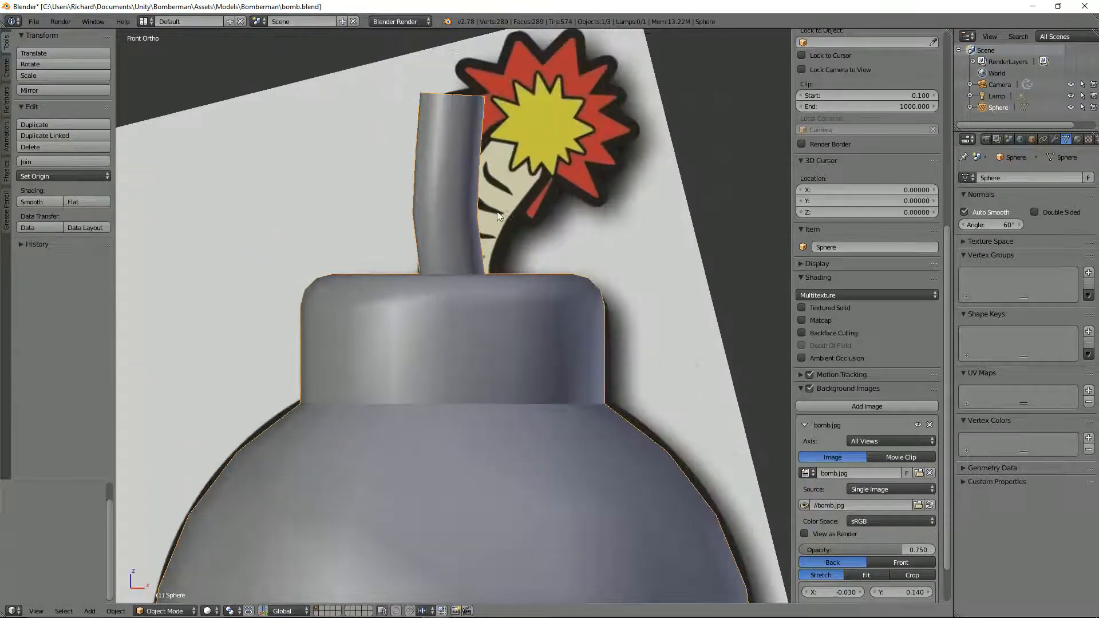
pyautogui.press('Tab')
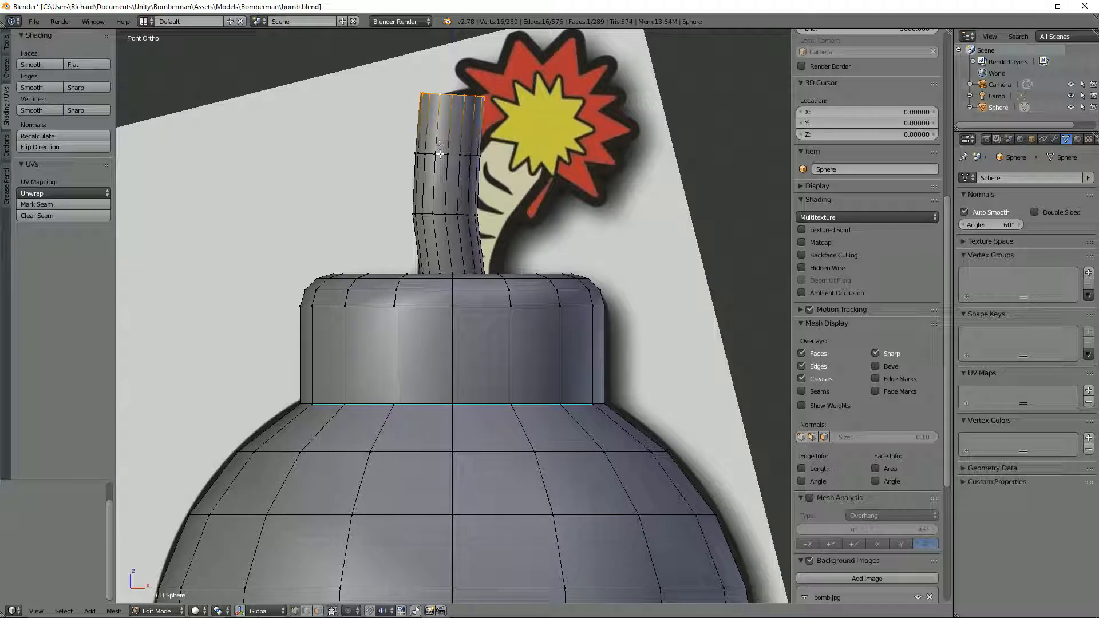
pyautogui.hotkey('ctrl', 'r')
pyautogui.click(499, 162)
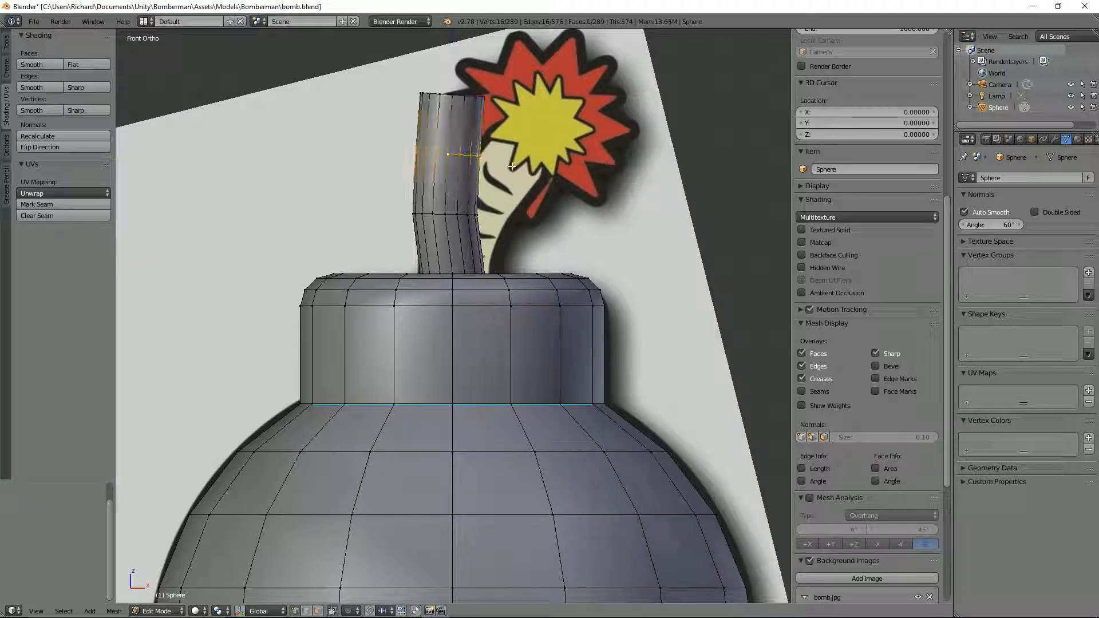
pyautogui.press('g')
pyautogui.press('x')
pyautogui.click(510, 167)
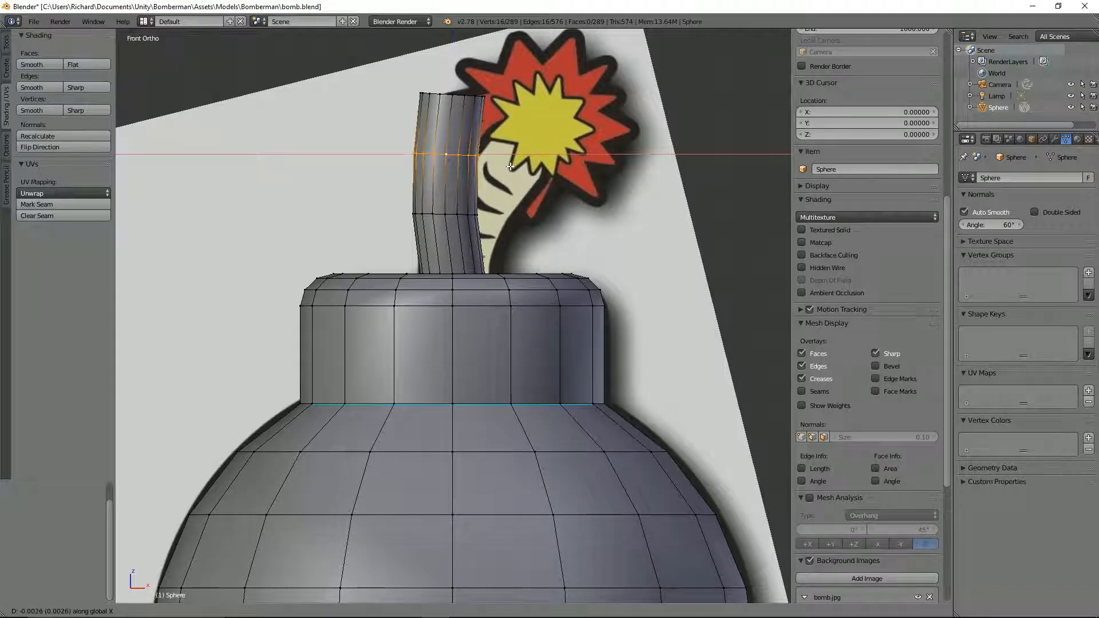
pyautogui.press('Tab')
pyautogui.moveTo(510, 167); pyautogui.dragTo(506, 201, button='middle')
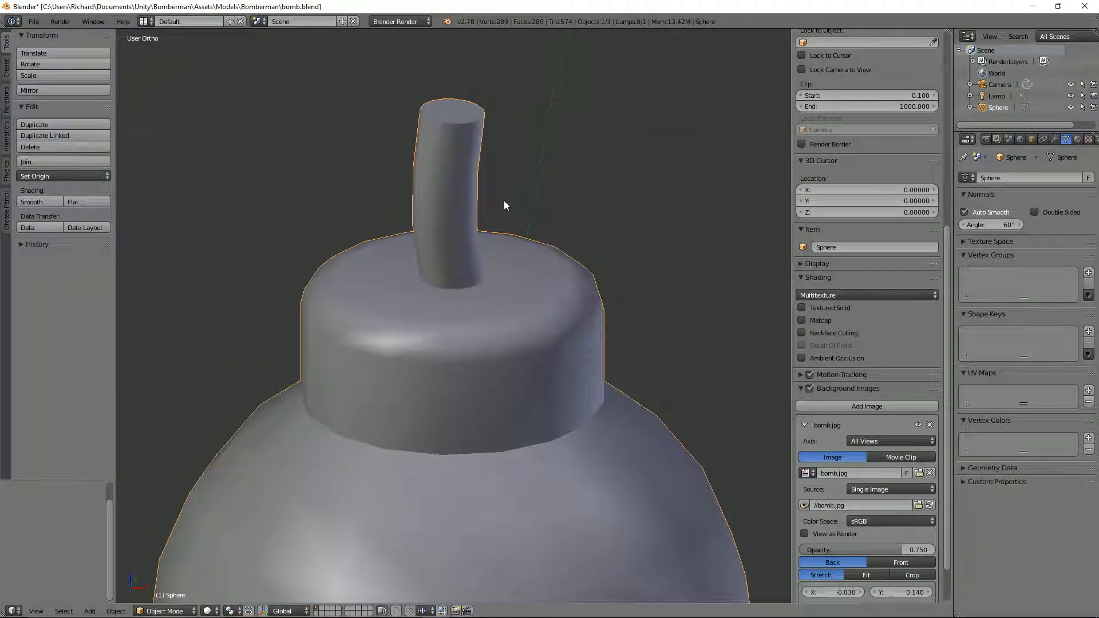
pyautogui.press('KP_1')
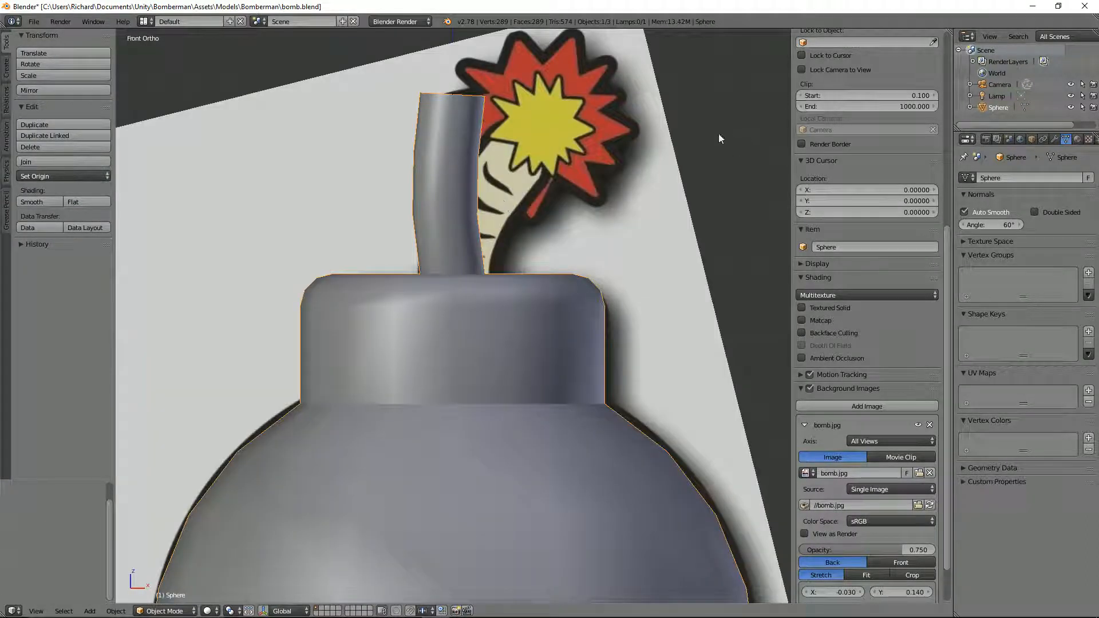
# - Rename the Sphere object as bomb
pyautogui.doubleClick(998, 108)
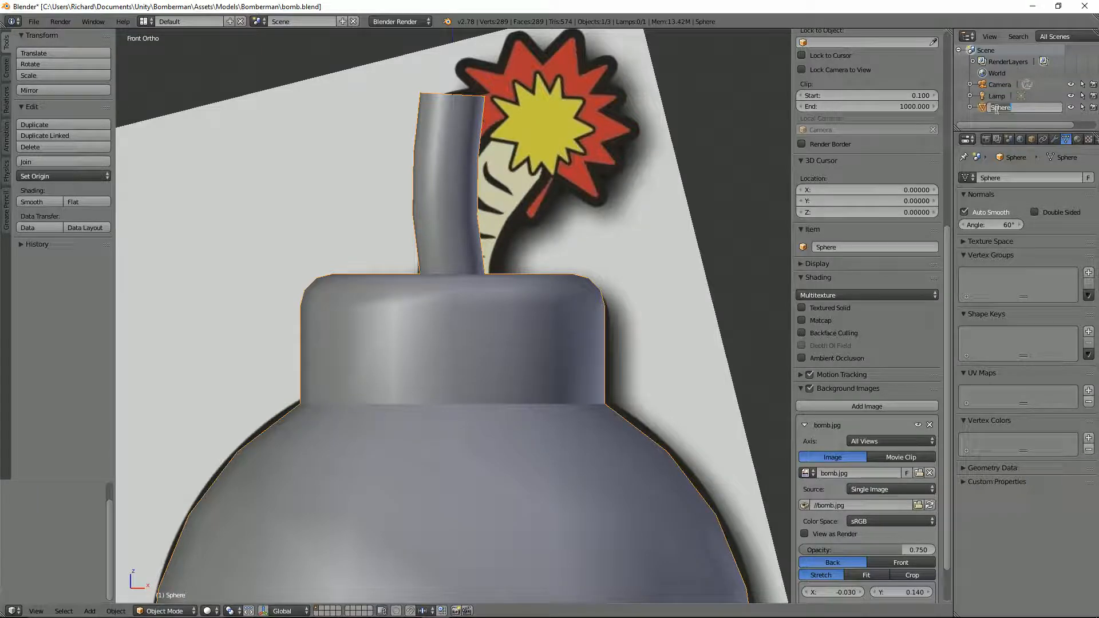
pyautogui.write('Bomb')
pyautogui.press('Return')
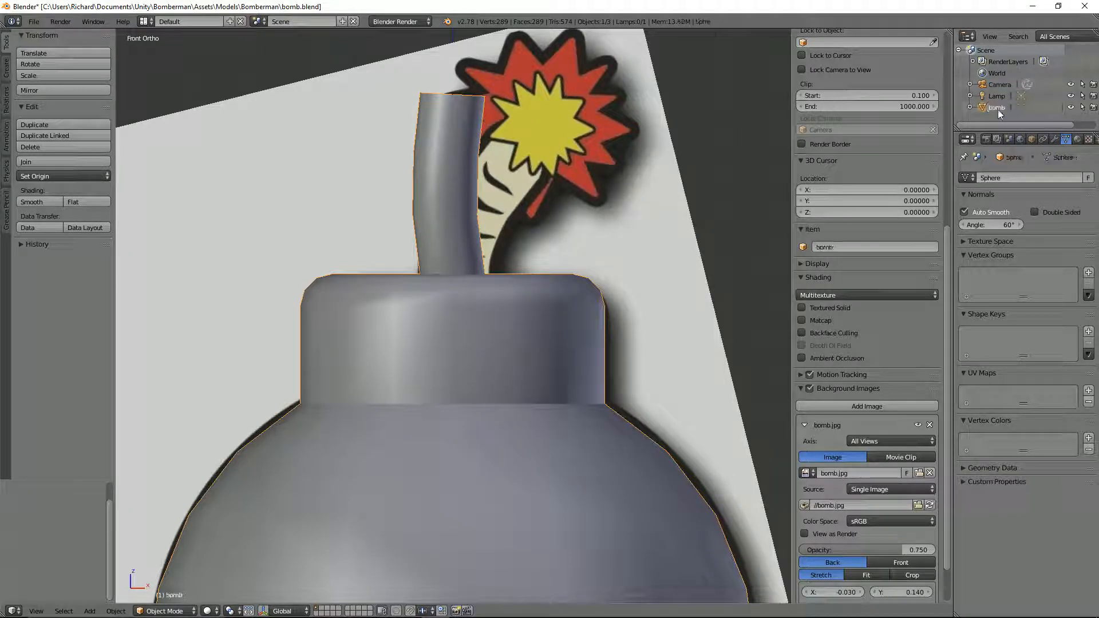
# - Select all of the fuse's edge loops from its base to its top end and separate the selection into its own object
pyautogui.press('Tab')
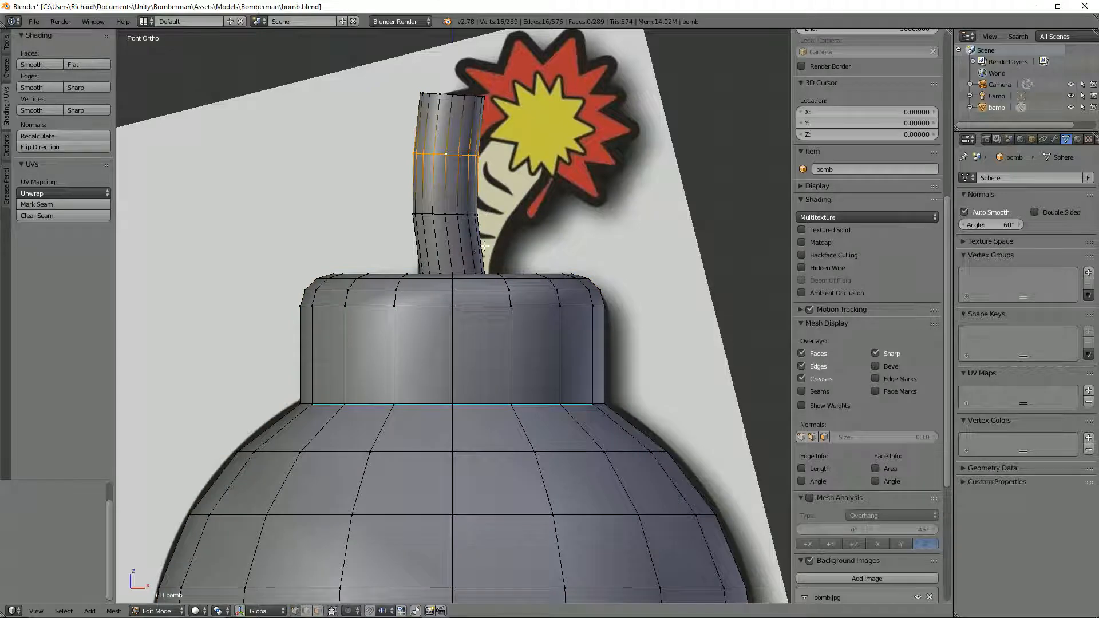
pyautogui.moveTo(481, 250); pyautogui.dragTo(466, 311, button='middle')
pyautogui.keyDown('alt'); pyautogui.rightClick(460, 278); pyautogui.keyUp('alt')
pyautogui.scroll(1, 511, 272)
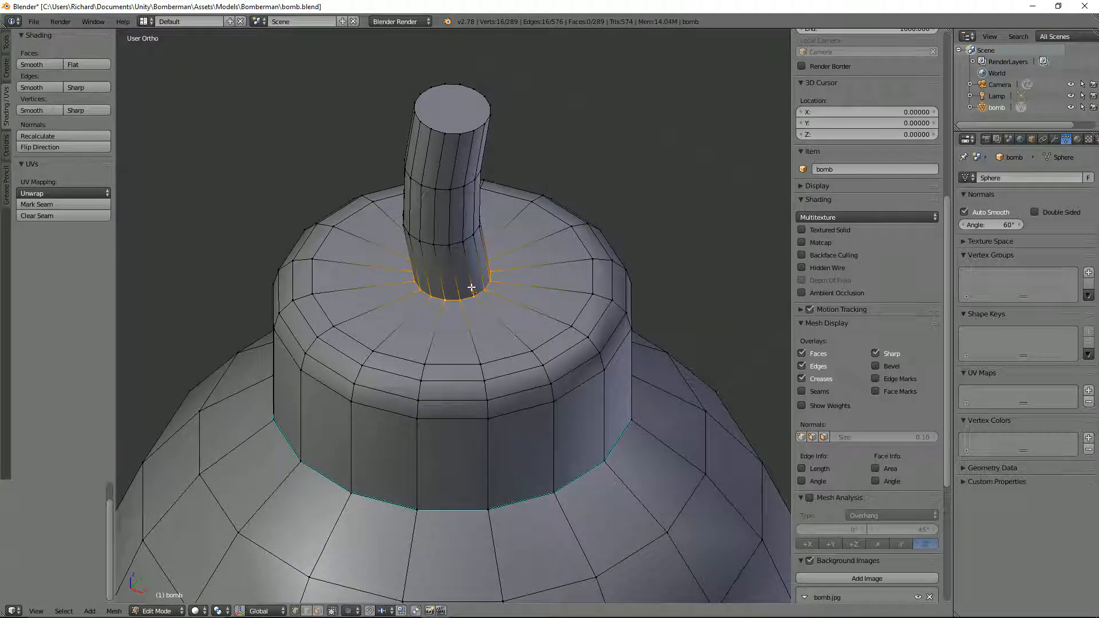
pyautogui.keyDown('alt'); pyautogui.keyDown('shift'); pyautogui.rightClick(458, 244); pyautogui.keyUp('shift'); pyautogui.keyUp('alt')
pyautogui.keyDown('alt'); pyautogui.keyDown('shift'); pyautogui.rightClick(457, 187); pyautogui.keyUp('shift'); pyautogui.keyUp('alt')
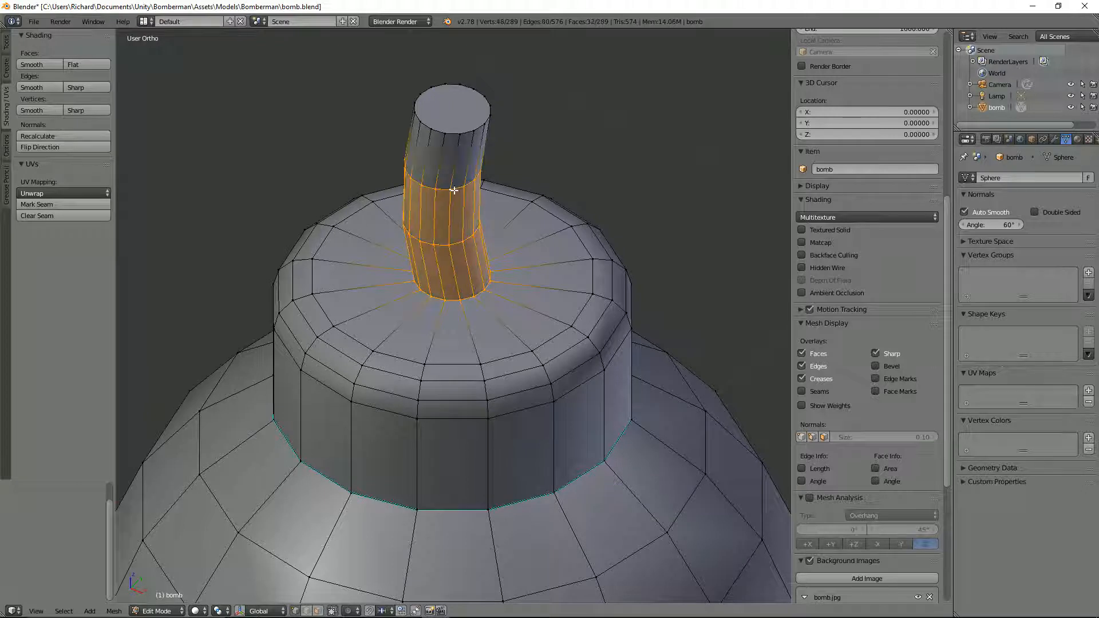
pyautogui.keyDown('alt'); pyautogui.keyDown('shift'); pyautogui.rightClick(464, 131); pyautogui.keyUp('shift'); pyautogui.keyUp('alt')
pyautogui.press('p')
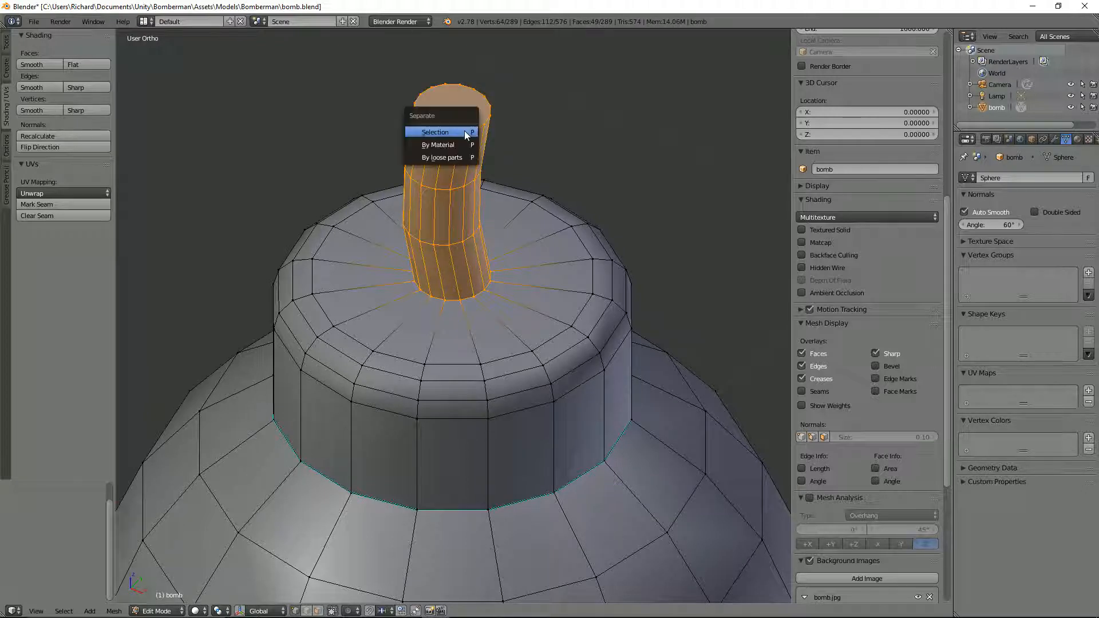
pyautogui.click(465, 130)
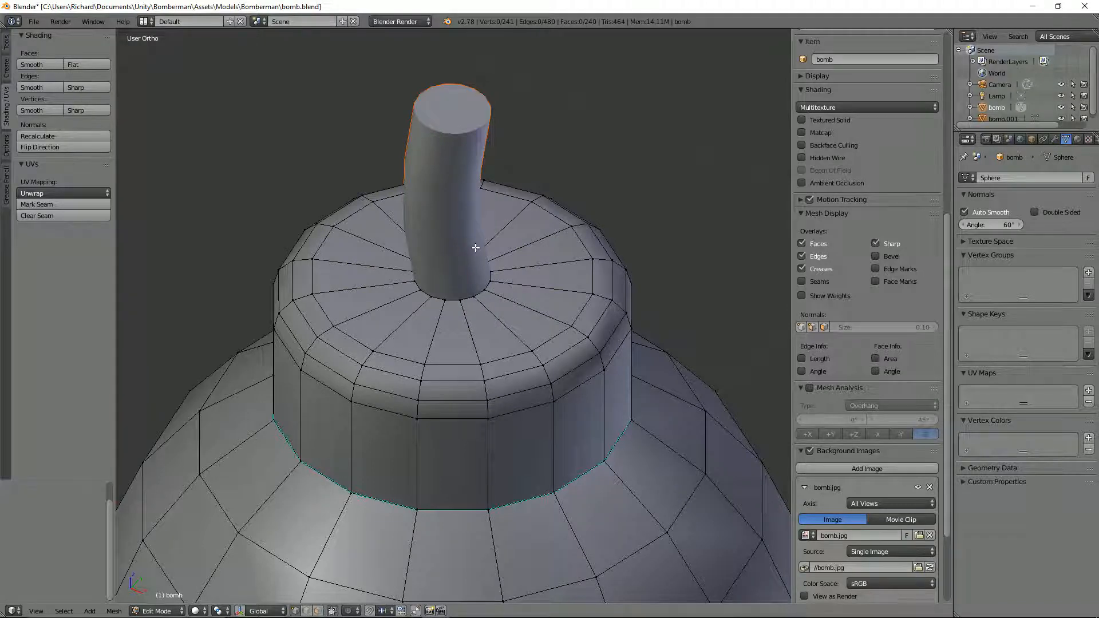
# - Scale the separated fuse object by about 1.029 in X and Y only, leaving out Z
pyautogui.press('KP_1')
pyautogui.moveTo(475, 247); pyautogui.dragTo(485, 305, button='middle')
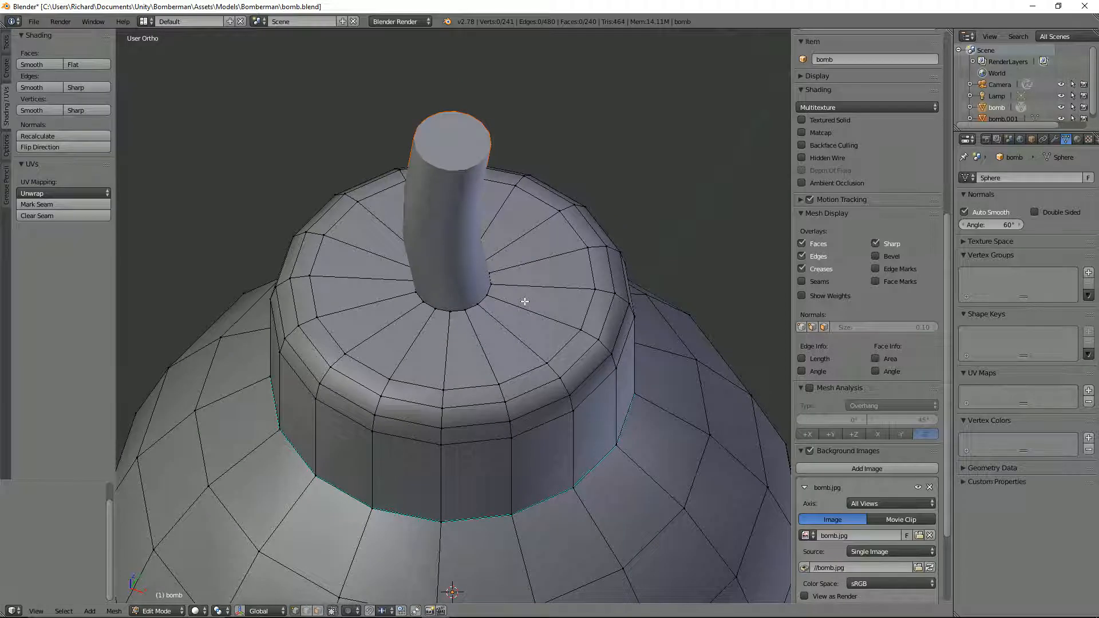
pyautogui.press('Tab')
pyautogui.rightClick(462, 242)
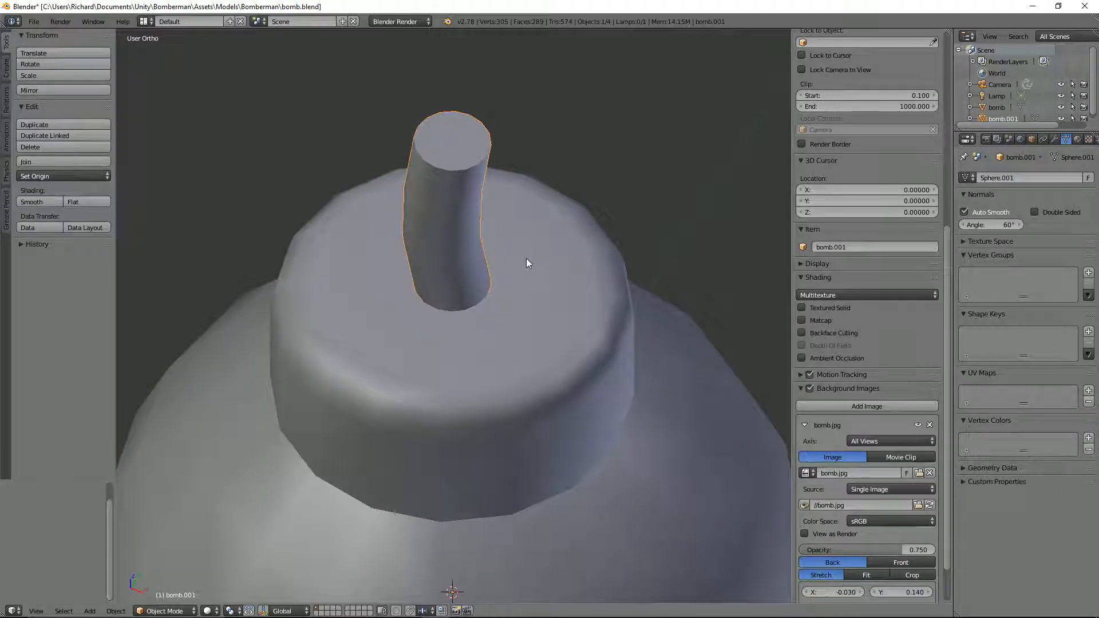
pyautogui.press('s')
pyautogui.hotkey('shift', 'z')
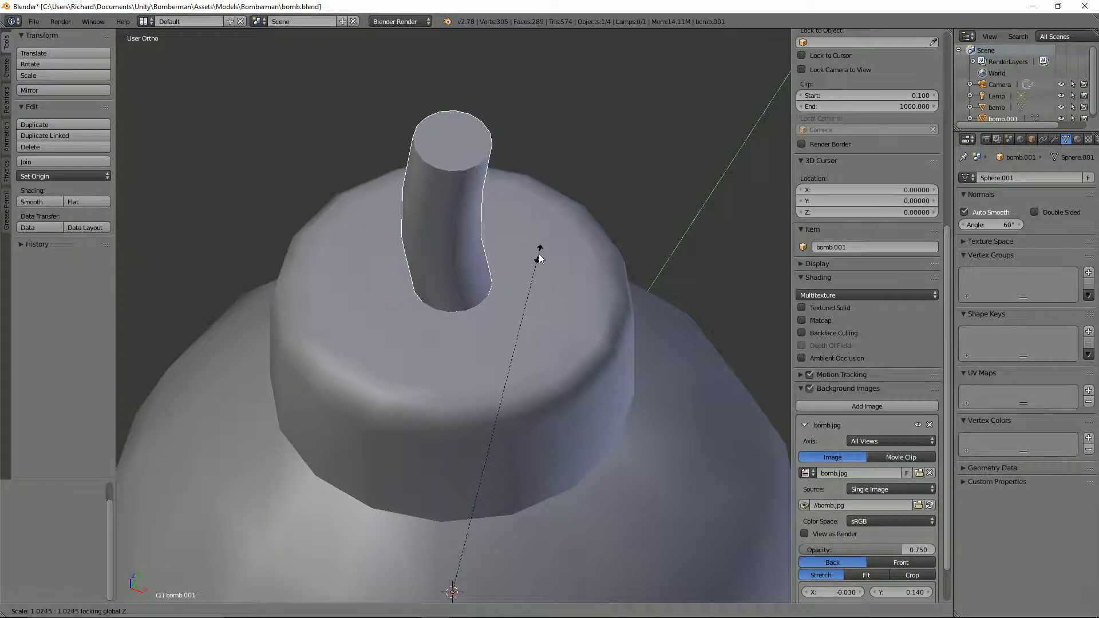
pyautogui.click(540, 252)
# - In the front wireframe view, lower the fuse about 0.004 along Z into the neck and check the joint in solid shading
pyautogui.press('KP_1')
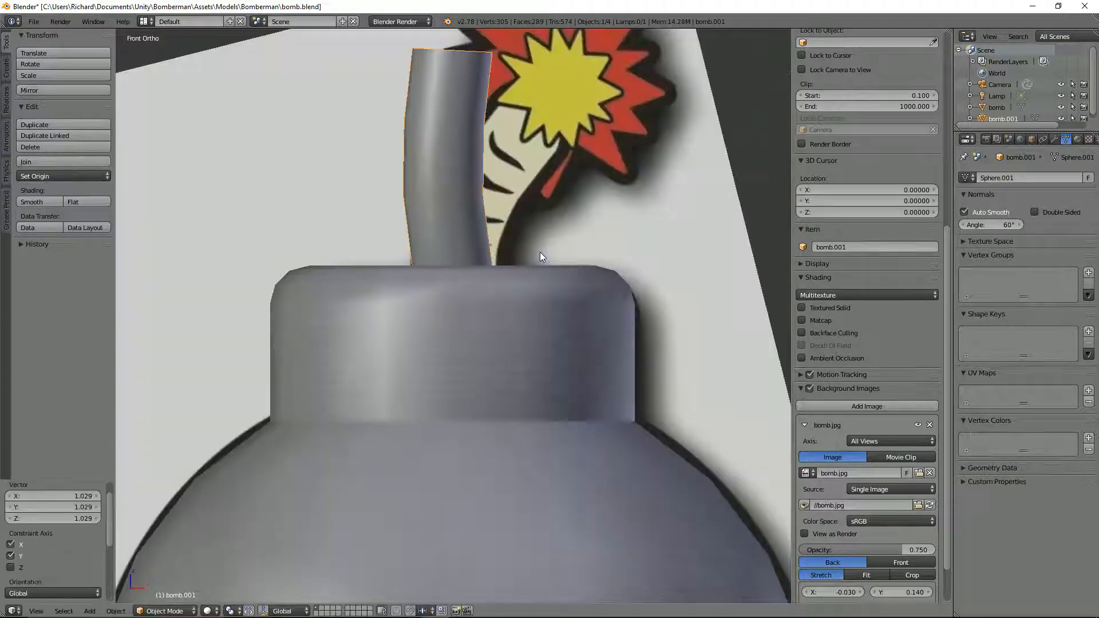
pyautogui.press('z')
pyautogui.scroll(2, 541, 252)
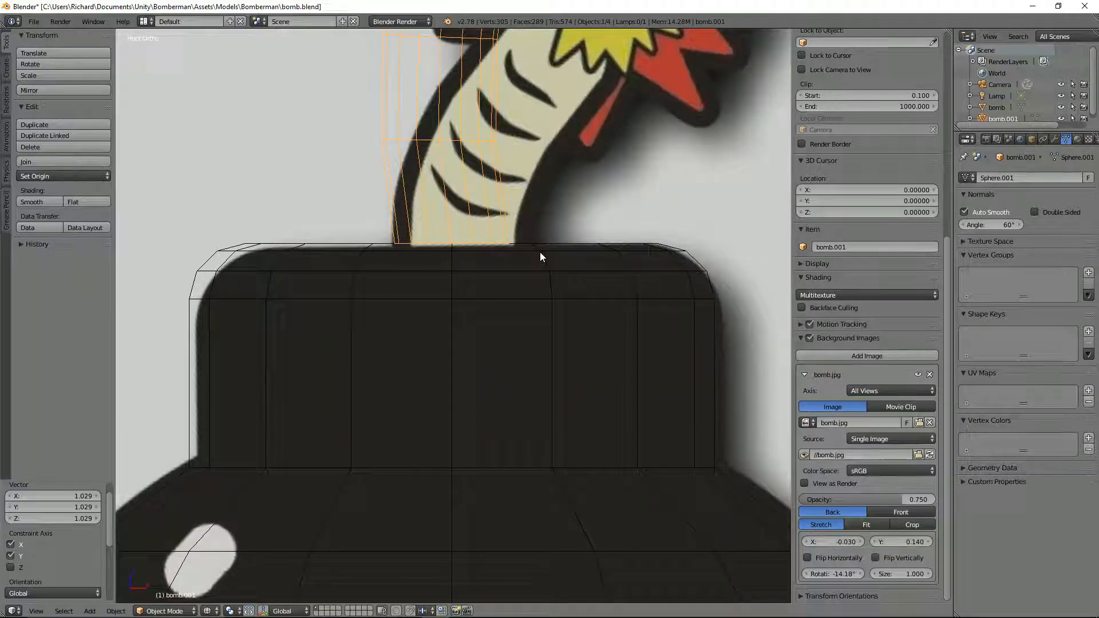
pyautogui.scroll(-2, 517, 207)
pyautogui.press('g')
pyautogui.press('z')
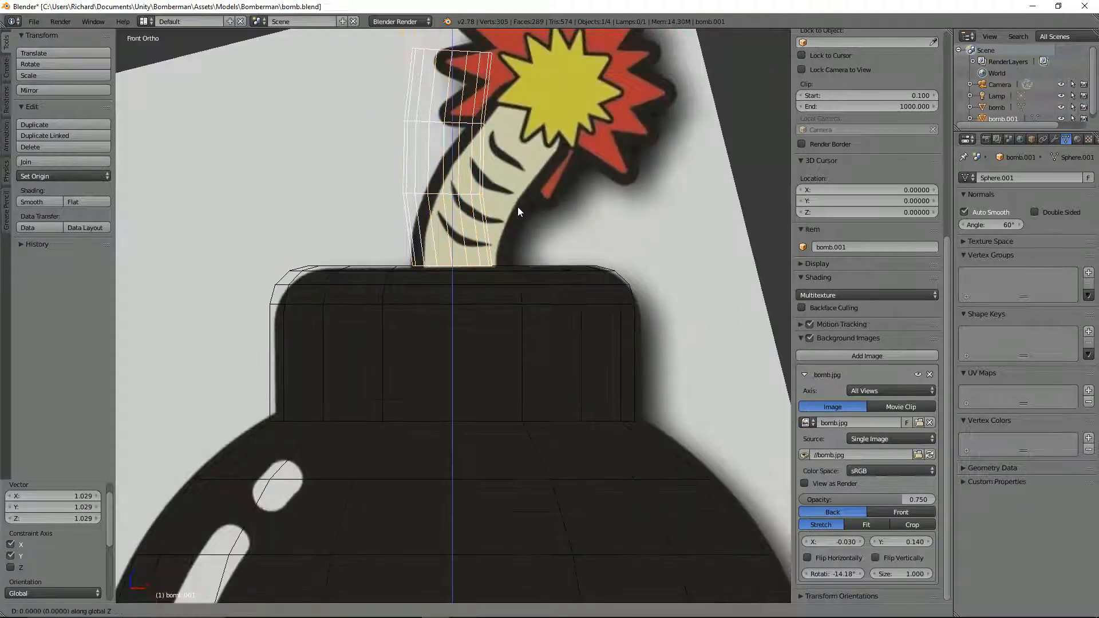
pyautogui.click(517, 211)
pyautogui.press('z')
pyautogui.moveTo(518, 210); pyautogui.dragTo(512, 252, button='middle')
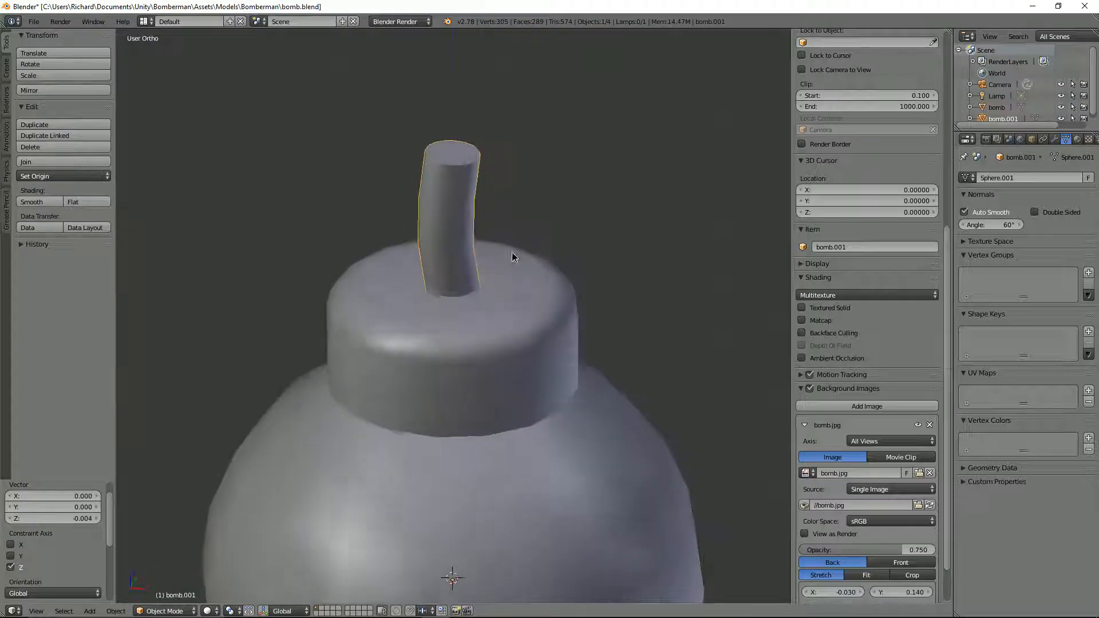
pyautogui.moveTo(515, 184)
pyautogui.mouseDown(button='middle')
pyautogui.moveTo(458, 170)
pyautogui.moveTo(498, 193)
pyautogui.moveTo(510, 139)
pyautogui.moveTo(534, 122)
pyautogui.moveTo(453, 165)
pyautogui.moveTo(425, 157)
pyautogui.mouseUp(button='middle')
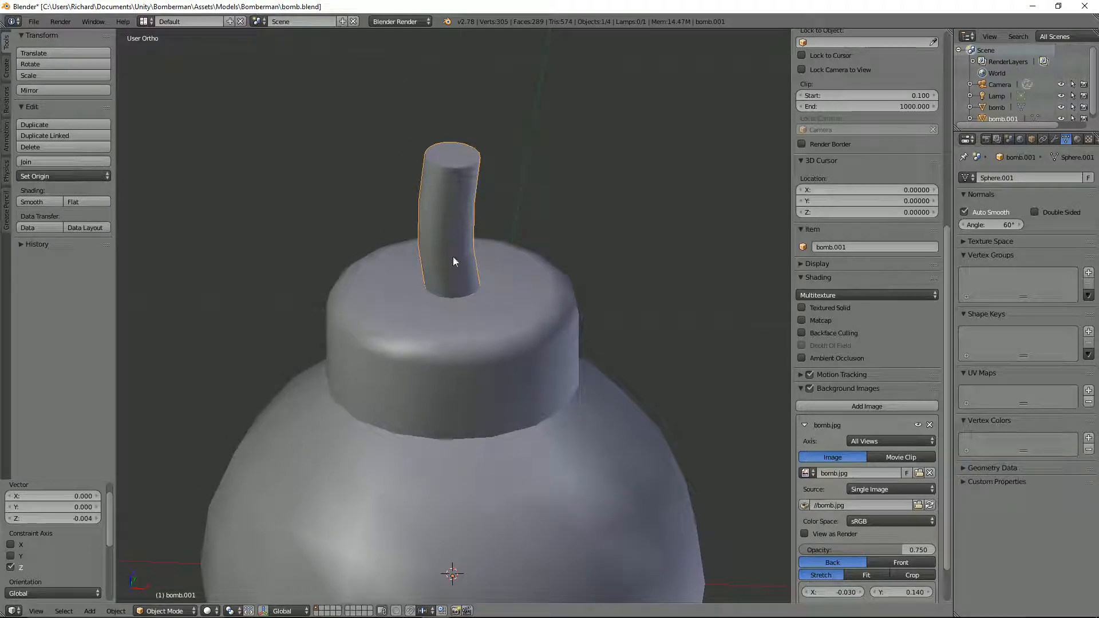
pyautogui.moveTo(436, 277); pyautogui.dragTo(441, 286, button='middle')
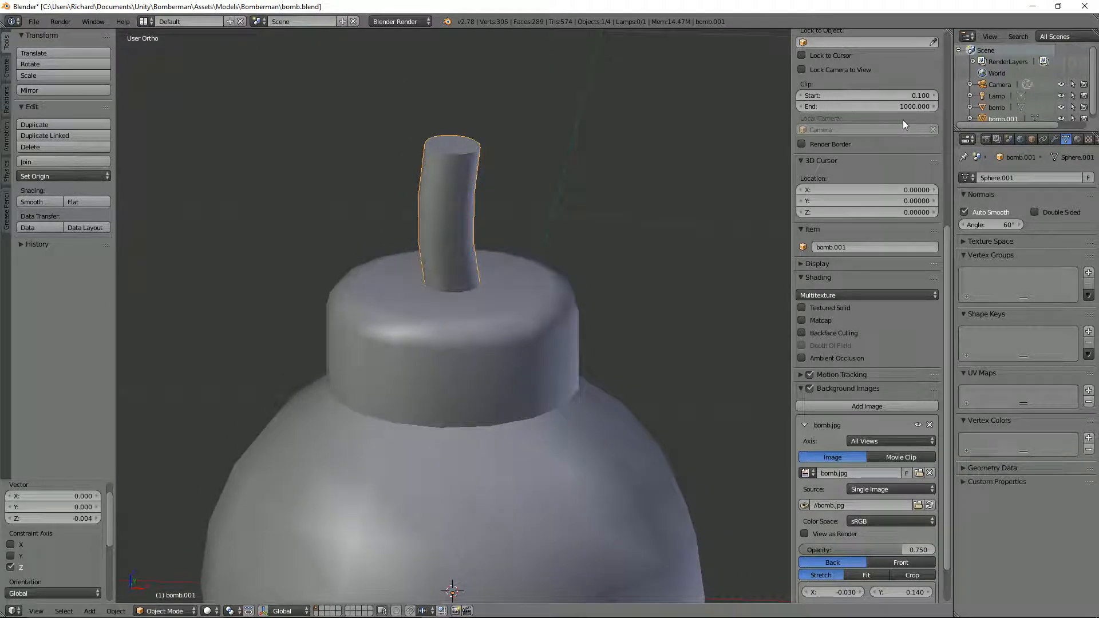
# - Rename the separated bomb.001 object as fuse and enlarge the object list to show every entry
pyautogui.doubleClick(997, 118)
pyautogui.press('BackSpace')
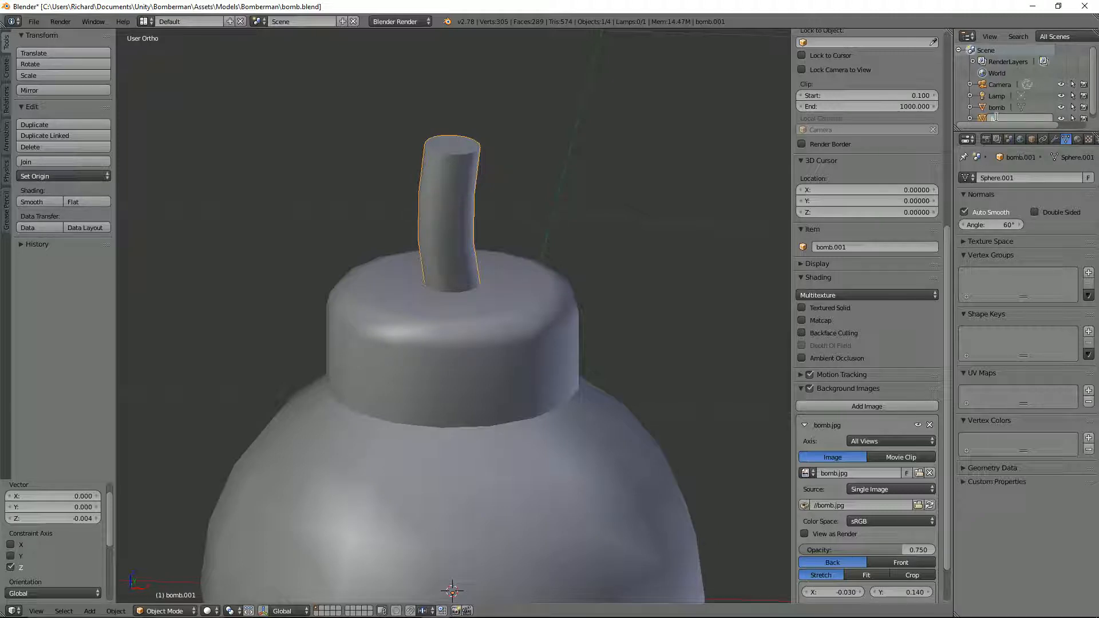
pyautogui.press('Return')
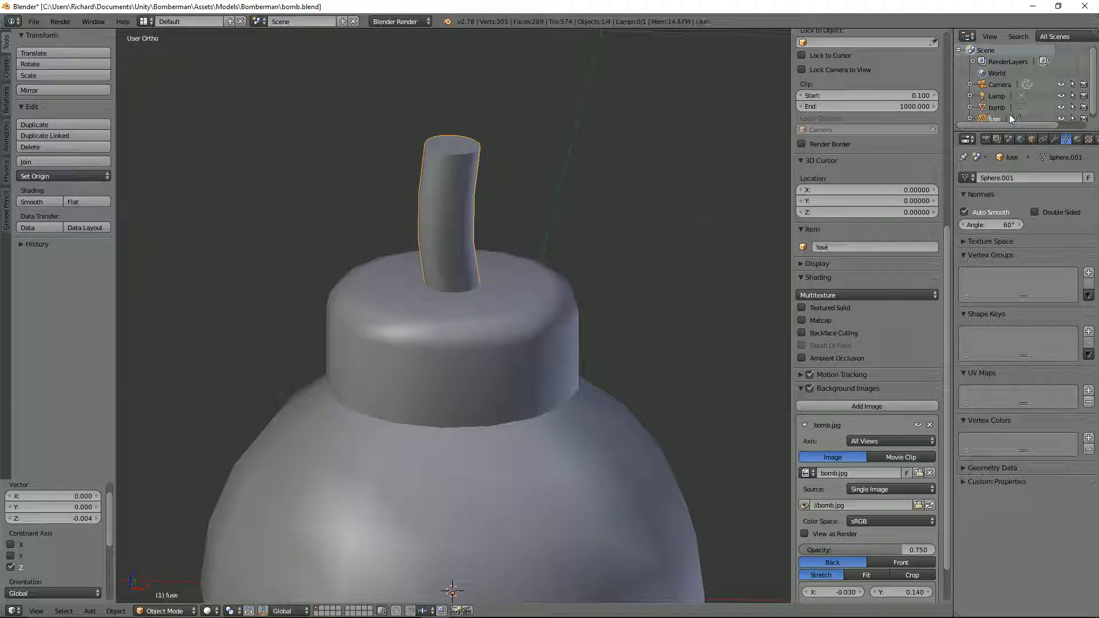
pyautogui.moveTo(991, 131); pyautogui.dragTo(991, 157)
# - Examine where the fuse meets the bomb's neck in wireframe, checking the edge loop around the neck's opening
pyautogui.scroll(-2, 450, 261)
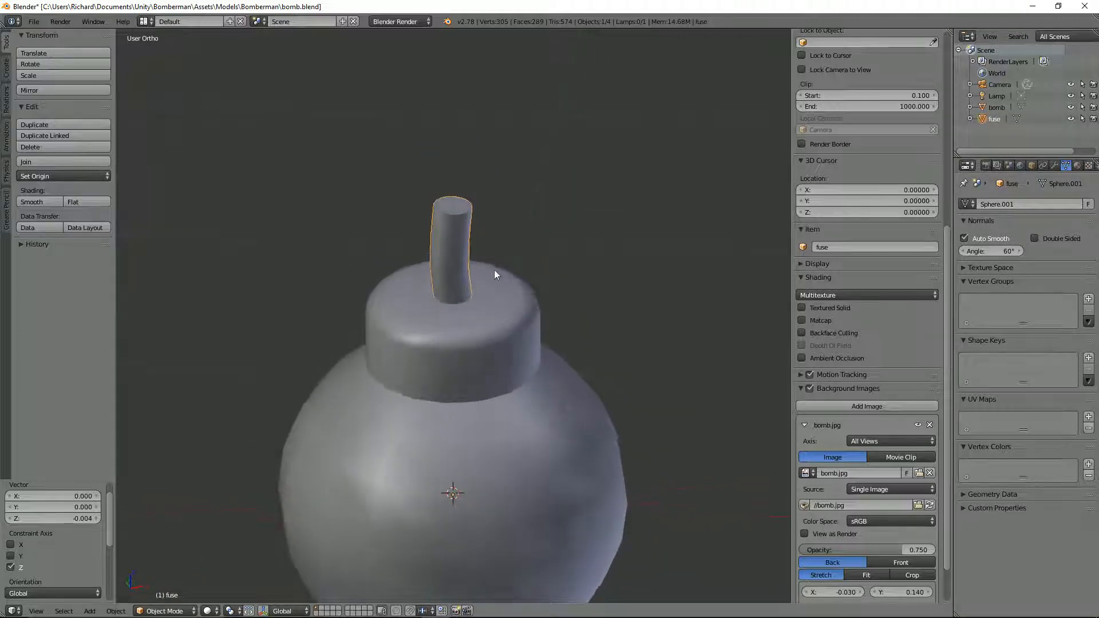
pyautogui.press('Tab')
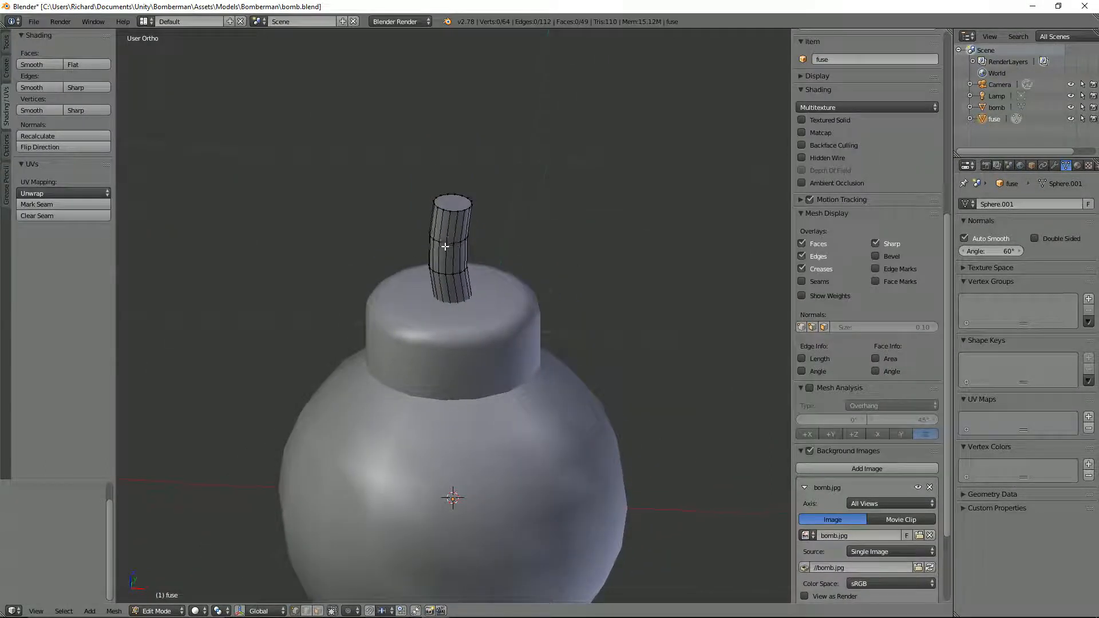
pyautogui.scroll(1, 441, 256)
pyautogui.moveTo(433, 252); pyautogui.dragTo(452, 285, button='middle')
pyautogui.press('Tab')
pyautogui.press('z')
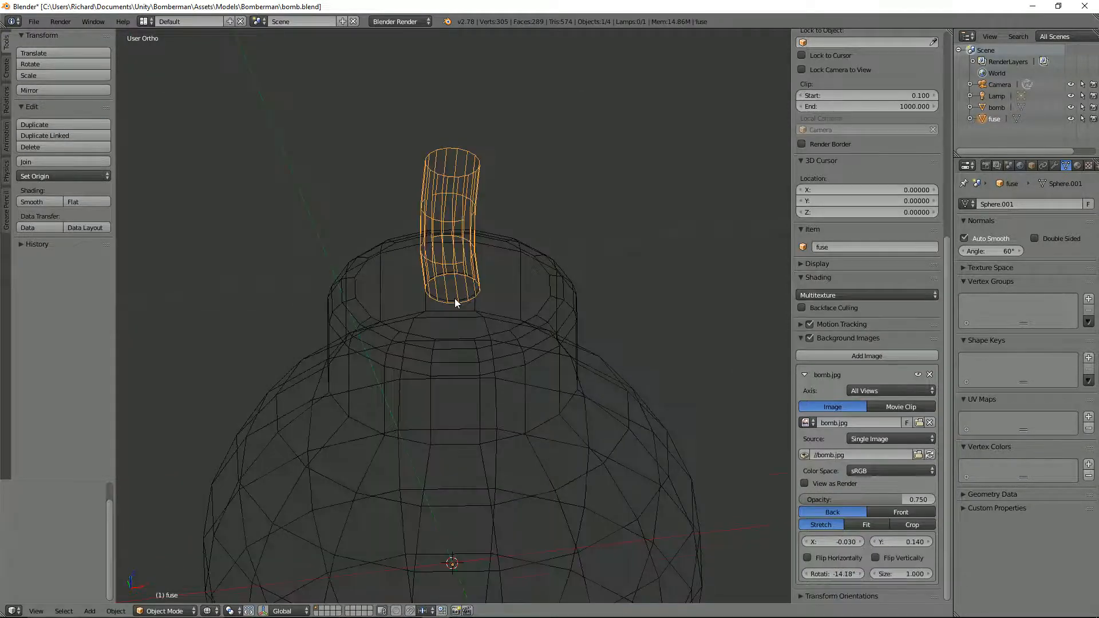
pyautogui.rightClick(456, 302)
pyautogui.press('Tab')
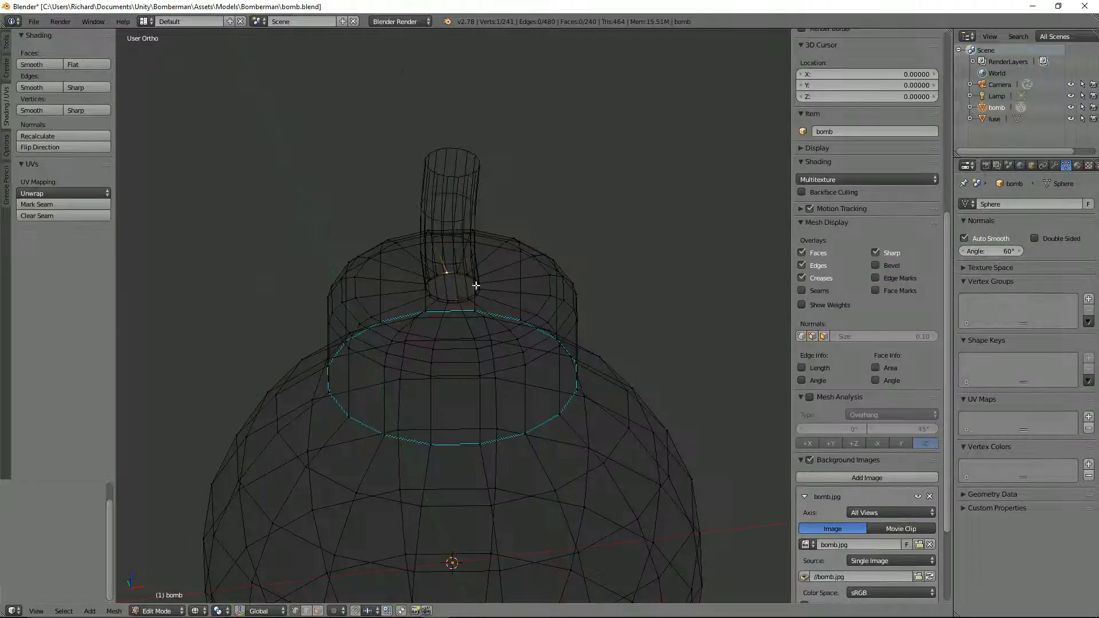
pyautogui.scroll(3, 475, 286)
pyautogui.keyDown('alt'); pyautogui.rightClick(450, 278); pyautogui.keyUp('alt')
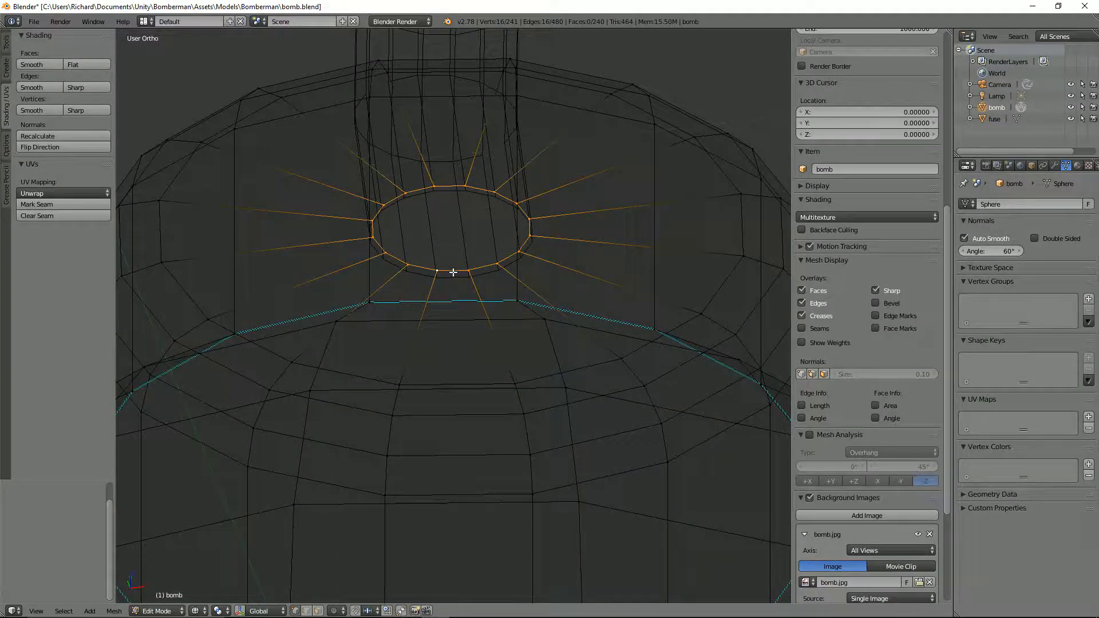
pyautogui.moveTo(453, 273); pyautogui.dragTo(427, 266, button='middle')
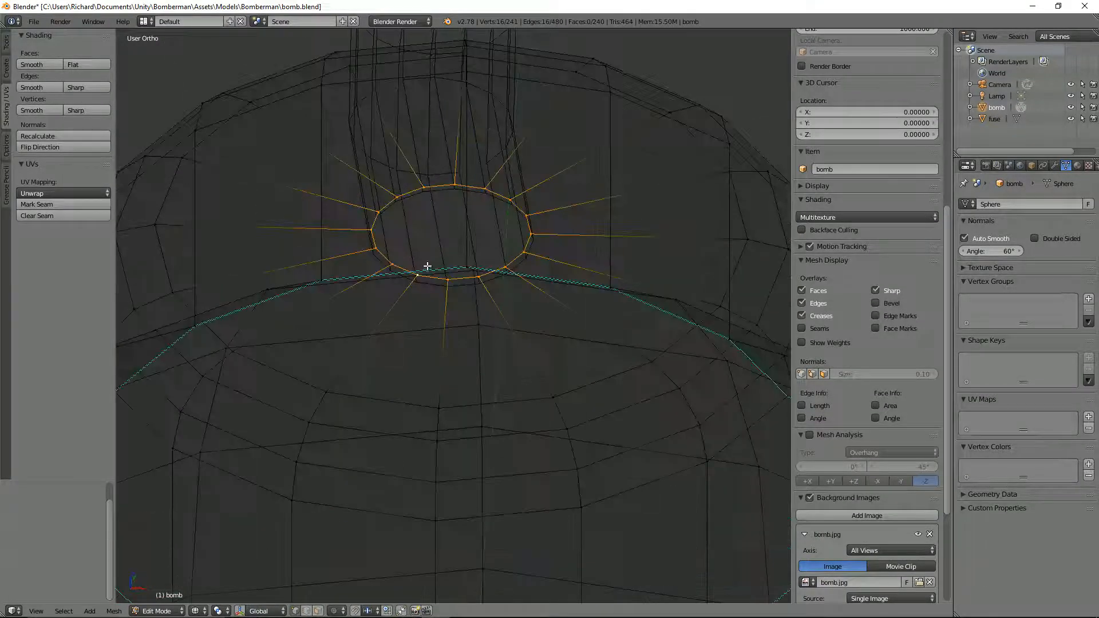
pyautogui.scroll(-5, 427, 266)
pyautogui.press('Tab')
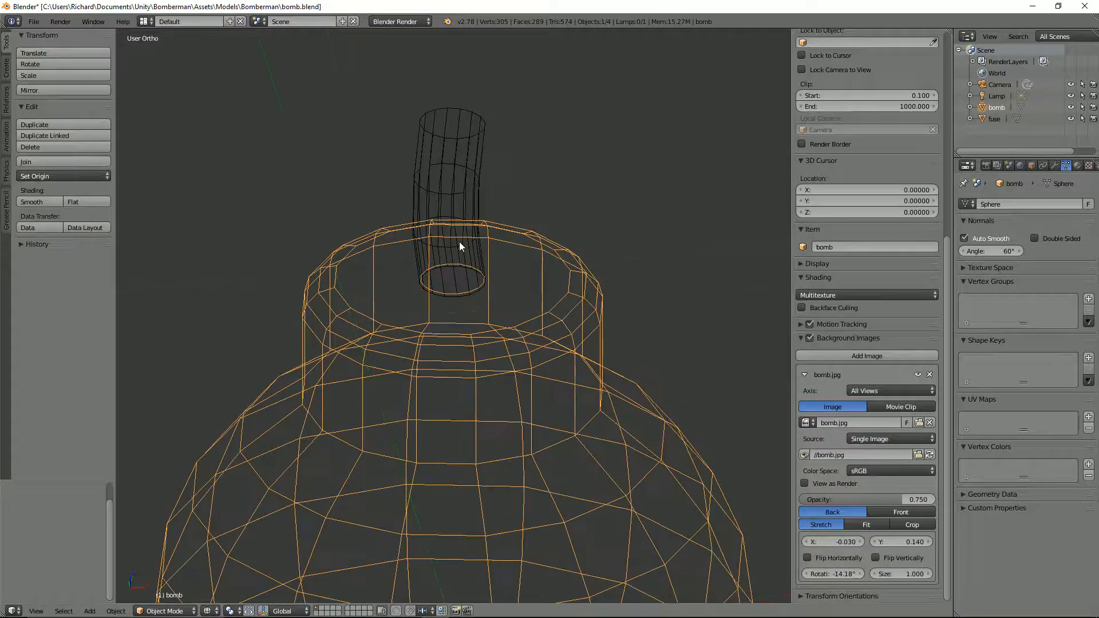
pyautogui.press('KP_1')
pyautogui.moveTo(463, 282); pyautogui.dragTo(459, 296, button='middle')
pyautogui.press('Tab')
pyautogui.press('z')
pyautogui.press('Tab')
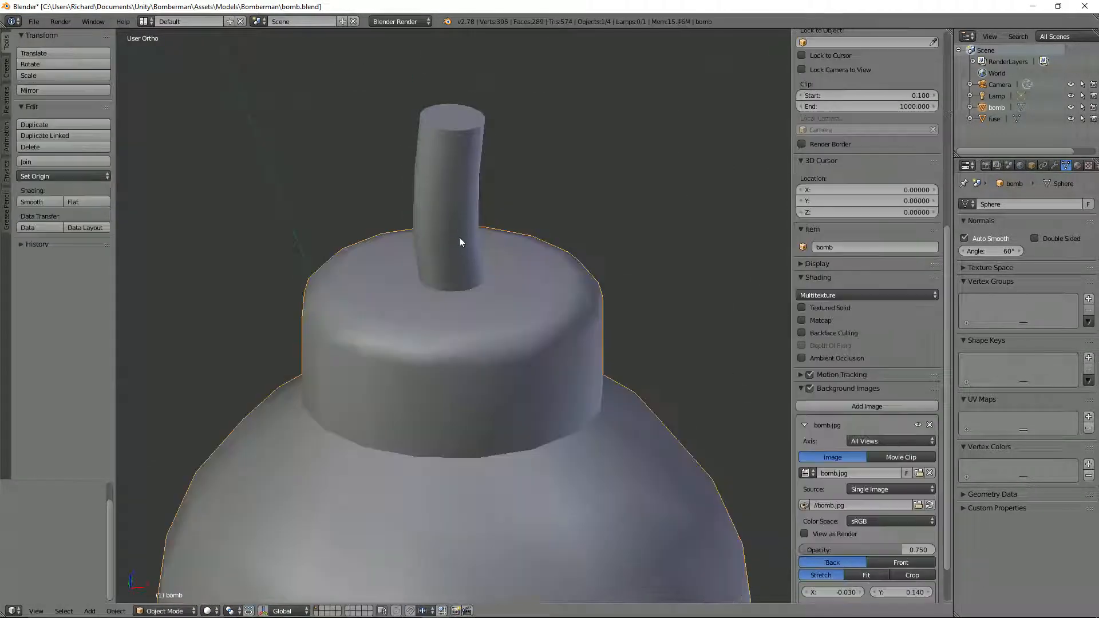
# - Isolate the fuse by hiding all other objects, and open its mesh in Edit Mode
pyautogui.rightClick(459, 237)
pyautogui.hotkey('shift', 'h')
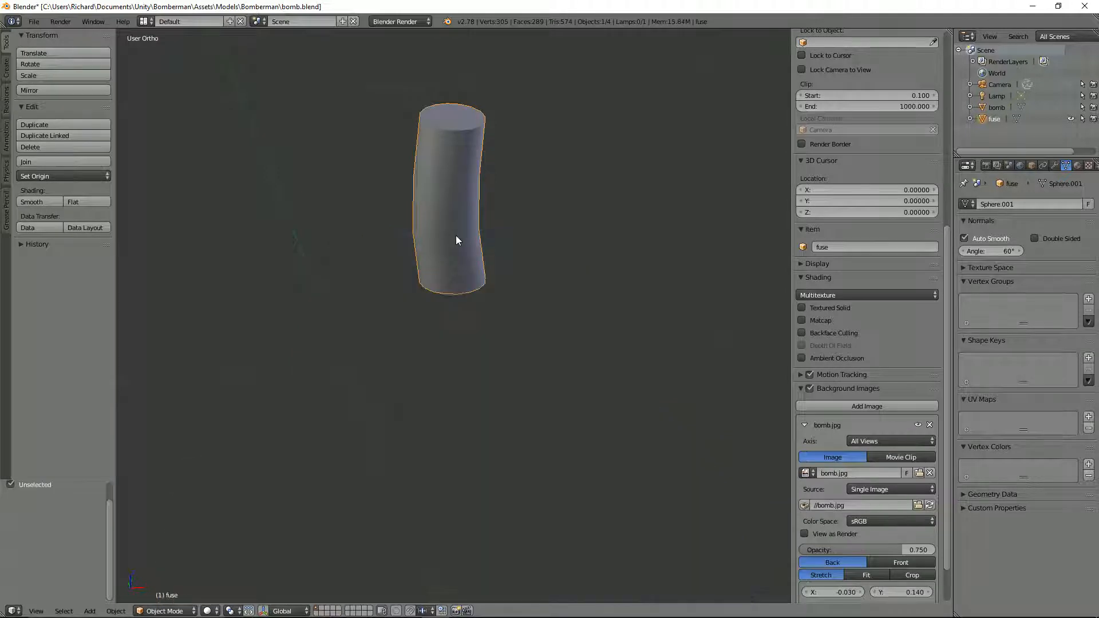
pyautogui.press('Tab')
pyautogui.moveTo(456, 235); pyautogui.dragTo(456, 258, button='middle')
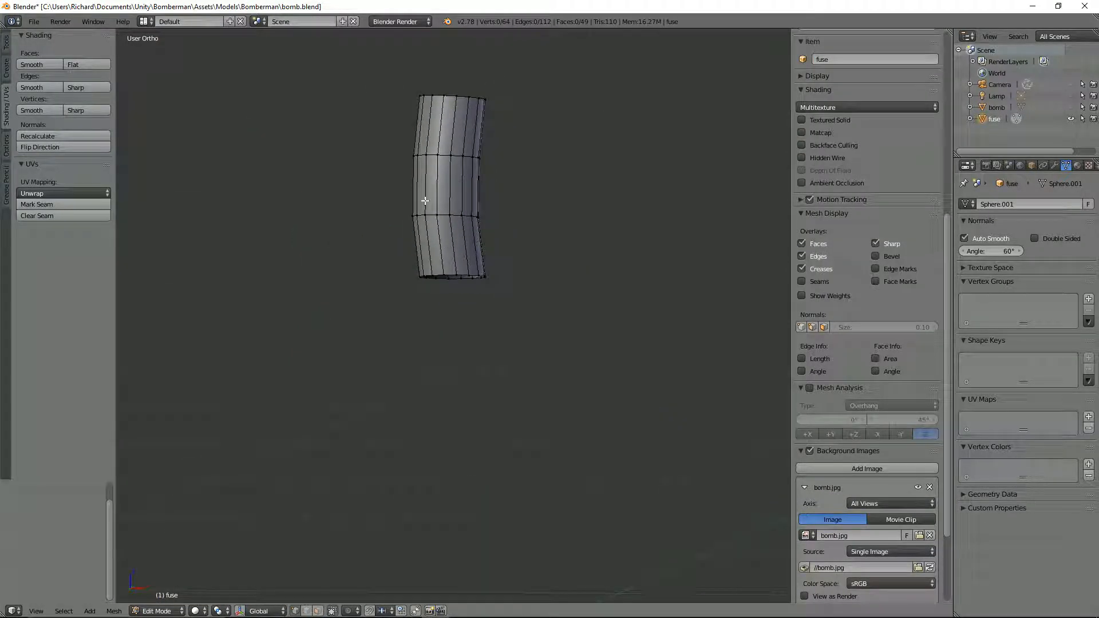
pyautogui.press('KP_3')
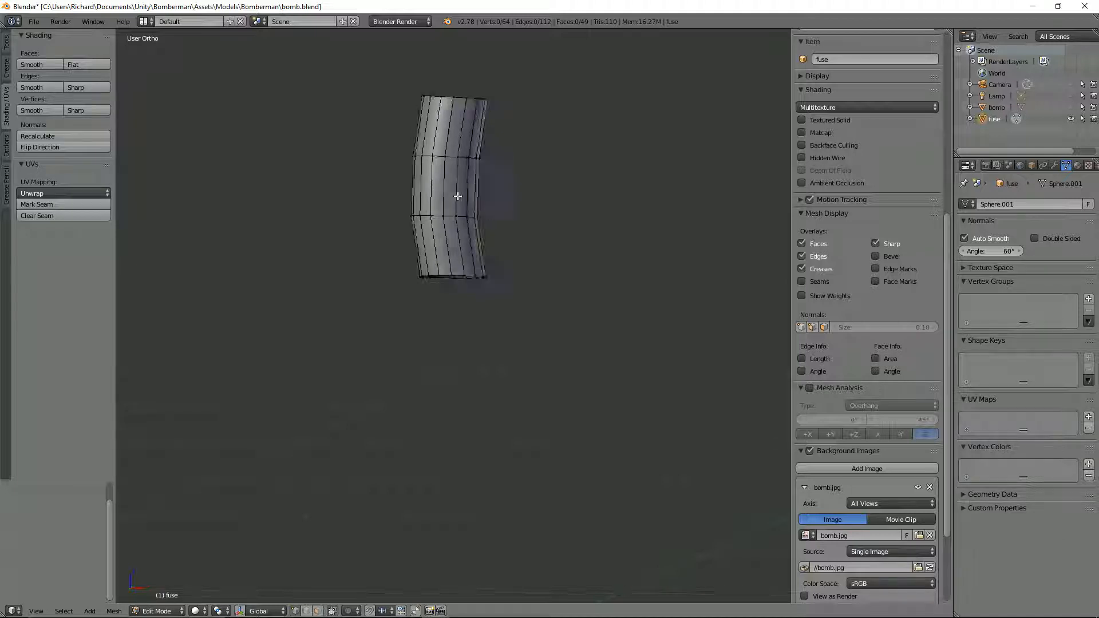
# - Mark a seam along one lengthwise edge line of the fuse and around the rim of its top cap
pyautogui.moveTo(452, 196); pyautogui.dragTo(458, 232, button='middle')
pyautogui.keyDown('alt'); pyautogui.rightClick(458, 231); pyautogui.keyUp('alt')
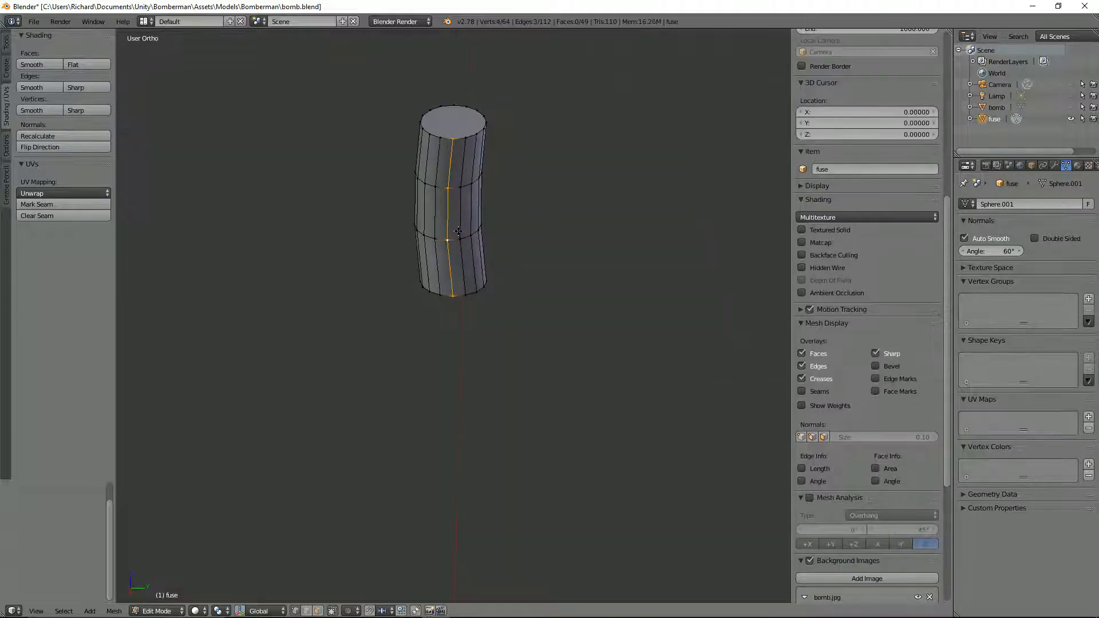
pyautogui.keyDown('alt'); pyautogui.keyDown('shift'); pyautogui.rightClick(466, 138); pyautogui.keyUp('shift'); pyautogui.keyUp('alt')
pyautogui.keyDown('alt'); pyautogui.keyDown('shift'); pyautogui.rightClick(463, 141); pyautogui.keyUp('shift'); pyautogui.keyUp('alt')
pyautogui.keyDown('alt'); pyautogui.keyDown('shift'); pyautogui.rightClick(450, 139); pyautogui.keyUp('shift'); pyautogui.keyUp('alt')
pyautogui.hotkey('ctrl', 'e')
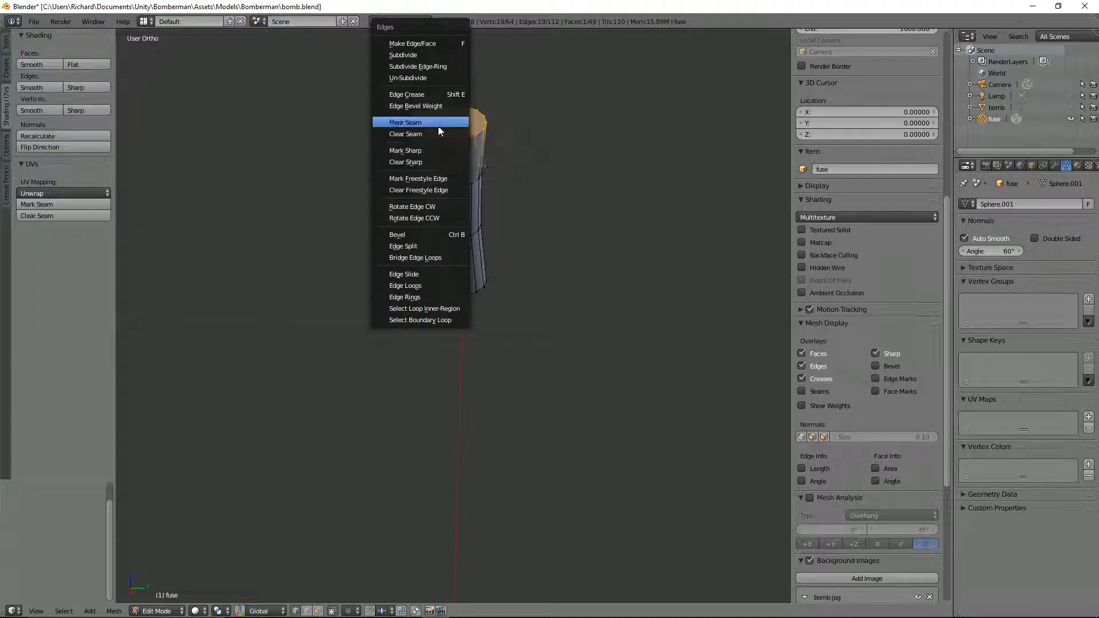
pyautogui.click(439, 128)
pyautogui.press('KP_1')
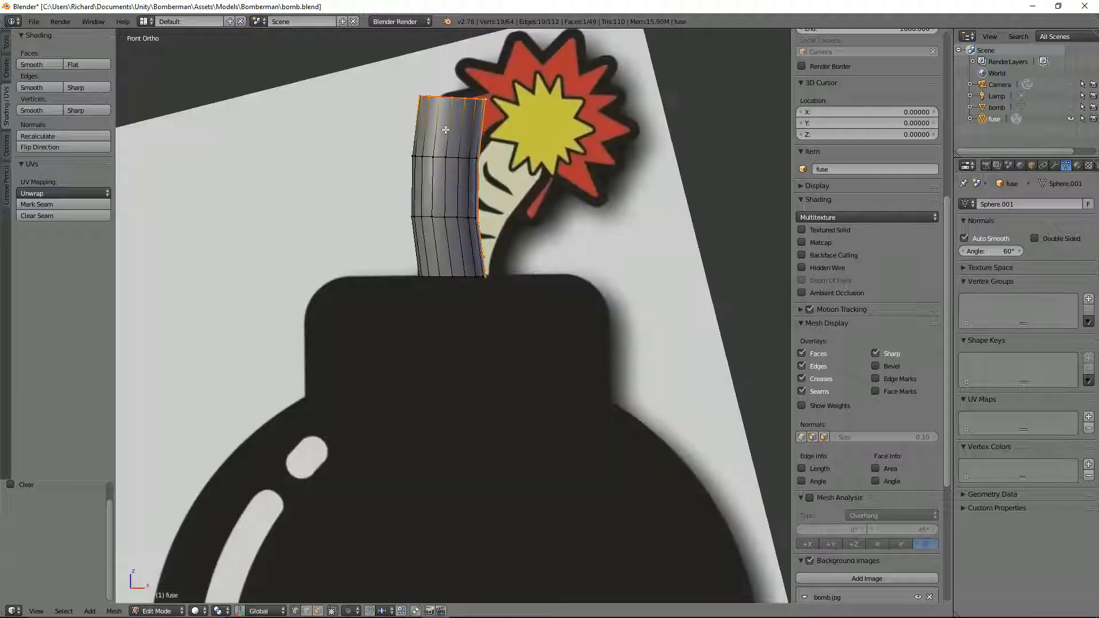
pyautogui.scroll(-3, 462, 194)
pyautogui.moveTo(494, 256); pyautogui.dragTo(453, 286, button='middle')
pyautogui.press('KP_1')
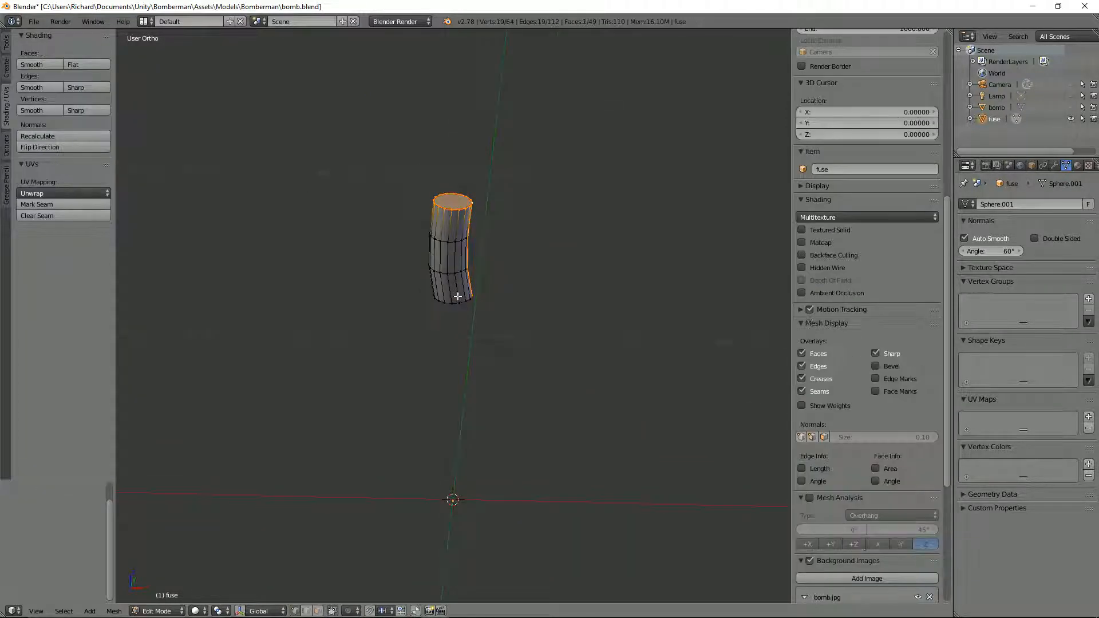
# - Leave the fuse's Edit Mode, reveal all hidden objects, and open the bomb's mesh in Edit Mode
pyautogui.press('Tab')
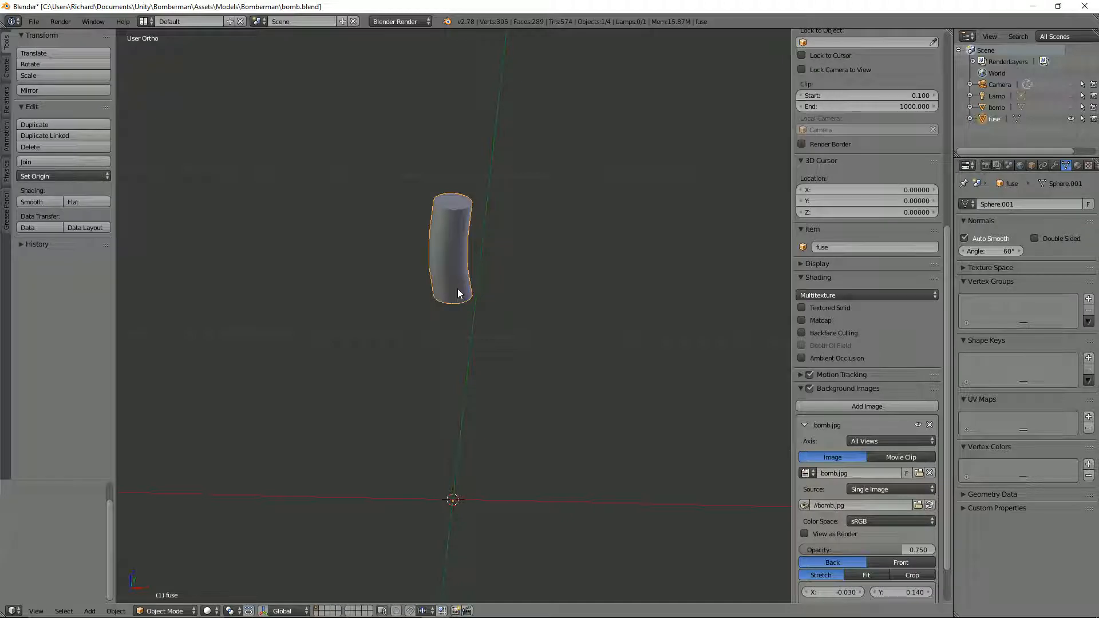
pyautogui.hotkey('alt', 'h')
pyautogui.rightClick(464, 328)
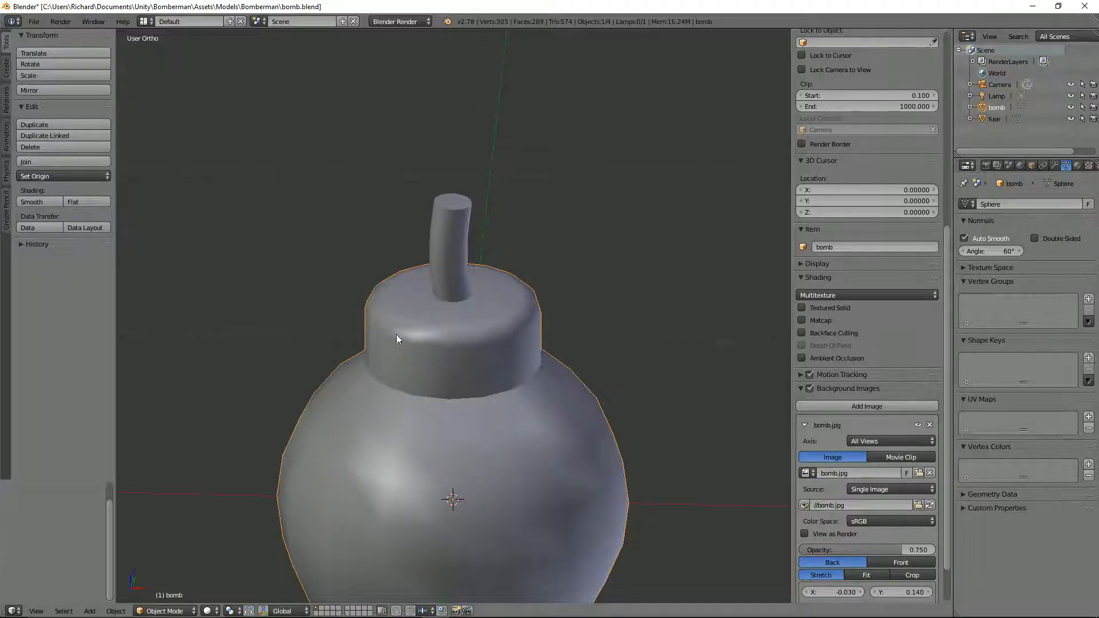
pyautogui.press('Tab')
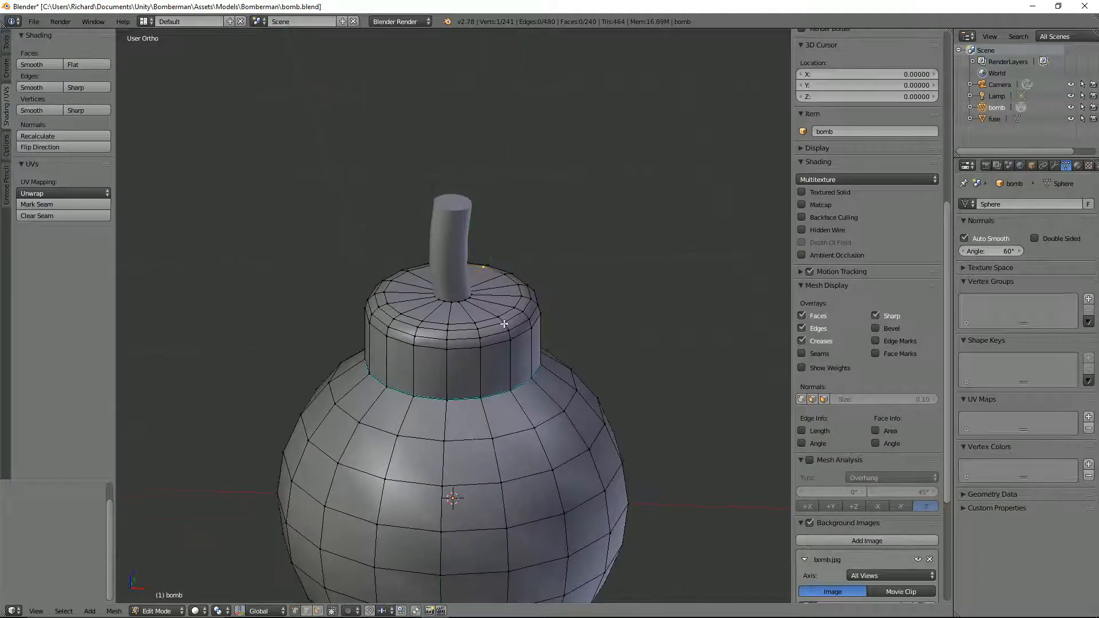
# - Mark a seam around the small edge loop circling the pole on the bomb's underside
pyautogui.press('KP_1')
pyautogui.scroll(-4, 567, 425)
pyautogui.moveTo(566, 429); pyautogui.dragTo(514, 345, button='middle')
pyautogui.scroll(4, 514, 345)
pyautogui.keyDown('alt'); pyautogui.rightClick(457, 291); pyautogui.keyUp('alt')
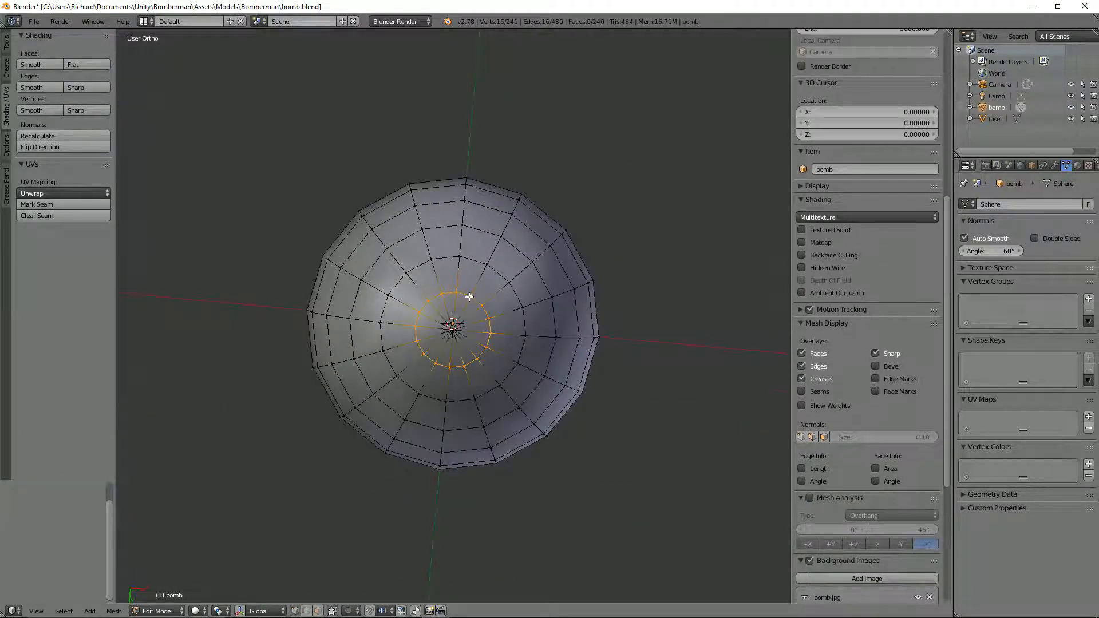
pyautogui.hotkey('ctrl', 'e')
pyautogui.click(471, 297)
pyautogui.moveTo(471, 297); pyautogui.dragTo(499, 403, button='middle')
# - Mark seams along the central vertical edge loops on the bomb's front and back, running through the neck and body
pyautogui.press('KP_1')
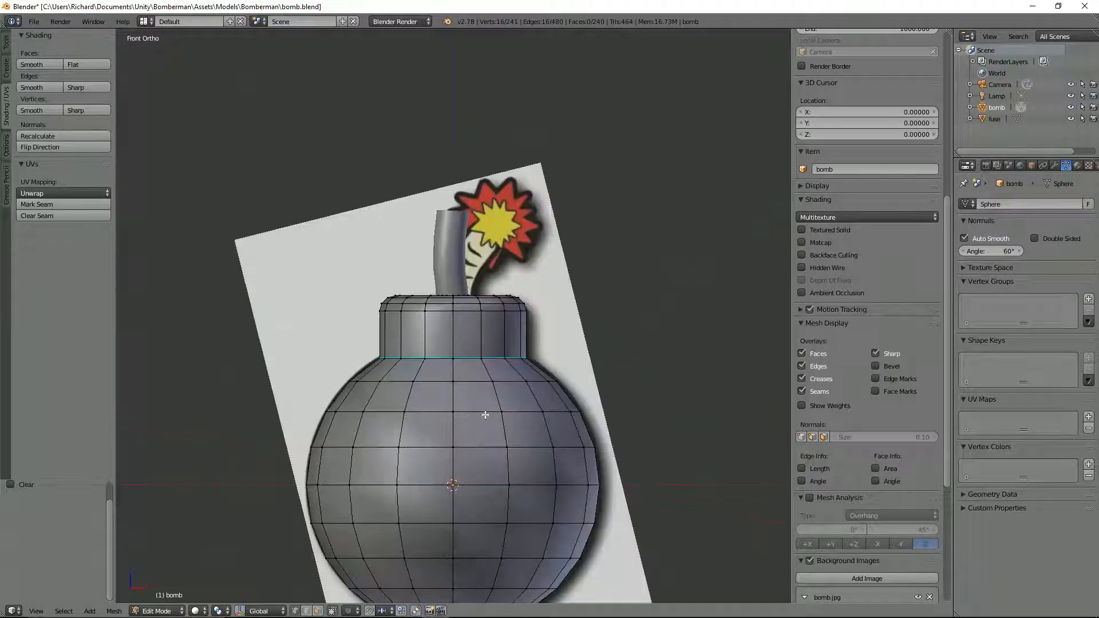
pyautogui.hotkey('ctrl', 'r')
pyautogui.press('Escape')
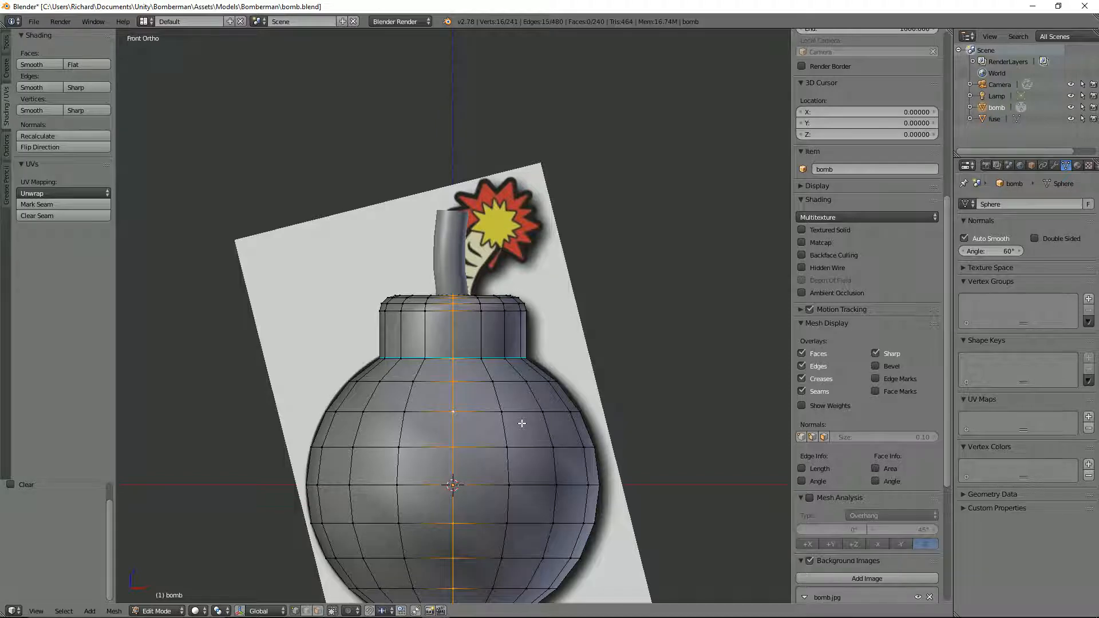
pyautogui.press('ctrl+KP_3')
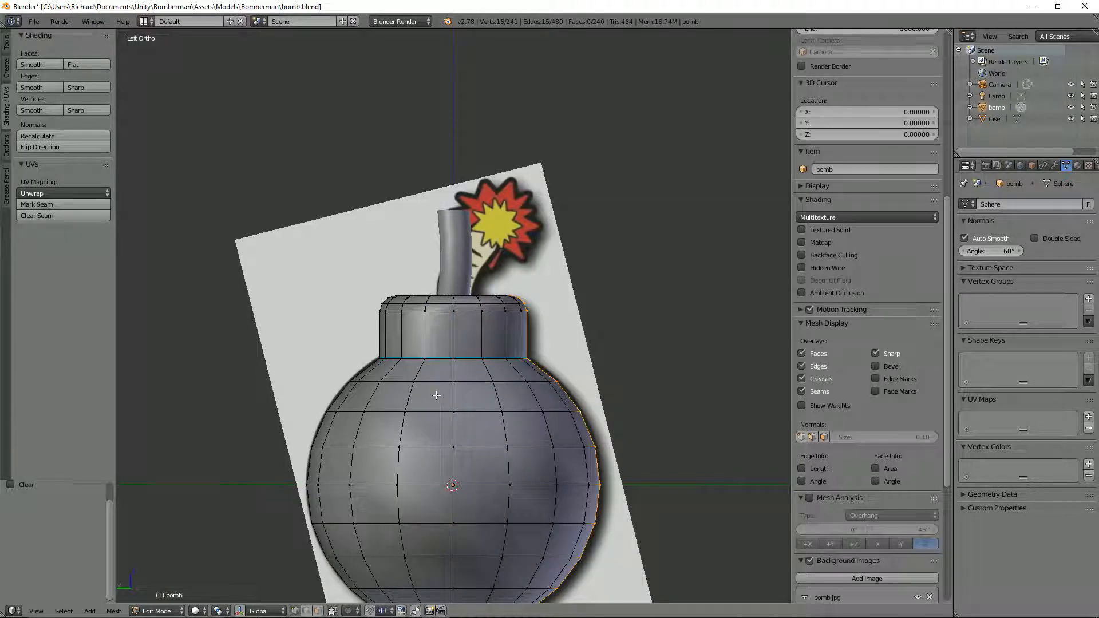
pyautogui.press('ctrl+KP_1')
pyautogui.keyDown('alt'); pyautogui.keyDown('shift'); pyautogui.click(452, 413); pyautogui.keyUp('shift'); pyautogui.keyUp('alt')
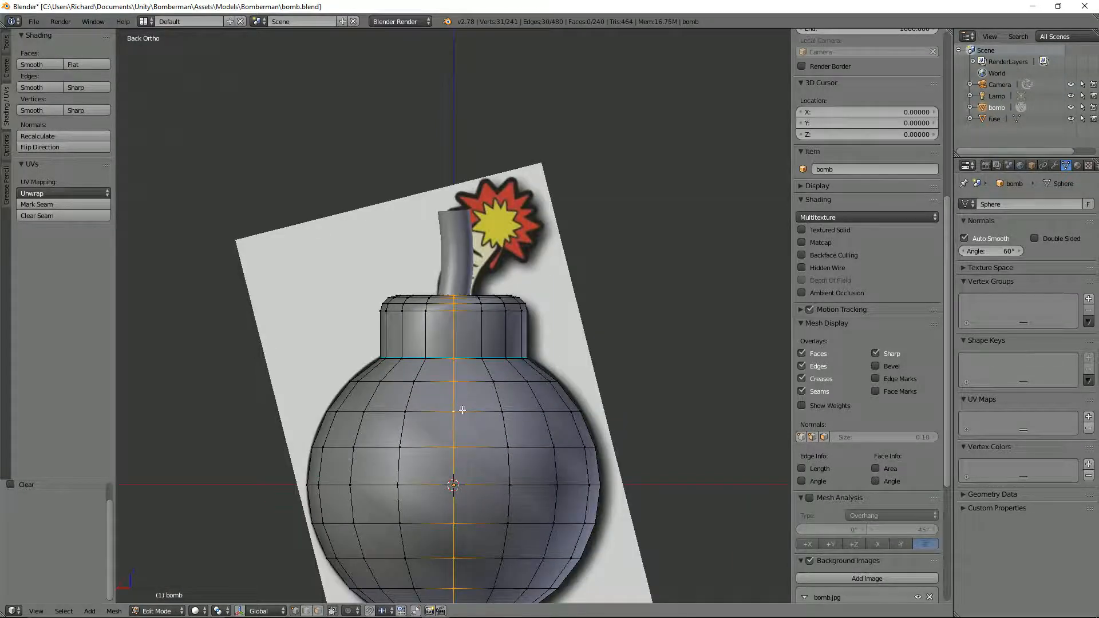
pyautogui.moveTo(452, 413); pyautogui.dragTo(489, 447, button='middle')
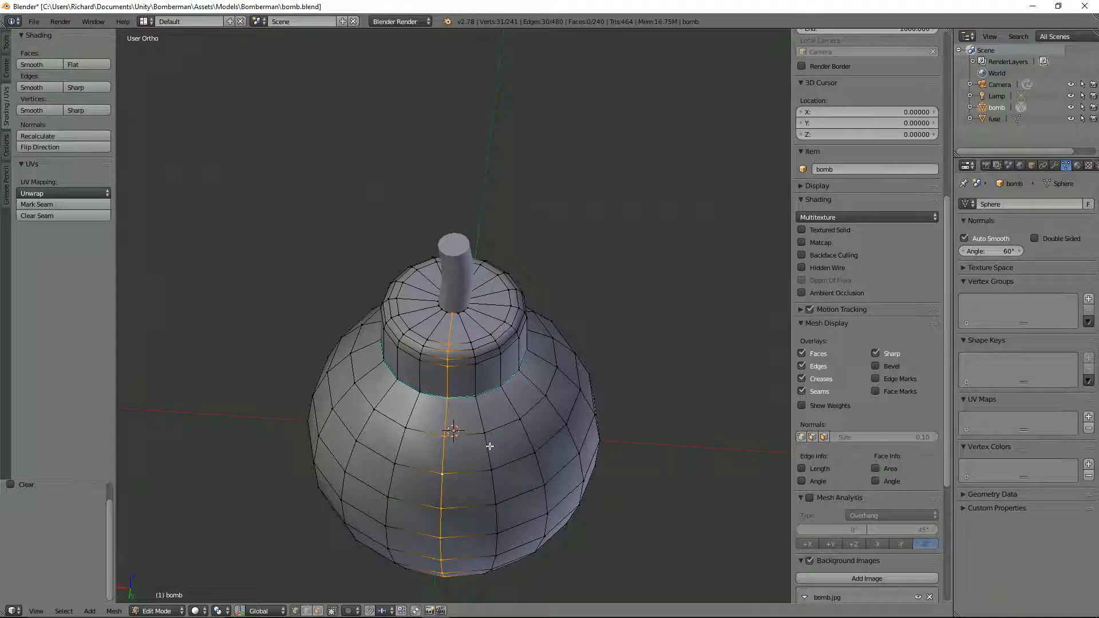
pyautogui.hotkey('ctrl', 'e')
pyautogui.click(486, 412)
pyautogui.moveTo(487, 412); pyautogui.dragTo(519, 399, button='middle')
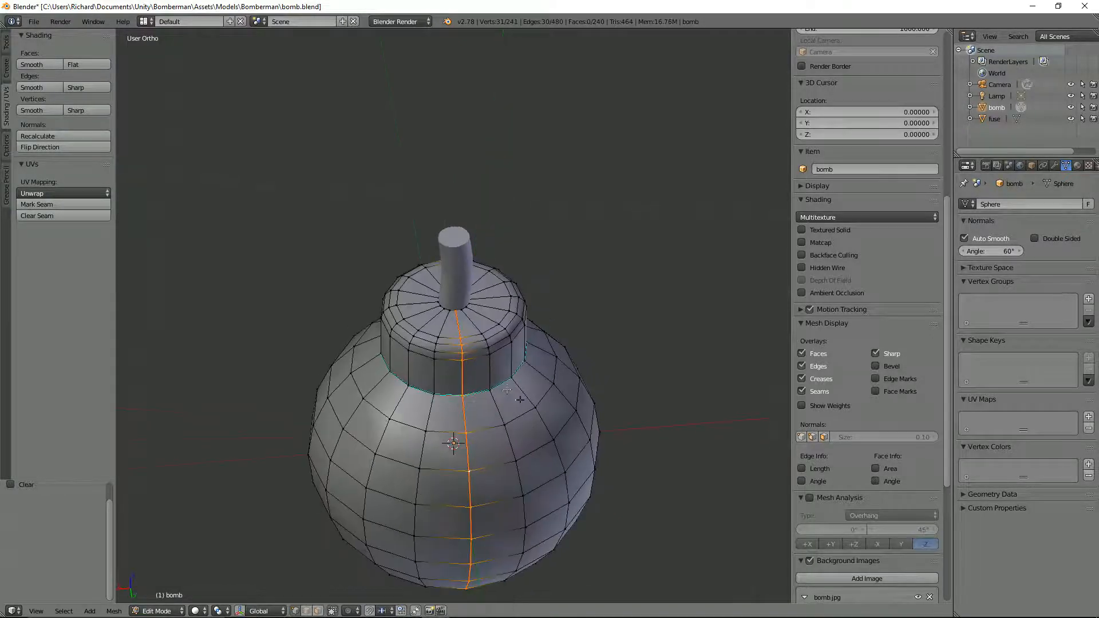
# - Hide the Sharp edge overlay and mark a seam around the edge loop where the neck meets the body
pyautogui.scroll(1, 507, 390)
pyautogui.moveTo(448, 416); pyautogui.dragTo(468, 393, button='middle')
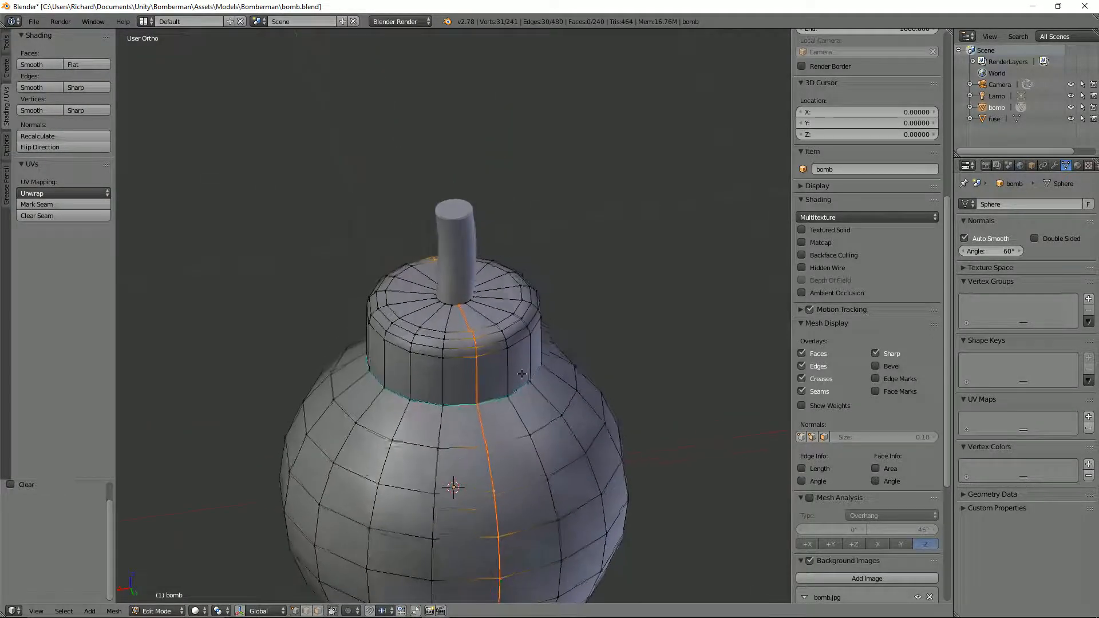
pyautogui.keyDown('alt'); pyautogui.click(455, 400); pyautogui.keyUp('alt')
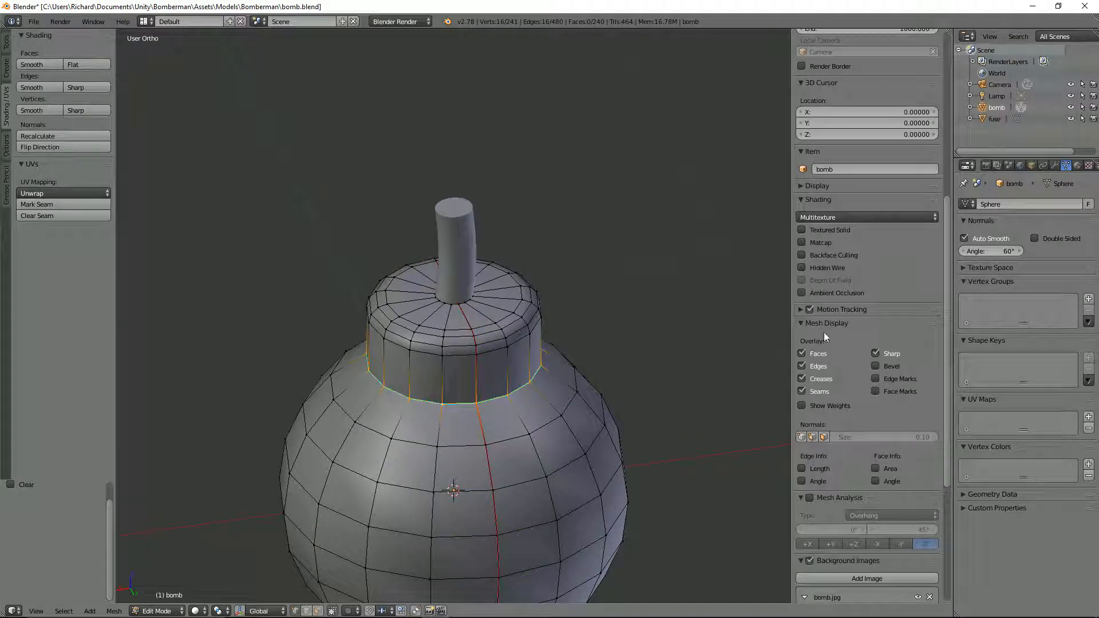
pyautogui.click(875, 353)
pyautogui.moveTo(417, 362); pyautogui.dragTo(424, 370, button='middle')
pyautogui.hotkey('ctrl', 'e')
pyautogui.click(423, 369)
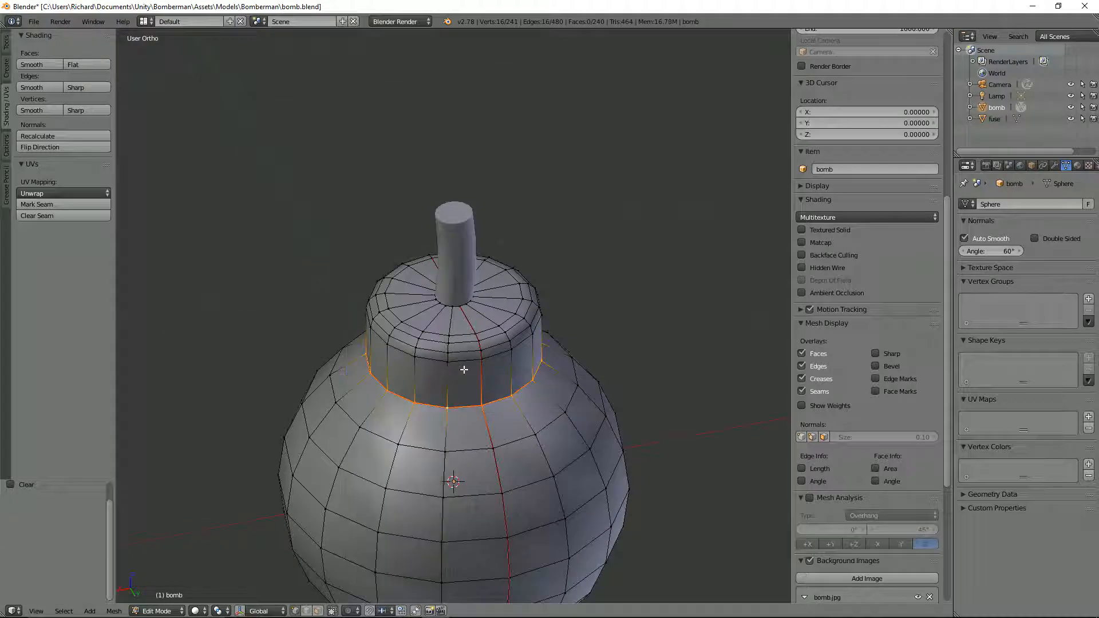
# - Mark a seam around the edge loop that borders the flat top of the bomb's neck
pyautogui.scroll(2, 487, 371)
pyautogui.moveTo(487, 371); pyautogui.dragTo(536, 384, button='middle')
pyautogui.keyDown('alt'); pyautogui.rightClick(479, 356); pyautogui.keyUp('alt')
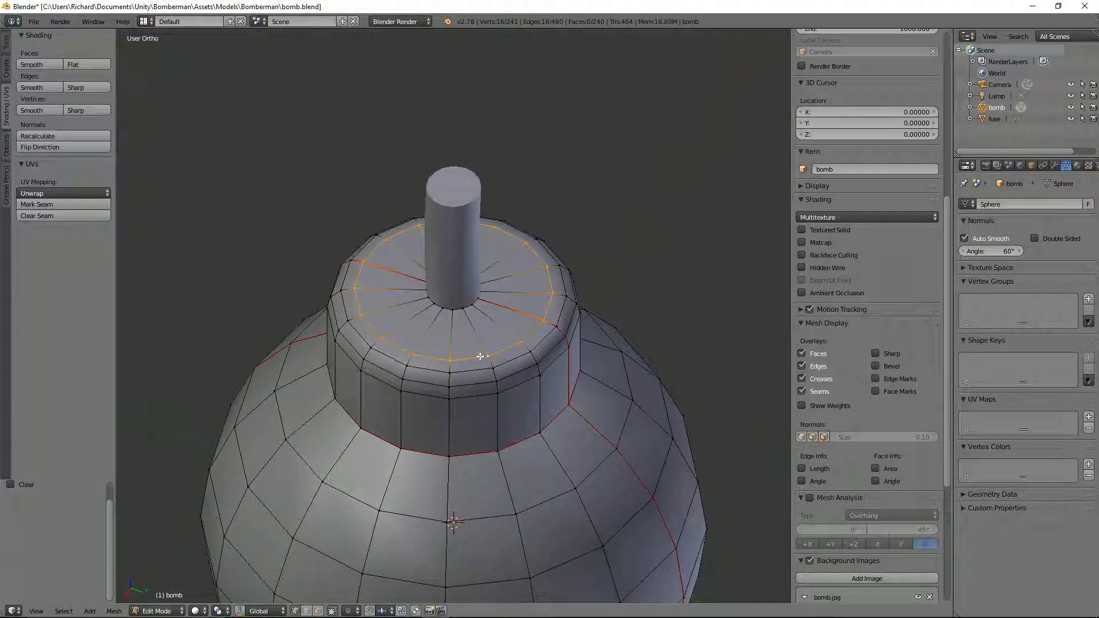
pyautogui.hotkey('ctrl', 'e')
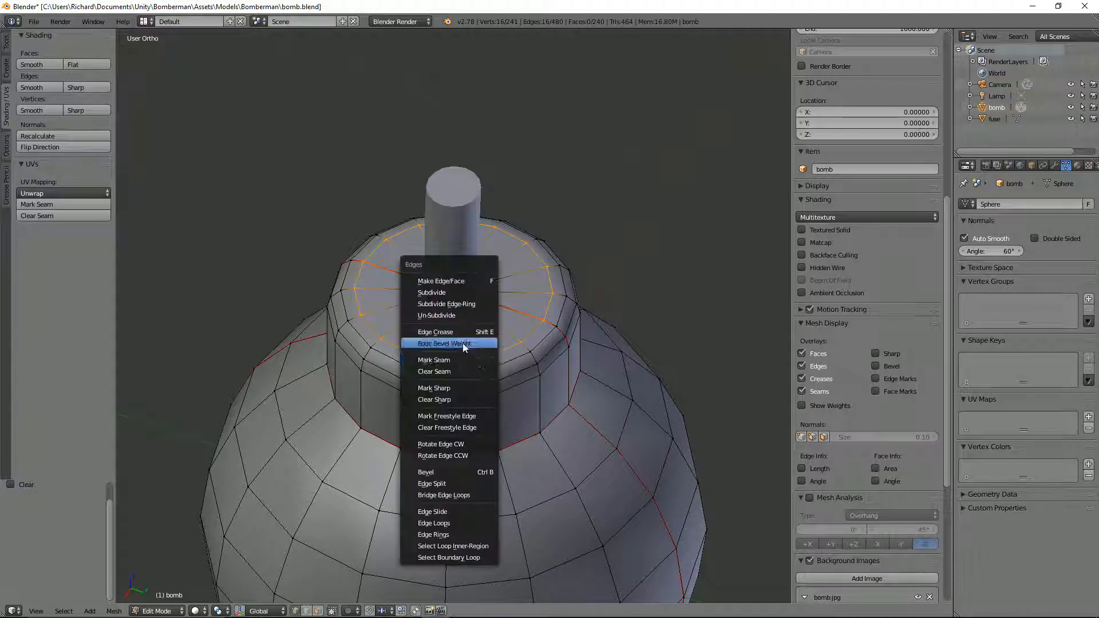
pyautogui.click(463, 359)
# - Switch to edge selection and apply Mark Seam to the front radial edge inside the neck's top ring
pyautogui.moveTo(464, 360)
pyautogui.mouseDown(button='middle')
pyautogui.moveTo(527, 366)
pyautogui.moveTo(452, 344)
pyautogui.mouseUp(button='middle')
pyautogui.hotkey('ctrl', 'Tab')
pyautogui.click(464, 356)
pyautogui.rightClick(408, 324)
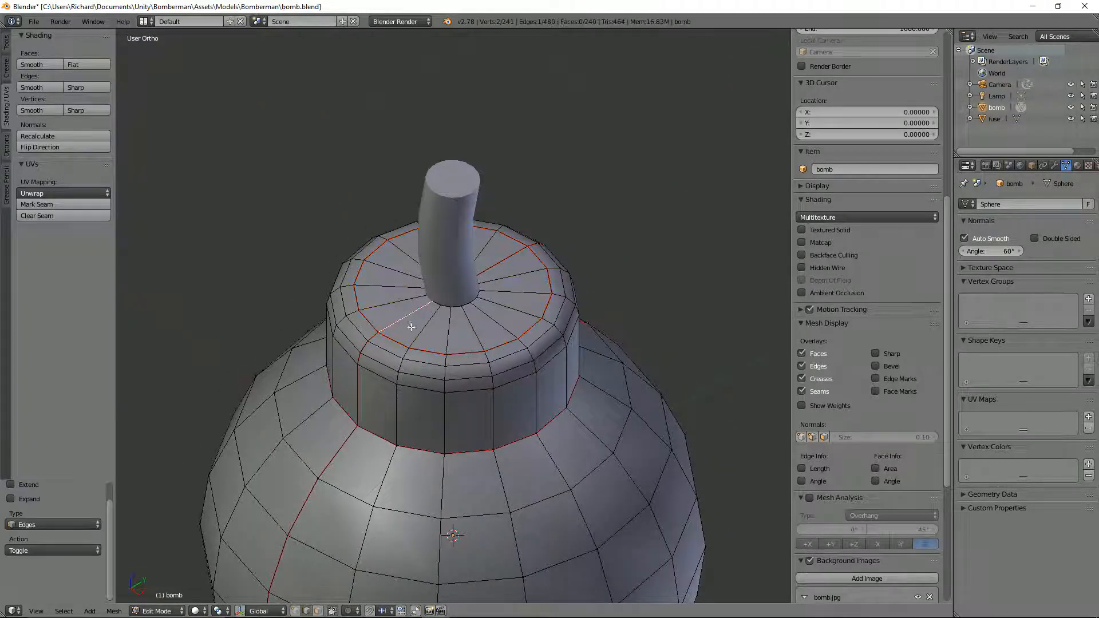
pyautogui.hotkey('ctrl', 'e')
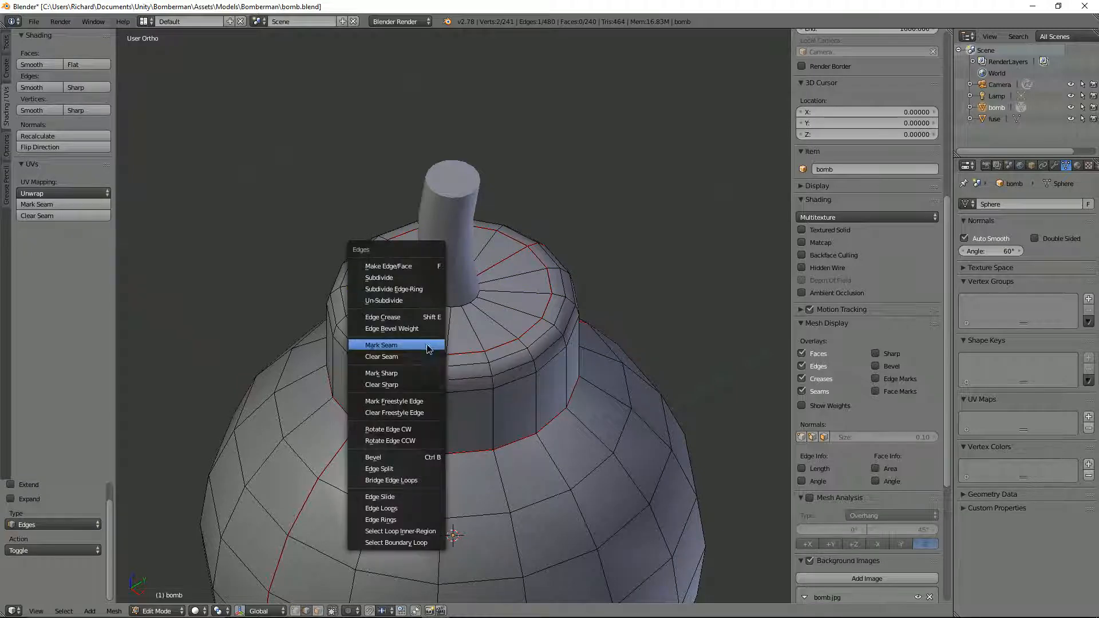
pyautogui.click(427, 345)
# - Clear the seam from one of the two radial edges inside the small ring on the bomb's underside
pyautogui.moveTo(540, 404); pyautogui.dragTo(548, 263, button='middle')
pyautogui.rightClick(489, 276)
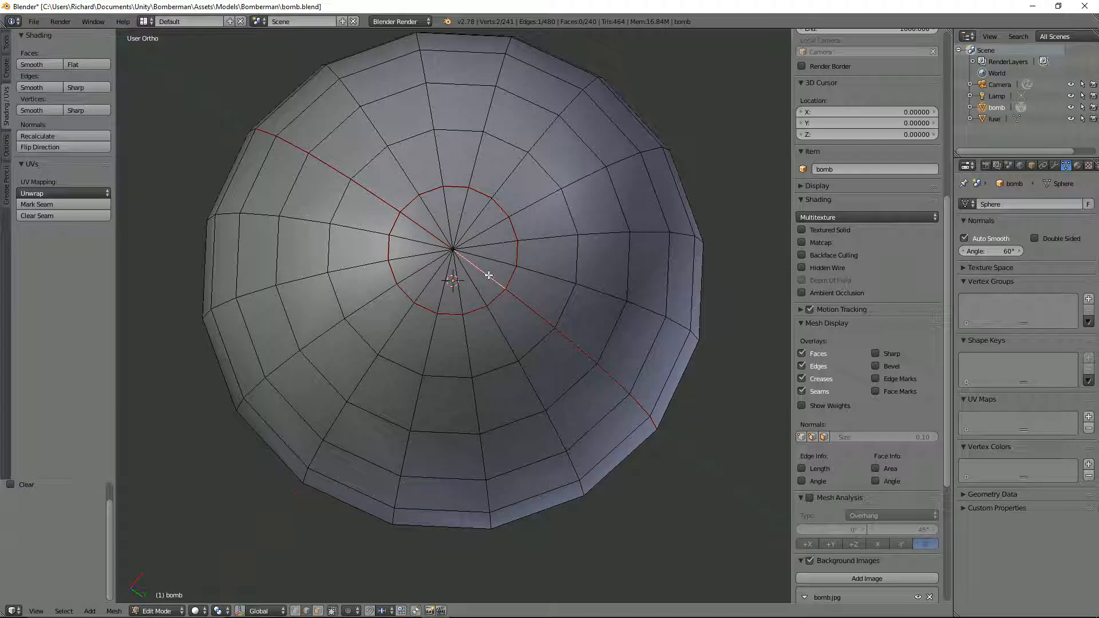
pyautogui.hotkey('ctrl', 'e')
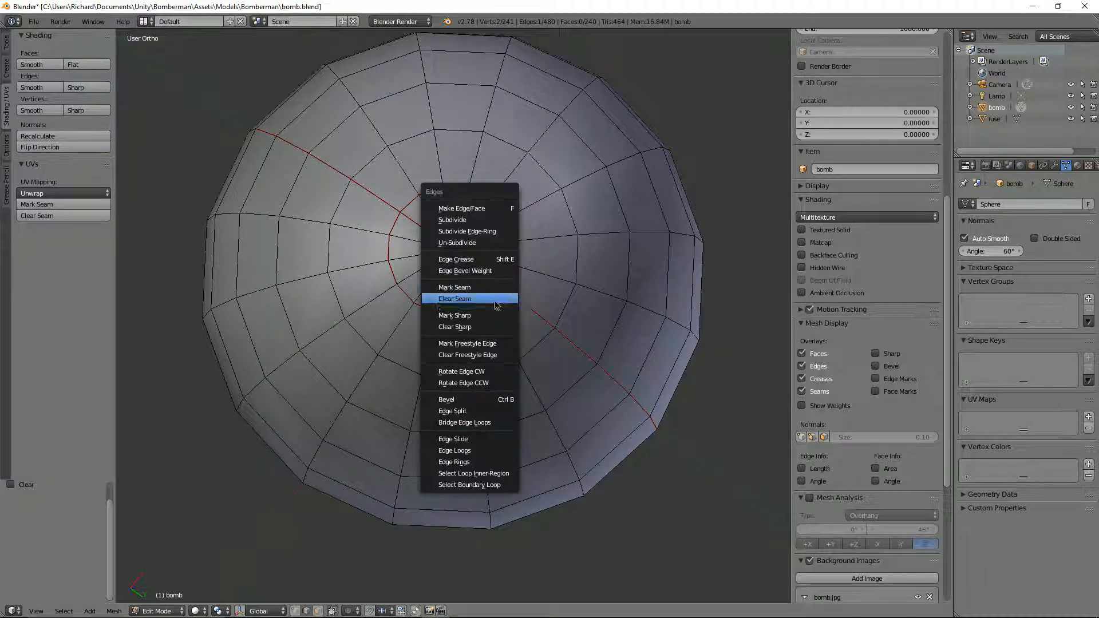
pyautogui.click(499, 290)
# - Clear the seam from the front radial edge inside the neck's top ring, and deselect the whole mesh
pyautogui.moveTo(517, 245); pyautogui.dragTo(404, 343, button='middle')
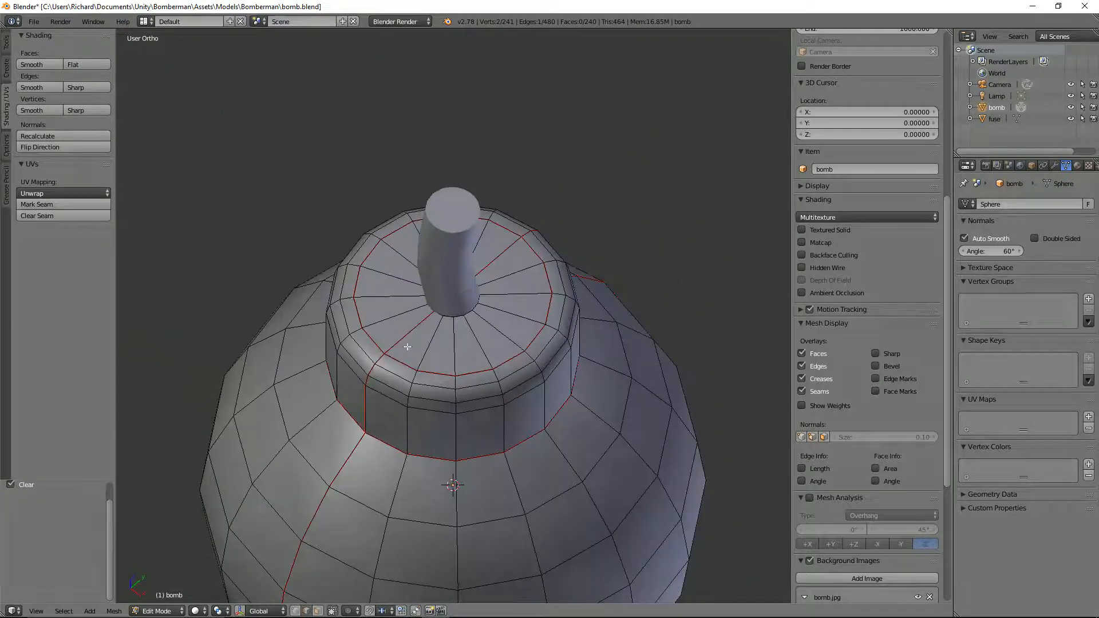
pyautogui.rightClick(406, 343)
pyautogui.hotkey('ctrl', 'e')
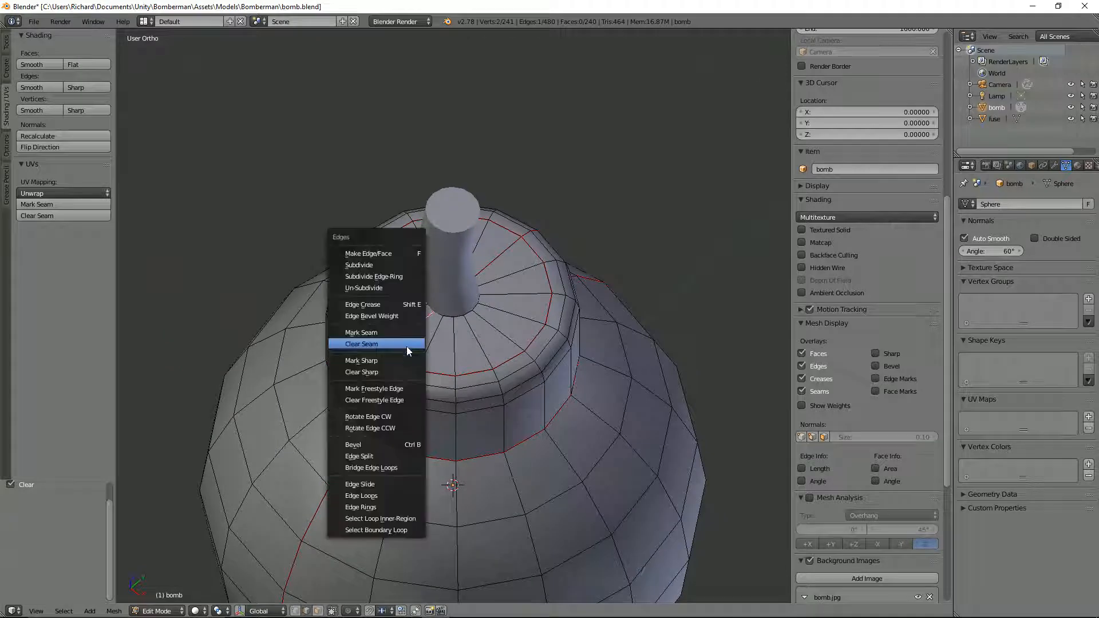
pyautogui.click(406, 346)
pyautogui.press('a')
pyautogui.moveTo(502, 372); pyautogui.dragTo(555, 321, button='middle')
pyautogui.scroll(2, 474, 386)
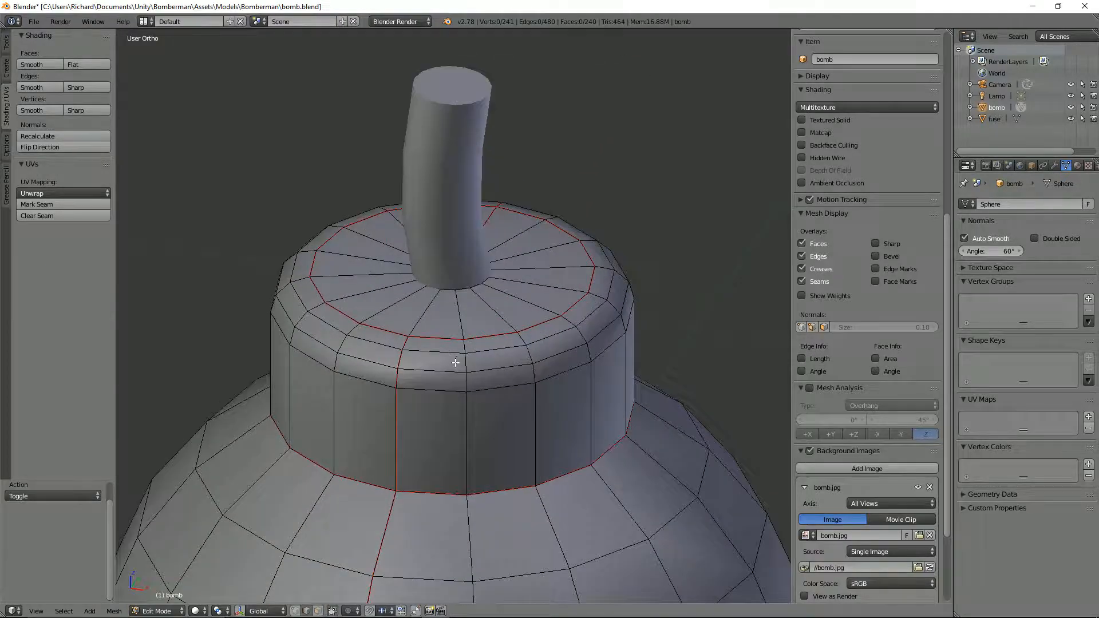
pyautogui.moveTo(455, 362); pyautogui.dragTo(549, 373, button='middle')
pyautogui.scroll(-5, 497, 372)
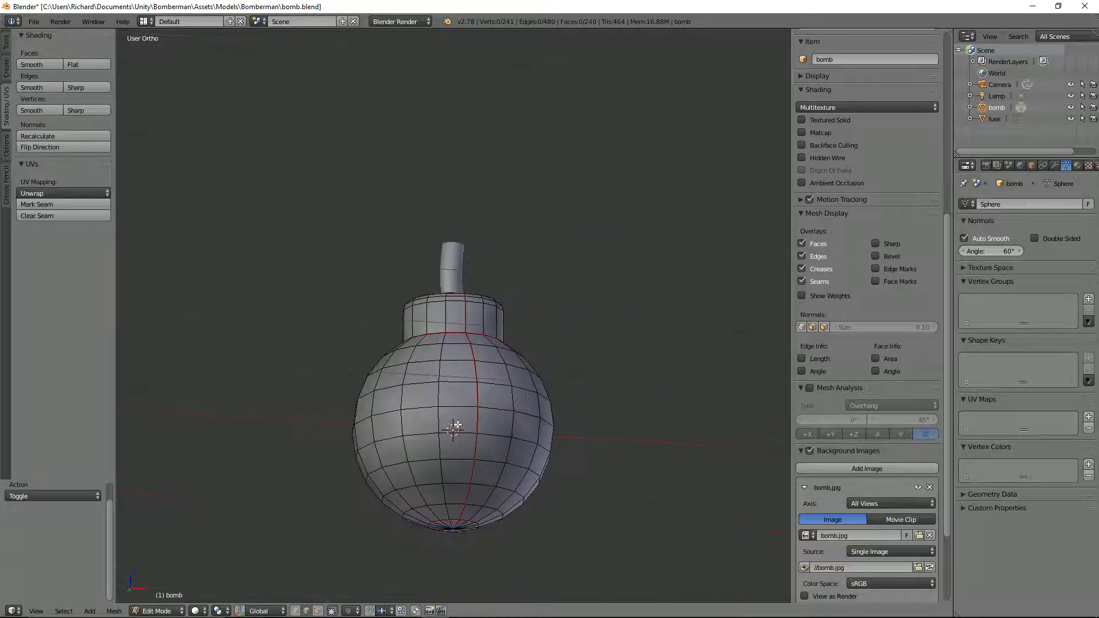
pyautogui.moveTo(456, 424); pyautogui.dragTo(374, 475, button='middle')
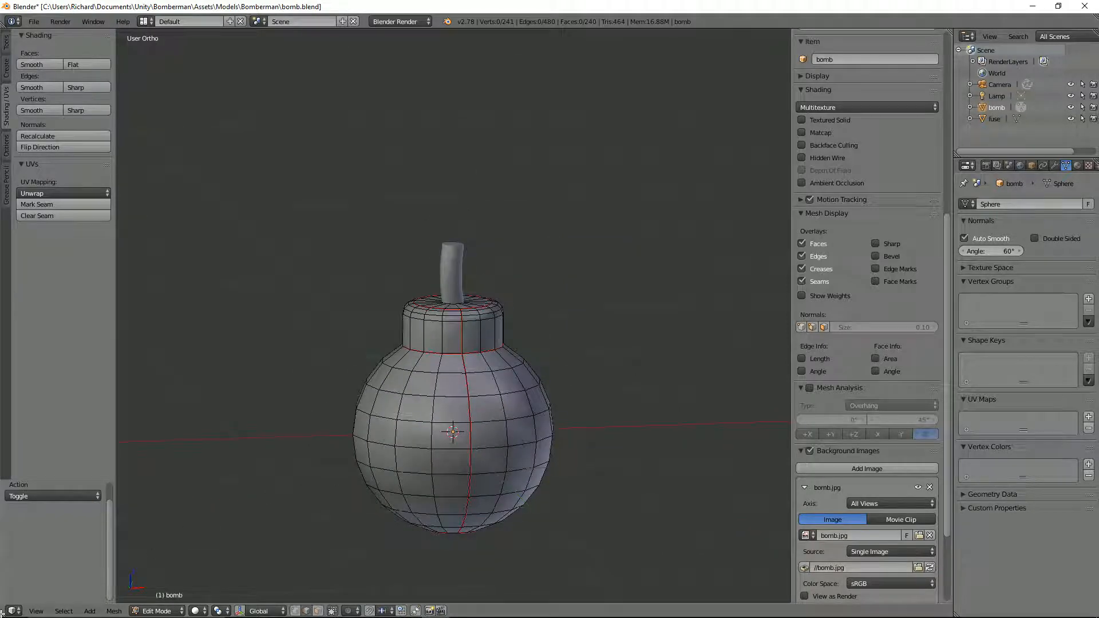
# - Split the 3D view into two side-by-side areas and turn the new one into a UV/Image Editor
pyautogui.moveTo(5, 611); pyautogui.dragTo(371, 396)
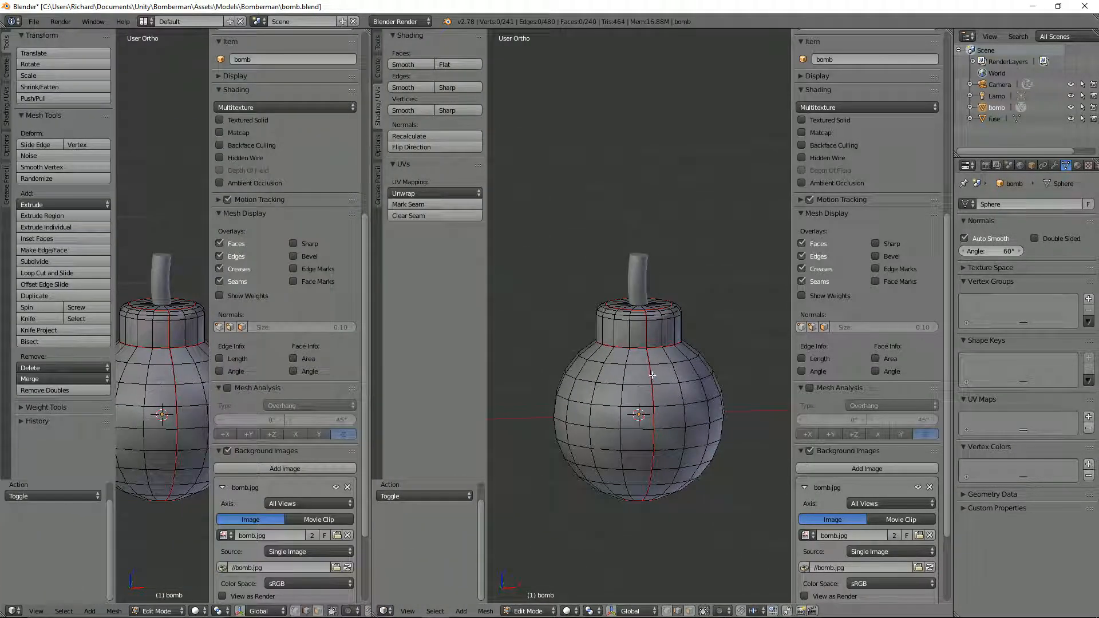
pyautogui.click(14, 610)
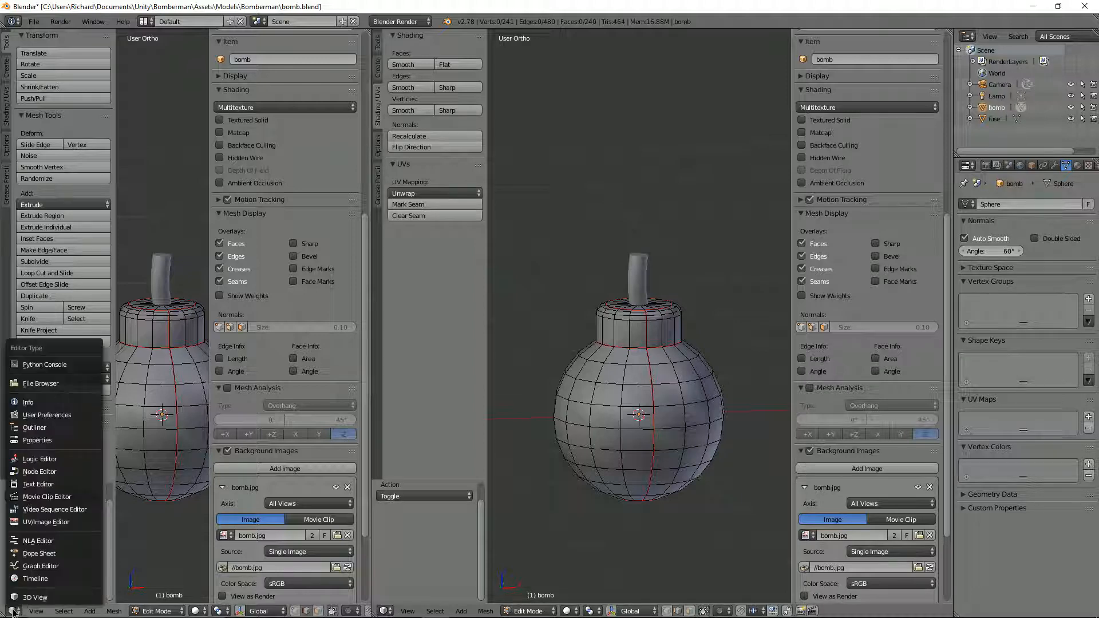
pyautogui.click(46, 522)
# - Select the entire bomb mesh, unwrap it along the seams, and frame the full UV layout
pyautogui.press('a')
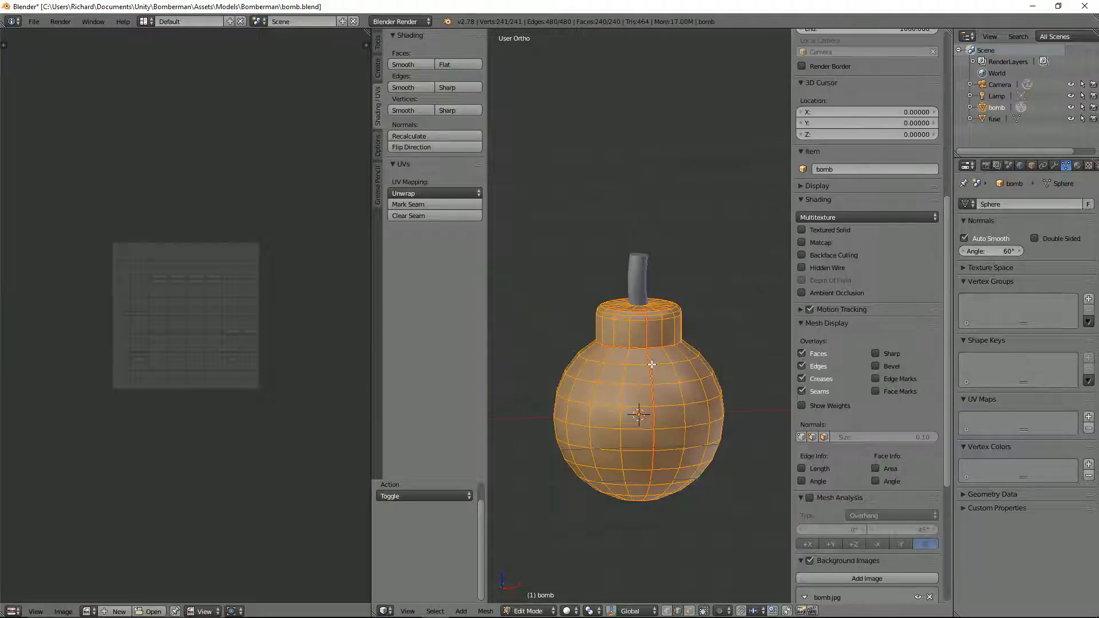
pyautogui.press('u')
pyautogui.click(651, 366)
pyautogui.press('Home')
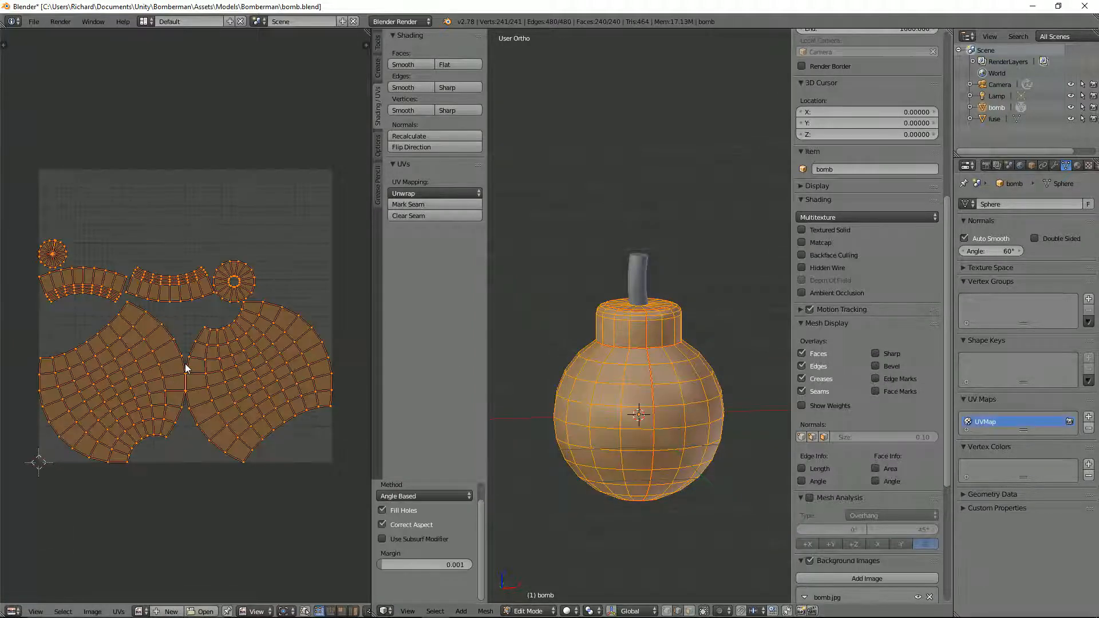
# - Enable the angle Stretch display for the UVs and inspect the neck and body islands for distortion
pyautogui.press('n')
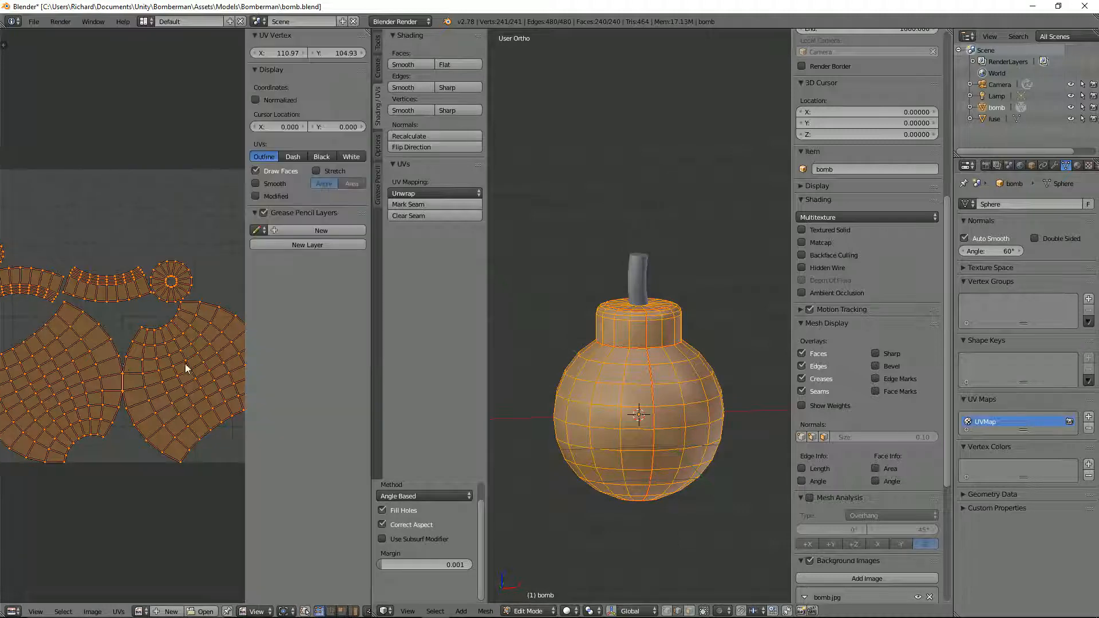
pyautogui.click(316, 171)
pyautogui.scroll(-1, 115, 314)
pyautogui.moveTo(112, 310); pyautogui.dragTo(2, 322, button='middle')
pyautogui.scroll(4, 3, 323)
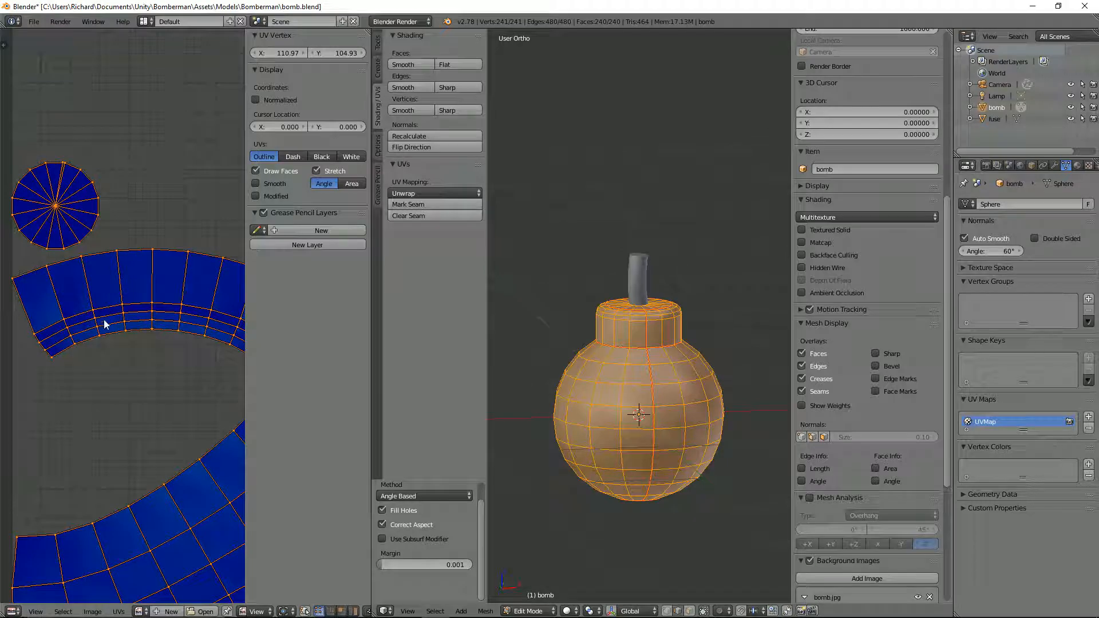
pyautogui.scroll(-2, 152, 323)
pyautogui.moveTo(213, 316); pyautogui.dragTo(105, 308, button='middle')
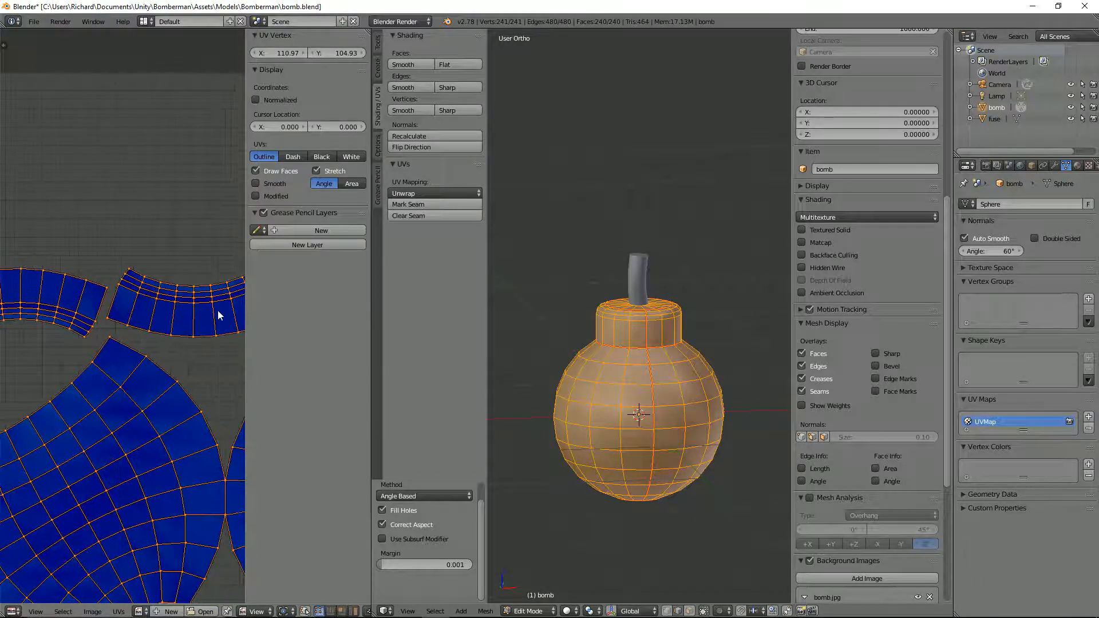
# - Hide the UV editor's properties region to view the bomb's complete UV layout
pyautogui.press('n')
pyautogui.scroll(-2, 280, 315)
pyautogui.scroll(3, 708, 355)
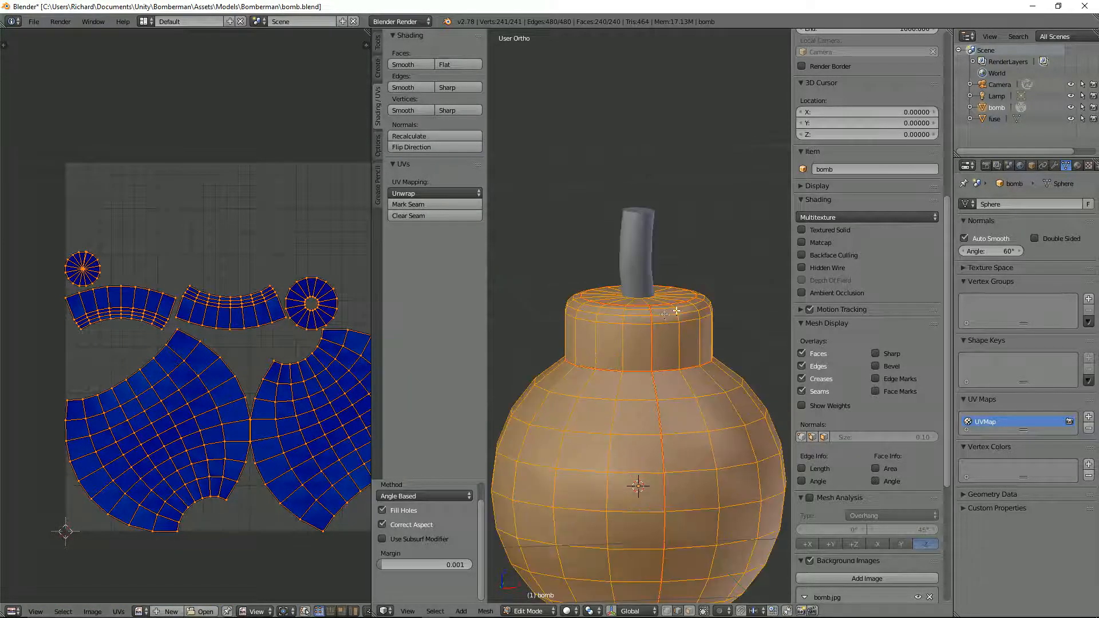
# - Select the short vertical edges across the rounded rim all around the neck's top and mark them as seams
pyautogui.scroll(3, 678, 352)
pyautogui.rightClick(651, 359)
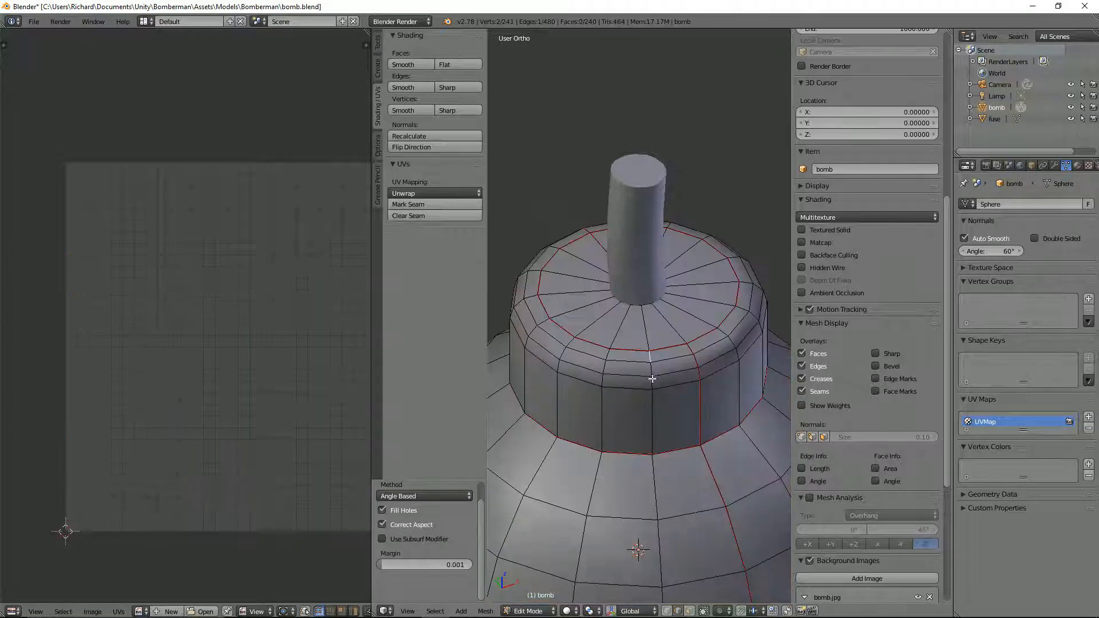
pyautogui.keyDown('ctrl'); pyautogui.rightClick(606, 385); pyautogui.keyUp('ctrl')
pyautogui.keyDown('shift'); pyautogui.rightClick(616, 379); pyautogui.keyUp('shift')
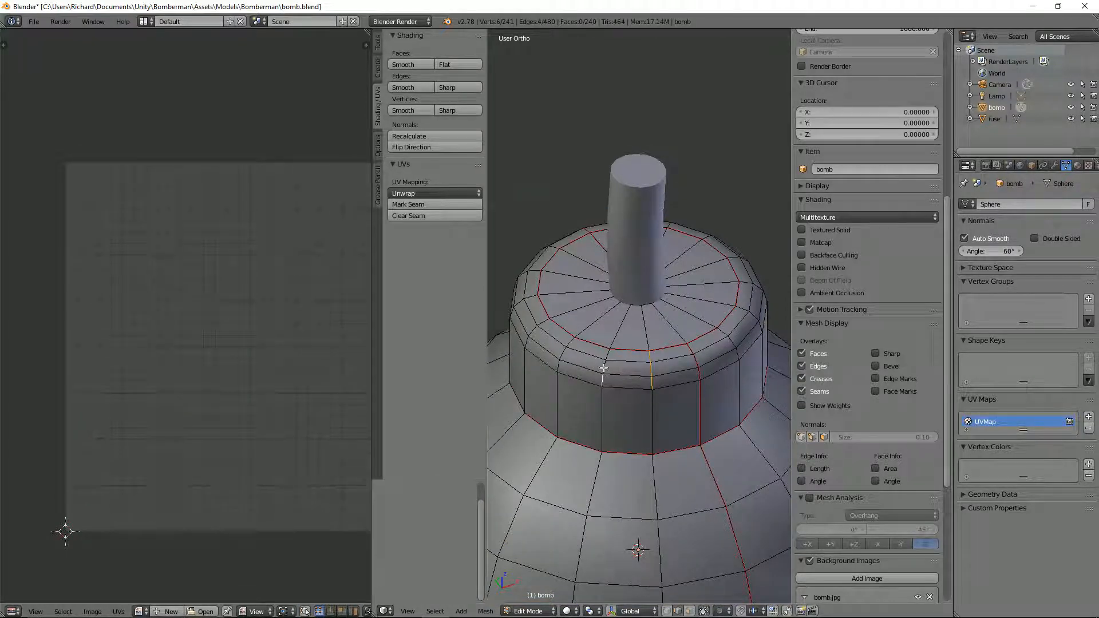
pyautogui.moveTo(609, 352); pyautogui.dragTo(611, 369, button='middle')
pyautogui.keyDown('ctrl'); pyautogui.rightClick(612, 370); pyautogui.keyUp('ctrl')
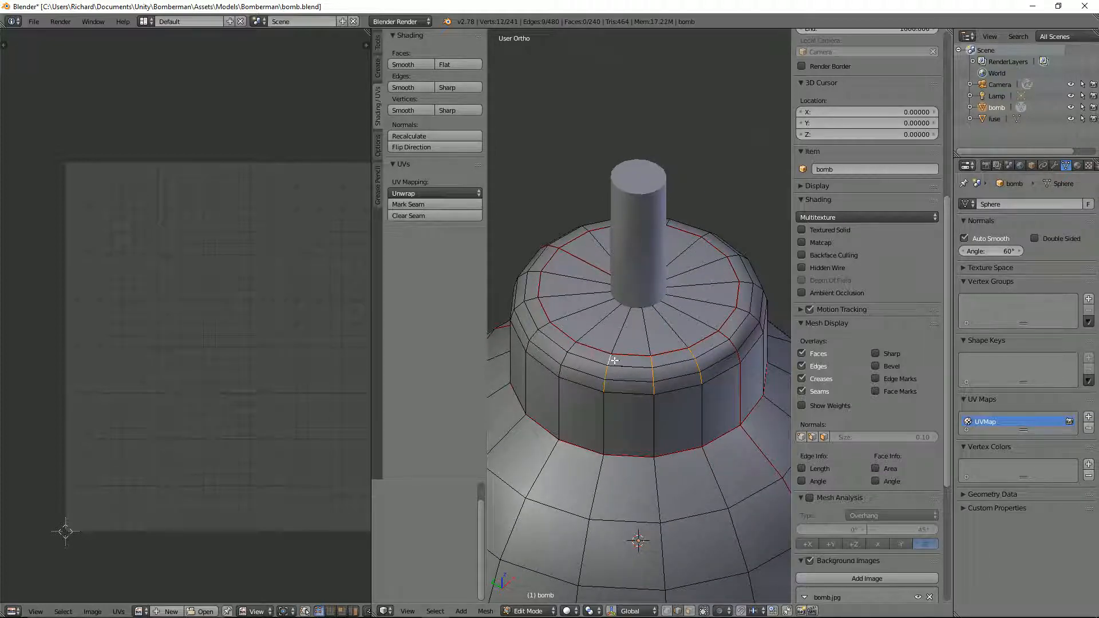
pyautogui.moveTo(613, 361); pyautogui.dragTo(657, 375, button='middle')
pyautogui.keyDown('ctrl'); pyautogui.rightClick(622, 381); pyautogui.keyUp('ctrl')
pyautogui.keyDown('ctrl'); pyautogui.rightClick(657, 375); pyautogui.keyUp('ctrl')
pyautogui.keyDown('ctrl'); pyautogui.rightClick(661, 391); pyautogui.keyUp('ctrl')
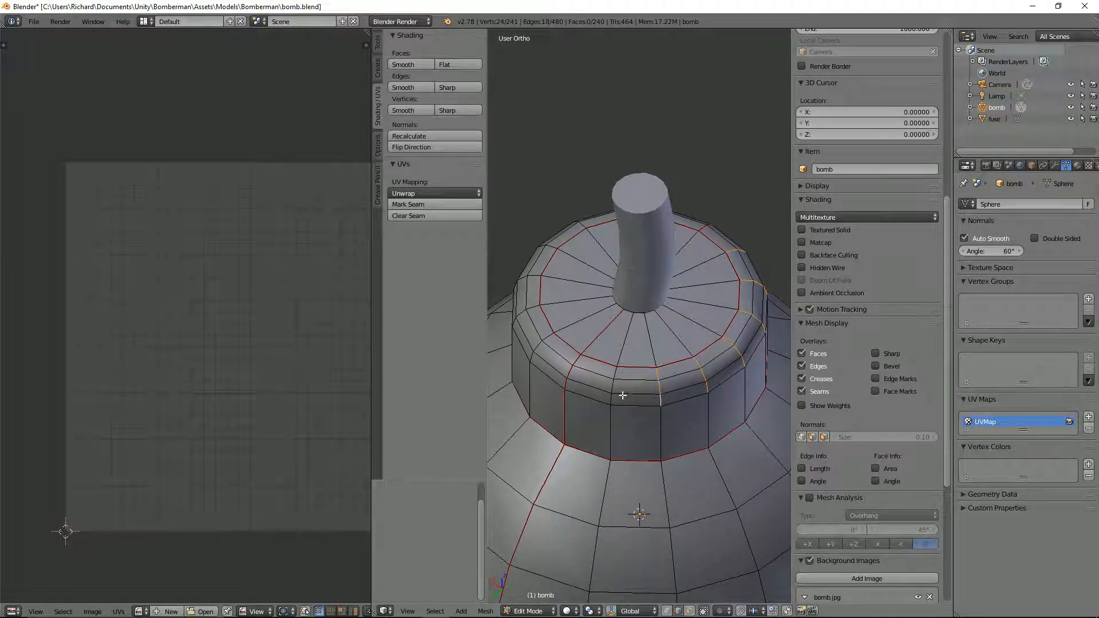
pyautogui.keyDown('ctrl'); pyautogui.rightClick(613, 373); pyautogui.keyUp('ctrl')
pyautogui.moveTo(613, 373); pyautogui.dragTo(602, 368, button='middle')
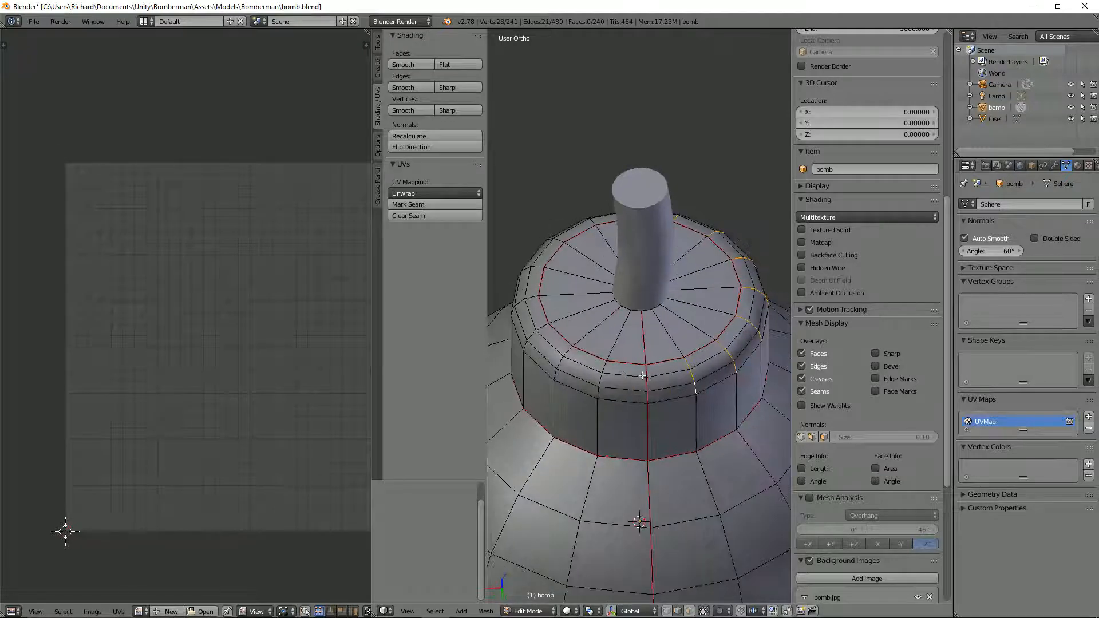
pyautogui.keyDown('shift'); pyautogui.rightClick(602, 364); pyautogui.keyUp('shift')
pyautogui.keyDown('shift'); pyautogui.rightClick(603, 365); pyautogui.keyUp('shift')
pyautogui.keyDown('shift'); pyautogui.rightClick(609, 367); pyautogui.keyUp('shift')
pyautogui.keyDown('shift'); pyautogui.rightClick(600, 379); pyautogui.keyUp('shift')
pyautogui.moveTo(601, 380); pyautogui.dragTo(644, 380, button='middle')
pyautogui.keyDown('shift'); pyautogui.rightClick(629, 388); pyautogui.keyUp('shift')
pyautogui.keyDown('shift'); pyautogui.rightClick(628, 400); pyautogui.keyUp('shift')
pyautogui.keyDown('shift'); pyautogui.rightClick(628, 370); pyautogui.keyUp('shift')
pyautogui.keyDown('shift'); pyautogui.rightClick(628, 388); pyautogui.keyUp('shift')
pyautogui.keyDown('shift'); pyautogui.rightClick(626, 396); pyautogui.keyUp('shift')
pyautogui.keyDown('shift'); pyautogui.rightClick(623, 376); pyautogui.keyUp('shift')
pyautogui.keyDown('shift'); pyautogui.rightClick(620, 390); pyautogui.keyUp('shift')
pyautogui.keyDown('shift'); pyautogui.rightClick(625, 402); pyautogui.keyUp('shift')
pyautogui.keyDown('shift'); pyautogui.rightClick(628, 391); pyautogui.keyUp('shift')
pyautogui.keyDown('shift'); pyautogui.rightClick(644, 381); pyautogui.keyUp('shift')
pyautogui.keyDown('shift'); pyautogui.rightClick(652, 385); pyautogui.keyUp('shift')
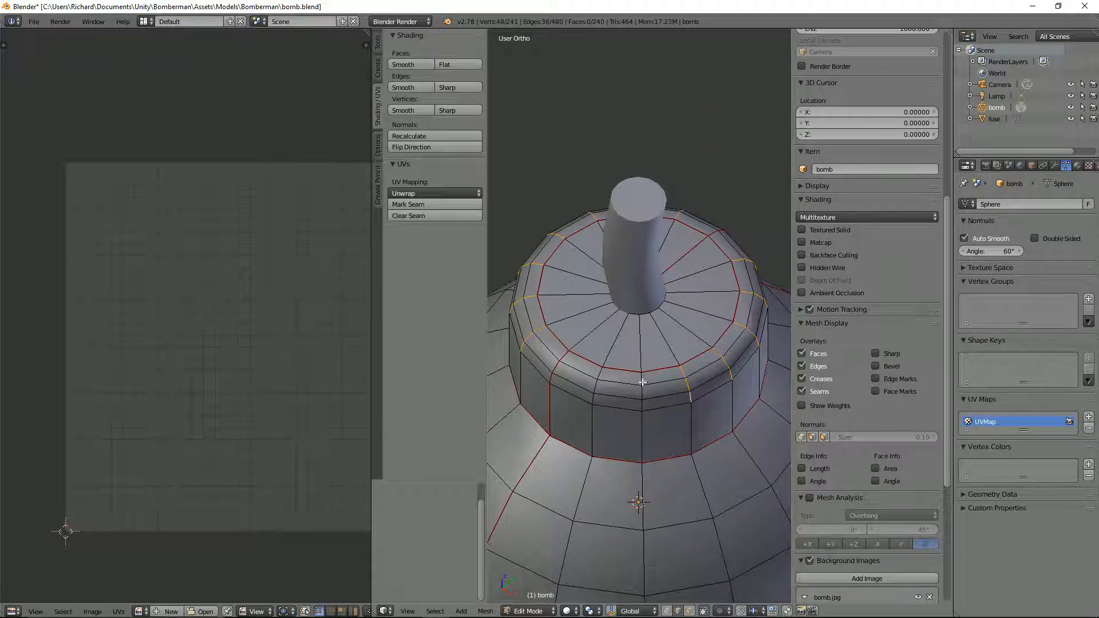
pyautogui.keyDown('shift'); pyautogui.rightClick(642, 380); pyautogui.keyUp('shift')
pyautogui.moveTo(642, 380); pyautogui.dragTo(661, 370, button='middle')
pyautogui.keyDown('shift'); pyautogui.rightClick(636, 381); pyautogui.keyUp('shift')
pyautogui.keyDown('shift'); pyautogui.rightClick(637, 395); pyautogui.keyUp('shift')
pyautogui.scroll(-2, 661, 370)
pyautogui.hotkey('ctrl', 'e')
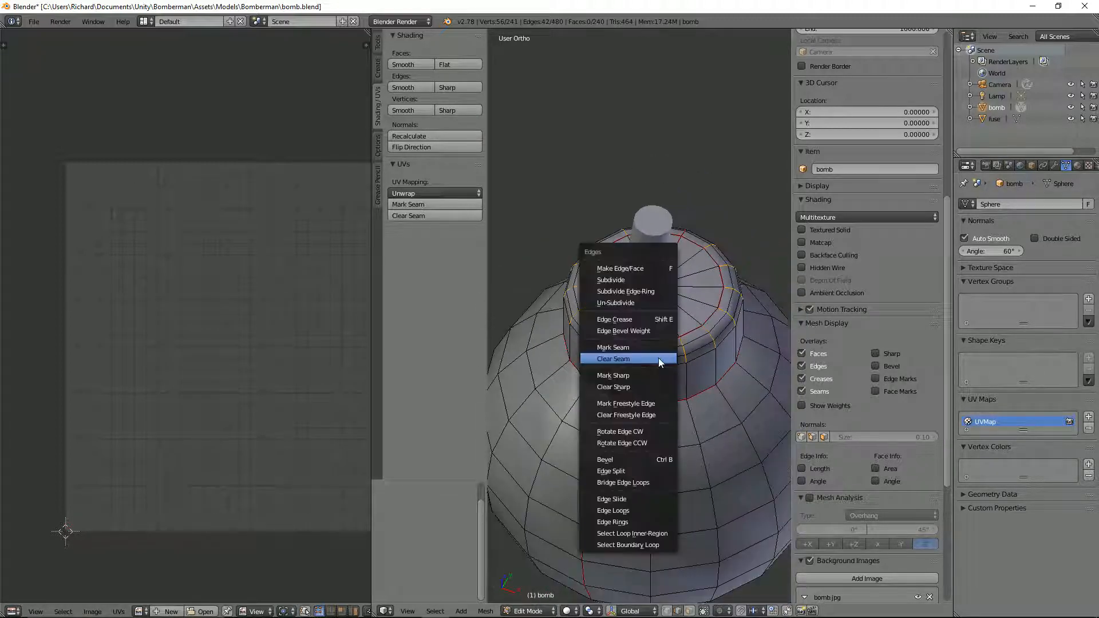
pyautogui.click(650, 352)
pyautogui.moveTo(659, 350); pyautogui.dragTo(665, 346, button='middle')
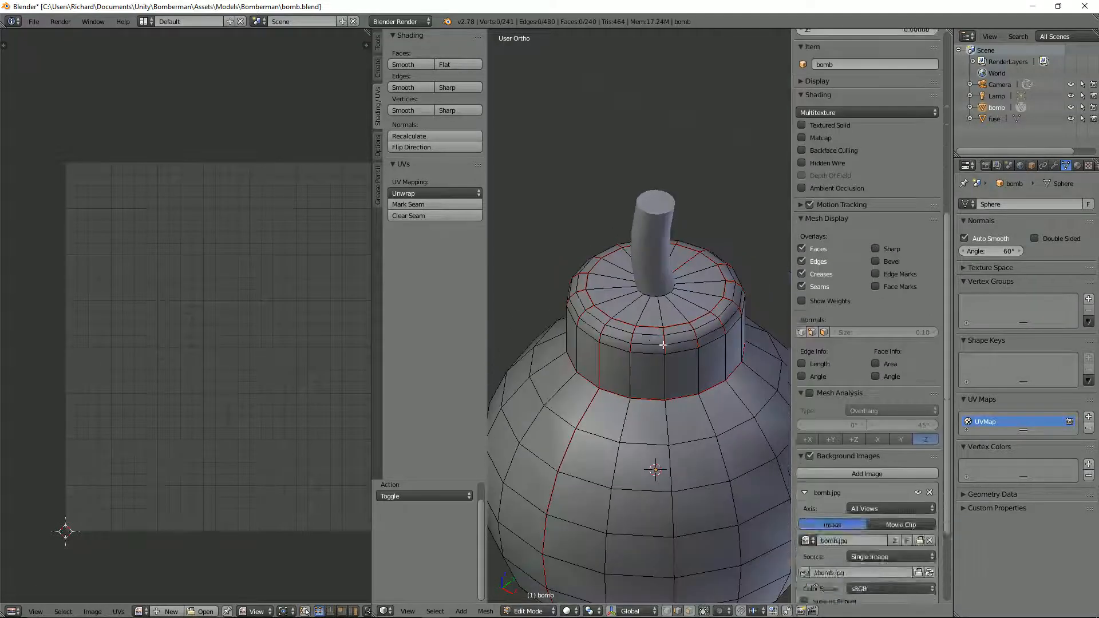
# - Select the entire bomb mesh and unwrap it again along the updated seams
pyautogui.press('a')
pyautogui.press('u')
pyautogui.click(665, 347)
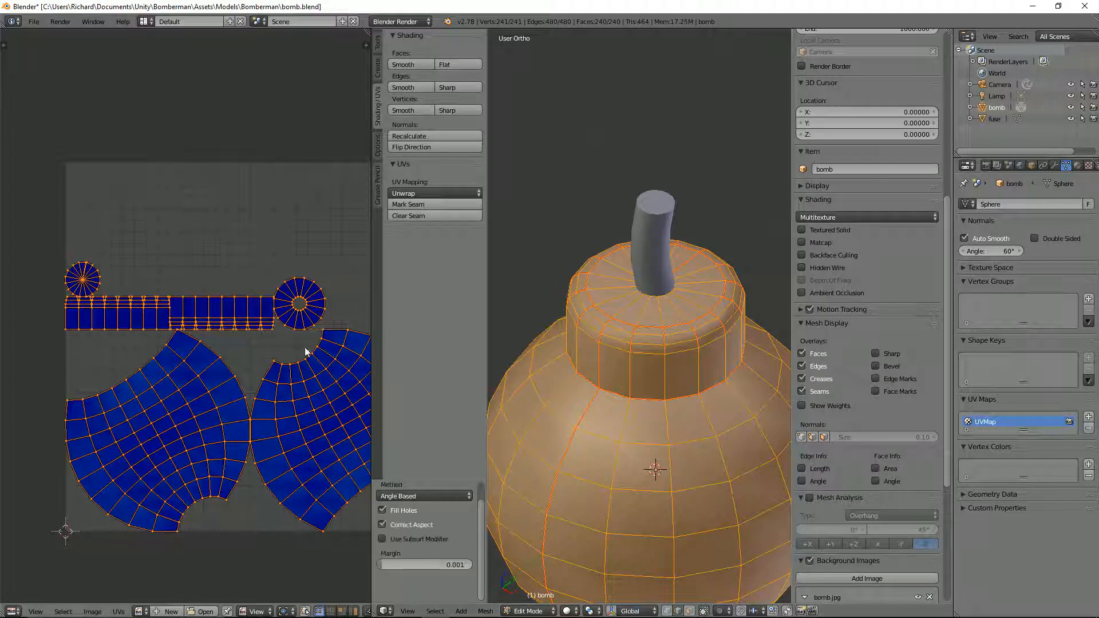
pyautogui.scroll(-4, 268, 349)
pyautogui.scroll(5, 195, 333)
pyautogui.scroll(2, 195, 334)
# - Switch UV selection to island mode and rotate the right-hand neck strip island by 180°
pyautogui.rightClick(213, 305)
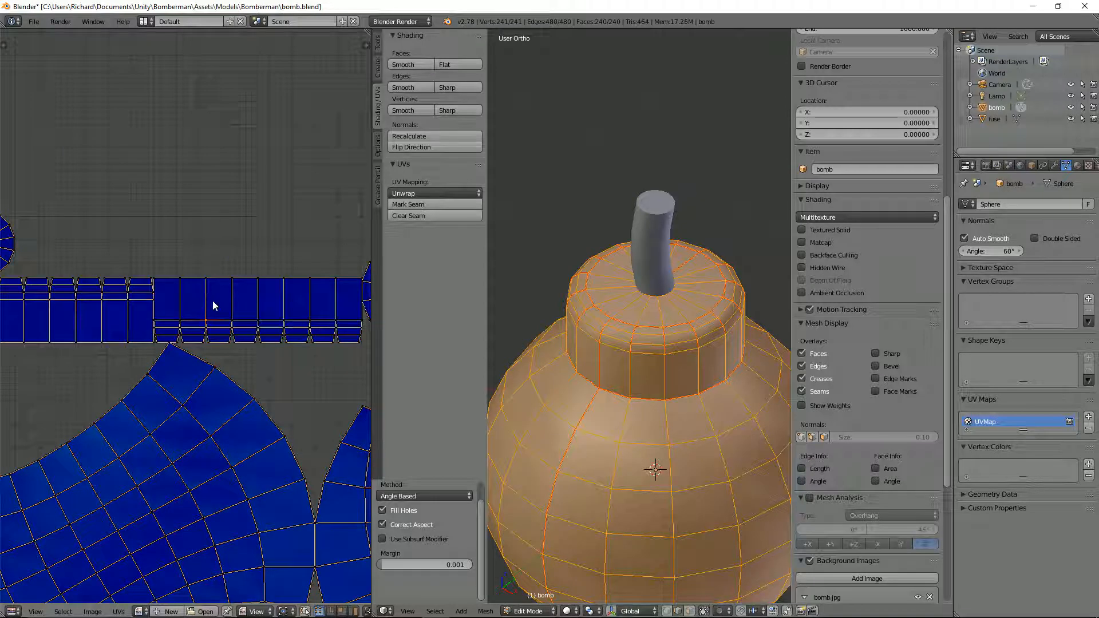
pyautogui.hotkey('ctrl', 'Tab')
pyautogui.click(213, 304)
pyautogui.write('r180')
pyautogui.press('Return')
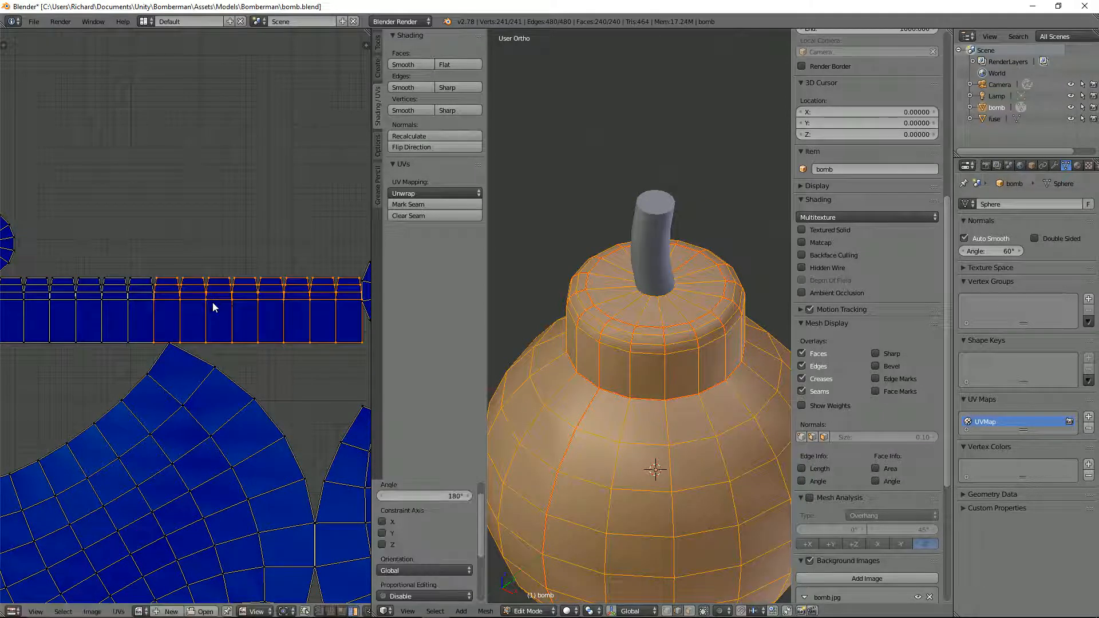
pyautogui.press('Home')
pyautogui.scroll(4, 167, 278)
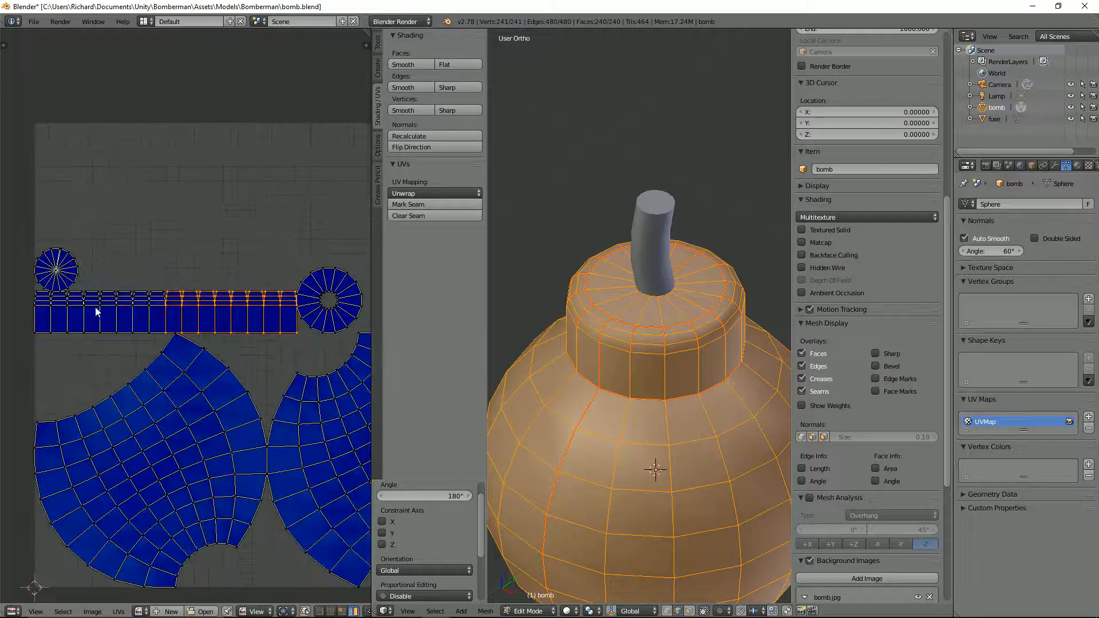
pyautogui.scroll(-3, 94, 312)
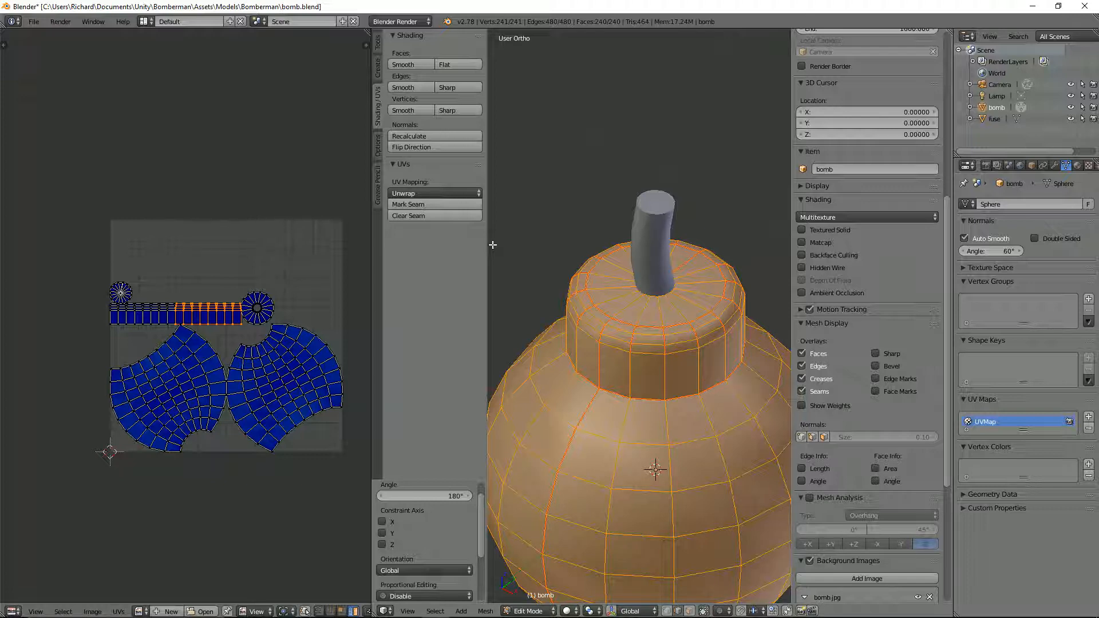
# - Leave mesh editing and join the fuse and the bomb into one object
pyautogui.scroll(-2, 681, 271)
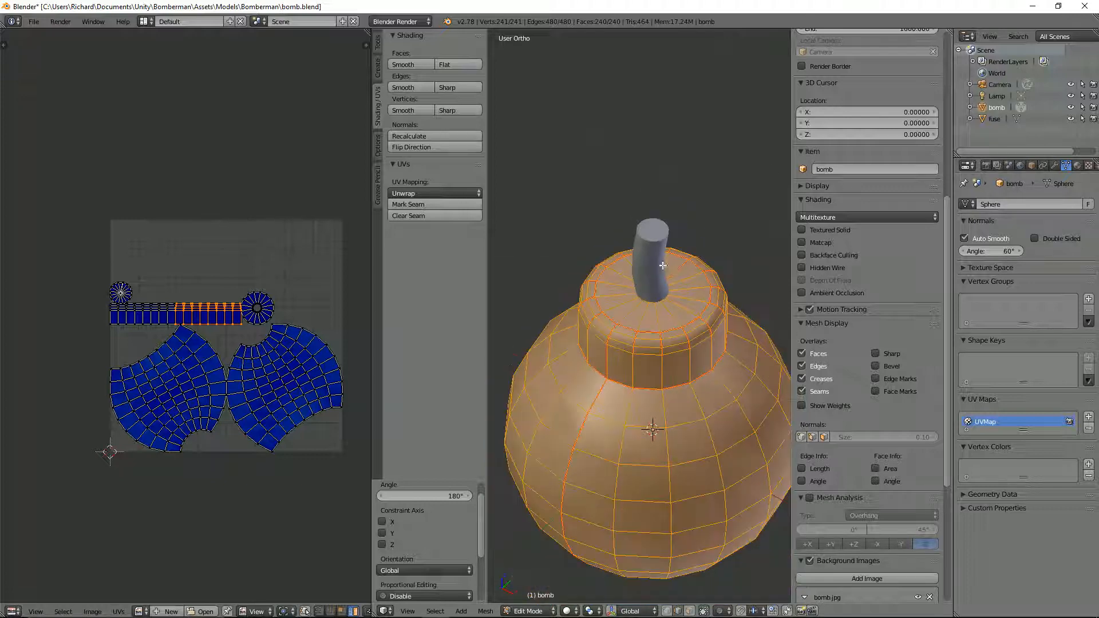
pyautogui.scroll(4, 660, 273)
pyautogui.press('Tab')
pyautogui.keyDown('shift'); pyautogui.click(657, 256); pyautogui.keyUp('shift')
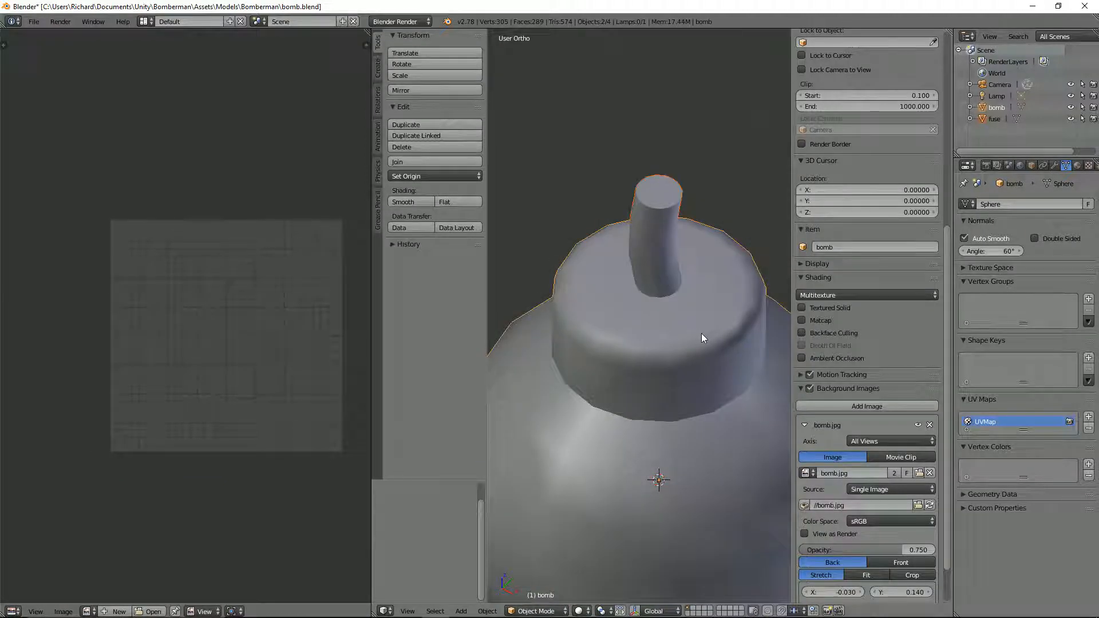
pyautogui.hotkey('ctrl', 'j')
pyautogui.scroll(2, 647, 266)
pyautogui.scroll(-3, 647, 266)
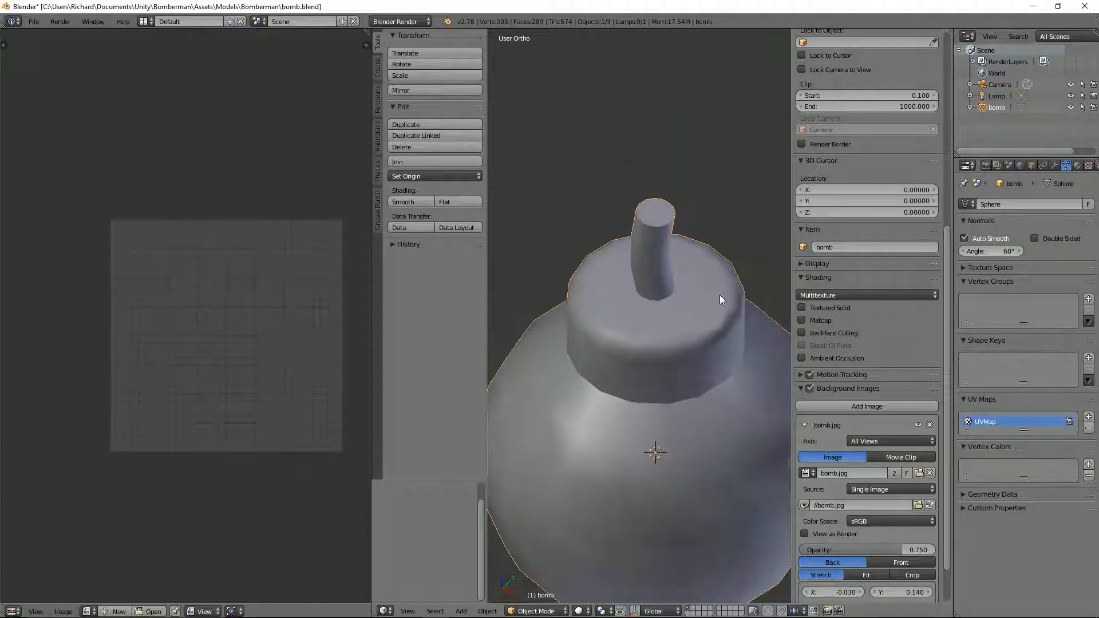
# - Select the whole joined mesh in Edit Mode and unwrap the bomb and fuse together into one UV layout
pyautogui.press('Tab')
pyautogui.press('a')
pyautogui.press('a')
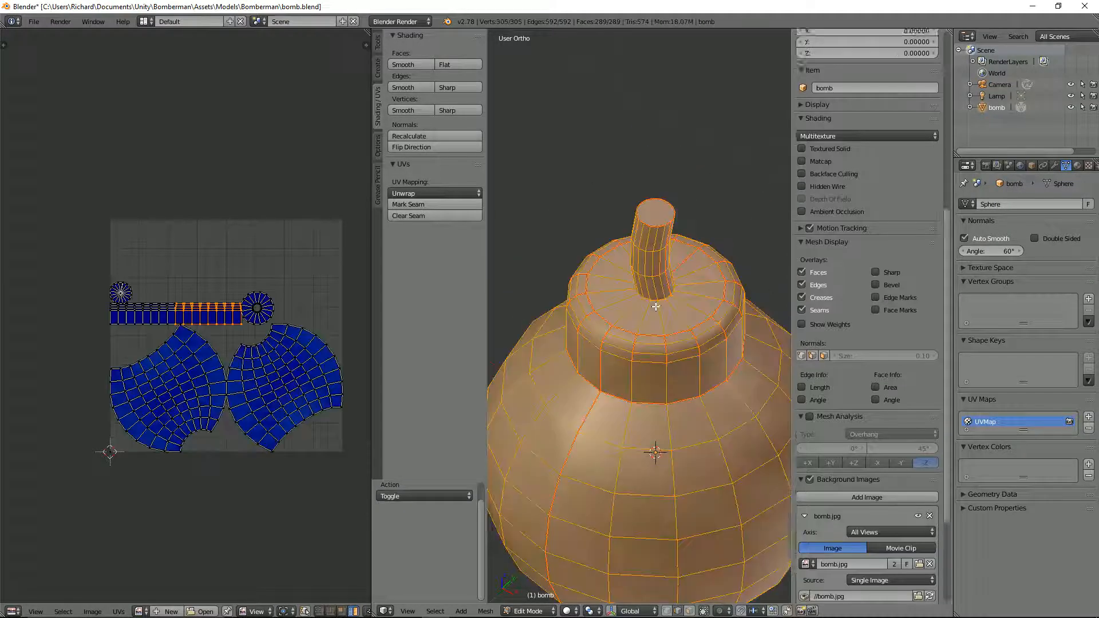
pyautogui.press('u')
pyautogui.click(657, 304)
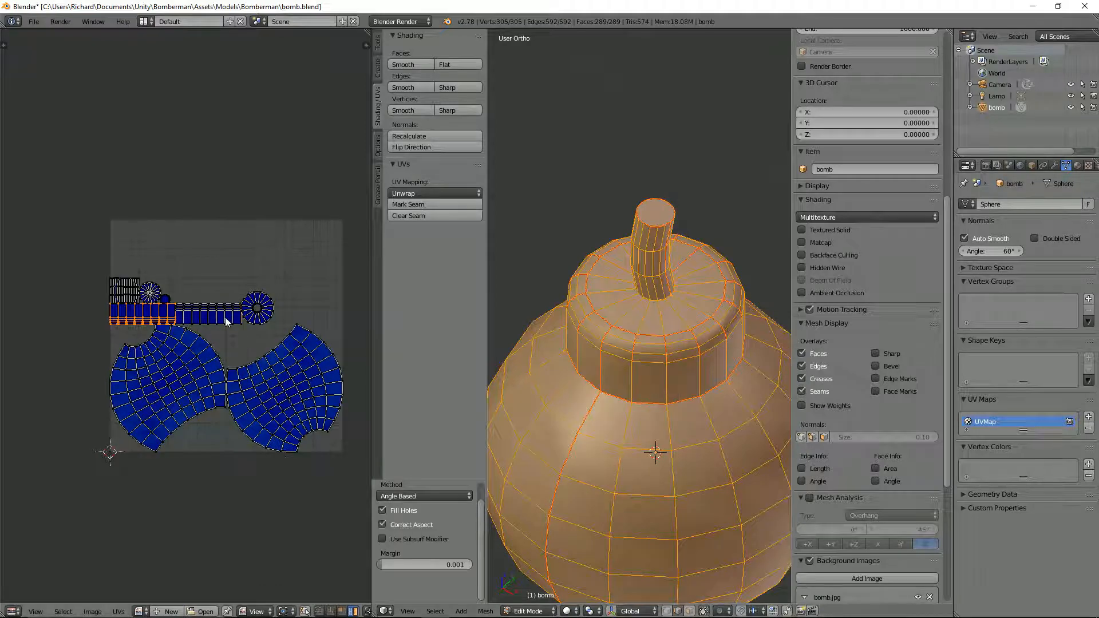
pyautogui.scroll(2, 214, 312)
pyautogui.scroll(-2, 207, 298)
pyautogui.scroll(3, 186, 315)
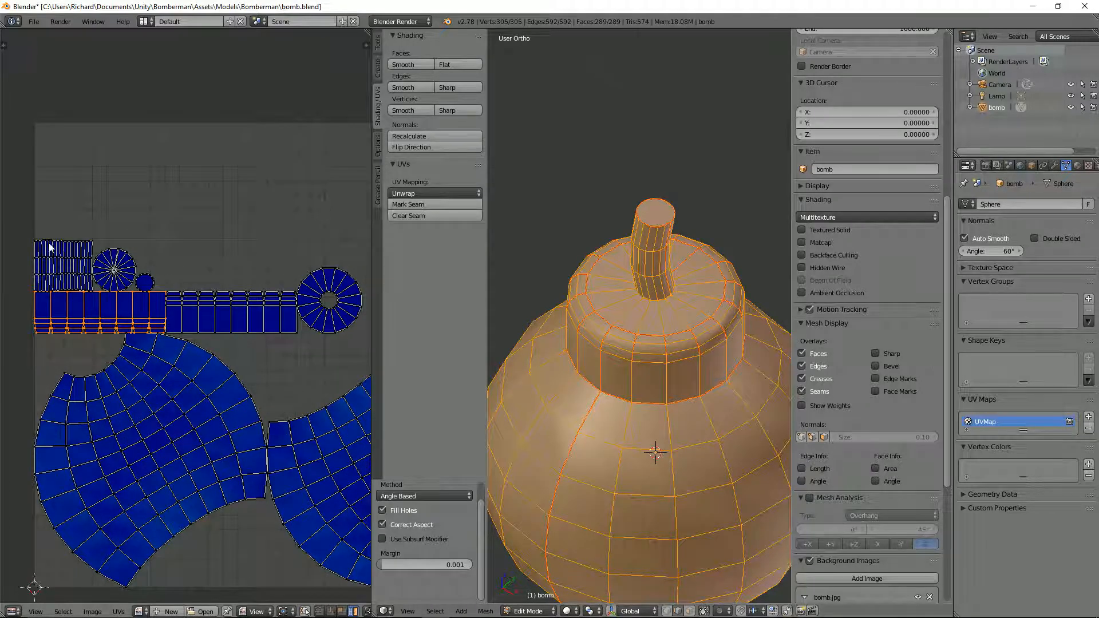
pyautogui.scroll(-2, 192, 279)
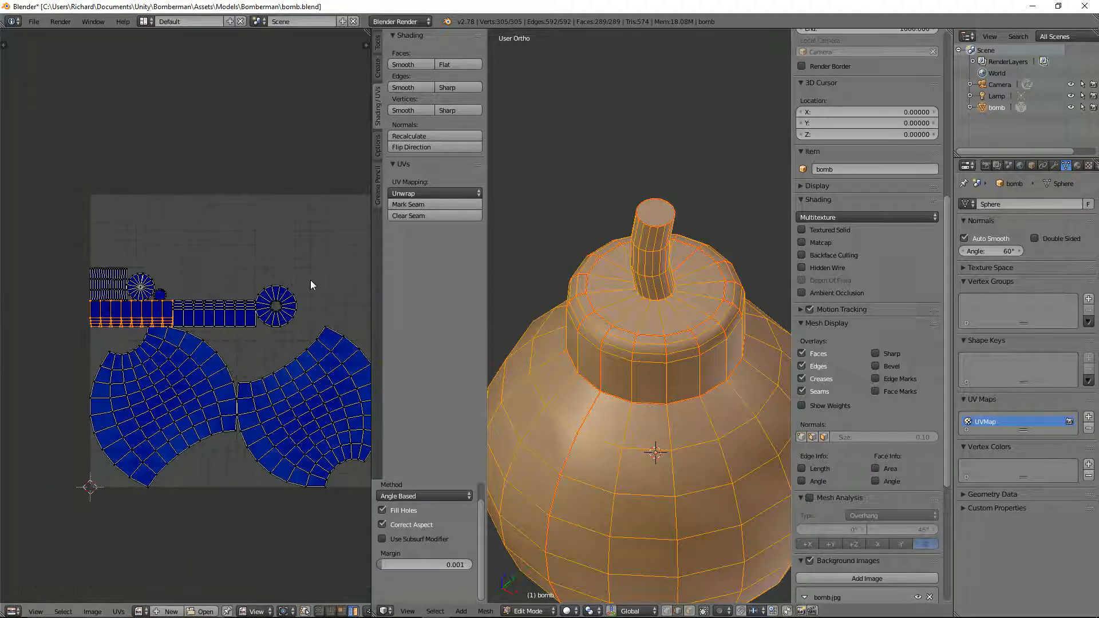
# - Maximize the UV editor and frame the complete UV layout
pyautogui.hotkey('ctrl', 'space')
pyautogui.hotkey('ctrl', 'space')
pyautogui.hotkey('ctrl', 'space')
pyautogui.scroll(3, 754, 319)
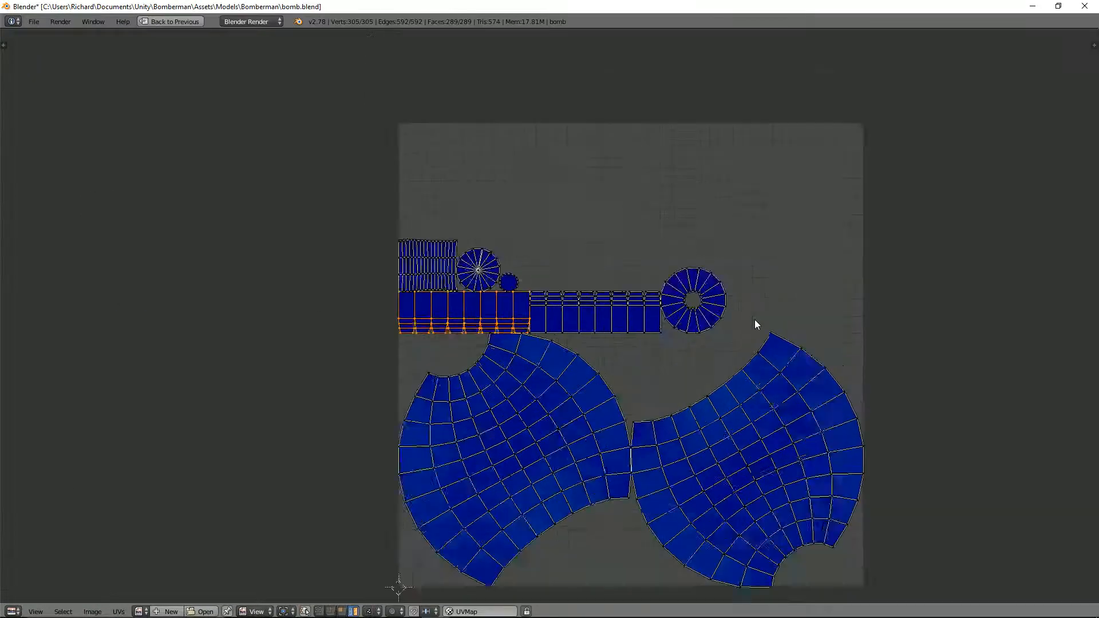
pyautogui.scroll(-2, 754, 324)
pyautogui.moveTo(728, 294); pyautogui.dragTo(670, 238, button='middle')
pyautogui.scroll(2, 669, 238)
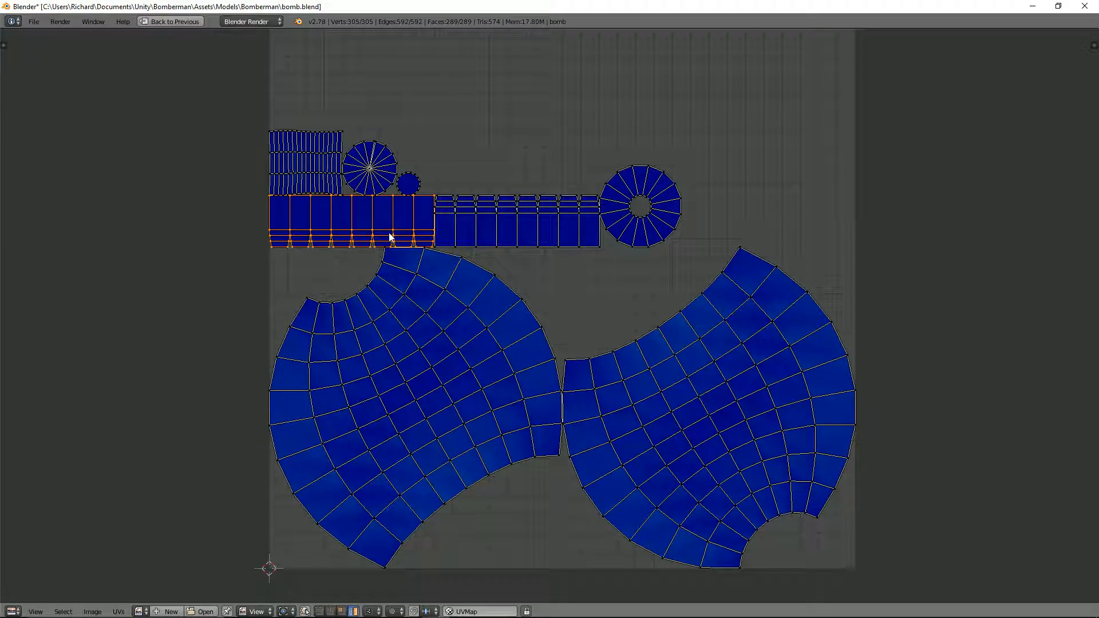
# - Rotate the selected left neck strip island by 180° and stack it directly above the other neck strip
pyautogui.press('r')
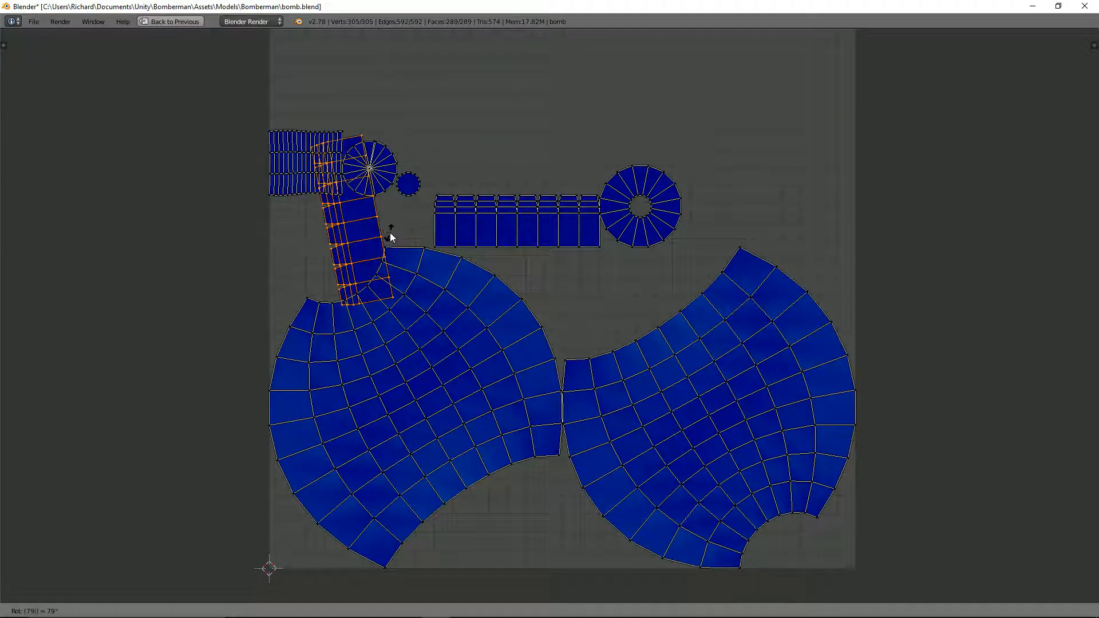
pyautogui.press('Escape')
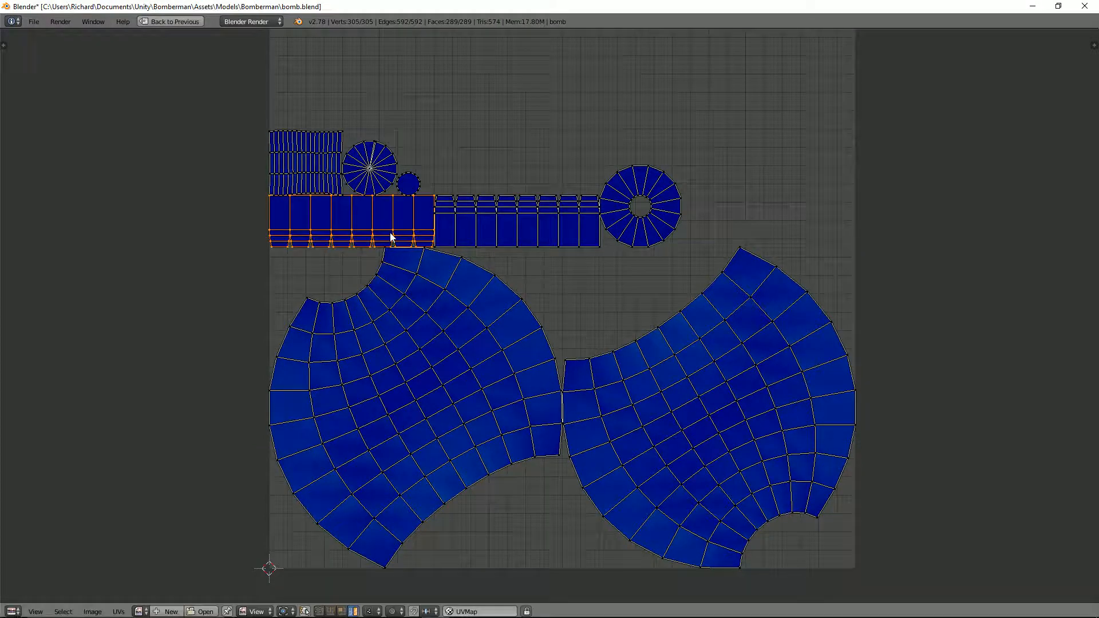
pyautogui.press('r')
pyautogui.press('Escape')
pyautogui.press('g')
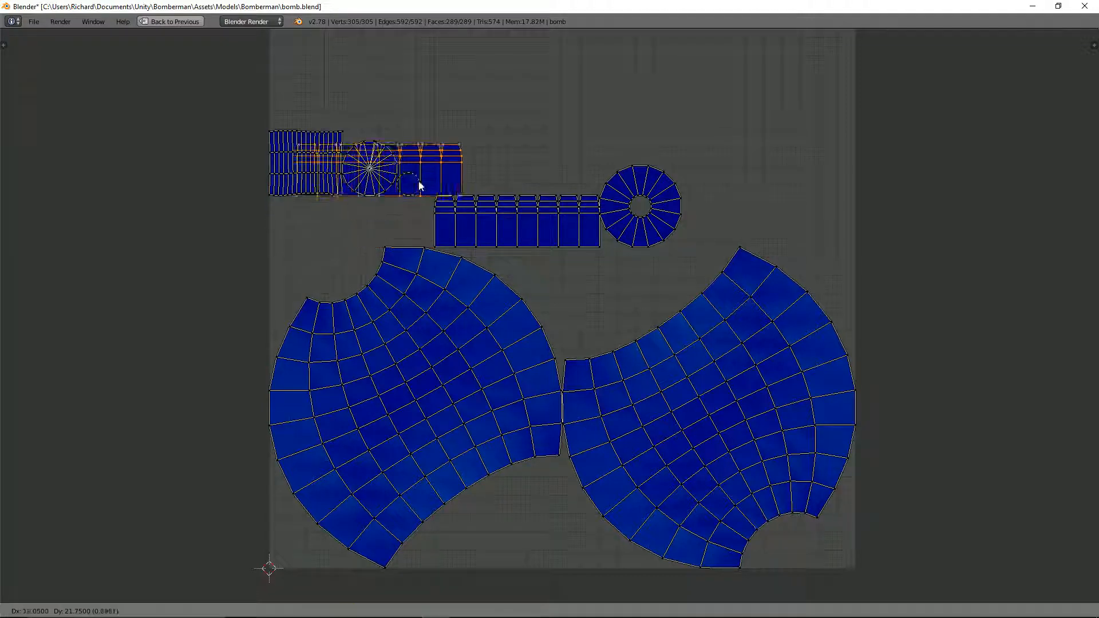
pyautogui.click(555, 177)
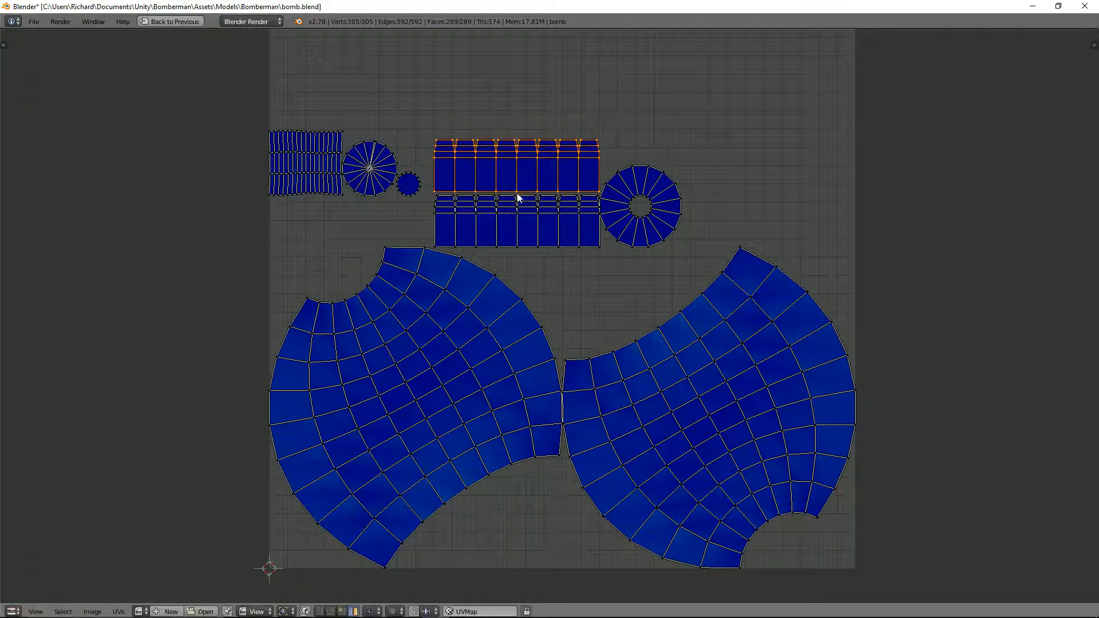
pyautogui.scroll(1, 486, 217)
pyautogui.scroll(-3, 511, 256)
pyautogui.scroll(2, 511, 260)
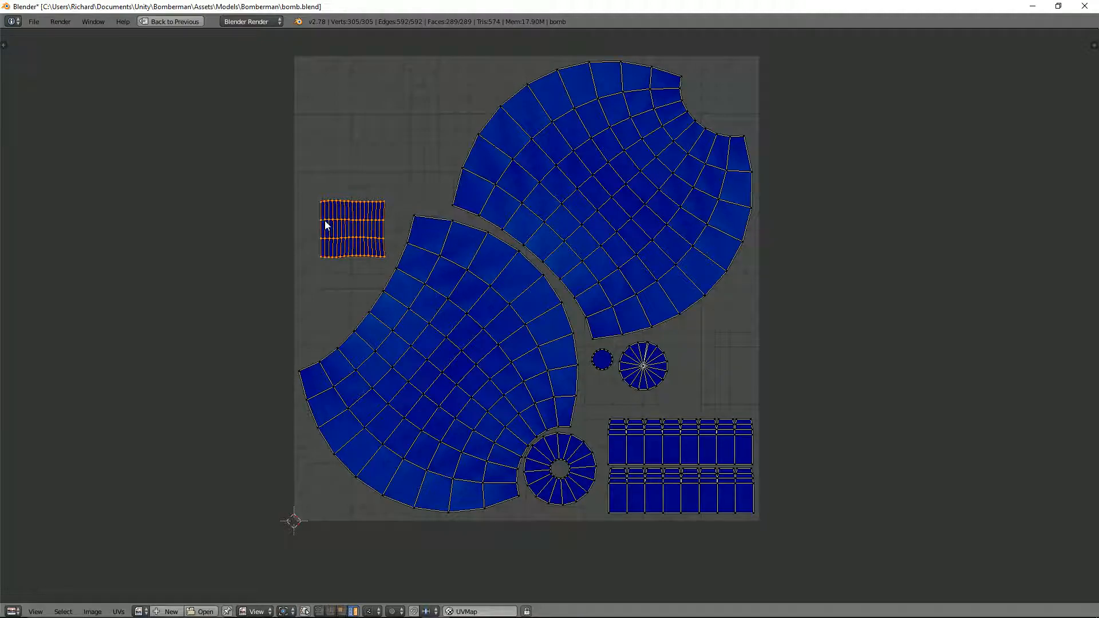
# - Restore the split screen layout, select the fuse's side strip and small end-cap islands, and frame all UVs
pyautogui.hotkey('ctrl', 'Up')
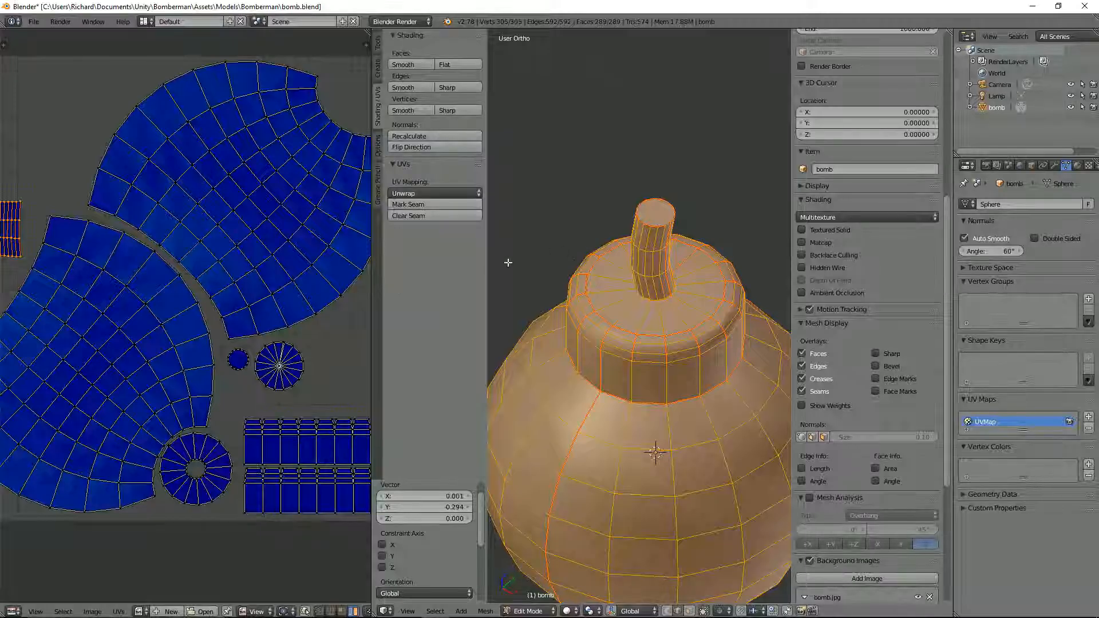
pyautogui.rightClick(236, 363)
pyautogui.keyDown('shift'); pyautogui.rightClick(1, 227); pyautogui.keyUp('shift')
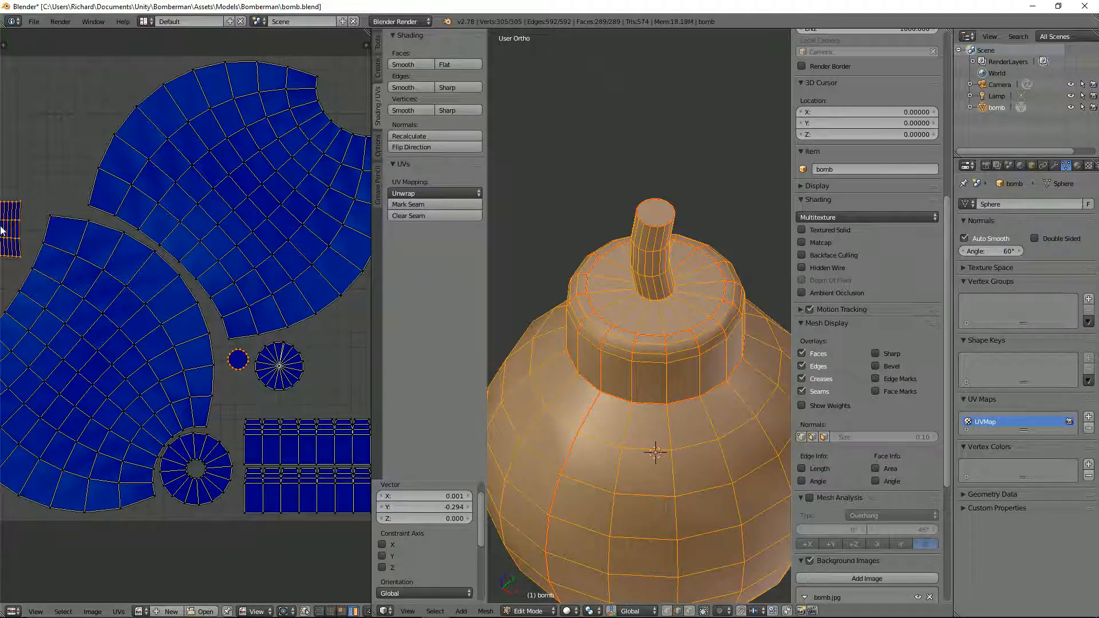
pyautogui.press('Home')
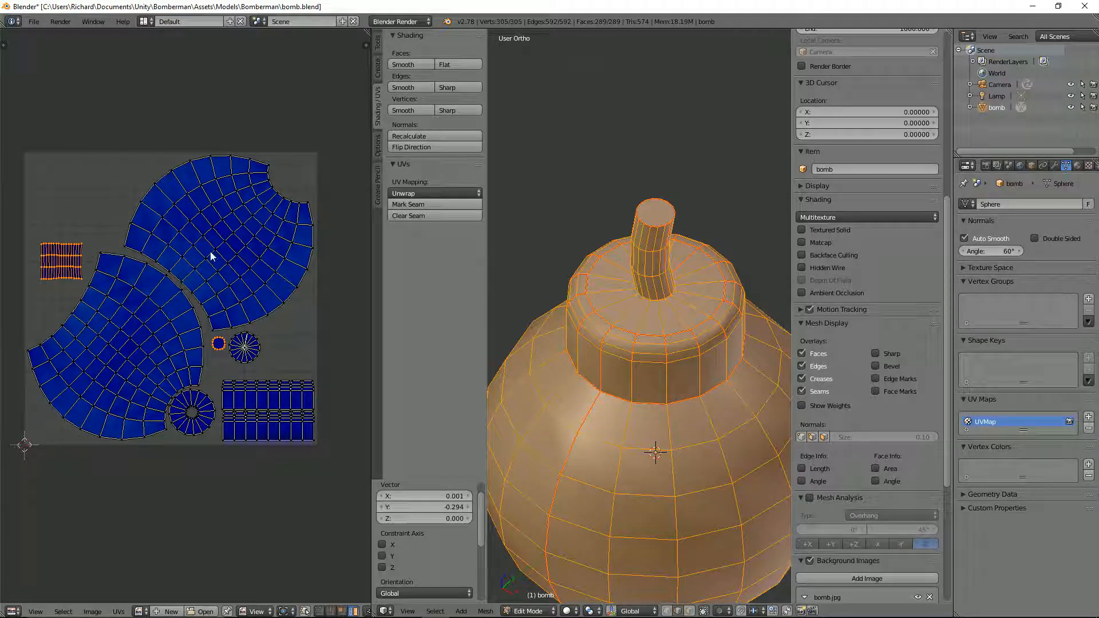
# - Save the Blender file over the existing bomb.blend
pyautogui.scroll(-2, 614, 291)
pyautogui.hotkey('ctrl', 's')
pyautogui.click(608, 281)
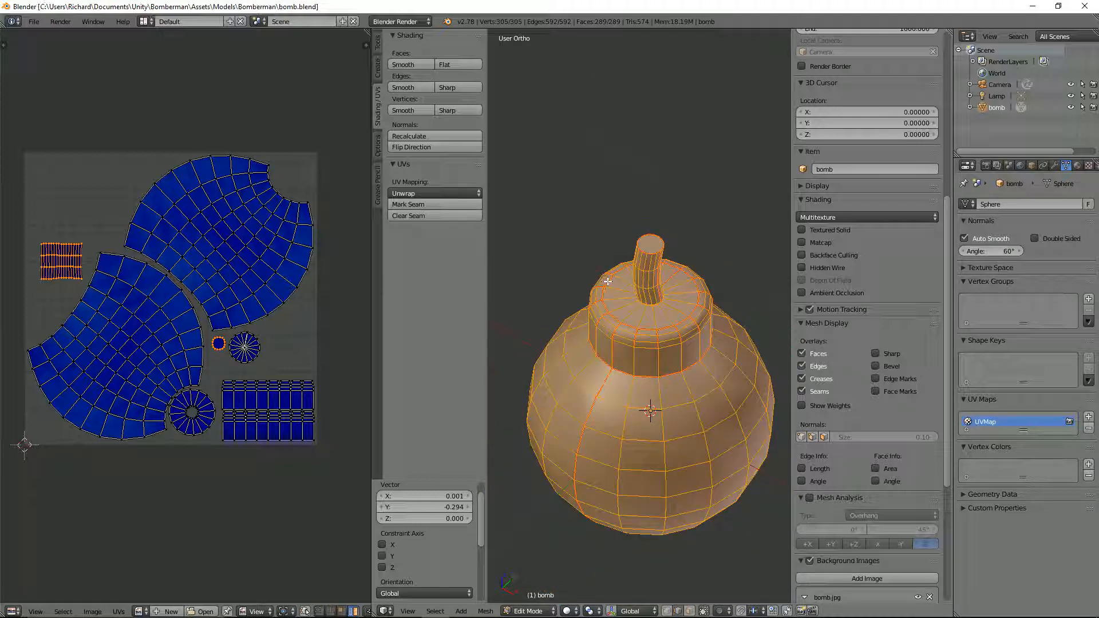
pyautogui.click(34, 22)
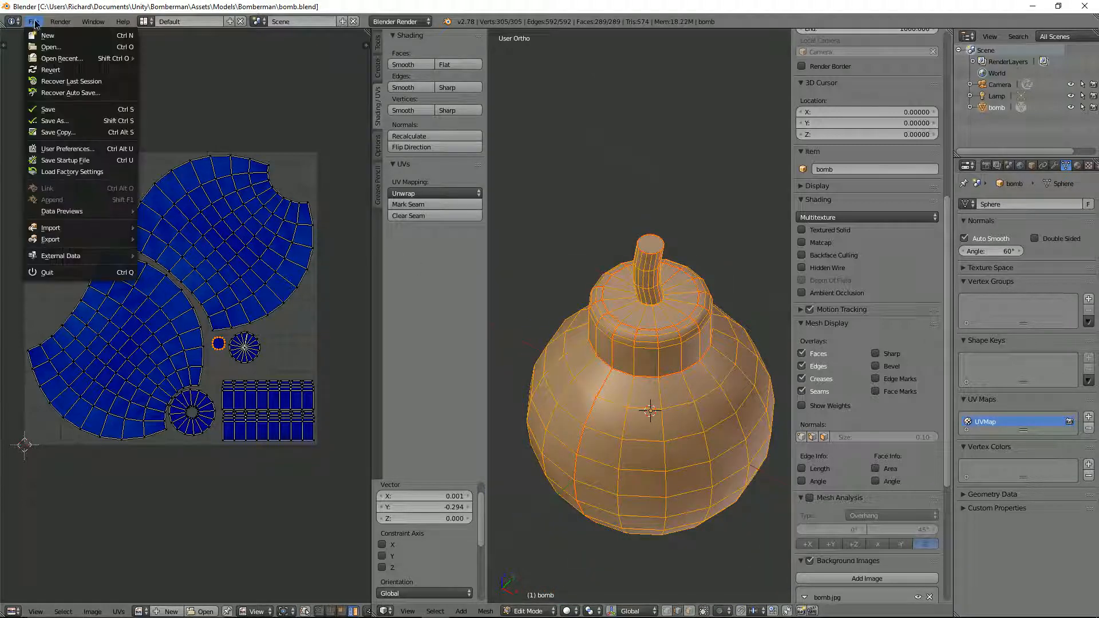
pyautogui.moveTo(63, 239)
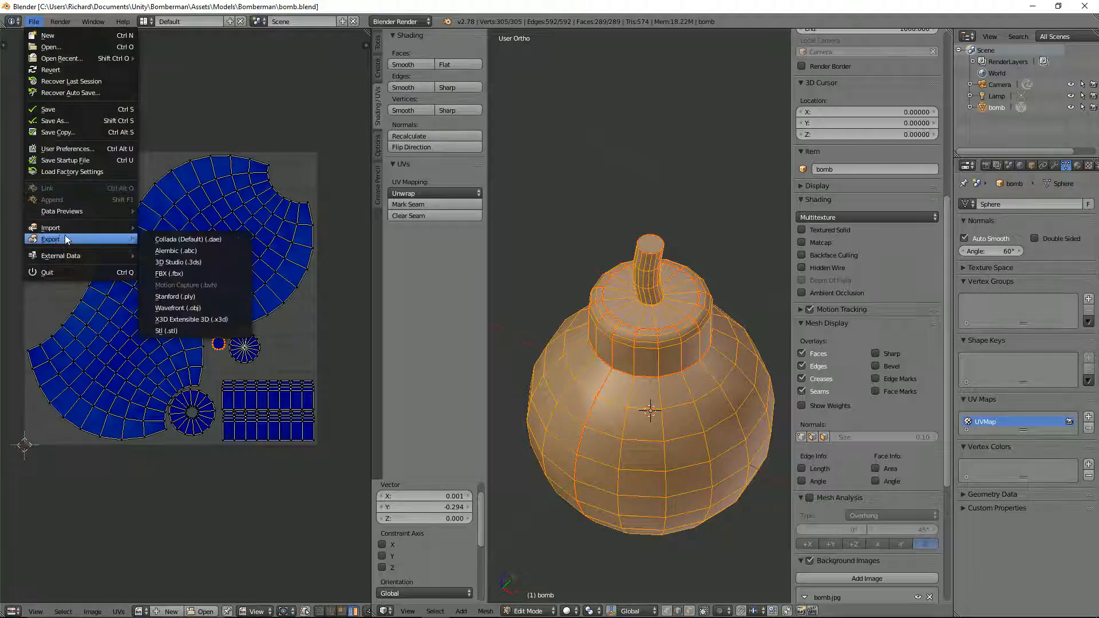
pyautogui.click(197, 273)
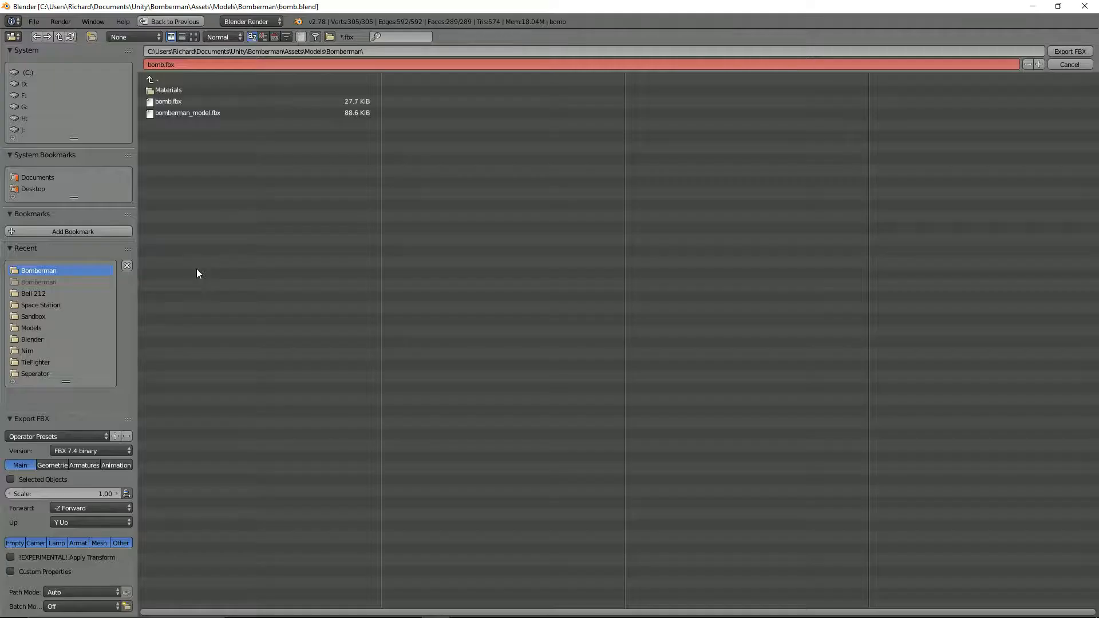
pyautogui.click(168, 101)
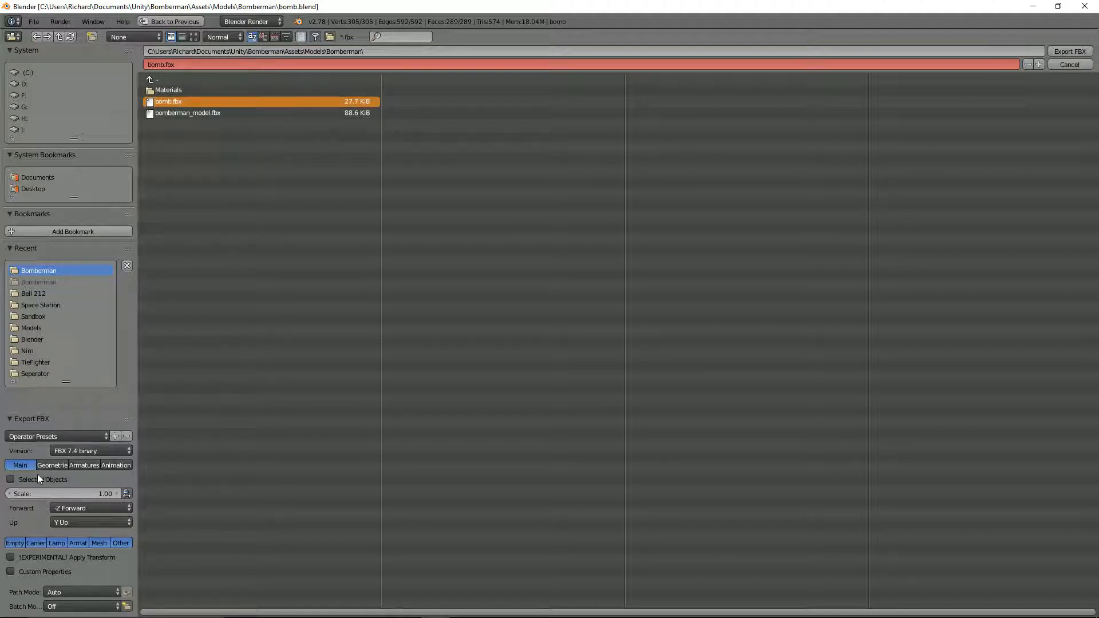
pyautogui.click(33, 555)
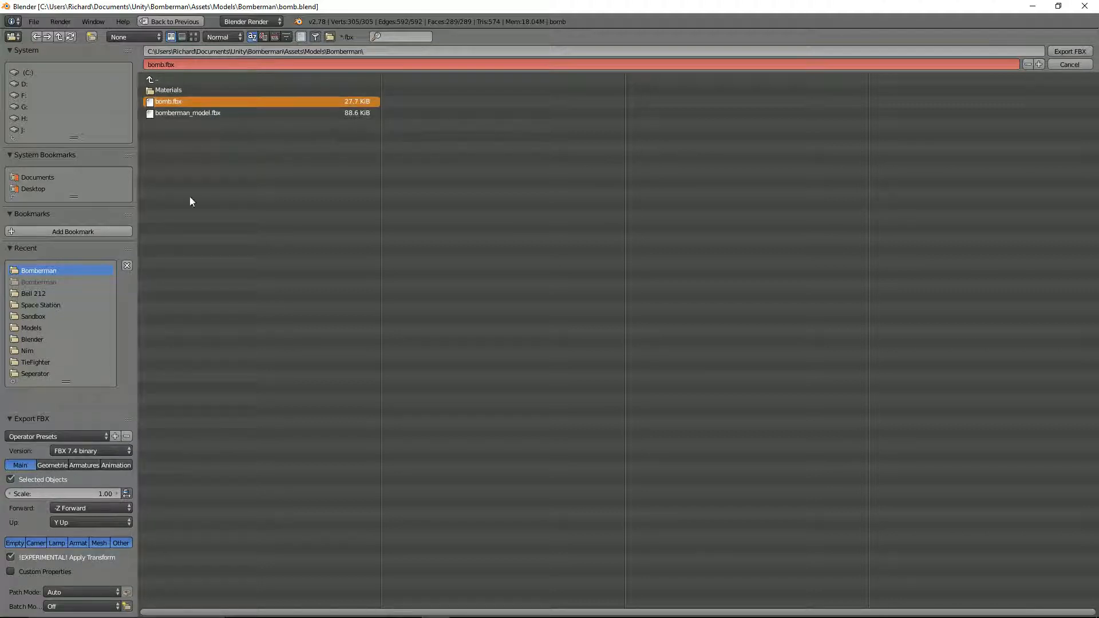
pyautogui.click(1060, 66)
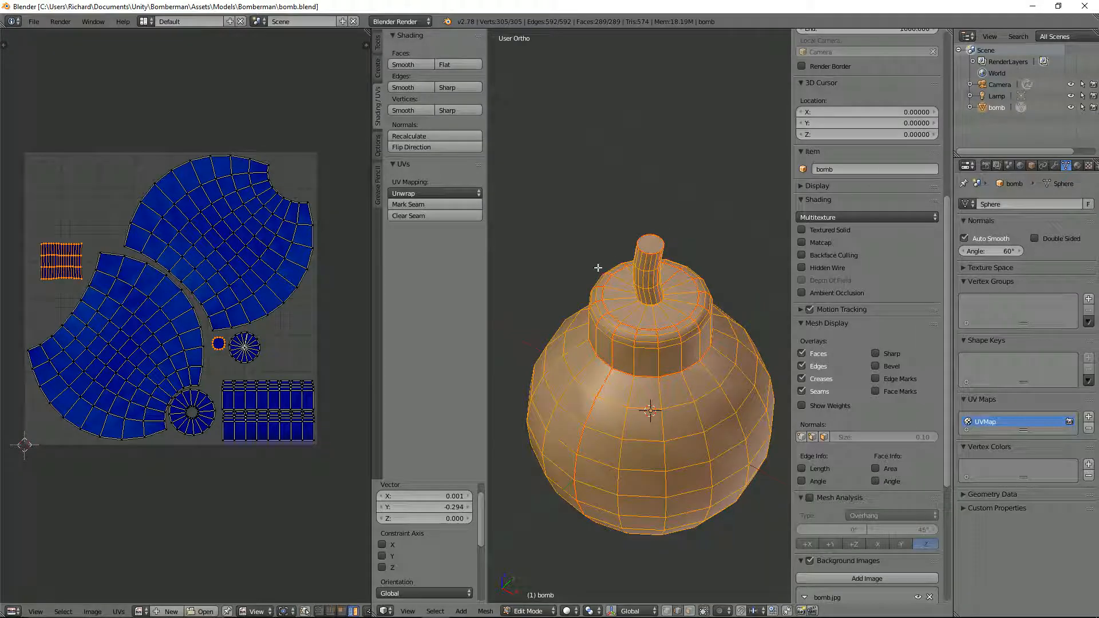
# - Return the bomb to Object Mode and apply its rotation and scale
pyautogui.press('Tab')
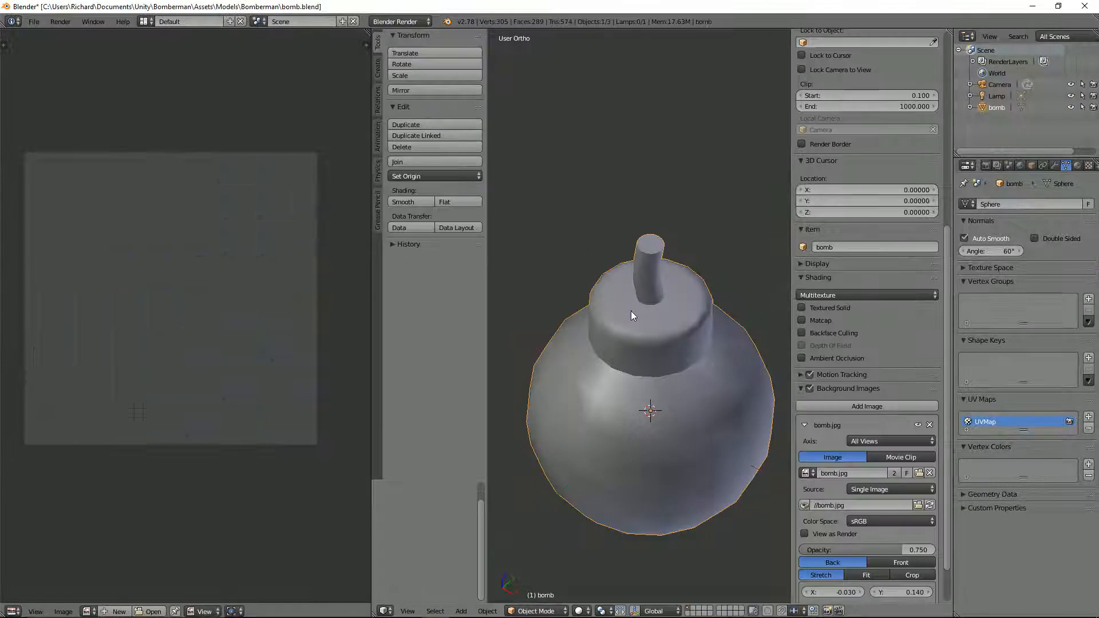
pyautogui.hotkey('ctrl', 'a')
pyautogui.click(630, 311)
pyautogui.moveTo(631, 311); pyautogui.dragTo(687, 282, button='middle')
pyautogui.scroll(-2, 623, 300)
pyautogui.scroll(-2, 626, 313)
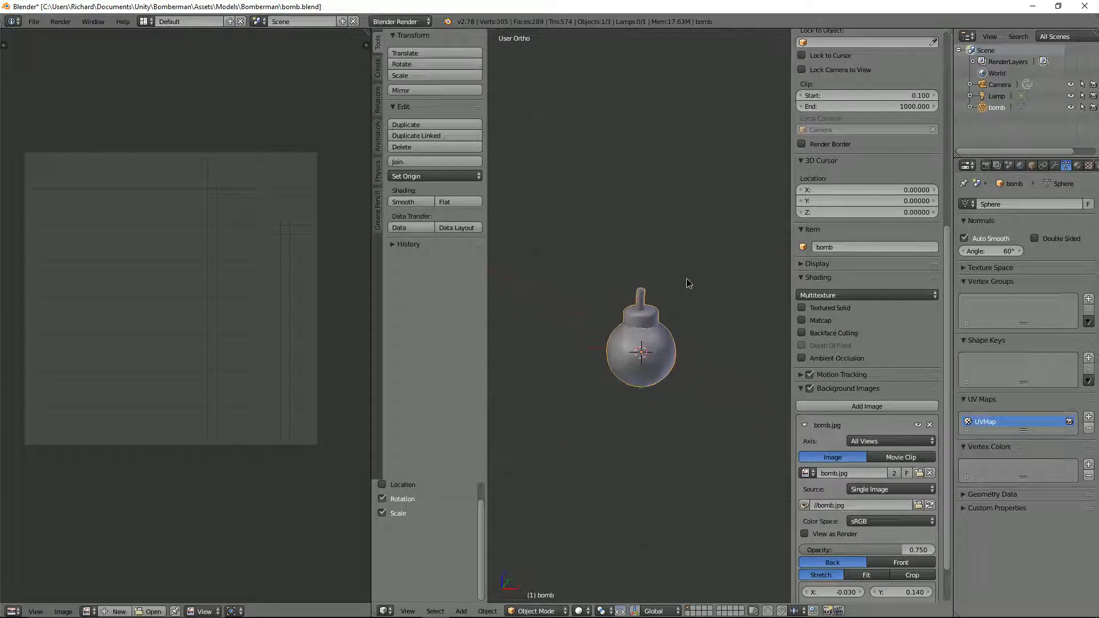
# - Link the bomberman object from bomberman_model_02.blend into the bomb scene as a size reference
pyautogui.click(36, 24)
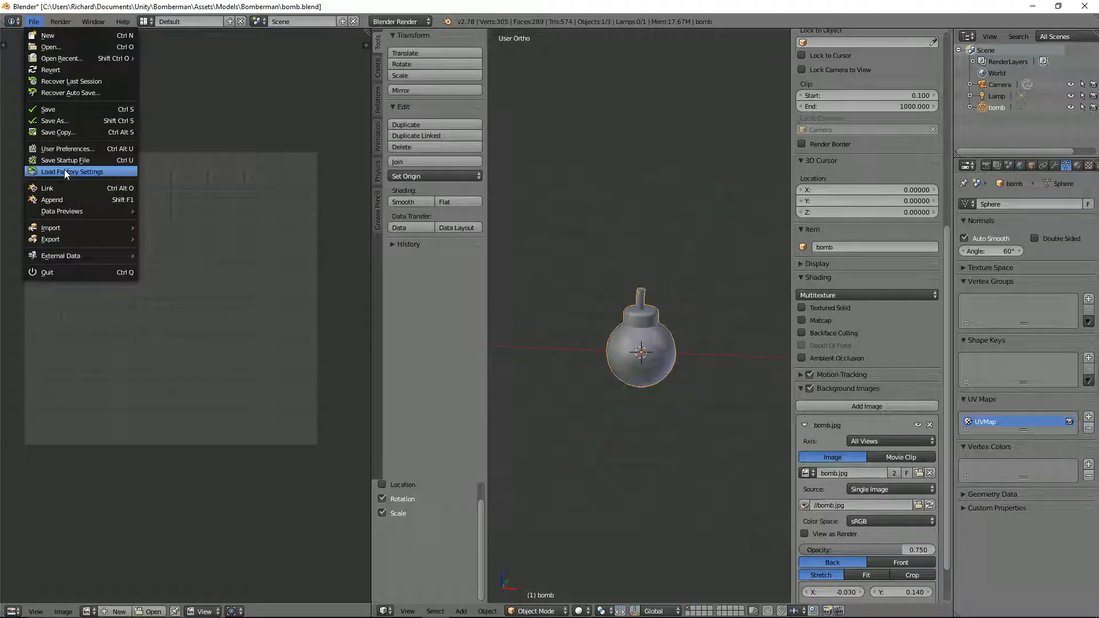
pyautogui.click(63, 189)
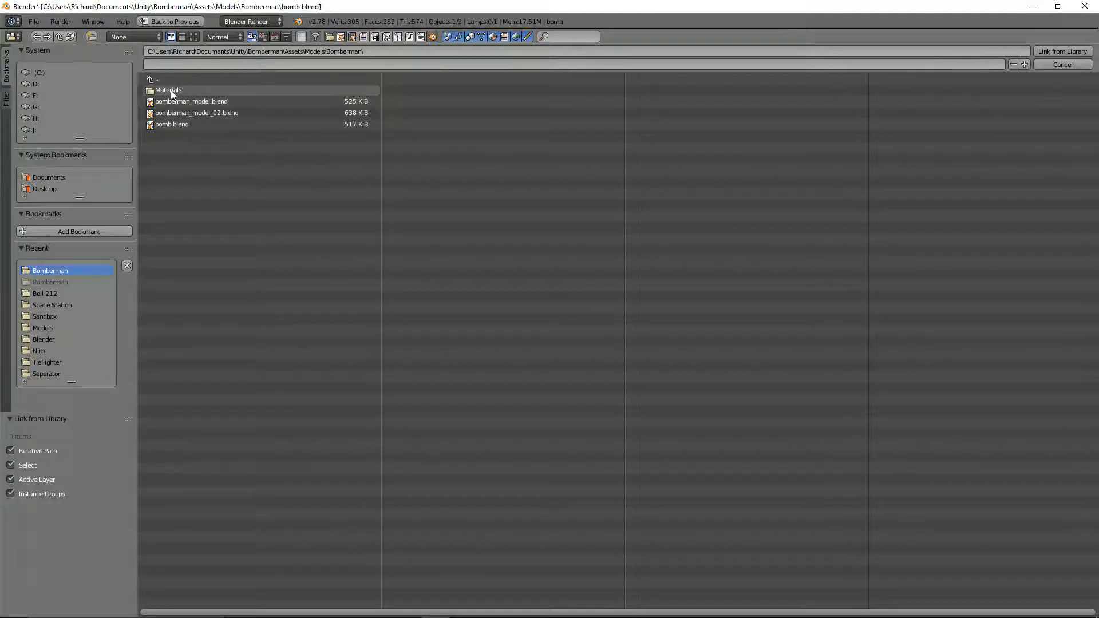
pyautogui.doubleClick(192, 113)
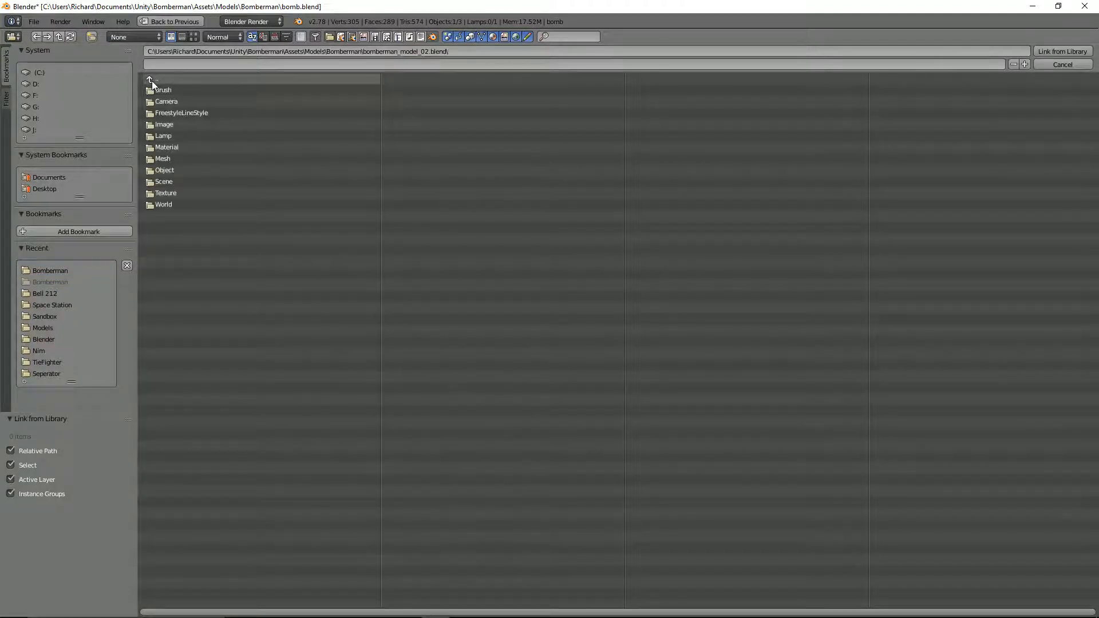
pyautogui.click(162, 170)
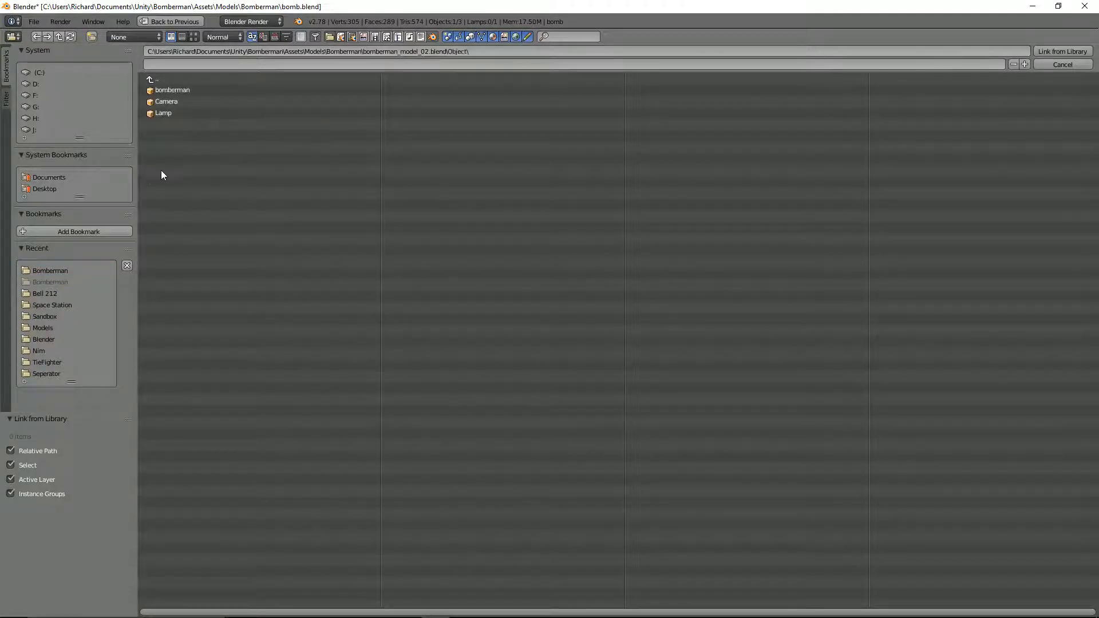
pyautogui.click(168, 92)
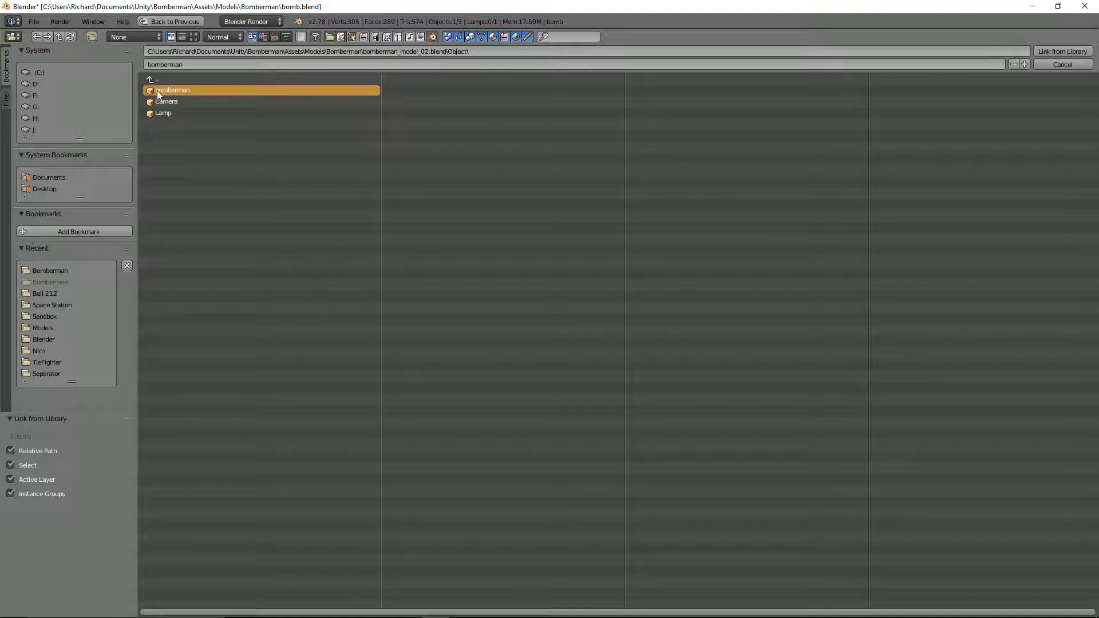
pyautogui.click(1065, 51)
pyautogui.scroll(3, 674, 354)
pyautogui.press('g')
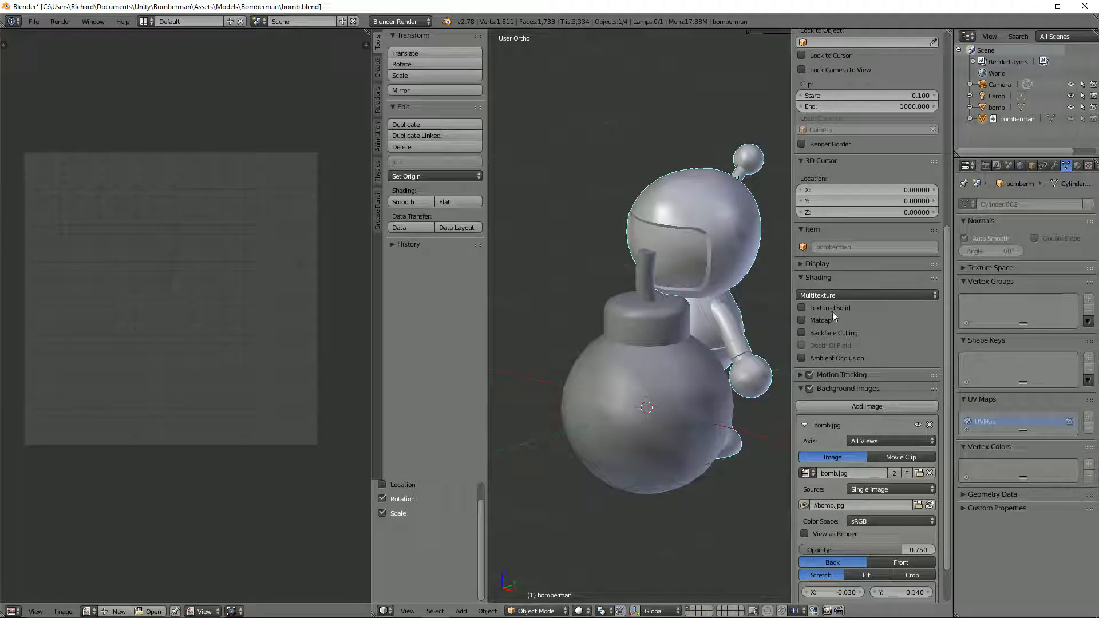
# - Examine the bomb beside the linked bomberman character from several angles to compare their proportions
pyautogui.scroll(-2, 708, 238)
pyautogui.moveTo(709, 238); pyautogui.dragTo(736, 276, button='middle')
pyautogui.scroll(2, 693, 294)
pyautogui.moveTo(656, 245); pyautogui.dragTo(564, 283, button='middle')
pyautogui.rightClick(661, 387)
pyautogui.scroll(3, 645, 373)
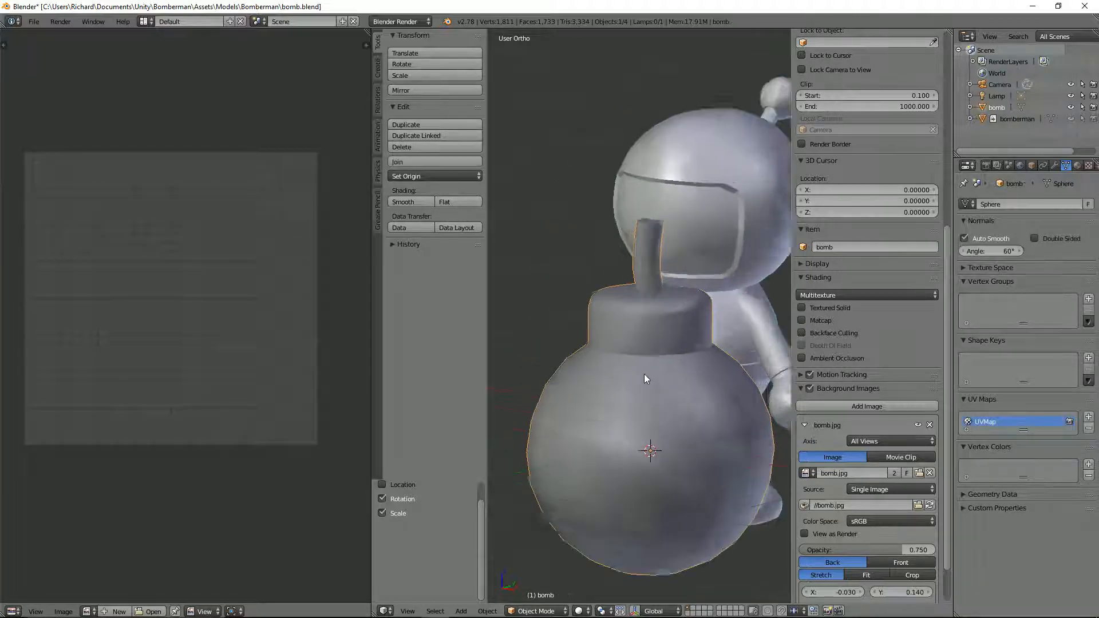
pyautogui.scroll(-3, 644, 373)
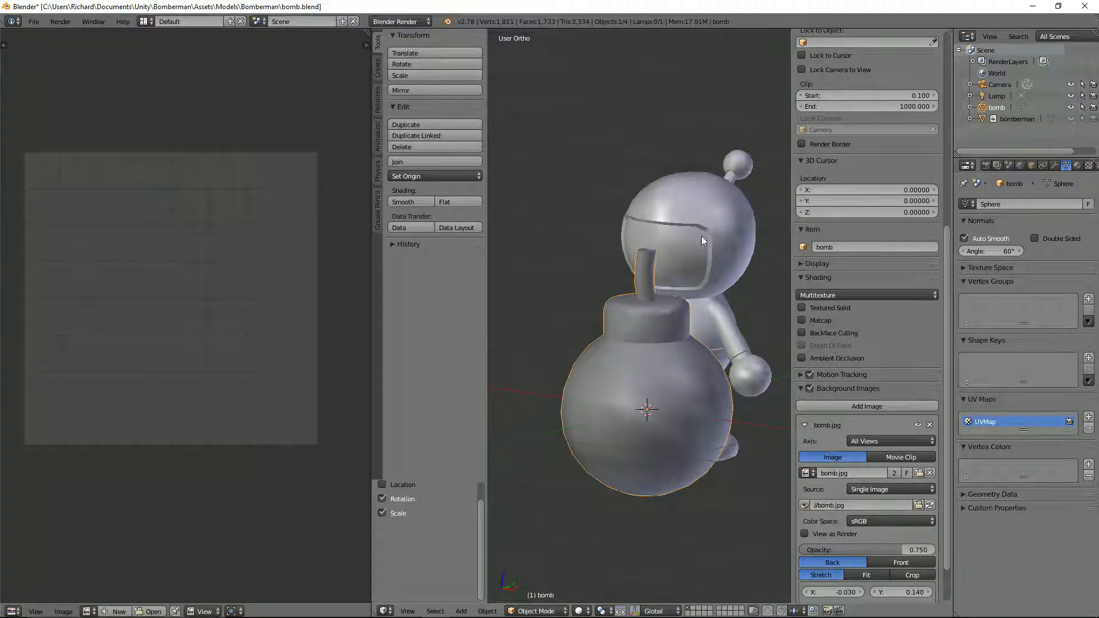
pyautogui.moveTo(672, 228); pyautogui.dragTo(727, 279, button='middle')
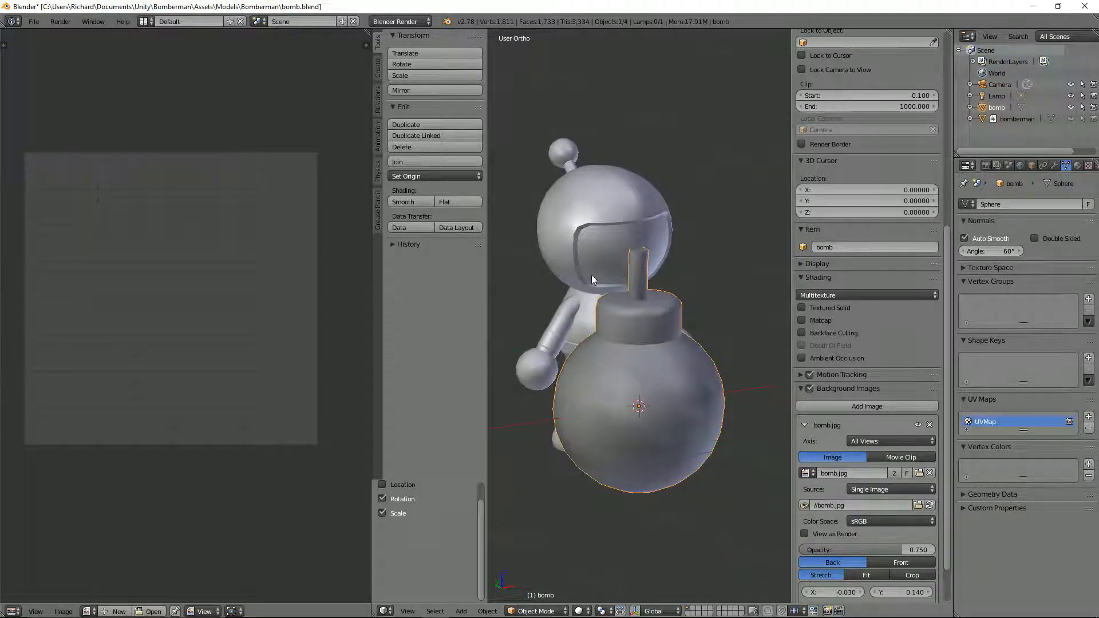
pyautogui.moveTo(623, 256); pyautogui.dragTo(708, 399, button='middle')
pyautogui.moveTo(603, 361); pyautogui.dragTo(656, 330, button='middle')
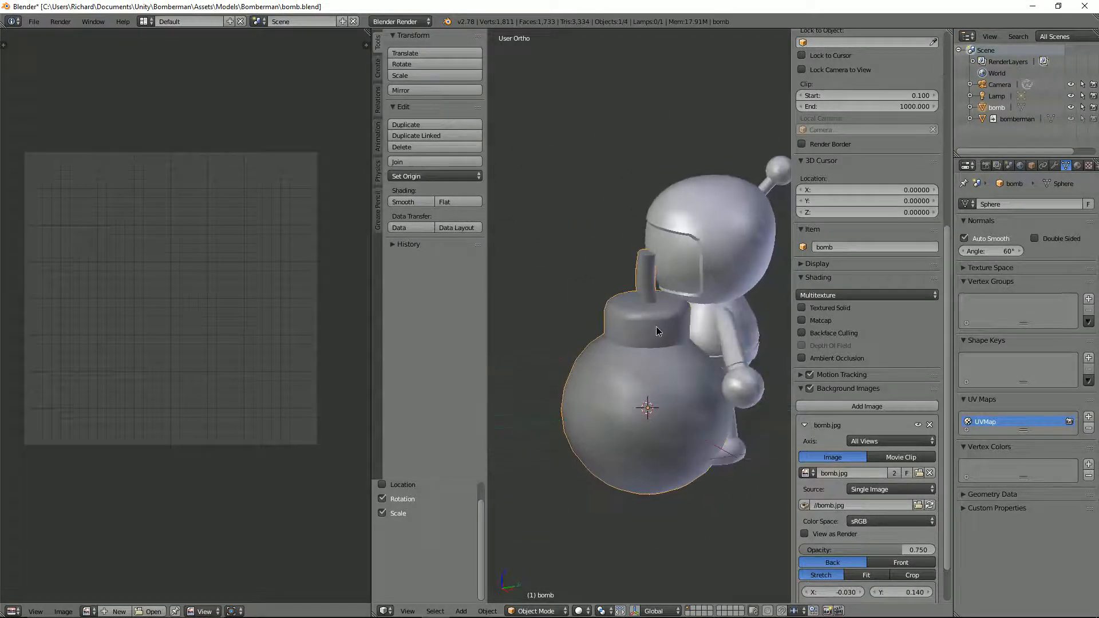
# - Delete the linked bomberman object from the scene
pyautogui.click(1001, 120)
pyautogui.press('s')
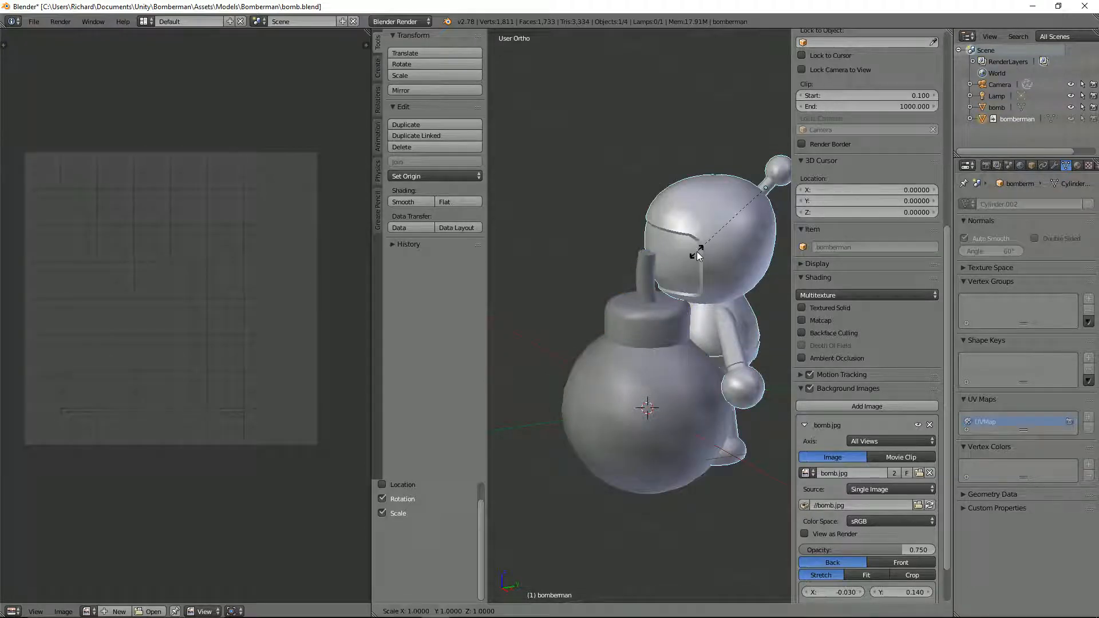
pyautogui.press('Escape')
pyautogui.press('x')
pyautogui.click(709, 237)
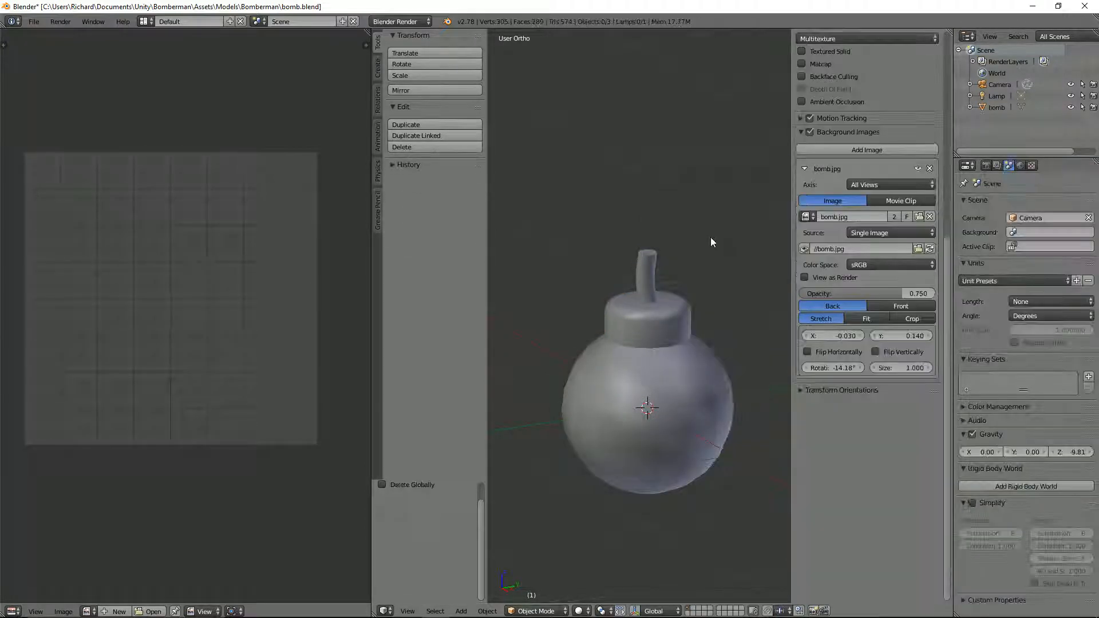
# - Export the scene as FBX over the existing bomb.fbx in the Bomberman models folder
pyautogui.moveTo(692, 302); pyautogui.dragTo(681, 359, button='middle')
pyautogui.click(34, 21)
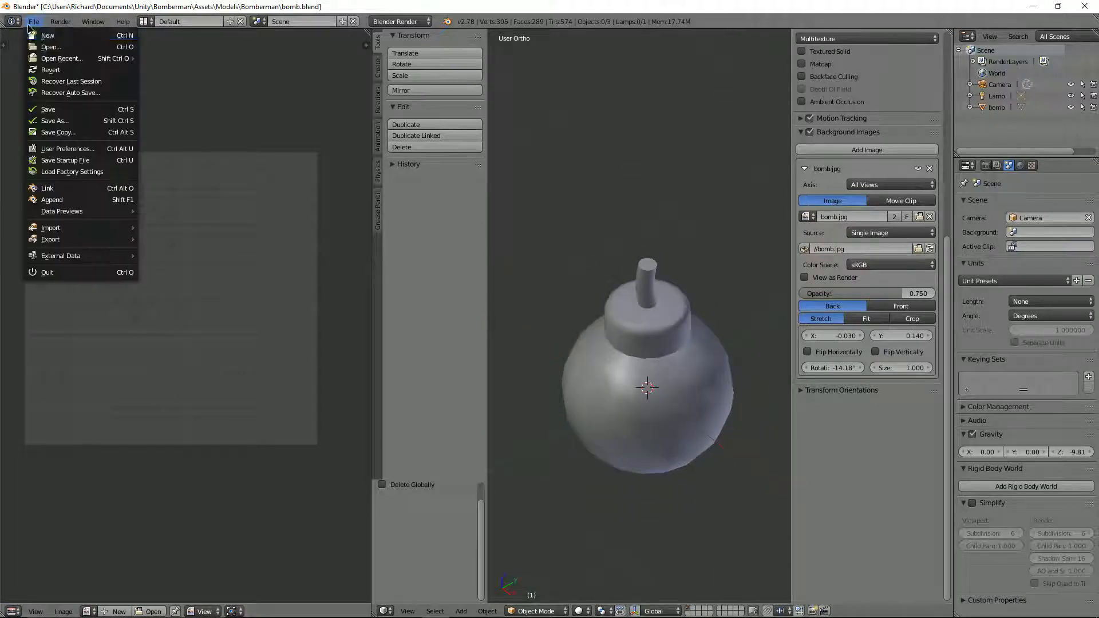
pyautogui.moveTo(112, 239)
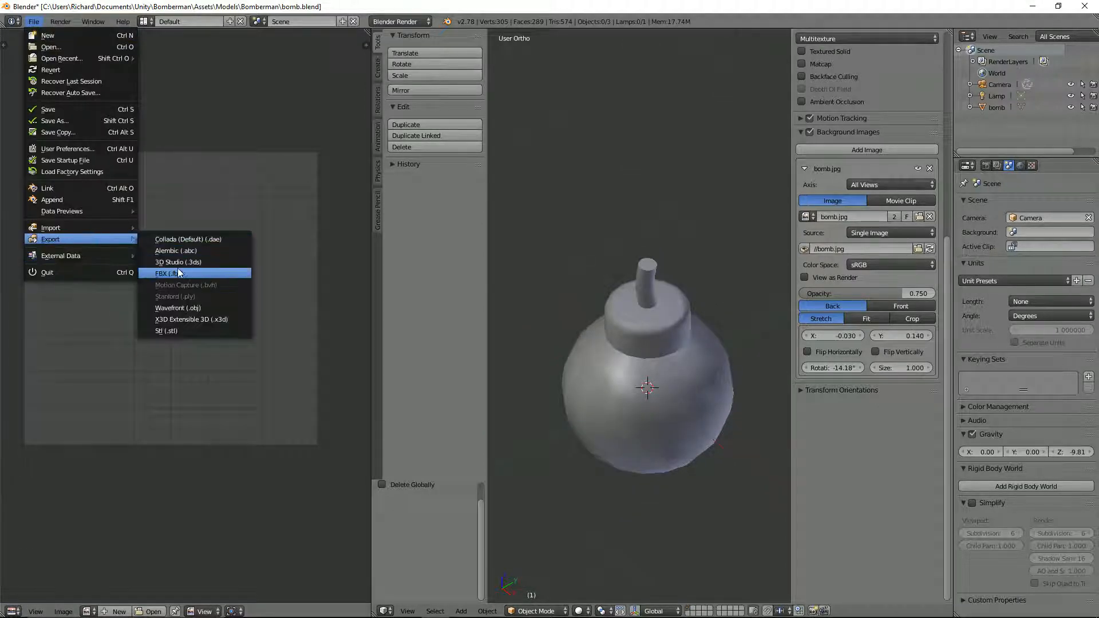
pyautogui.click(194, 273)
pyautogui.click(191, 103)
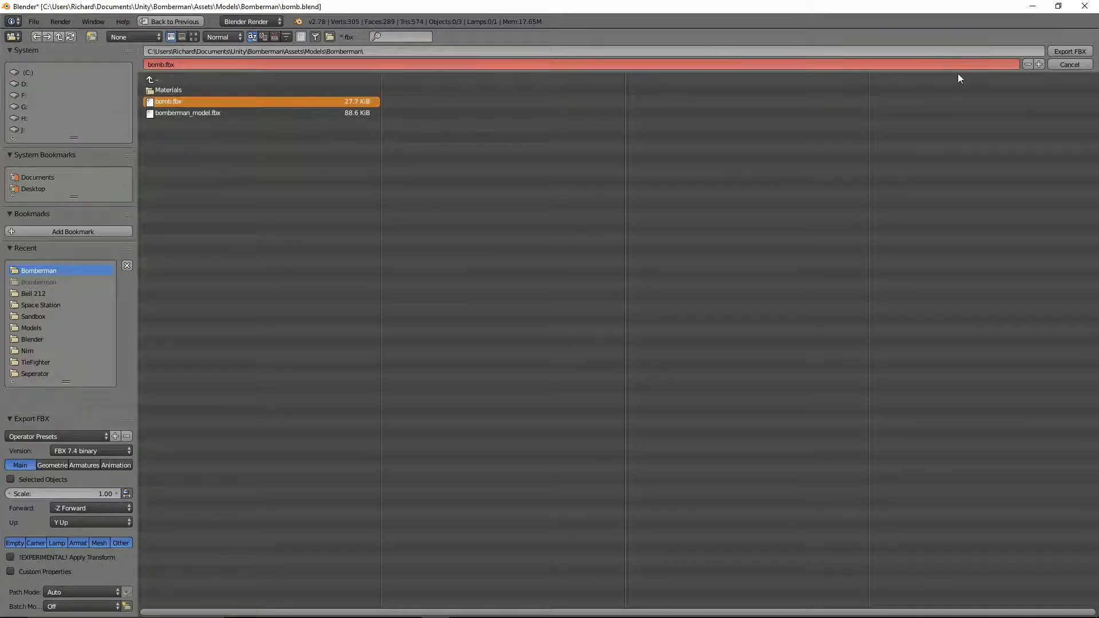
pyautogui.click(1061, 51)
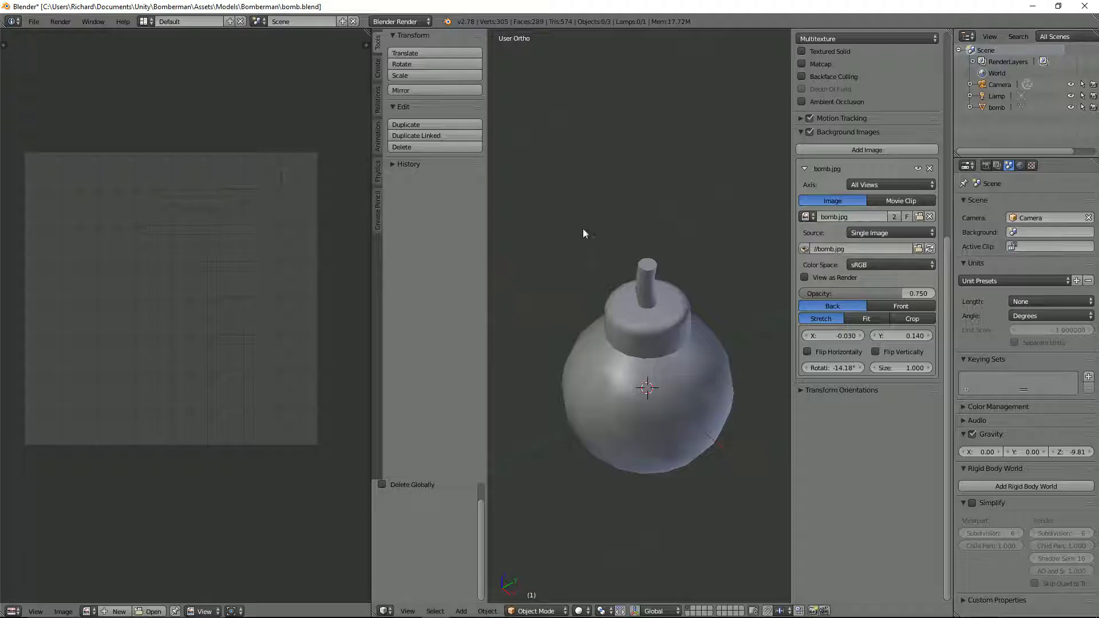
# - Save the Blender scene over the existing bomb.blend
pyautogui.moveTo(568, 280); pyautogui.dragTo(653, 228, button='middle')
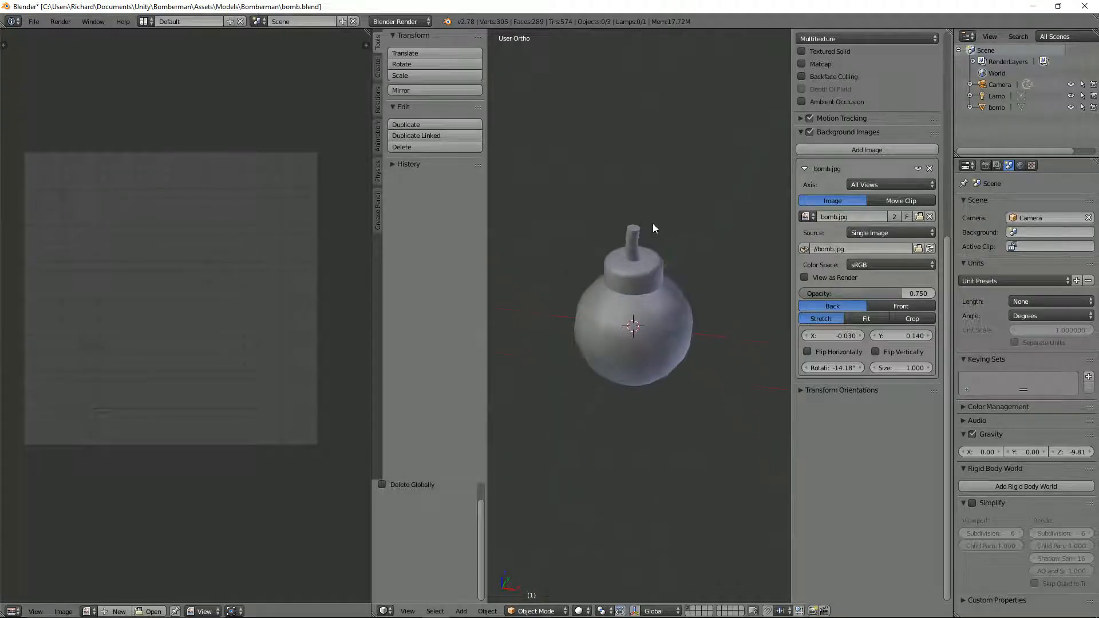
pyautogui.hotkey('ctrl', 's')
pyautogui.click(650, 226)
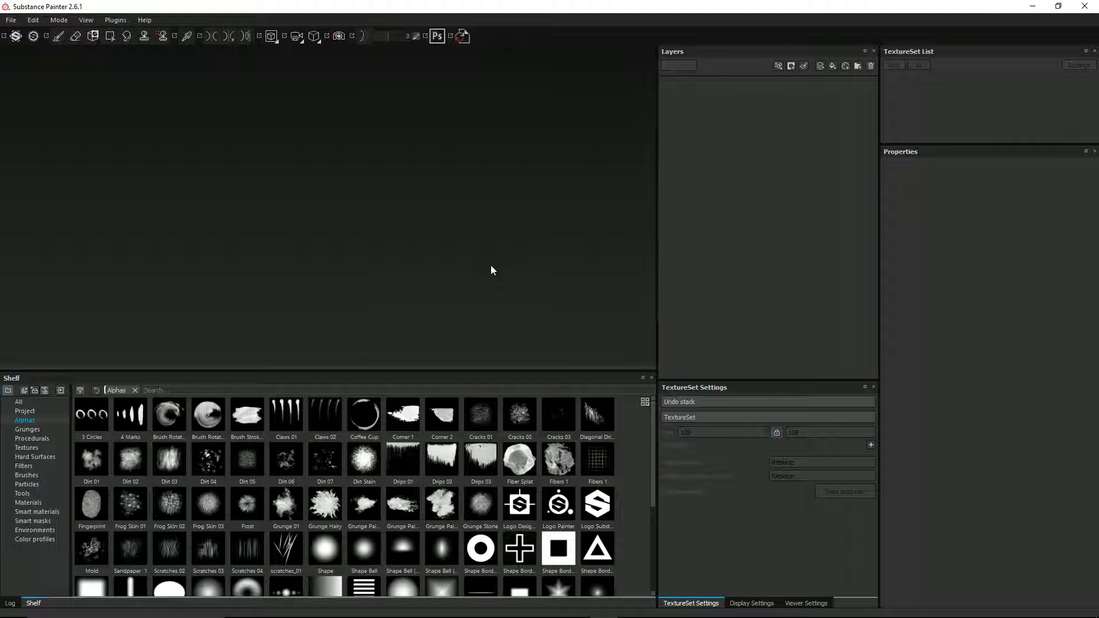
# - Switch to Substance Painter, enlarge the shelf's height, and bring up the list of recent project files
pyautogui.moveTo(531, 614)
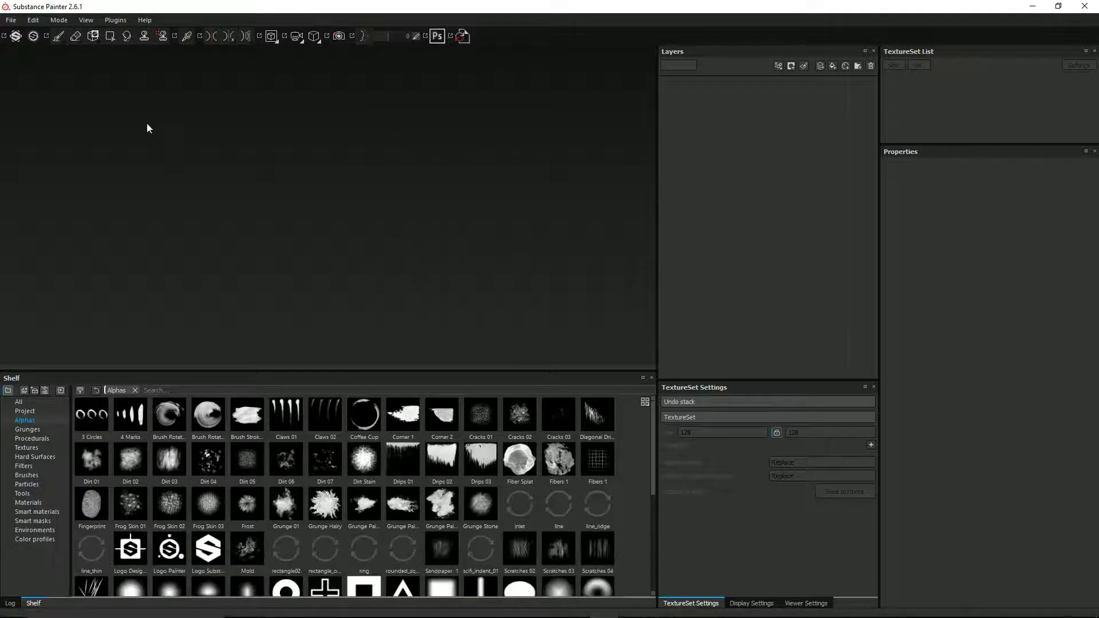
pyautogui.moveTo(174, 370); pyautogui.dragTo(171, 342)
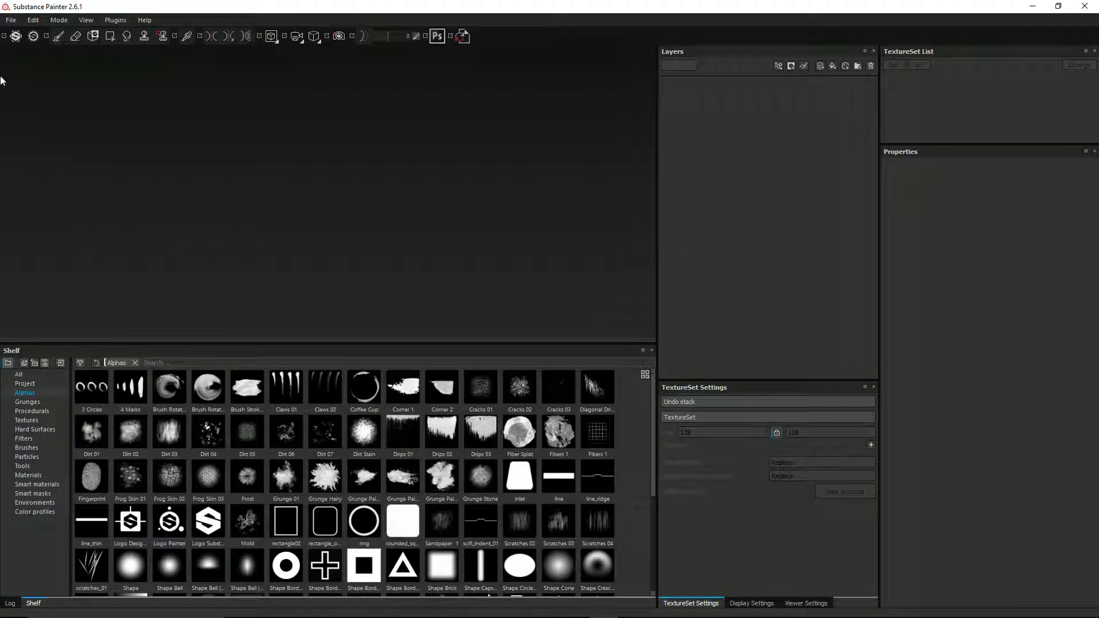
pyautogui.click(11, 21)
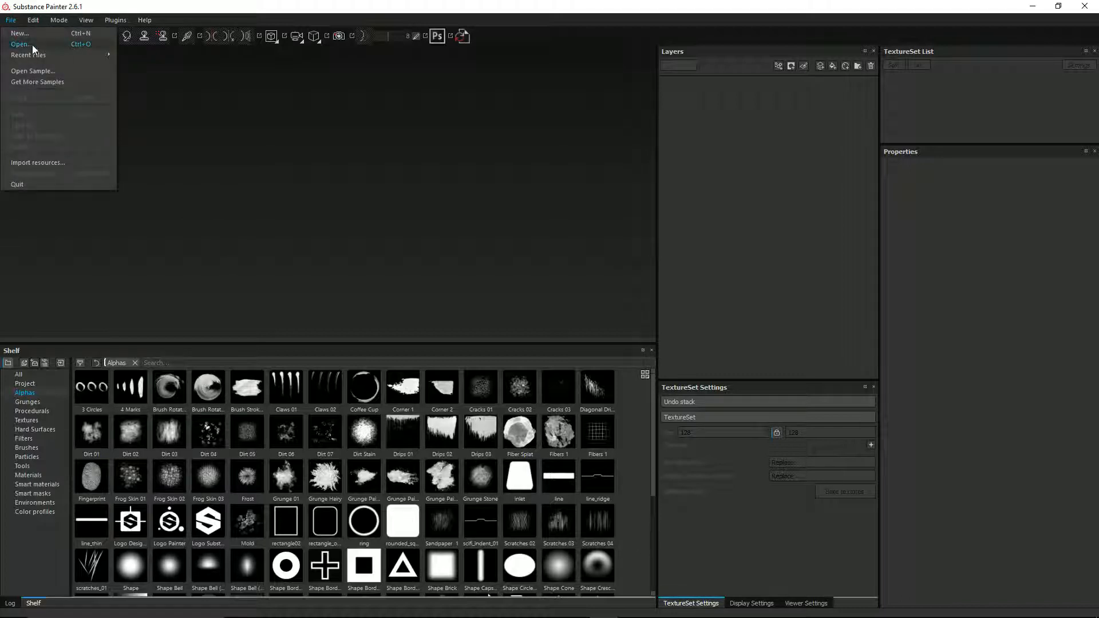
pyautogui.moveTo(39, 54)
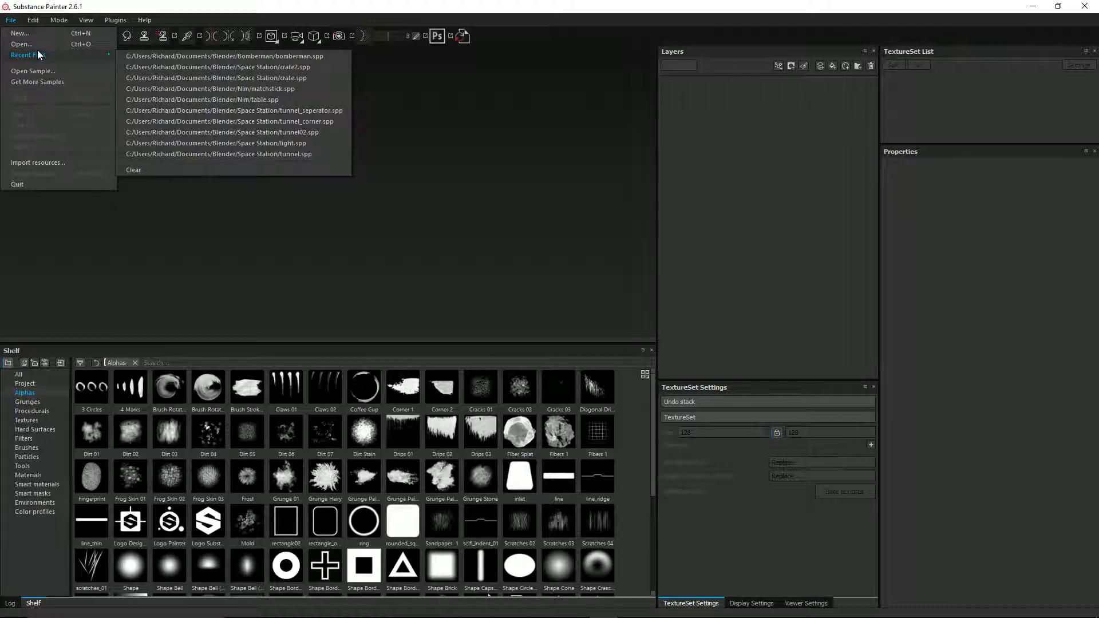
# - Create a new project using bomb.fbx from the Bomberman models folder as its mesh, keeping the 1024 document resolution
pyautogui.click(37, 32)
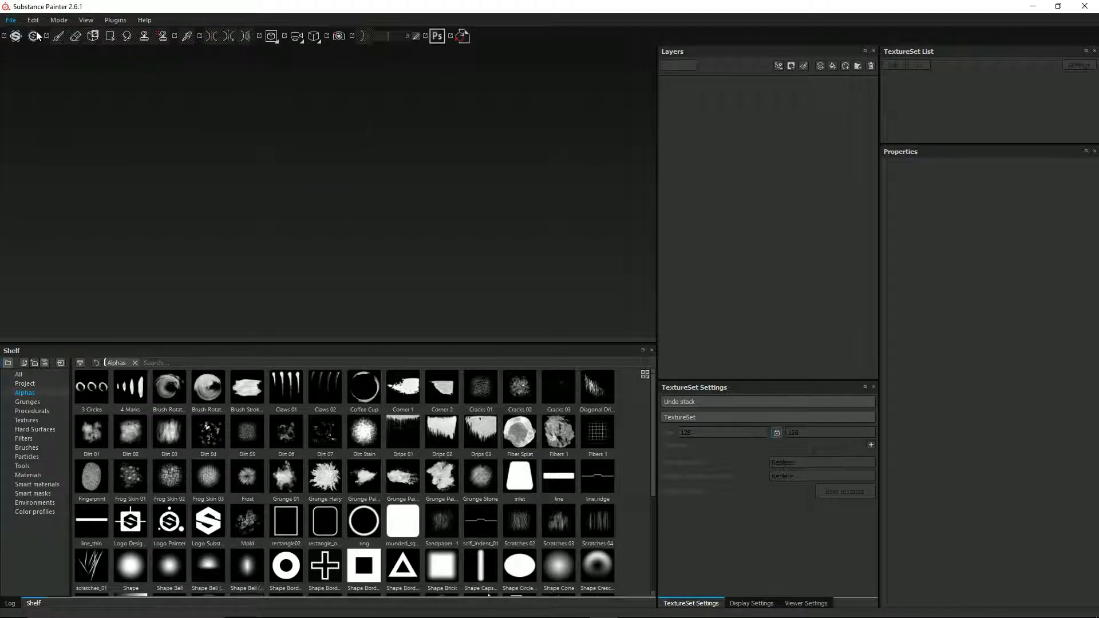
pyautogui.moveTo(513, 174); pyautogui.dragTo(460, 153)
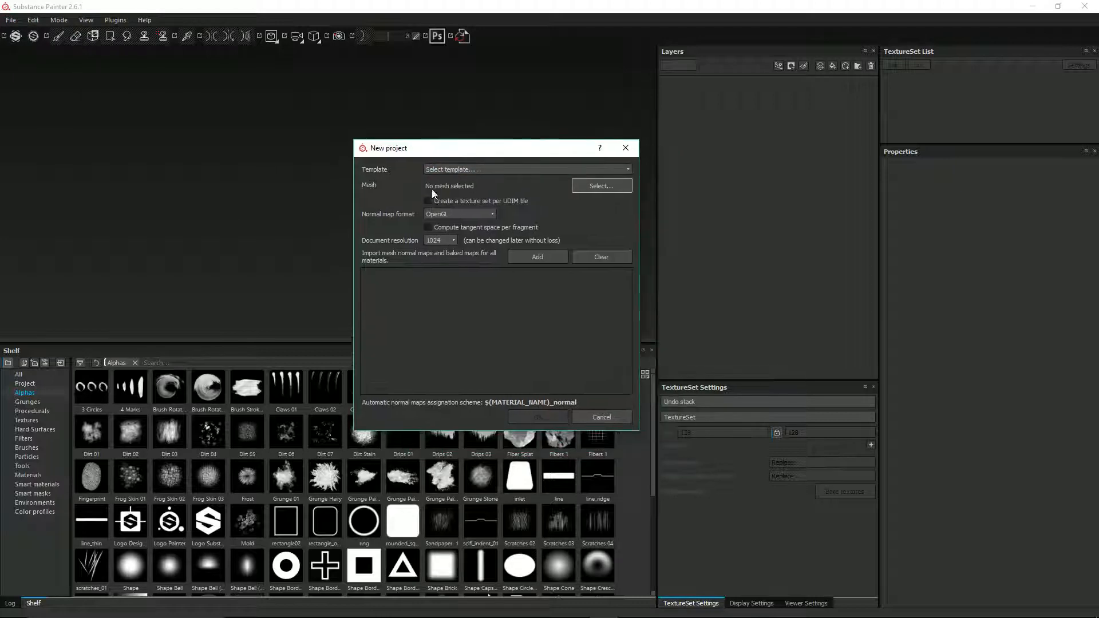
pyautogui.click(584, 187)
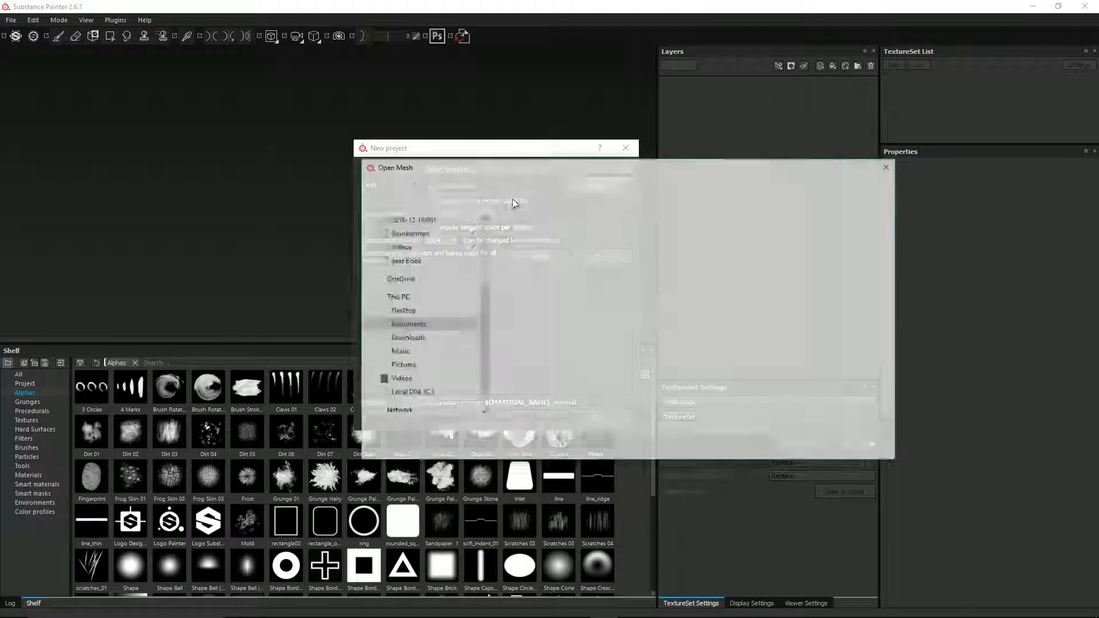
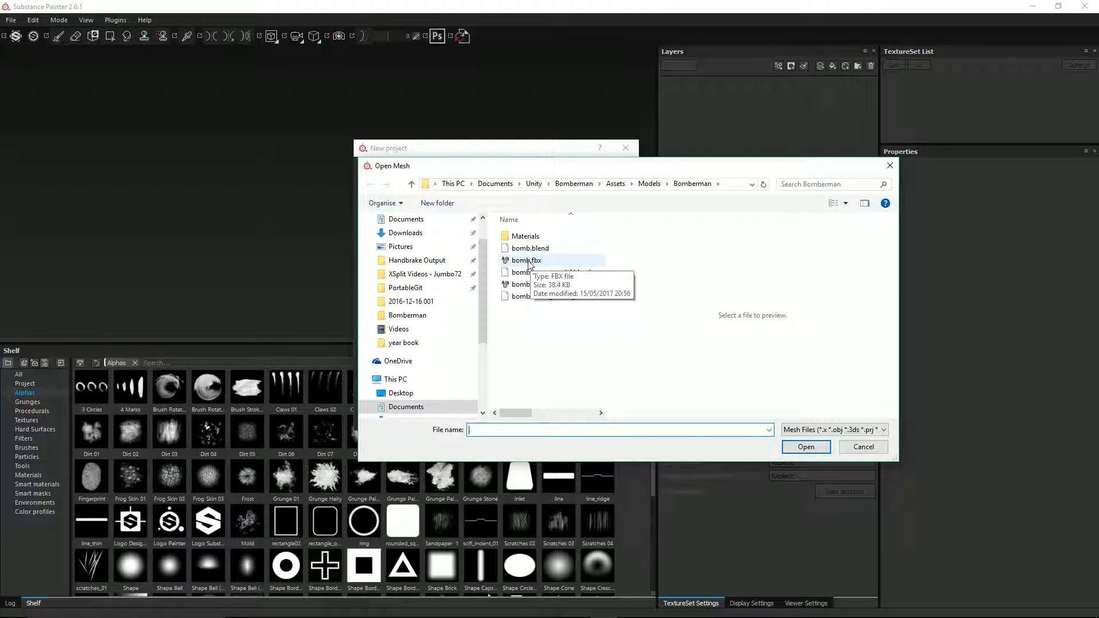
pyautogui.doubleClick(526, 260)
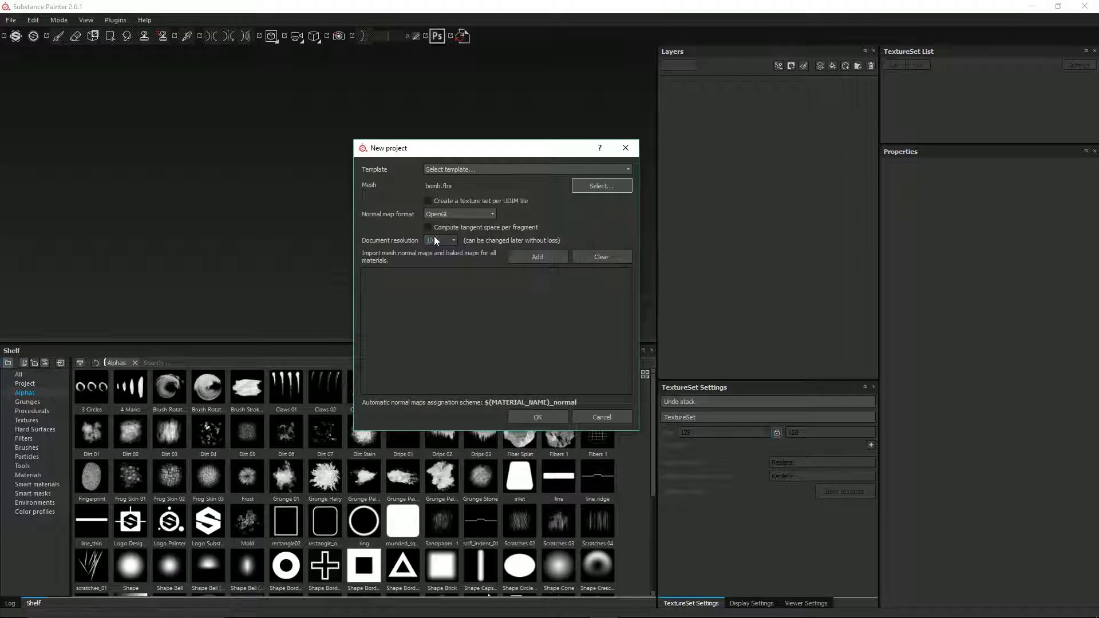
pyautogui.click(551, 413)
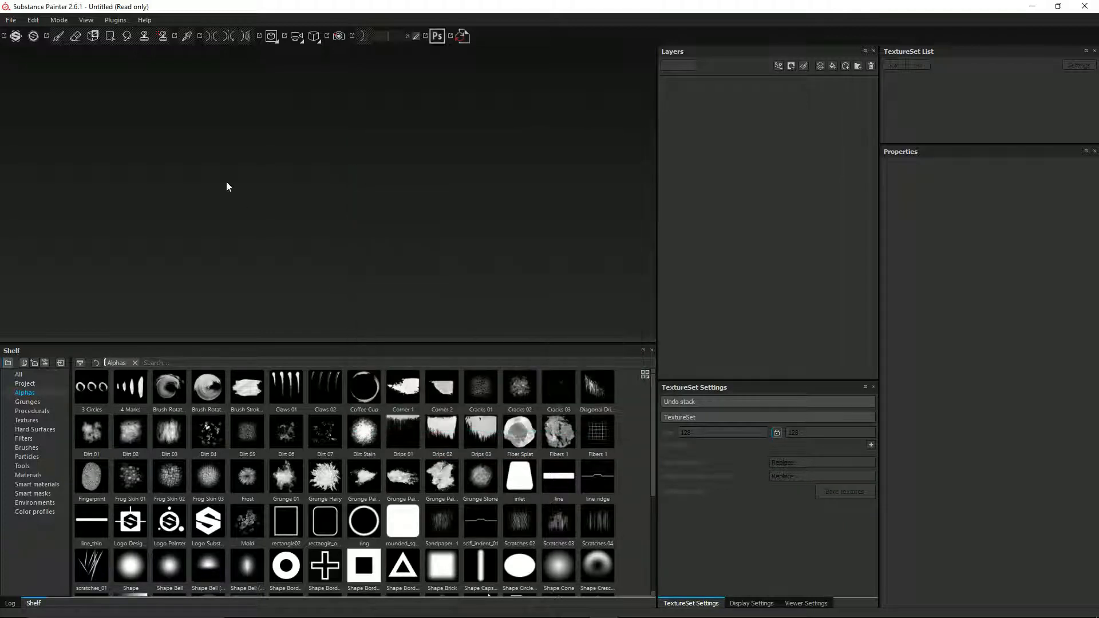
# - Bake the DefaultMaterial textures at an output size of 1024 with Subsampling 4x4 antialiasing
pyautogui.keyDown('alt'); pyautogui.moveTo(424, 178); pyautogui.dragTo(381, 204); pyautogui.keyUp('alt')
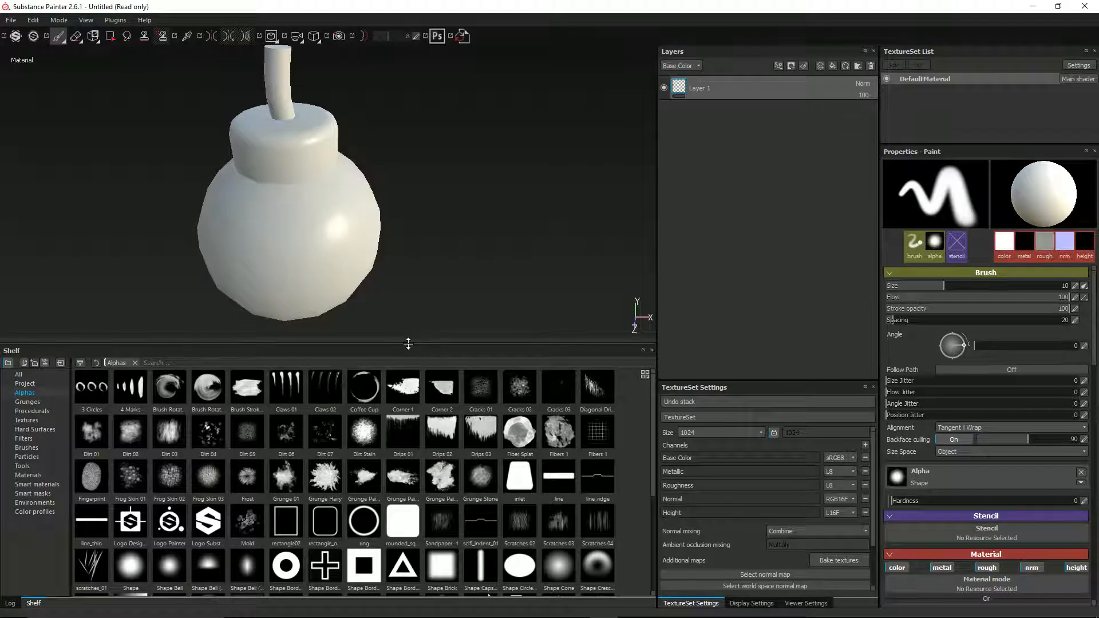
pyautogui.moveTo(408, 343); pyautogui.dragTo(409, 369)
pyautogui.keyDown('alt'); pyautogui.moveTo(412, 277); pyautogui.dragTo(346, 229); pyautogui.keyUp('alt')
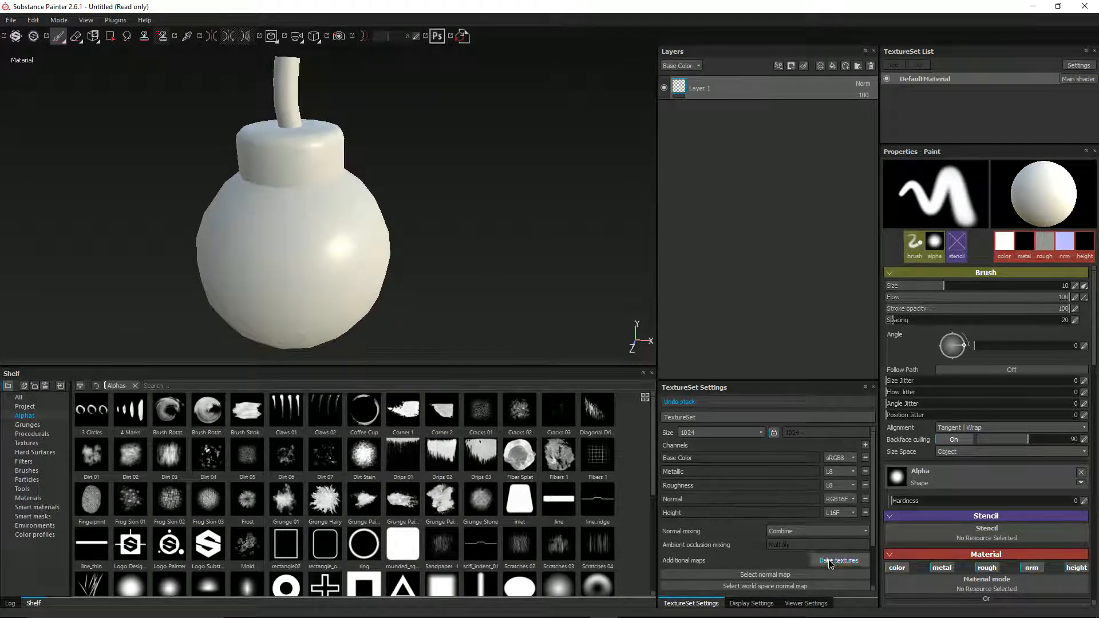
pyautogui.click(831, 561)
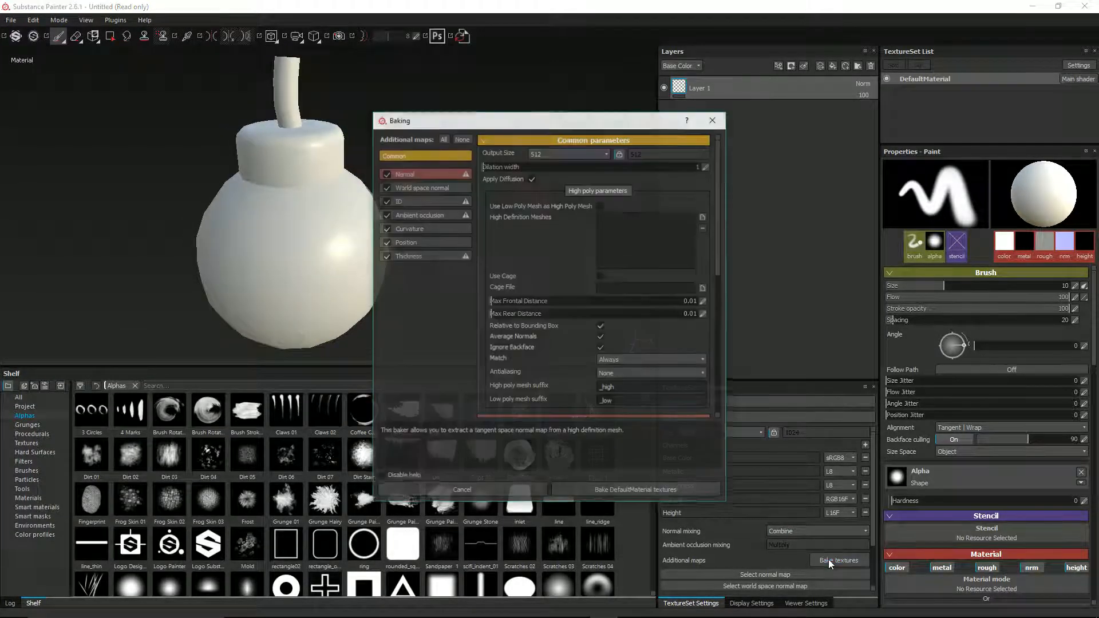
pyautogui.click(549, 153)
pyautogui.click(550, 200)
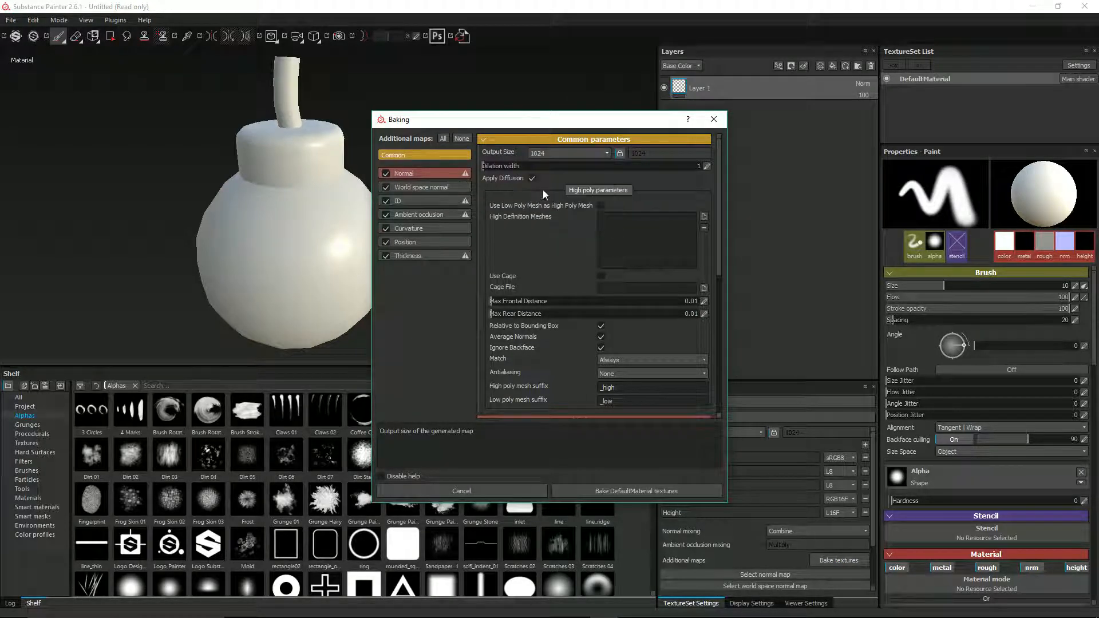
pyautogui.click(621, 373)
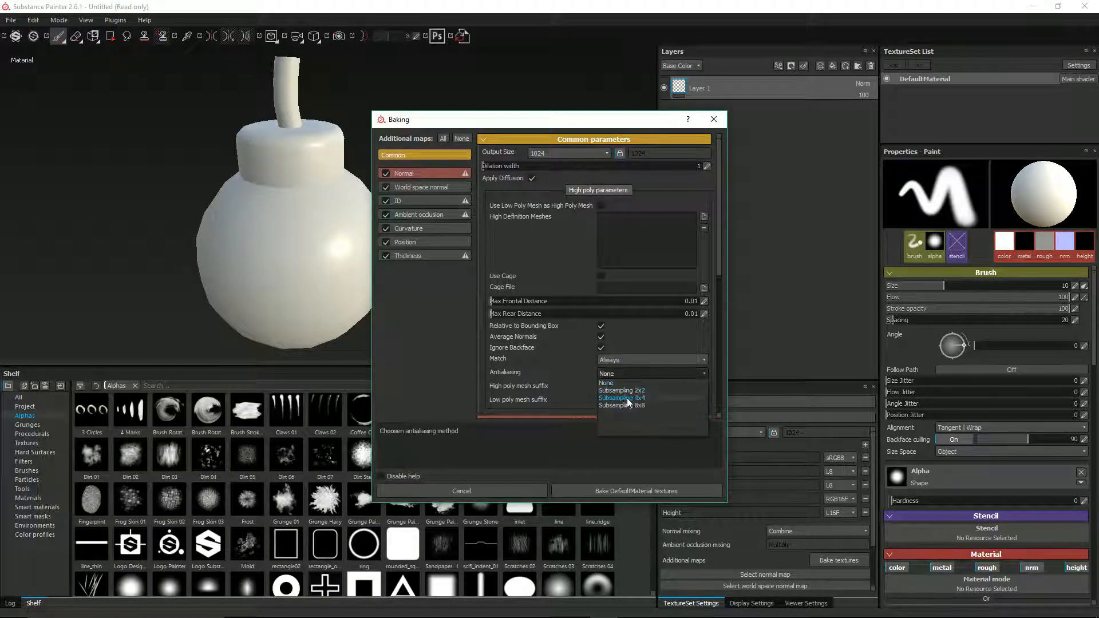
pyautogui.click(627, 398)
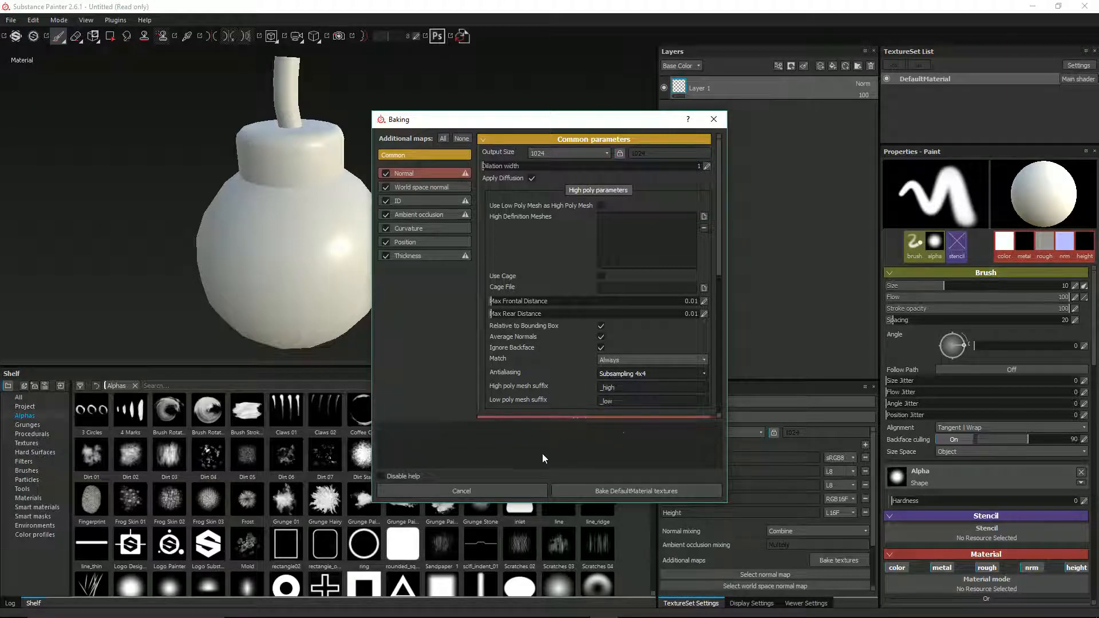
pyautogui.click(630, 490)
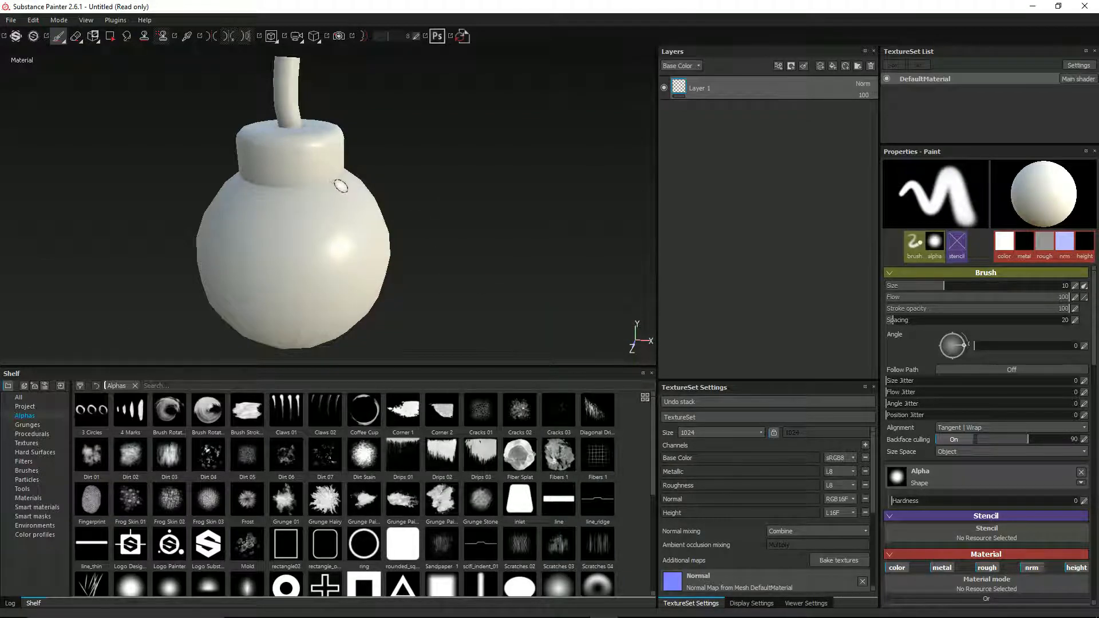
# - Enlarge the 3D viewport and examine the baked bomb from several angles
pyautogui.moveTo(307, 368); pyautogui.dragTo(306, 389)
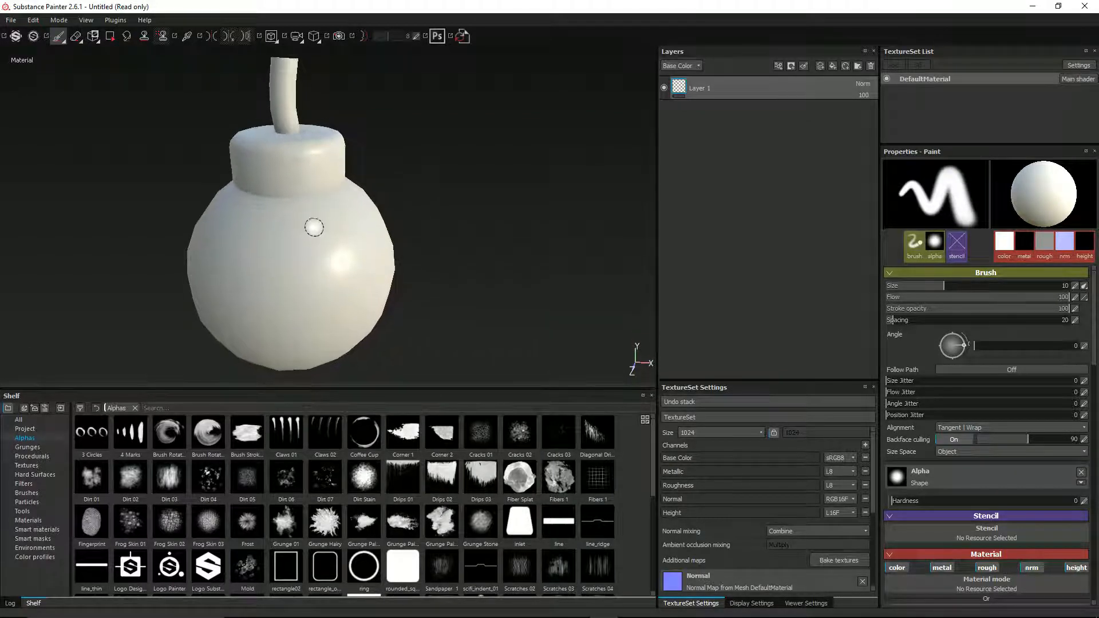
pyautogui.keyDown('alt'); pyautogui.moveTo(314, 227); pyautogui.dragTo(306, 200); pyautogui.keyUp('alt')
pyautogui.keyDown('alt'); pyautogui.moveTo(330, 200); pyautogui.dragTo(382, 190, button='middle'); pyautogui.keyUp('alt')
pyautogui.moveTo(344, 190)
pyautogui.keyDown('alt'); pyautogui.mouseDown()
pyautogui.moveTo(307, 188)
pyautogui.moveTo(338, 194)
pyautogui.mouseUp(); pyautogui.keyUp('alt')
pyautogui.keyDown('alt'); pyautogui.moveTo(339, 194); pyautogui.dragTo(351, 196, button='middle'); pyautogui.keyUp('alt')
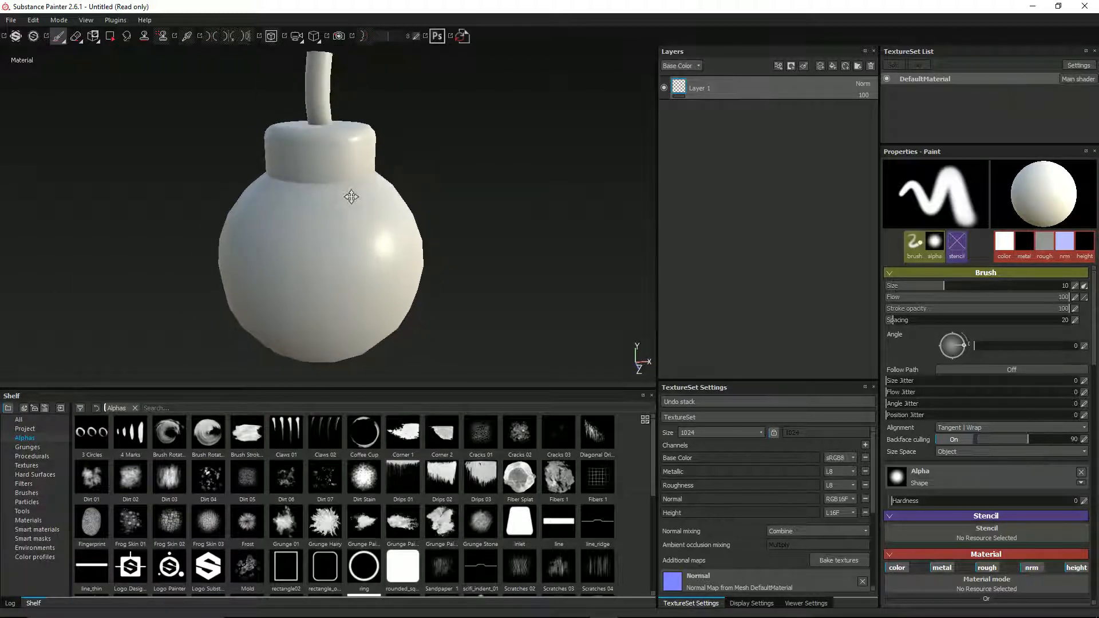
pyautogui.moveTo(352, 197)
pyautogui.keyDown('alt'); pyautogui.mouseDown()
pyautogui.moveTo(321, 208)
pyautogui.moveTo(321, 220)
pyautogui.moveTo(343, 209)
pyautogui.moveTo(299, 205)
pyautogui.moveTo(309, 184)
pyautogui.moveTo(361, 177)
pyautogui.moveTo(375, 229)
pyautogui.mouseUp(); pyautogui.keyUp('alt')
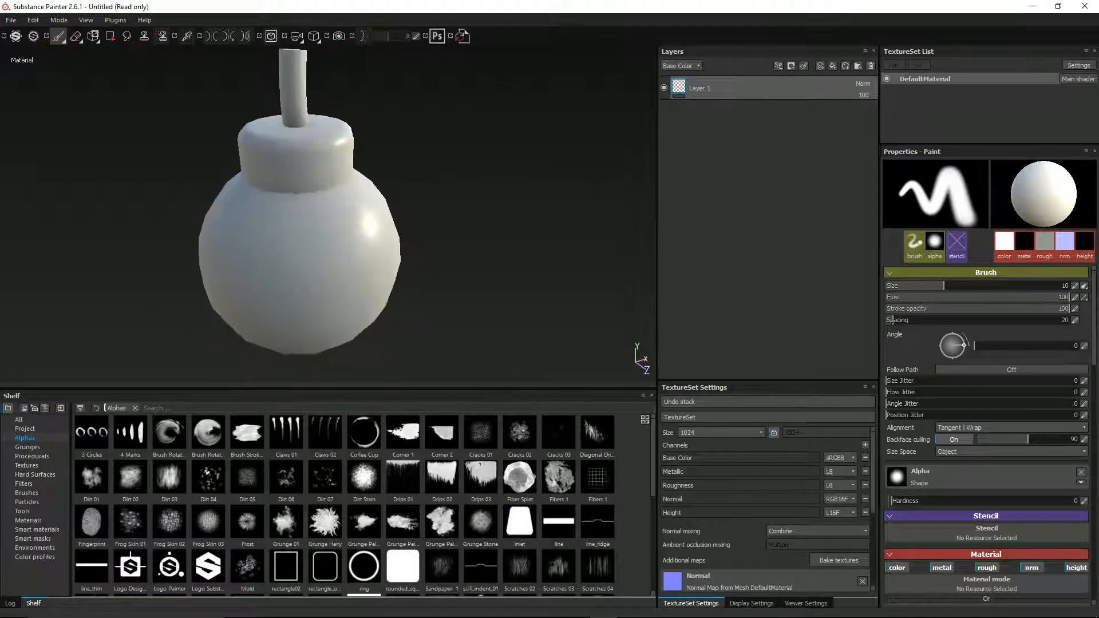
pyautogui.keyDown('alt'); pyautogui.moveTo(385, 181); pyautogui.dragTo(369, 160); pyautogui.keyUp('alt')
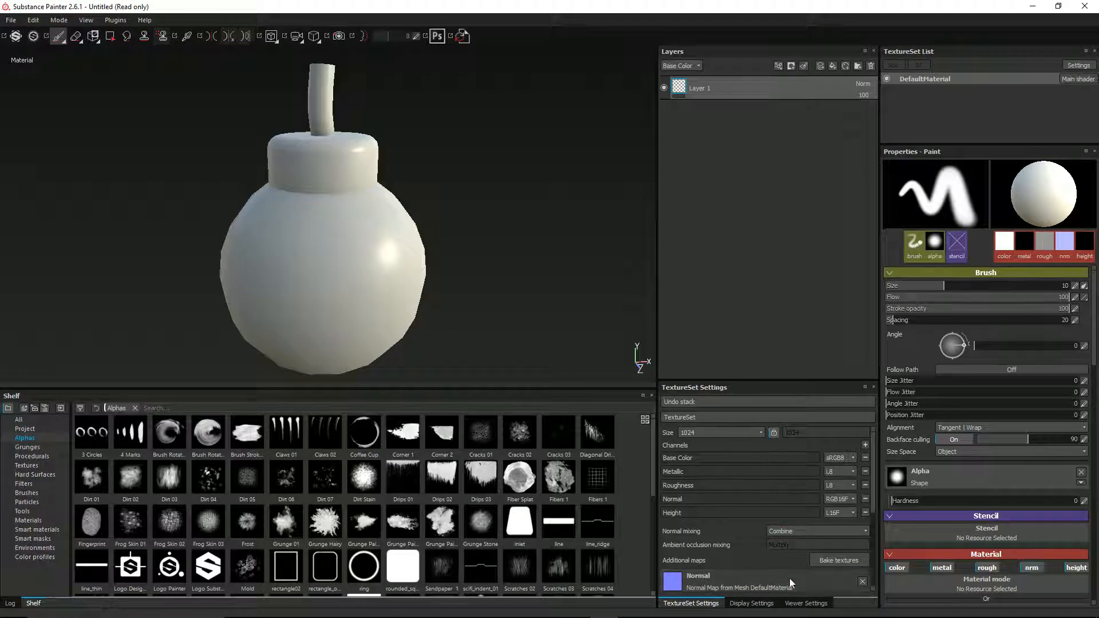
# - Set the viewer's environment opacity to 48 and its environment blur to 3
pyautogui.click(804, 603)
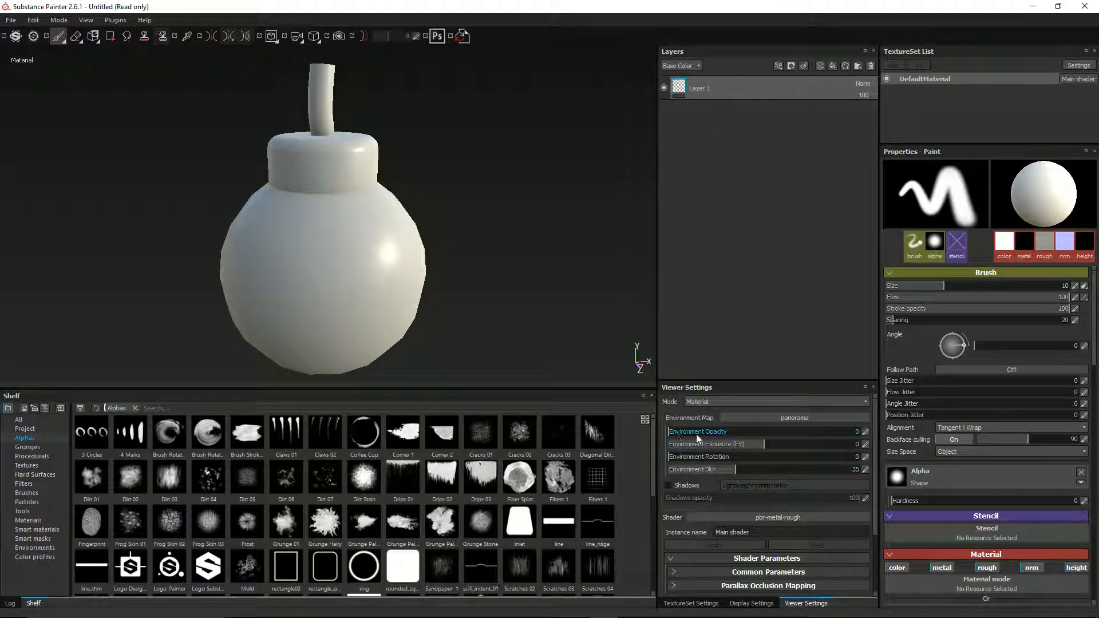
pyautogui.moveTo(697, 436); pyautogui.dragTo(761, 435)
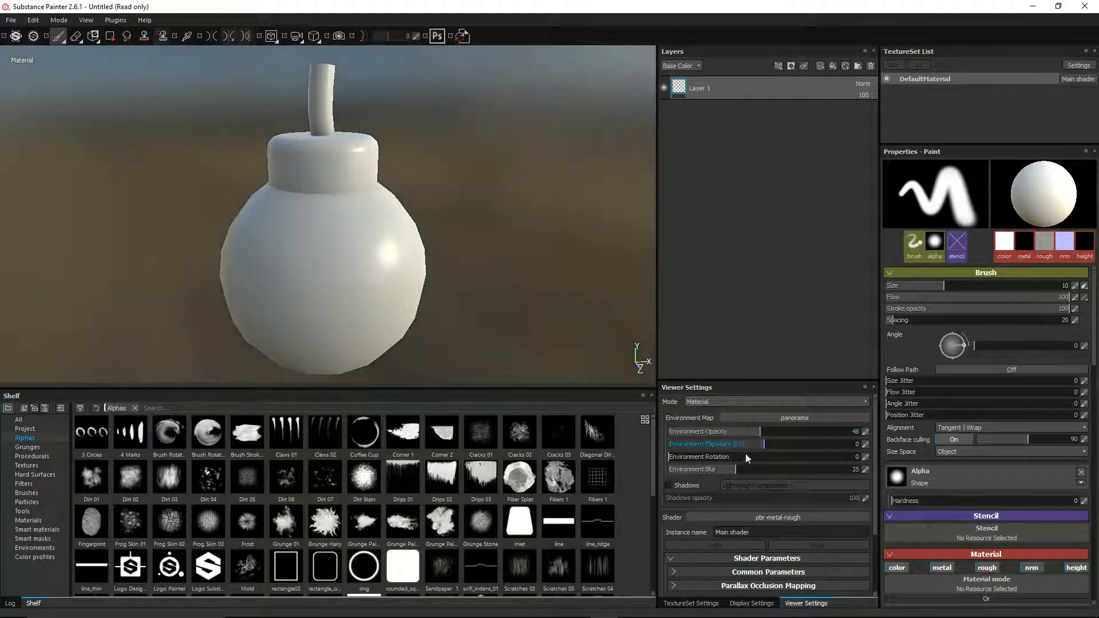
pyautogui.click(735, 470)
pyautogui.moveTo(735, 471); pyautogui.dragTo(672, 470)
# - Change the environment map to over_the_clouds
pyautogui.keyDown('alt'); pyautogui.moveTo(441, 252); pyautogui.dragTo(499, 345); pyautogui.keyUp('alt')
pyautogui.scroll(-3, 377, 260)
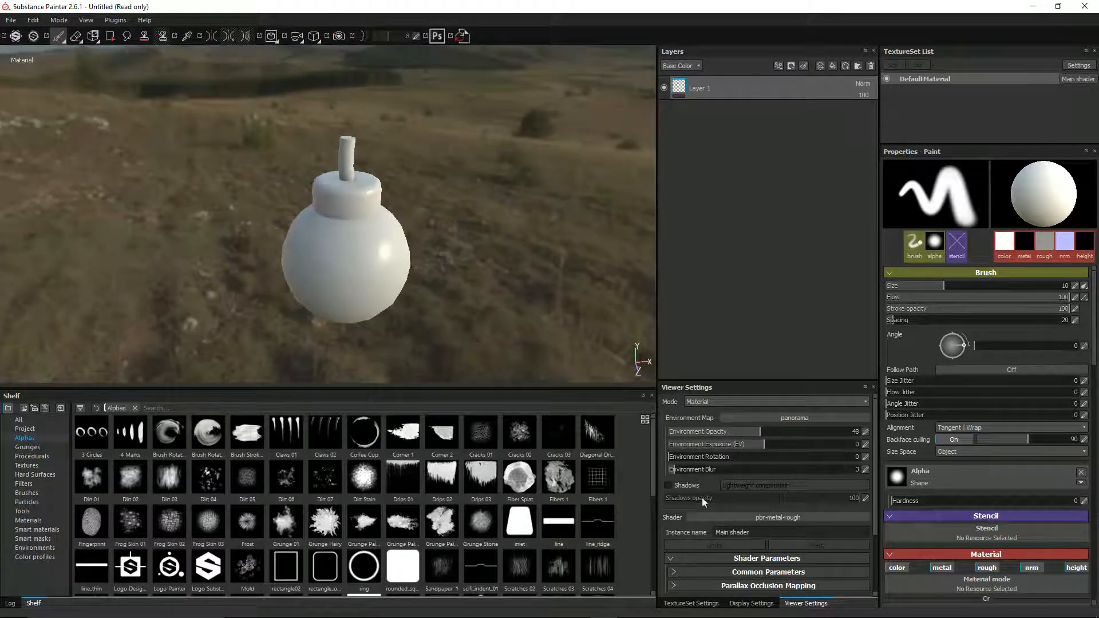
pyautogui.click(748, 416)
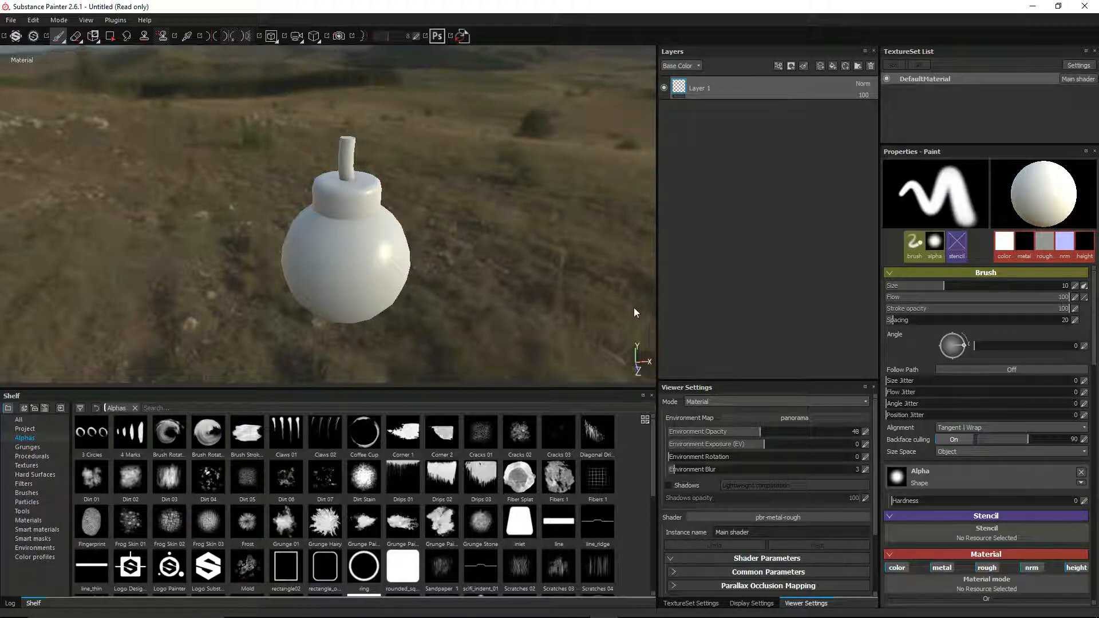
pyautogui.keyDown('alt'); pyautogui.moveTo(403, 192); pyautogui.dragTo(444, 213); pyautogui.keyUp('alt')
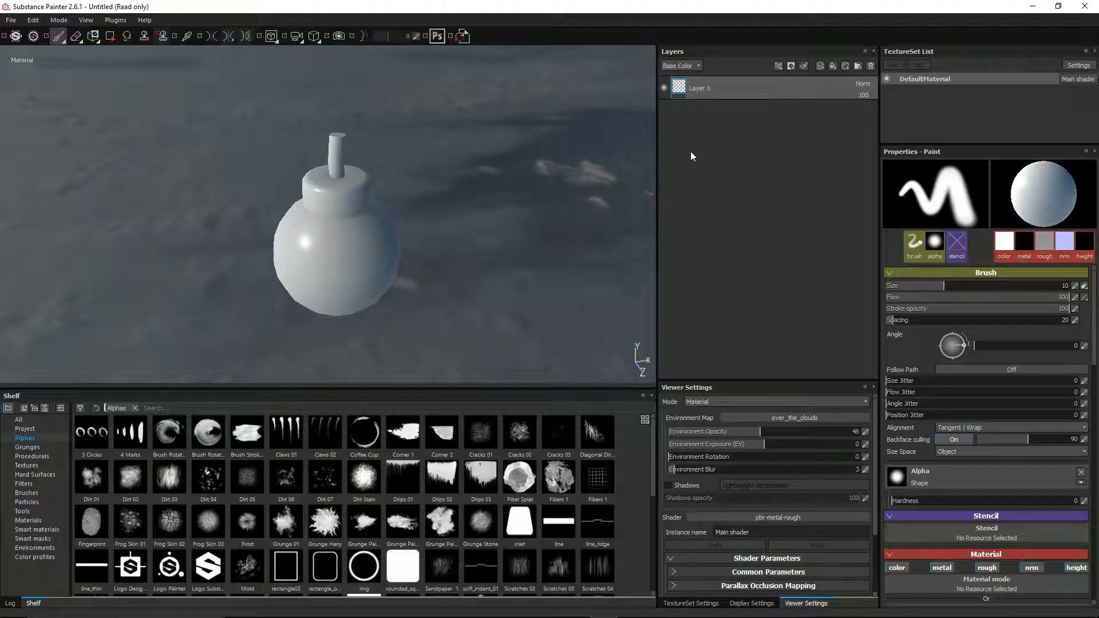
# - Delete Layer 1, search the smart materials for "gun" and add Steel Gun Painted to the layer stack
pyautogui.click(872, 67)
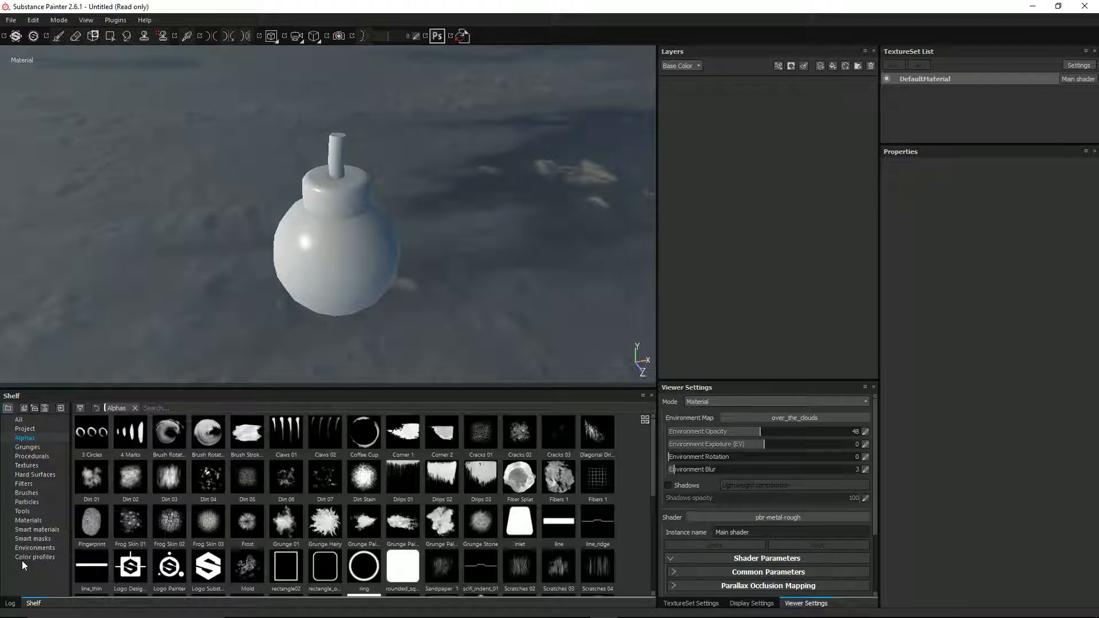
pyautogui.click(29, 531)
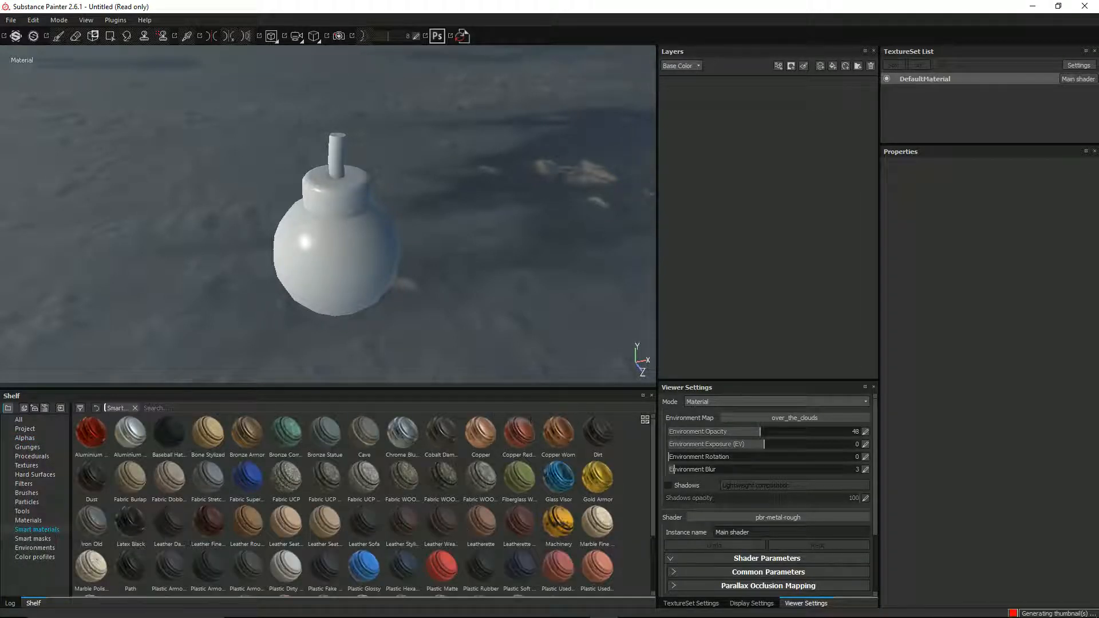
pyautogui.click(169, 408)
pyautogui.write('gun')
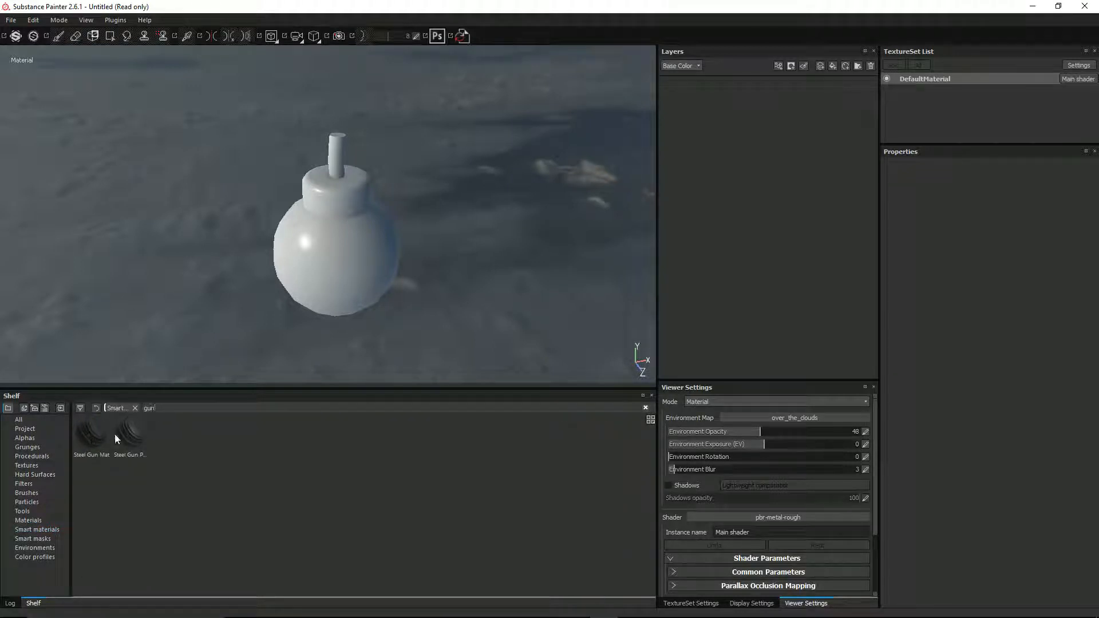
pyautogui.moveTo(126, 432)
pyautogui.mouseDown()
pyautogui.moveTo(601, 232)
pyautogui.moveTo(746, 122)
pyautogui.mouseUp()
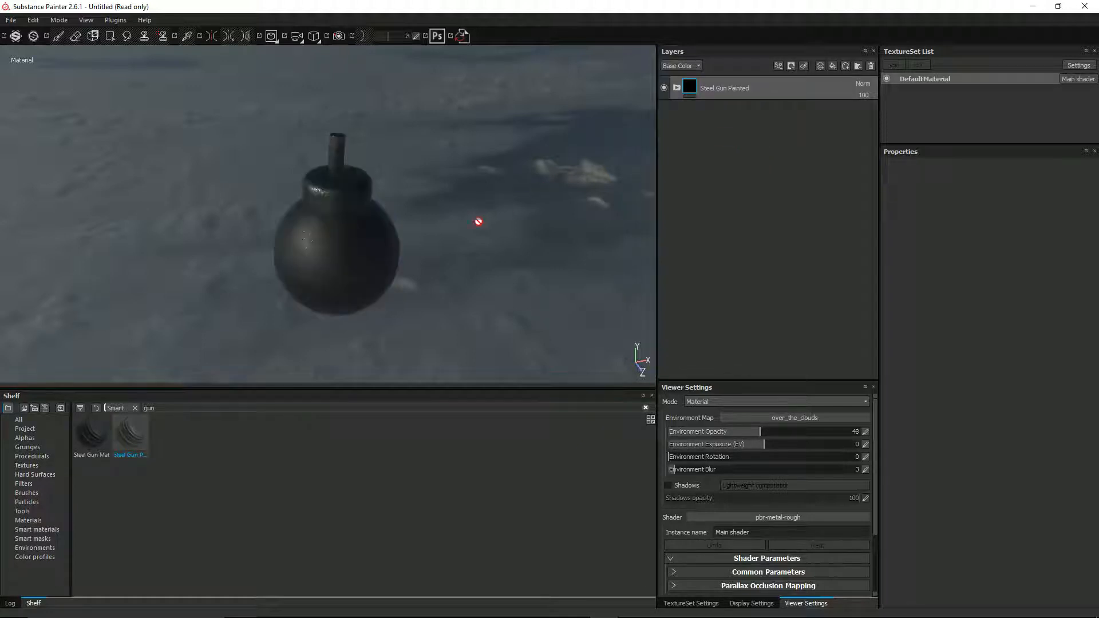
# - Examine the painted steel surface on the bomb's body, cap and fuse up close and from several angles
pyautogui.scroll(5, 380, 247)
pyautogui.scroll(-1, 380, 246)
pyautogui.keyDown('alt'); pyautogui.moveTo(380, 246); pyautogui.dragTo(385, 221); pyautogui.keyUp('alt')
pyautogui.scroll(3, 385, 220)
pyautogui.moveTo(235, 210)
pyautogui.keyDown('alt'); pyautogui.mouseDown()
pyautogui.moveTo(319, 179)
pyautogui.moveTo(273, 215)
pyautogui.moveTo(218, 179)
pyautogui.mouseUp(); pyautogui.keyUp('alt')
pyautogui.scroll(-3, 295, 196)
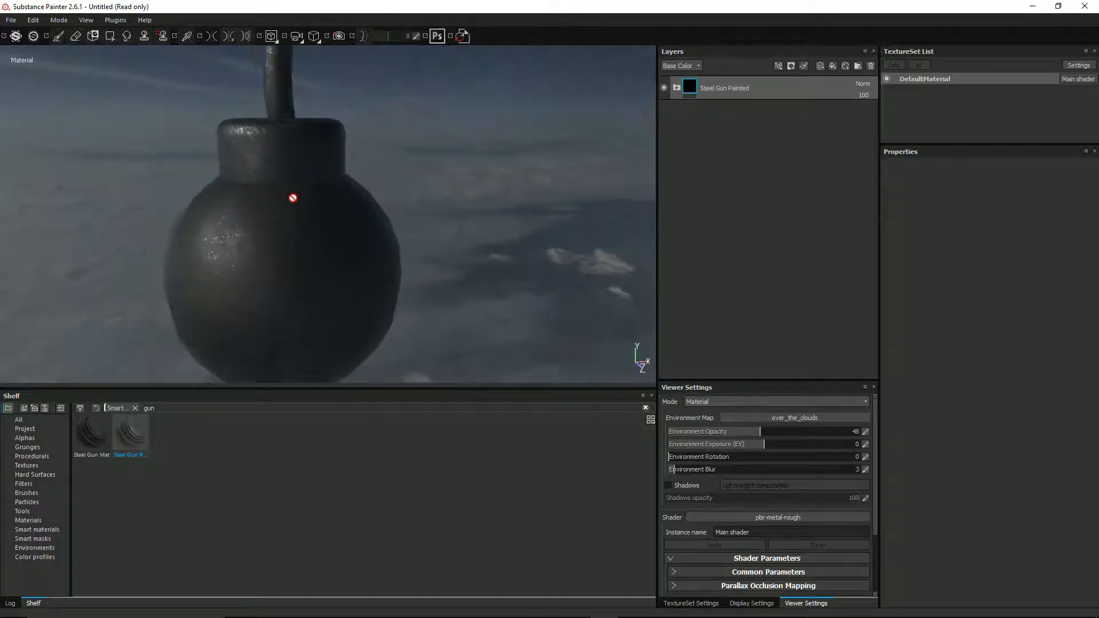
pyautogui.moveTo(270, 238)
pyautogui.keyDown('alt'); pyautogui.mouseDown()
pyautogui.moveTo(385, 269)
pyautogui.moveTo(214, 226)
pyautogui.moveTo(370, 250)
pyautogui.moveTo(266, 257)
pyautogui.mouseUp(); pyautogui.keyUp('alt')
pyautogui.scroll(3, 305, 255)
pyautogui.keyDown('alt'); pyautogui.moveTo(219, 235); pyautogui.dragTo(186, 123); pyautogui.keyUp('alt')
pyautogui.keyDown('alt'); pyautogui.moveTo(301, 166); pyautogui.dragTo(404, 187); pyautogui.keyUp('alt')
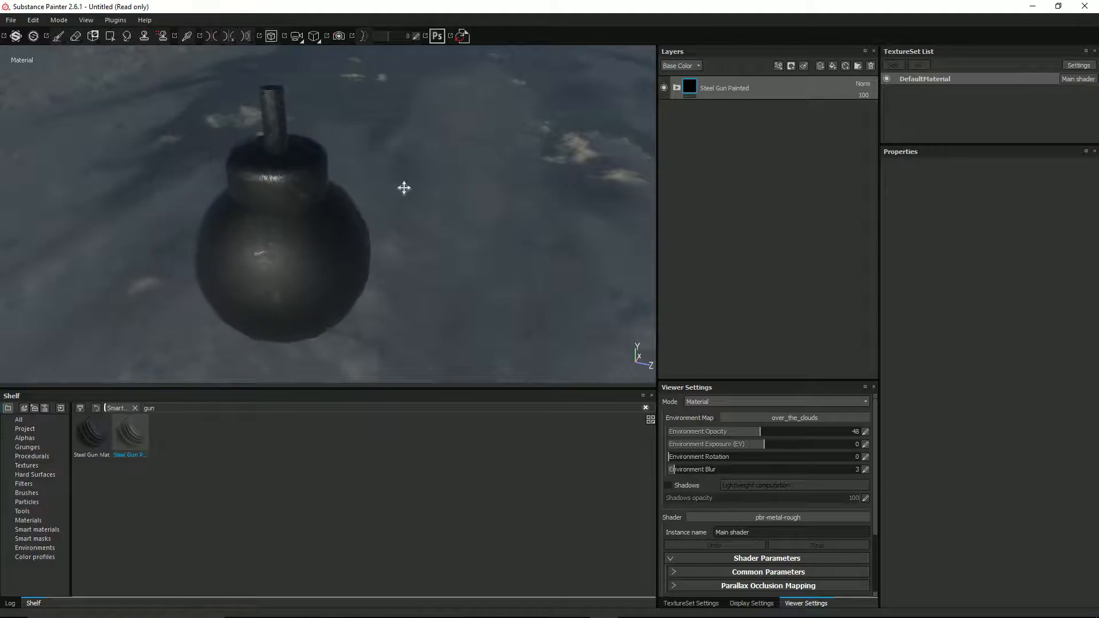
# - Add a fill layer with a black mask above the Scratches layer inside the Steel Gun Painted folder
pyautogui.click(676, 89)
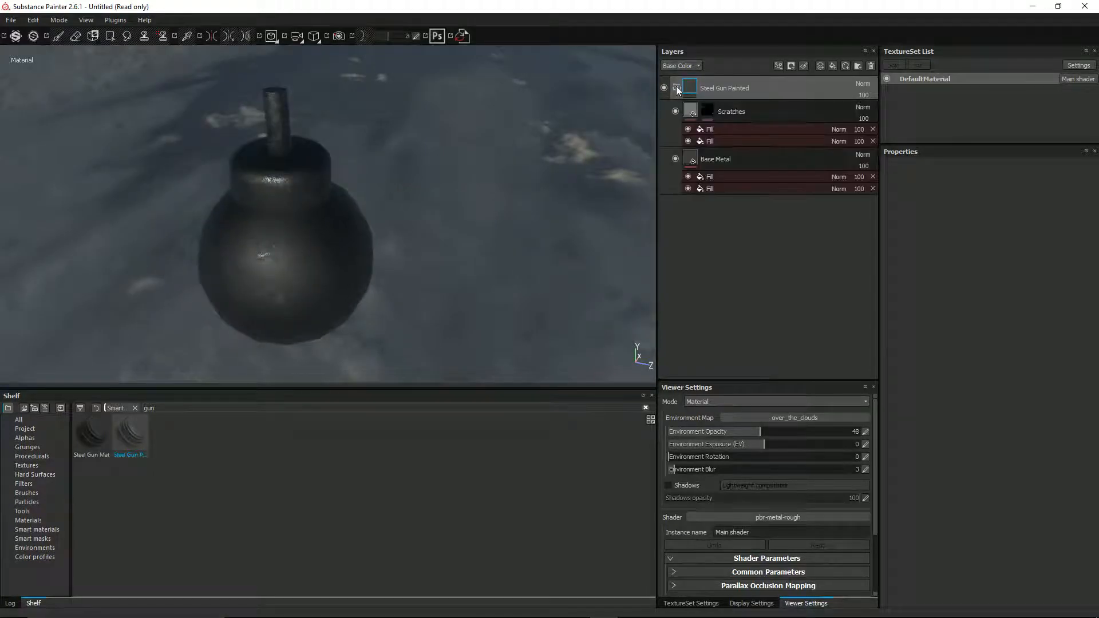
pyautogui.click(738, 111)
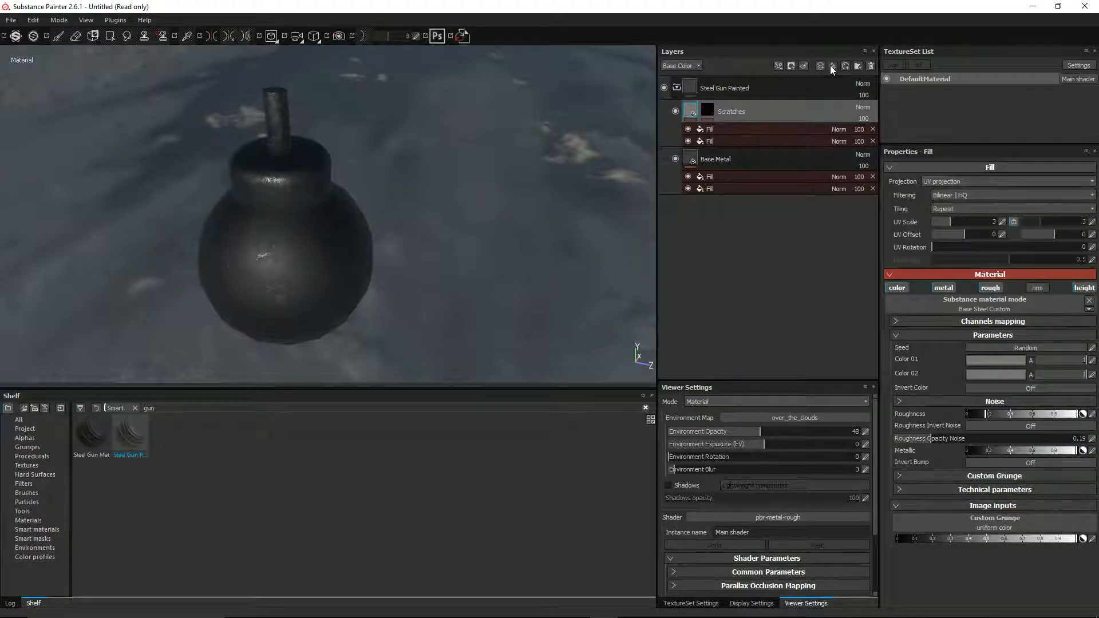
pyautogui.click(832, 66)
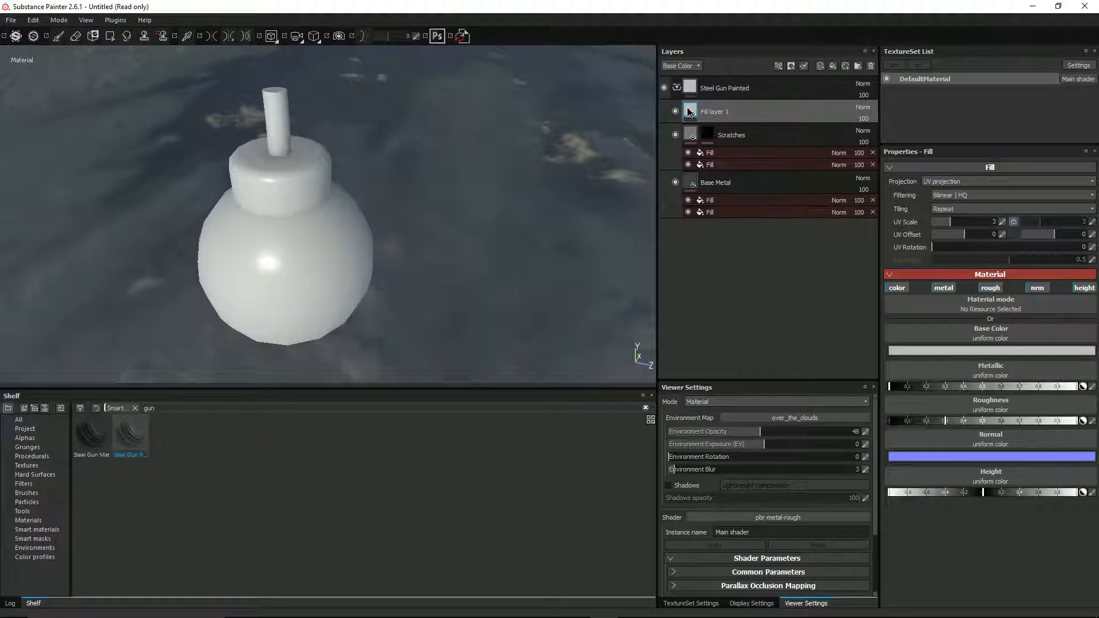
pyautogui.rightClick(689, 112)
pyautogui.click(718, 125)
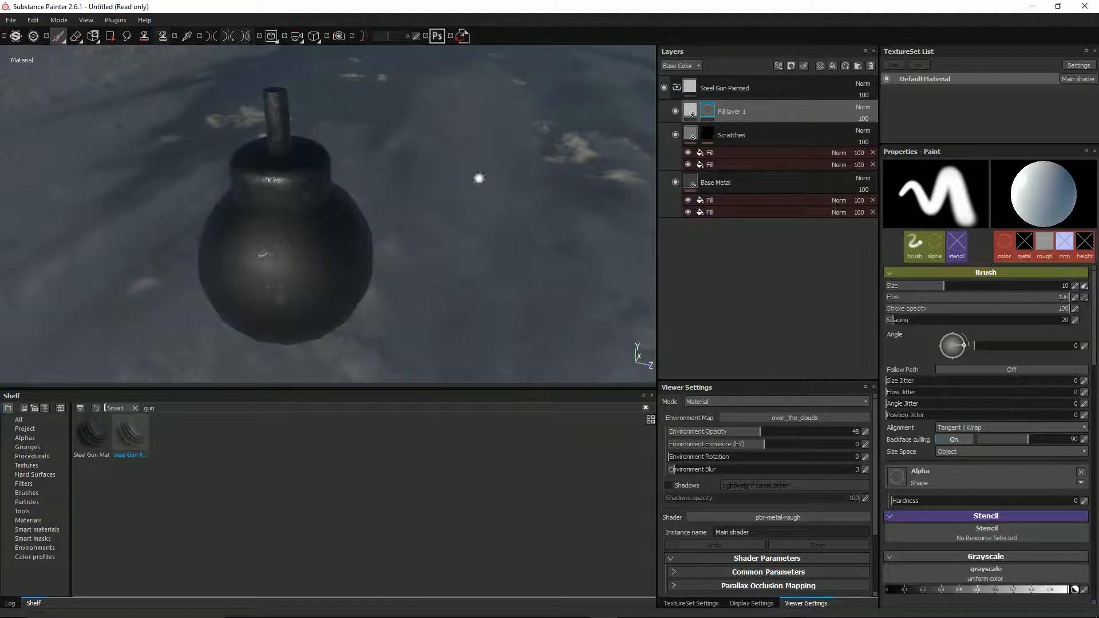
# - Add an MG Dirt generator to the black mask of Fill layer 1
pyautogui.keyDown('alt'); pyautogui.moveTo(444, 196); pyautogui.dragTo(567, 154); pyautogui.keyUp('alt')
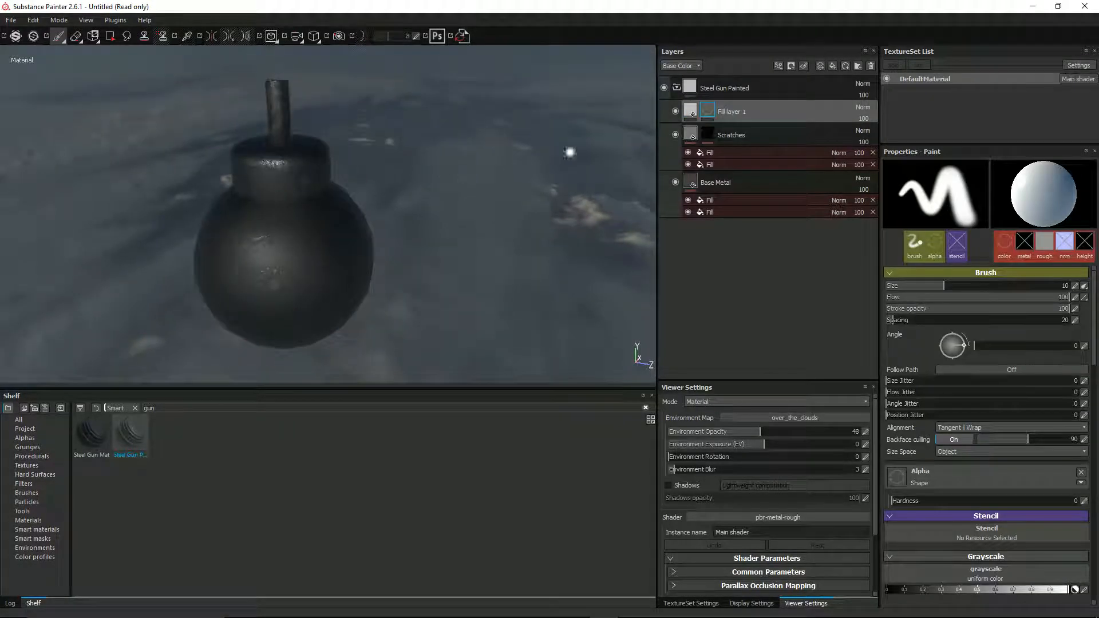
pyautogui.rightClick(711, 110)
pyautogui.click(740, 363)
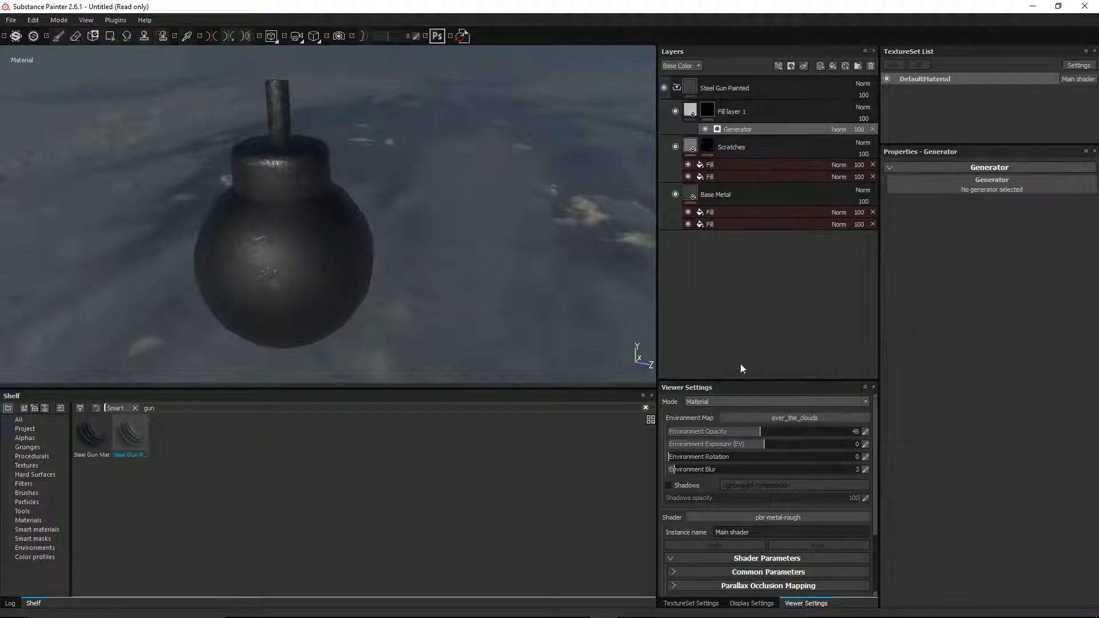
pyautogui.click(925, 182)
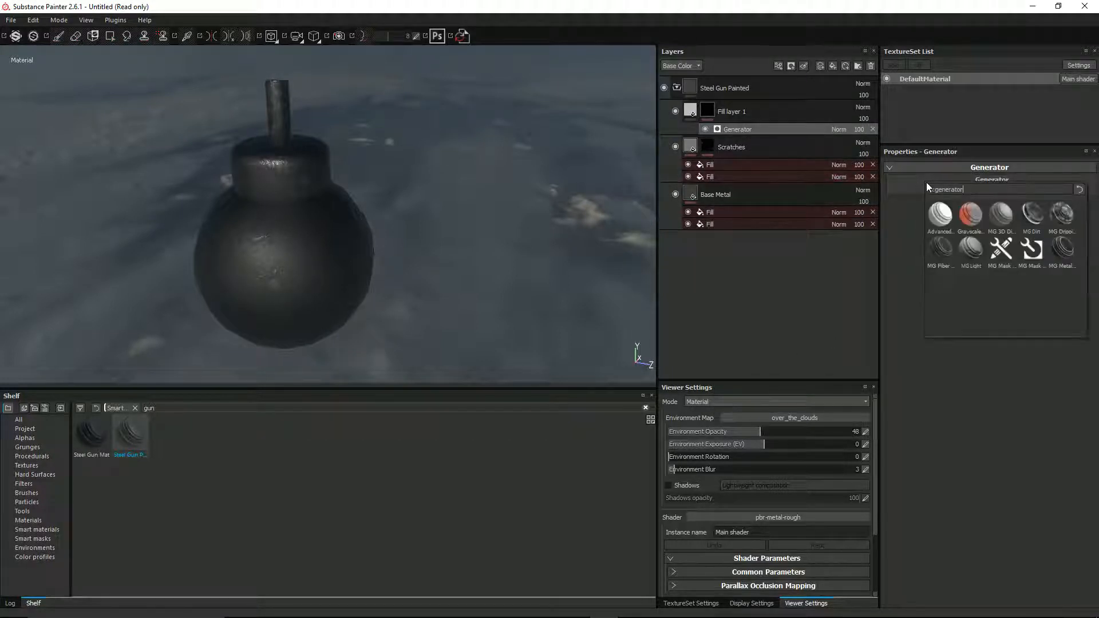
pyautogui.click(1033, 213)
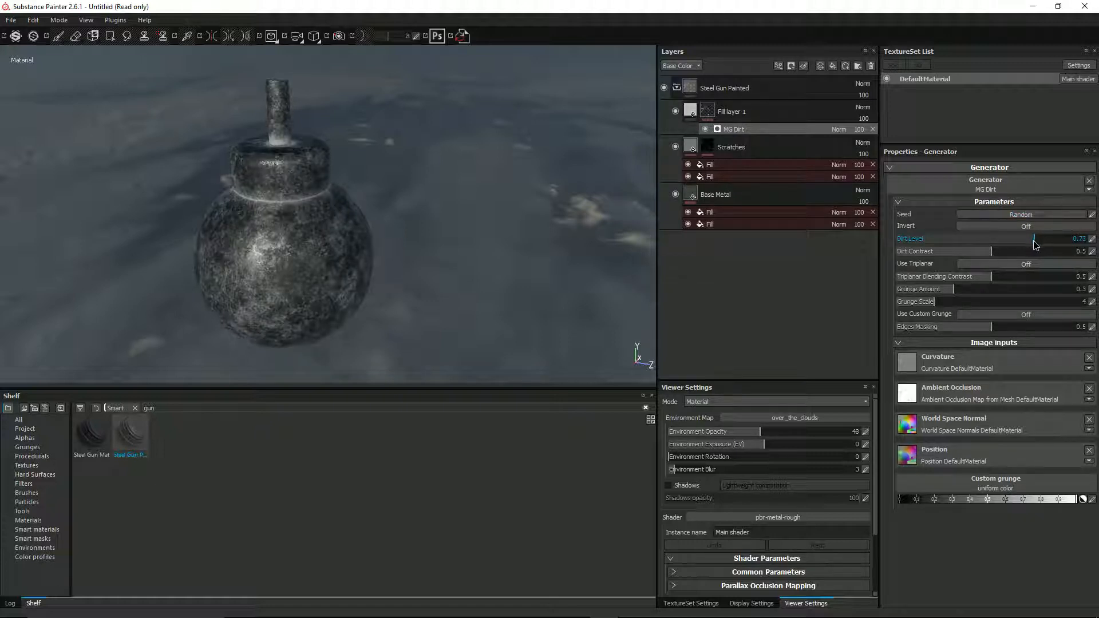
# - Lower the MG Dirt generator's Dirt Level to 0.59 and check the light wear around the cap and fuse joints
pyautogui.moveTo(1035, 245); pyautogui.dragTo(1022, 245)
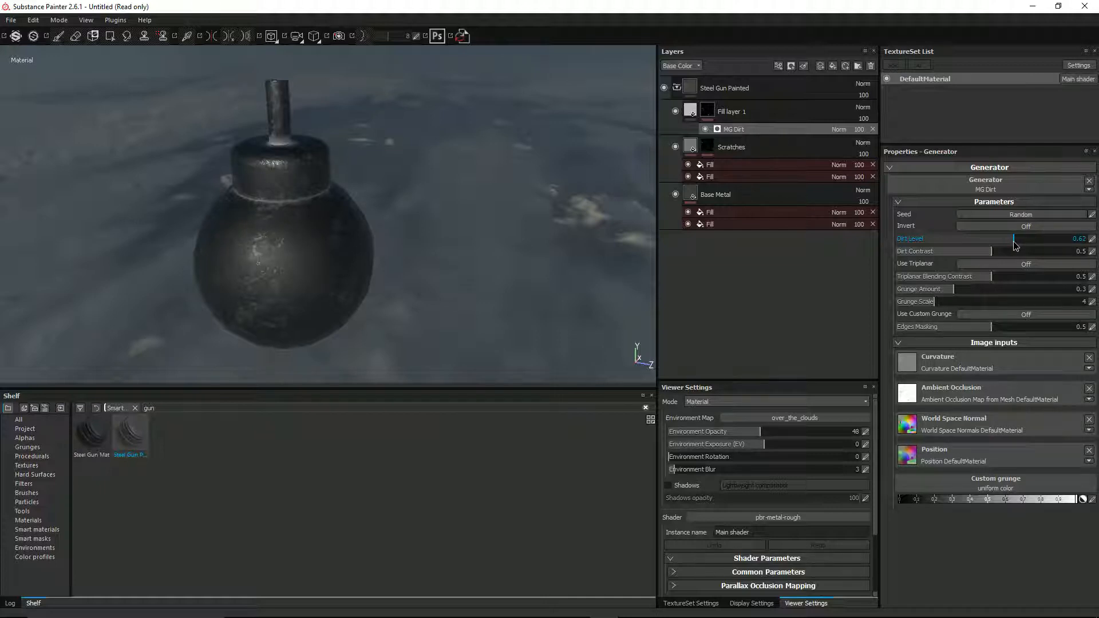
pyautogui.moveTo(1015, 242); pyautogui.dragTo(1007, 245)
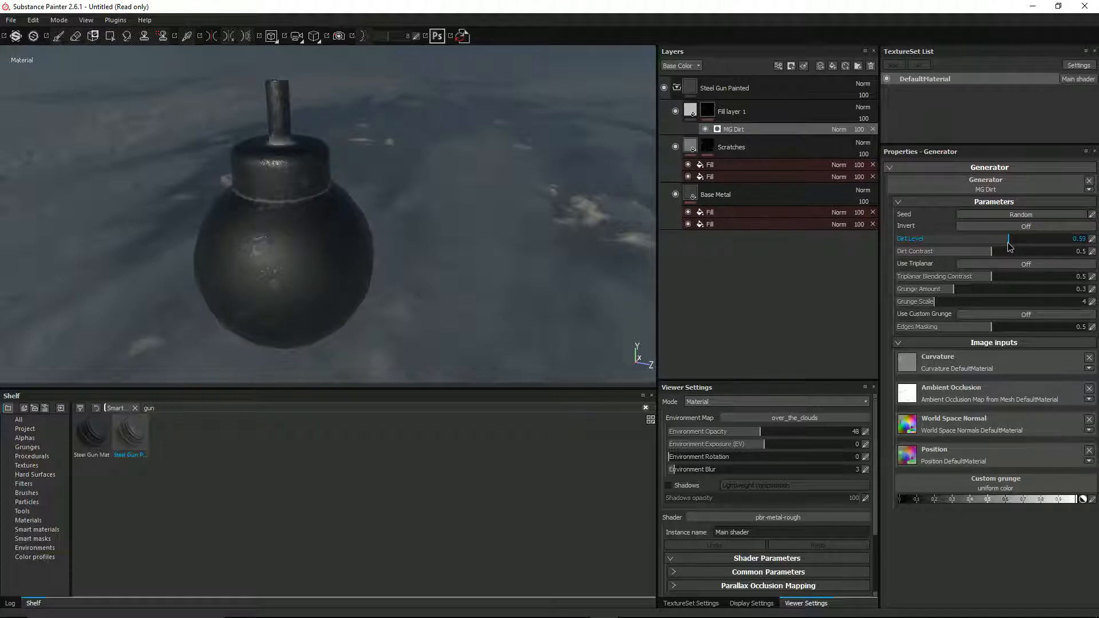
pyautogui.keyDown('alt'); pyautogui.moveTo(432, 178); pyautogui.dragTo(302, 179); pyautogui.keyUp('alt')
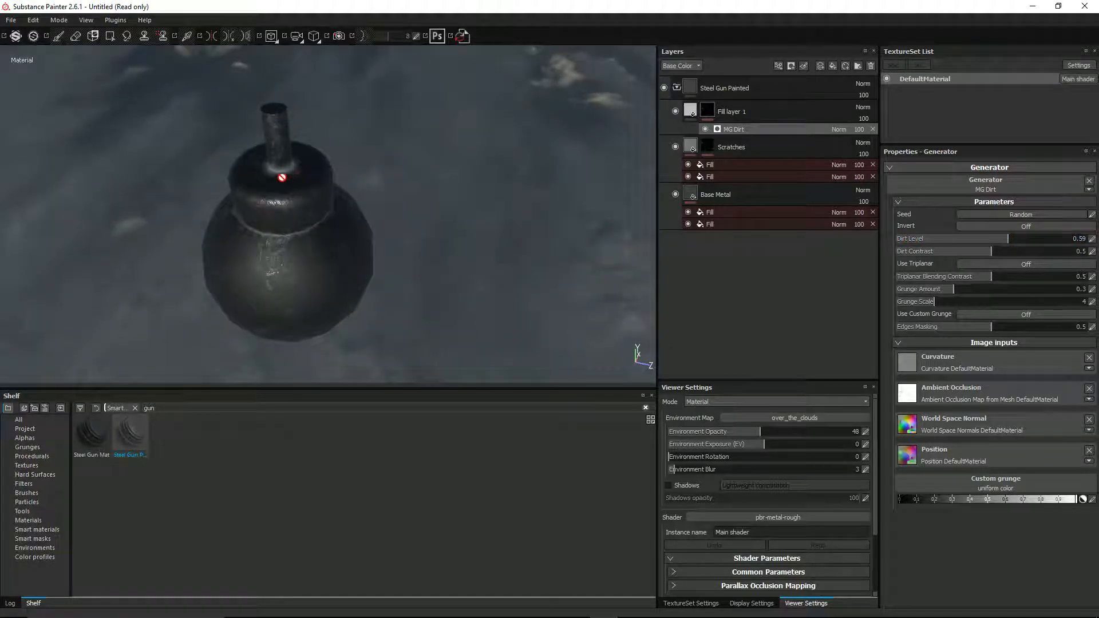
pyautogui.scroll(3, 278, 165)
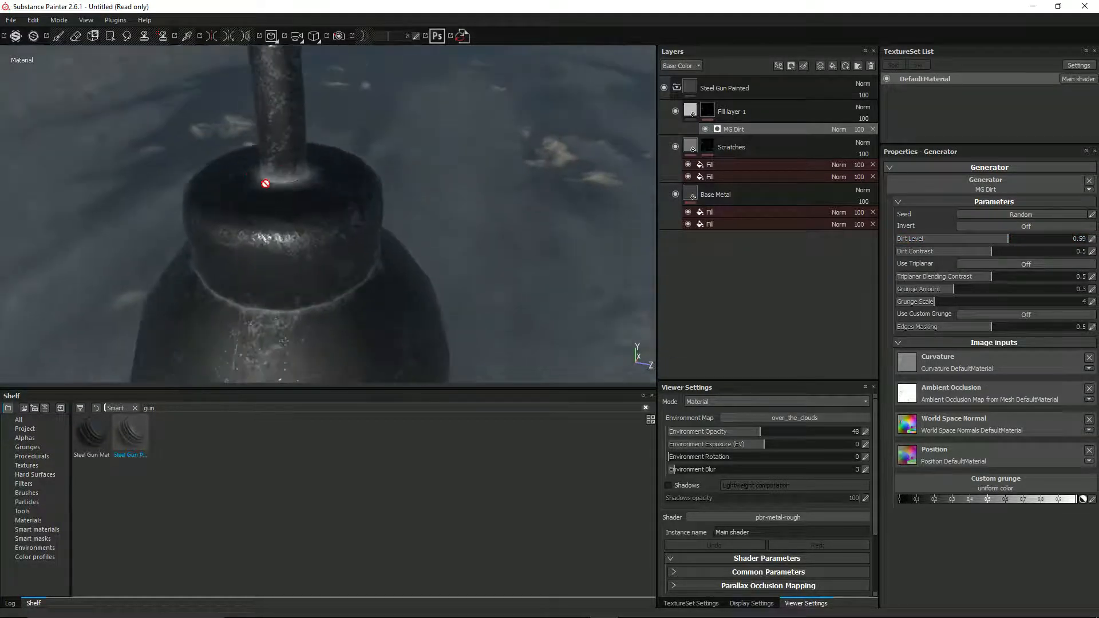
pyautogui.keyDown('alt'); pyautogui.moveTo(271, 167); pyautogui.dragTo(306, 236); pyautogui.keyUp('alt')
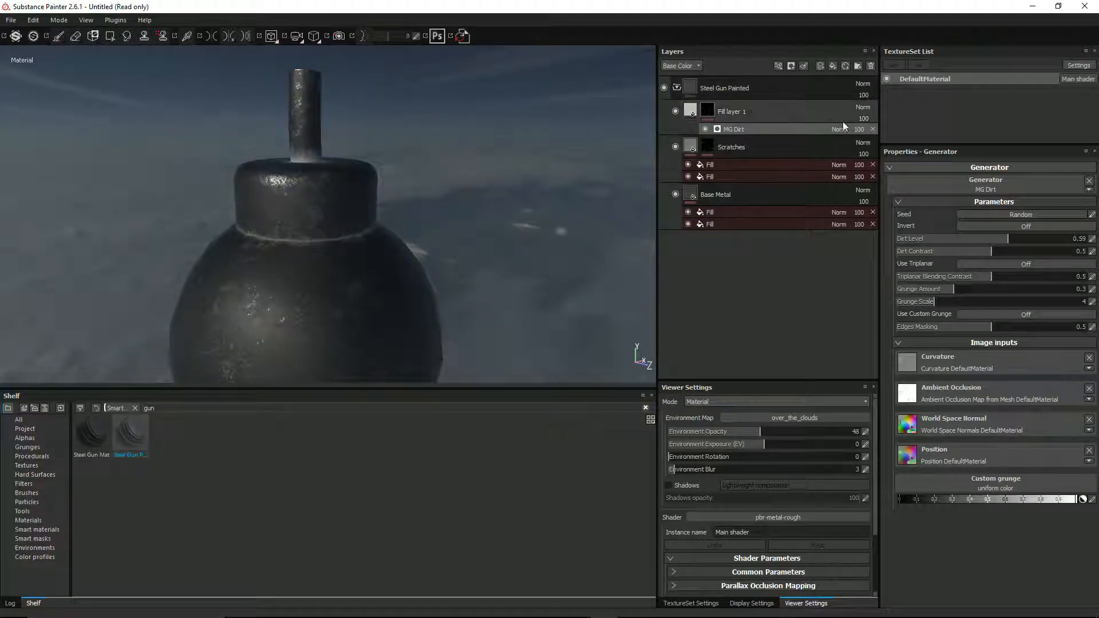
# - Set Fill layer 1's Base Color blending mode to Linear dodge (Add) with an opacity of 61
pyautogui.click(691, 112)
pyautogui.click(681, 65)
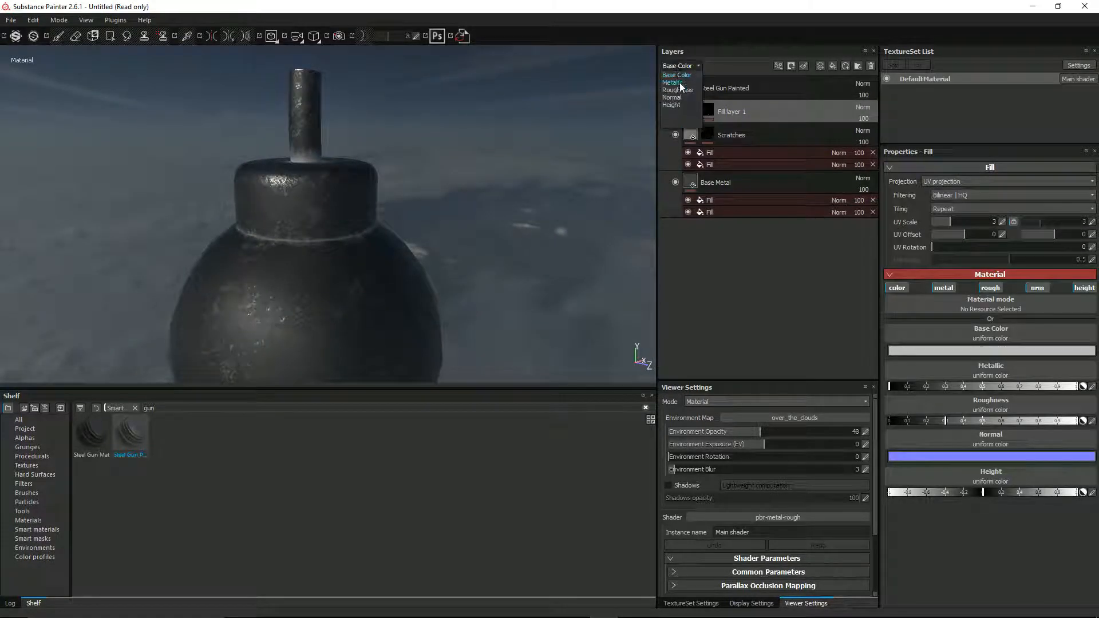
pyautogui.click(675, 76)
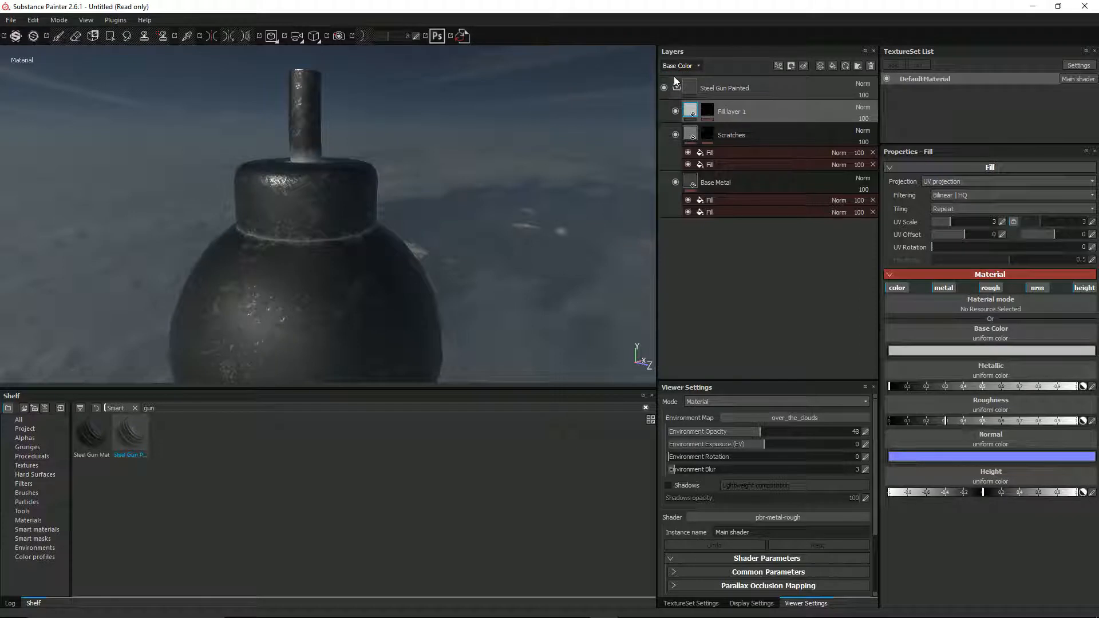
pyautogui.click(864, 108)
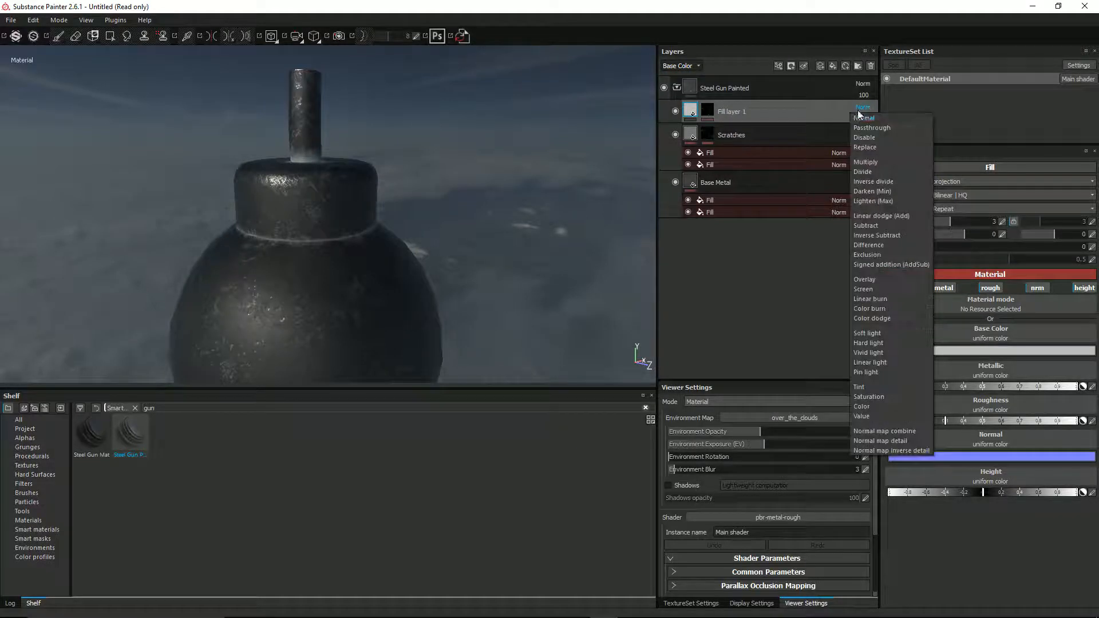
pyautogui.click(881, 216)
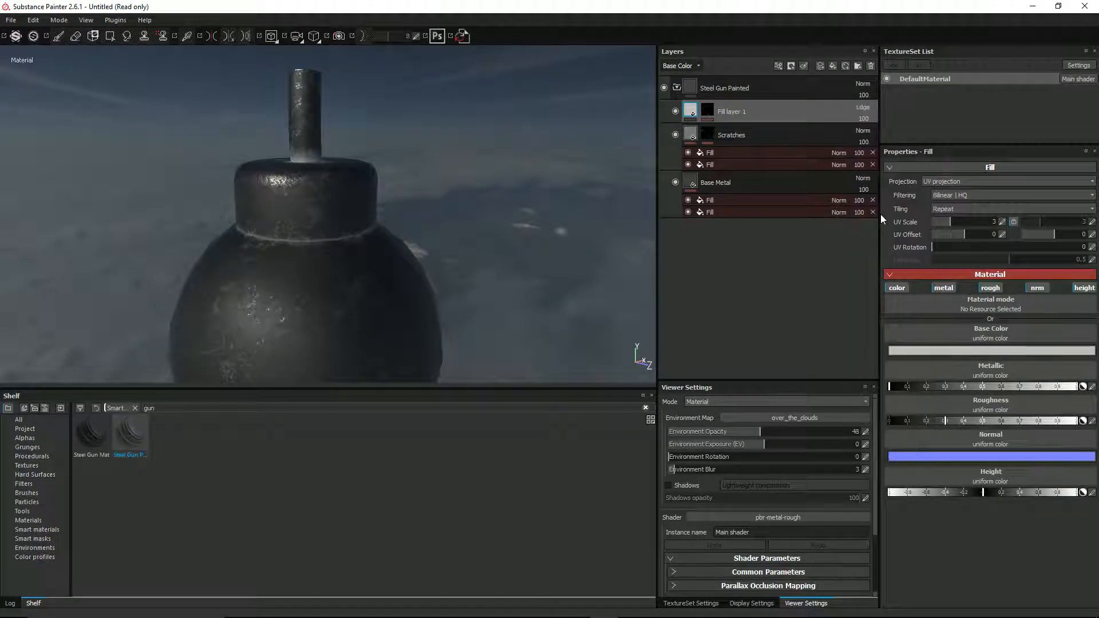
pyautogui.click(864, 118)
pyautogui.moveTo(886, 132); pyautogui.dragTo(874, 134)
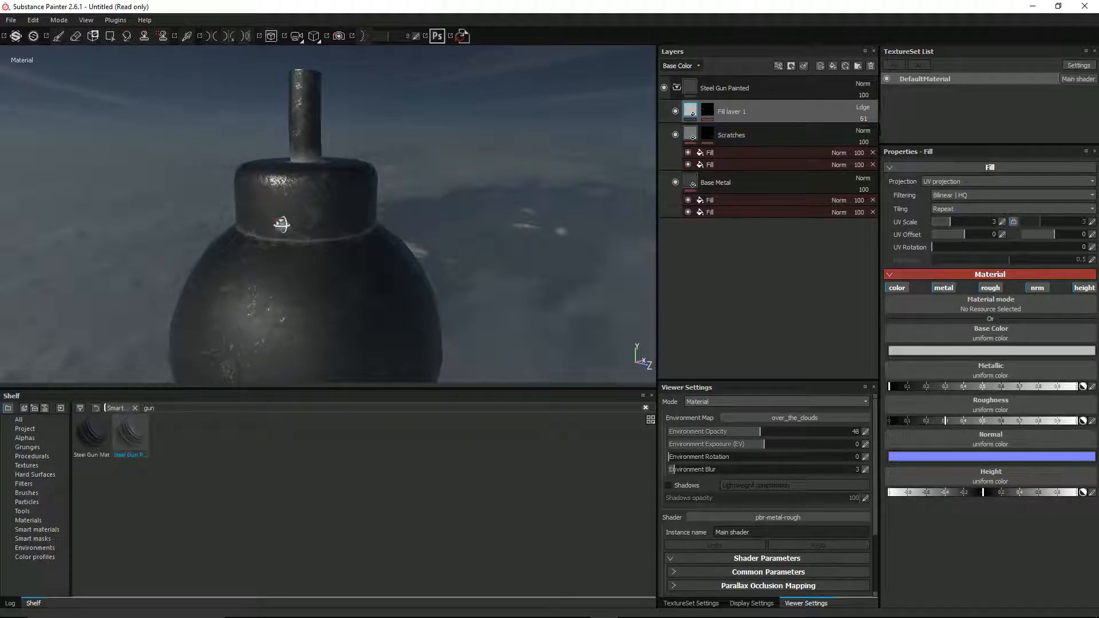
pyautogui.keyDown('alt'); pyautogui.moveTo(282, 221); pyautogui.dragTo(321, 184); pyautogui.keyUp('alt')
pyautogui.scroll(2, 333, 192)
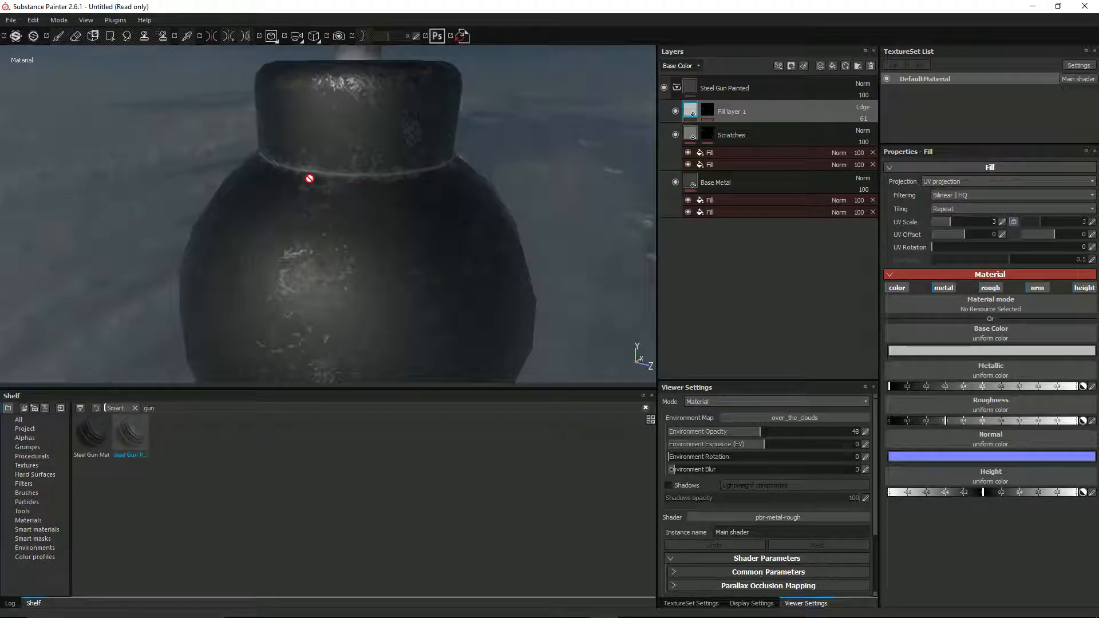
pyautogui.scroll(3, 366, 189)
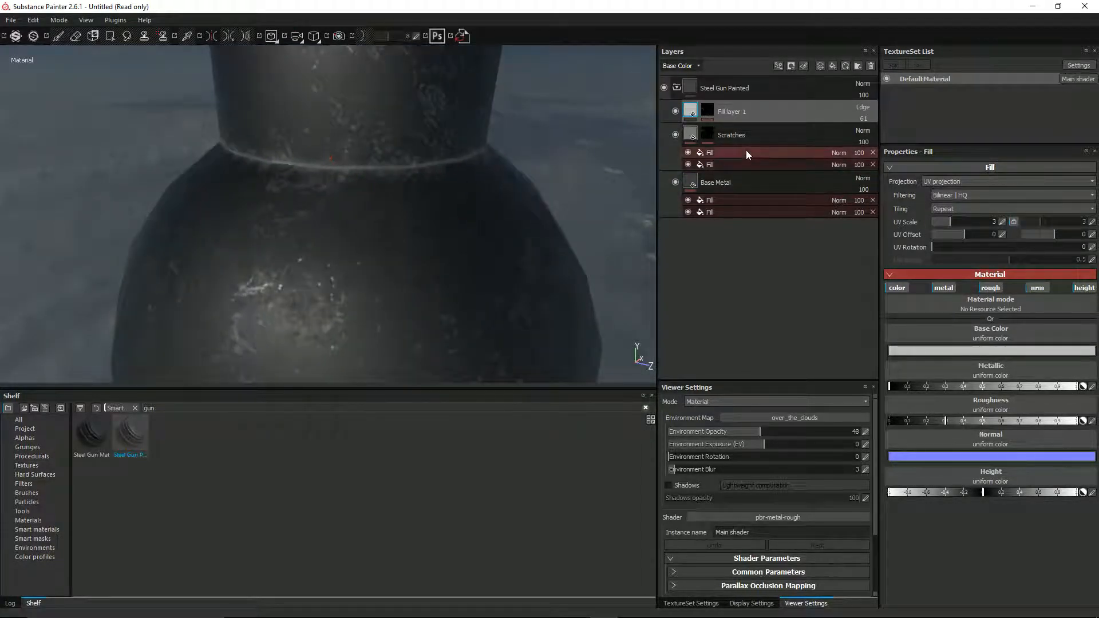
# - Rename Fill layer 1 to Edges
pyautogui.doubleClick(730, 111)
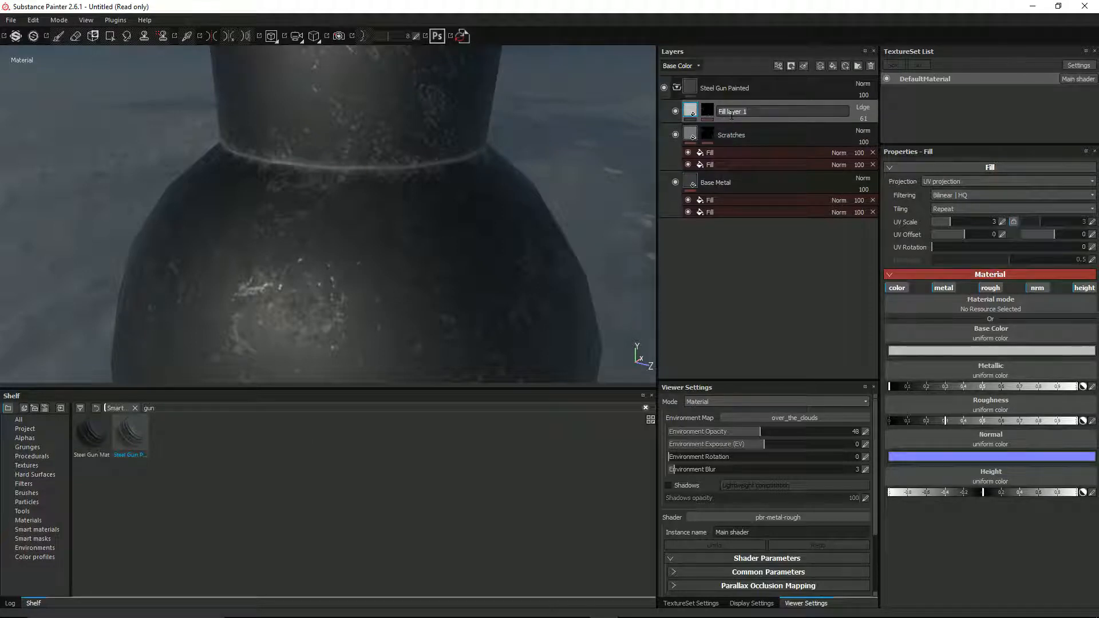
pyautogui.write('Fill')
pyautogui.press('Return')
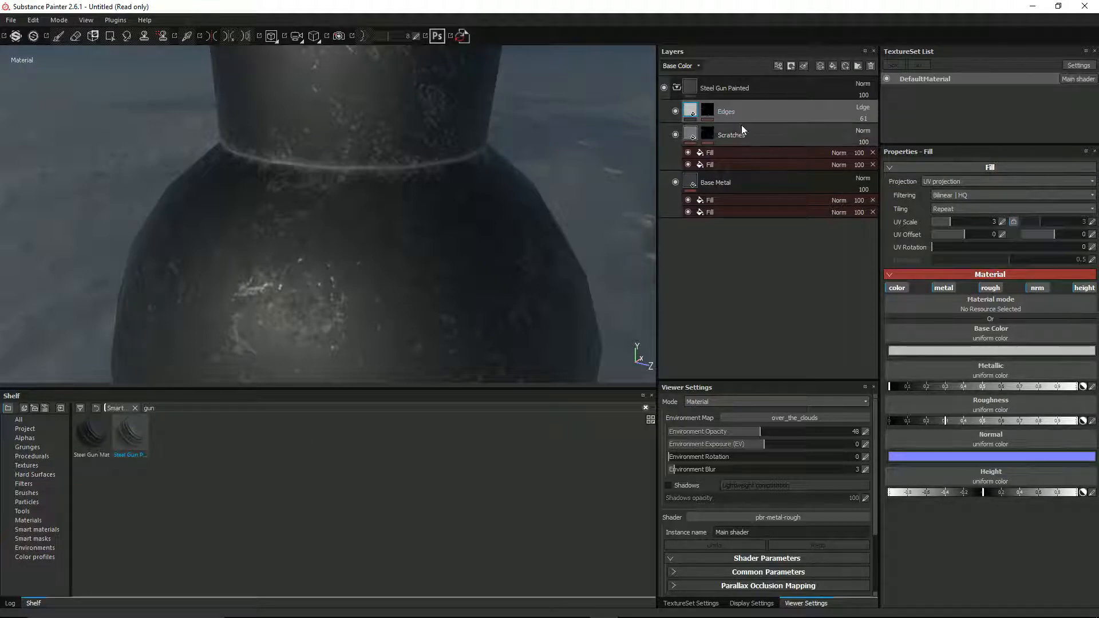
# - In the Edges mask's MG Dirt generator, enable Use Triplanar and set Grunge Amount to 0.32, Grunge Scale to 5 and Edges Masking to 0.41
pyautogui.click(715, 115)
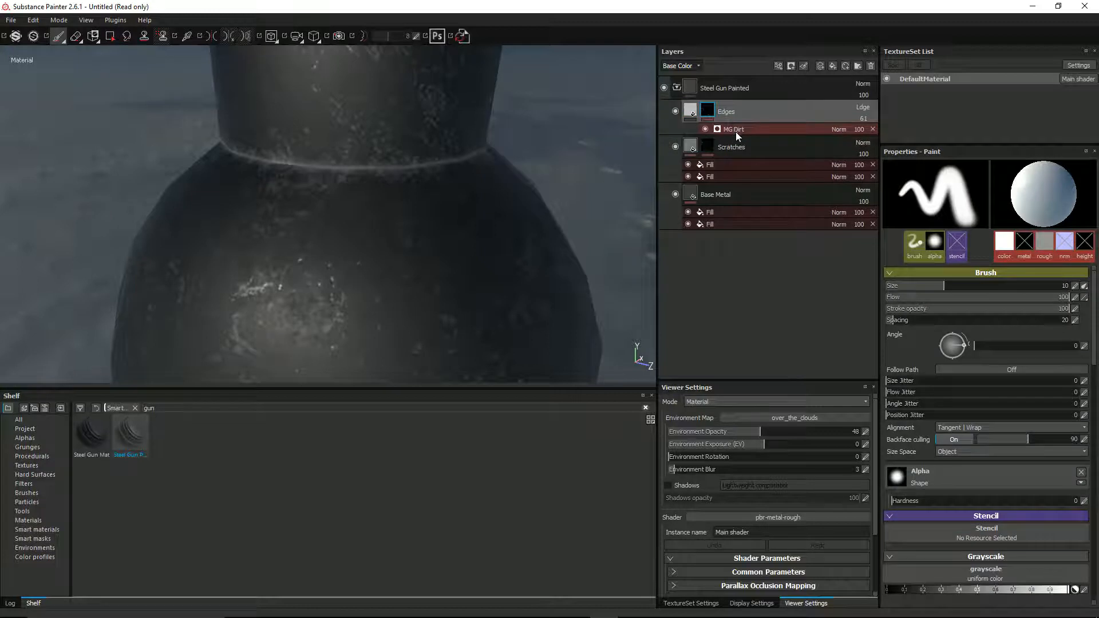
pyautogui.click(736, 131)
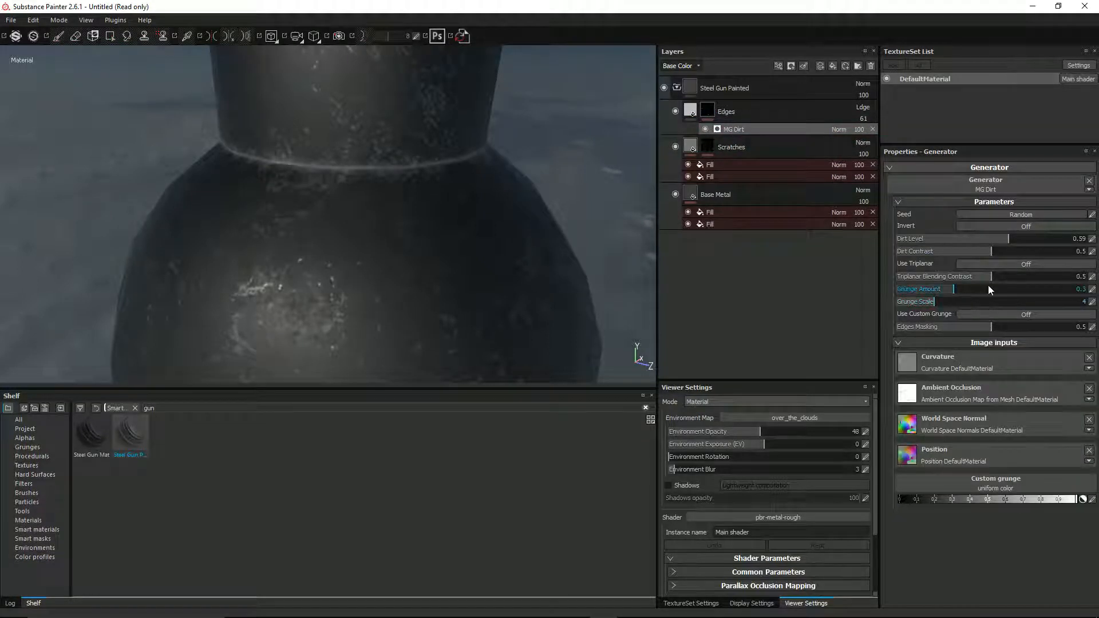
pyautogui.click(1007, 263)
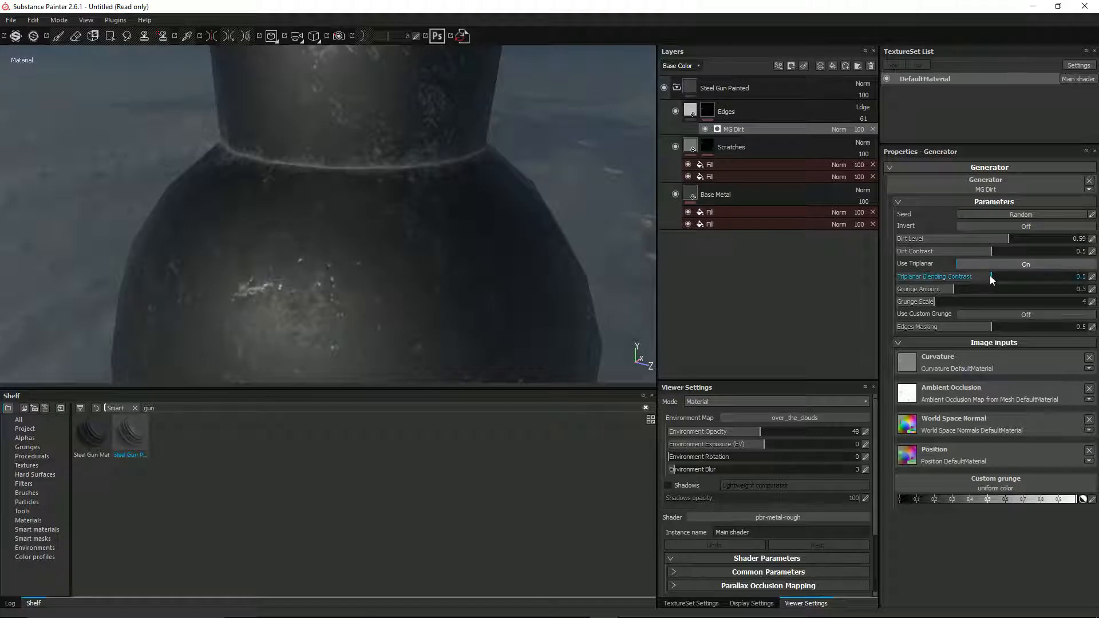
pyautogui.moveTo(953, 288)
pyautogui.mouseDown()
pyautogui.moveTo(977, 290)
pyautogui.moveTo(942, 304)
pyautogui.moveTo(952, 310)
pyautogui.mouseUp()
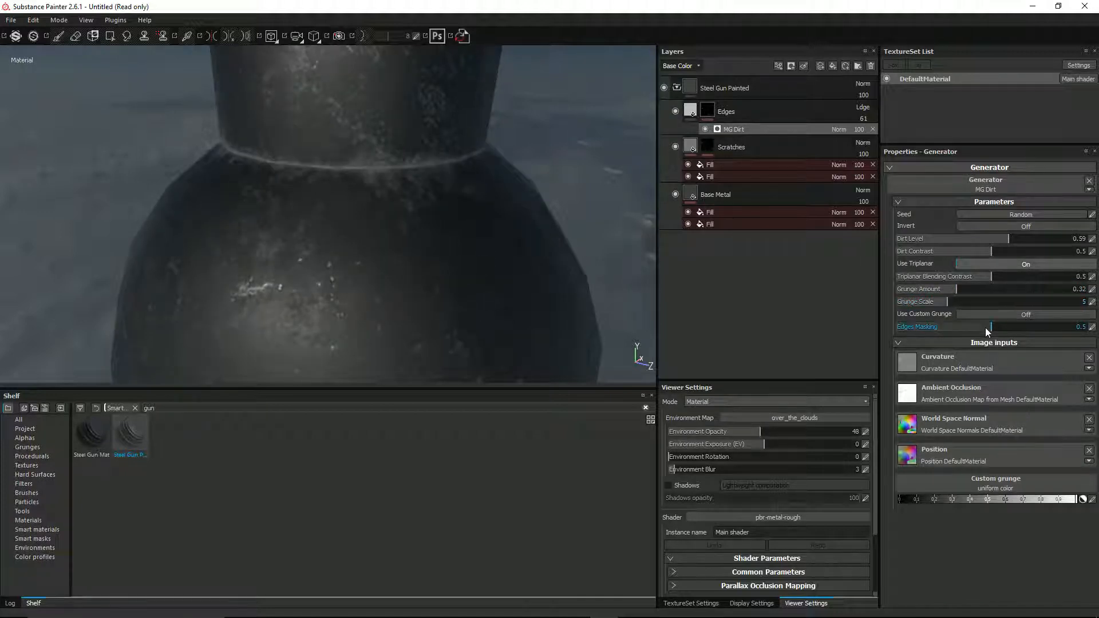
pyautogui.moveTo(990, 329)
pyautogui.mouseDown()
pyautogui.moveTo(1059, 331)
pyautogui.moveTo(953, 334)
pyautogui.moveTo(975, 330)
pyautogui.mouseUp()
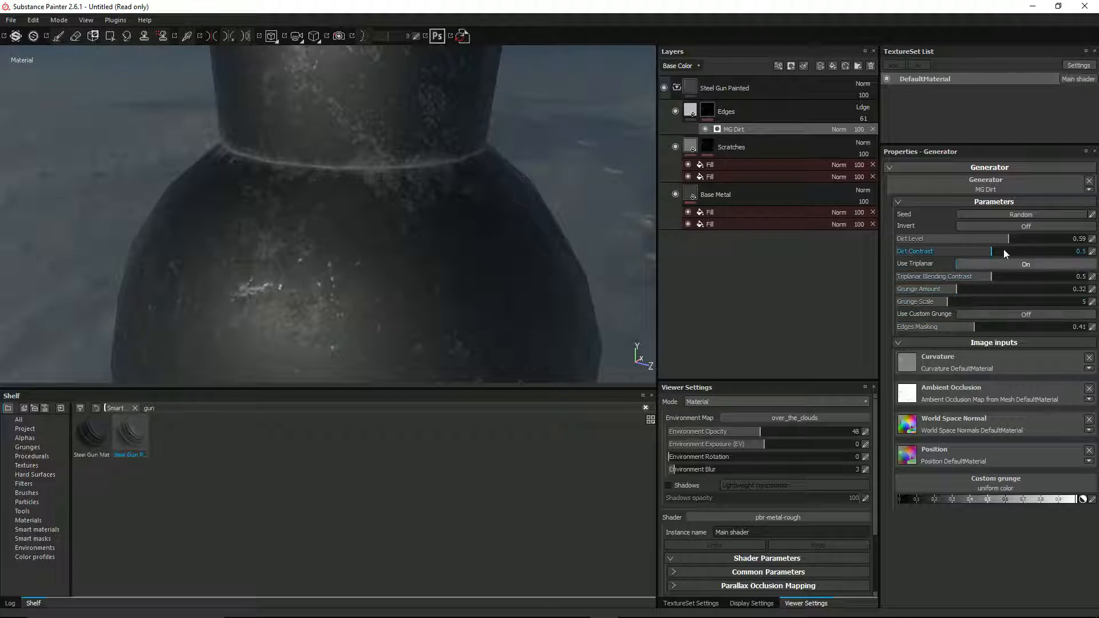
pyautogui.moveTo(1009, 239); pyautogui.dragTo(1011, 239)
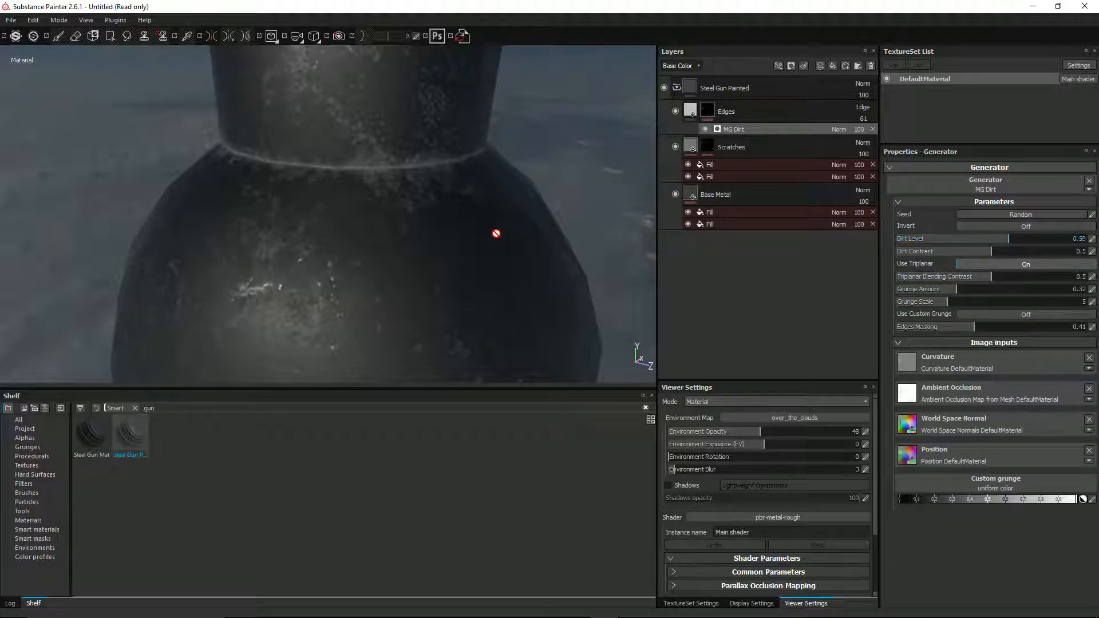
# - Switch the viewport to an orthographic camera and frame the bomb's cap and fuse from the side
pyautogui.scroll(-3, 458, 196)
pyautogui.keyDown('alt'); pyautogui.moveTo(406, 193); pyautogui.dragTo(446, 206); pyautogui.keyUp('alt')
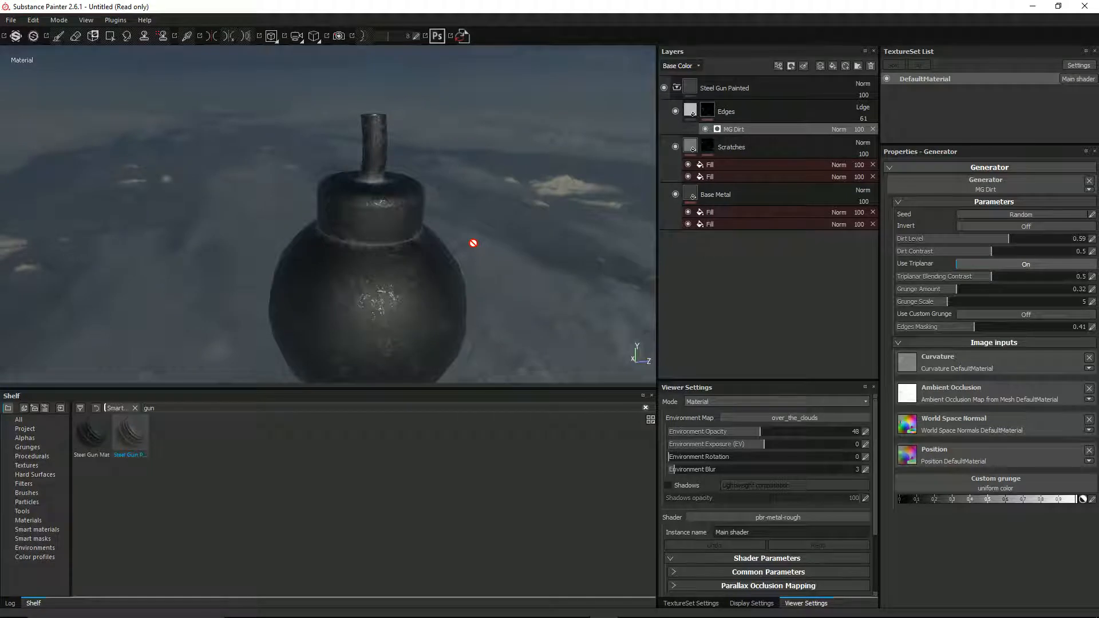
pyautogui.keyDown('alt'); pyautogui.moveTo(351, 160); pyautogui.dragTo(380, 160); pyautogui.keyUp('alt')
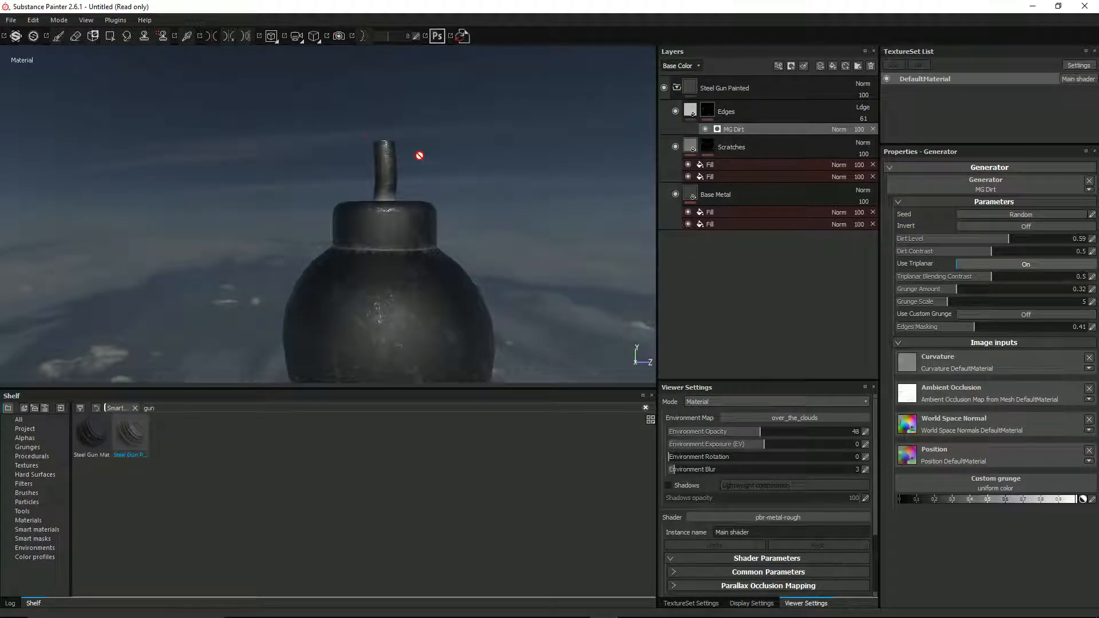
pyautogui.press('F6')
pyautogui.keyDown('alt'); pyautogui.moveTo(432, 187); pyautogui.dragTo(451, 186, button='right'); pyautogui.keyUp('alt')
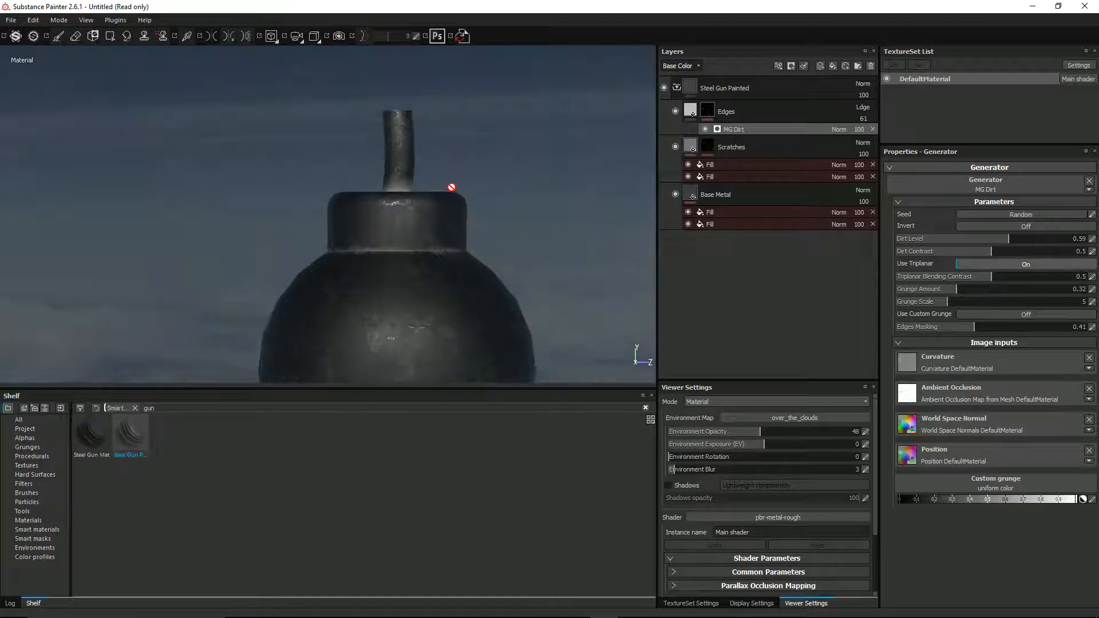
pyautogui.keyDown('alt'); pyautogui.moveTo(451, 186); pyautogui.dragTo(352, 164, button='middle'); pyautogui.keyUp('alt')
# - Add a new fill layer, place it above the Steel Gun Painted folder and collapse the folder
pyautogui.click(677, 87)
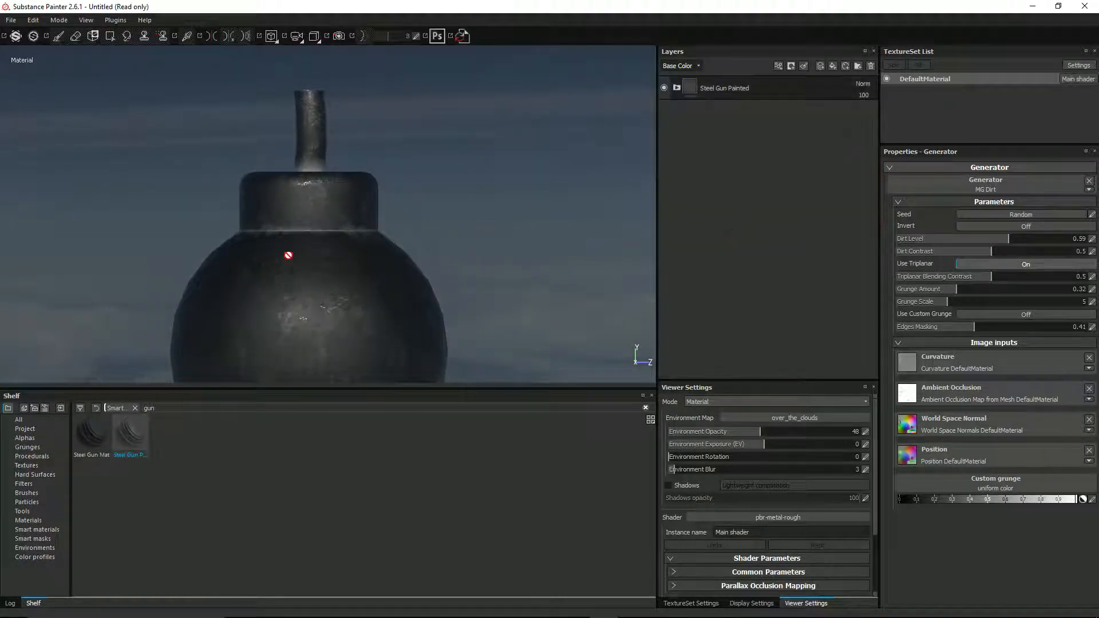
pyautogui.click(833, 66)
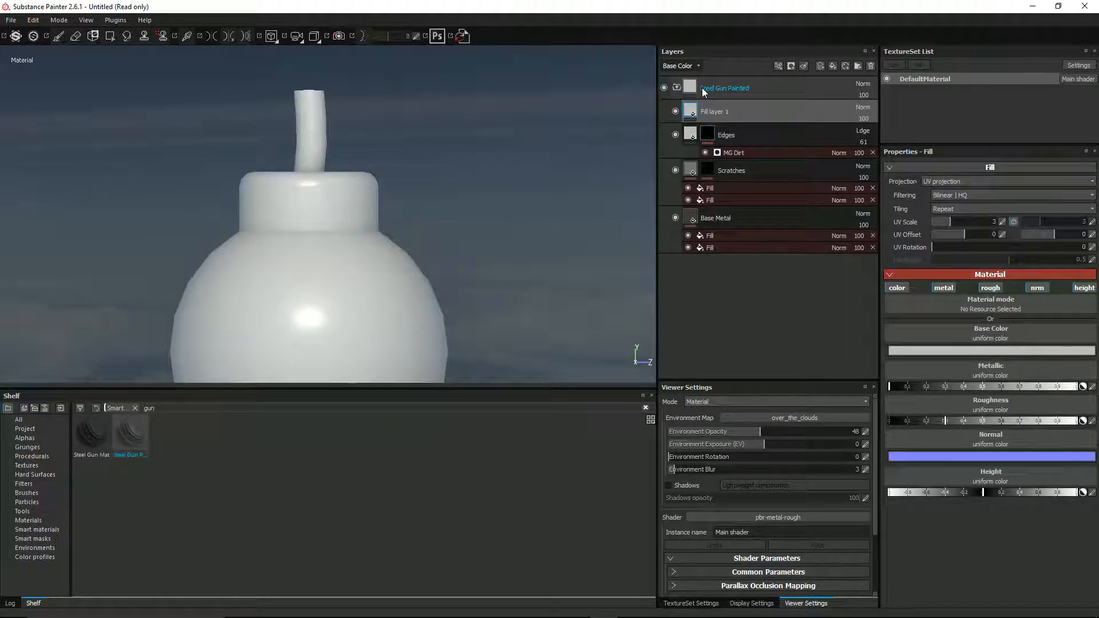
pyautogui.doubleClick(727, 87)
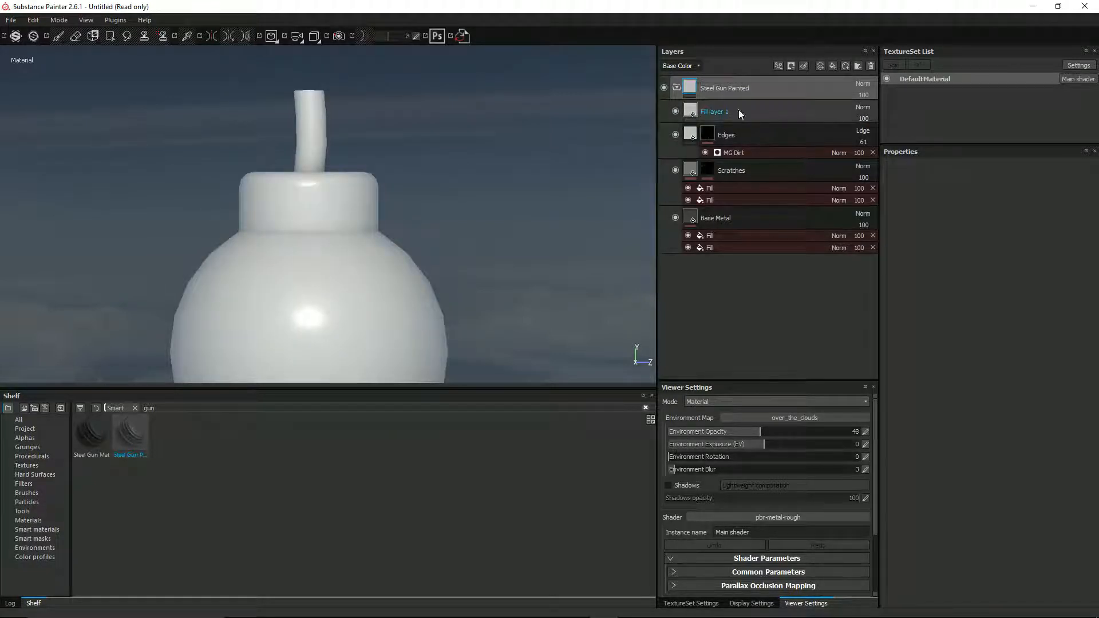
pyautogui.click(738, 109)
pyautogui.moveTo(722, 112)
pyautogui.mouseDown()
pyautogui.moveTo(712, 78)
pyautogui.moveTo(693, 101)
pyautogui.mouseUp()
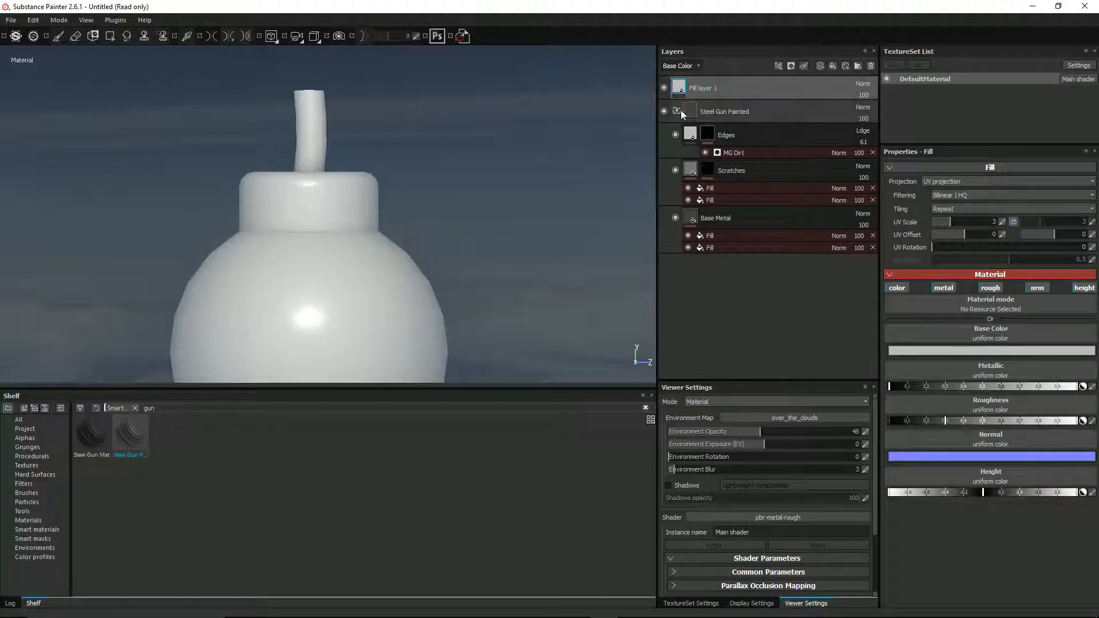
pyautogui.click(676, 112)
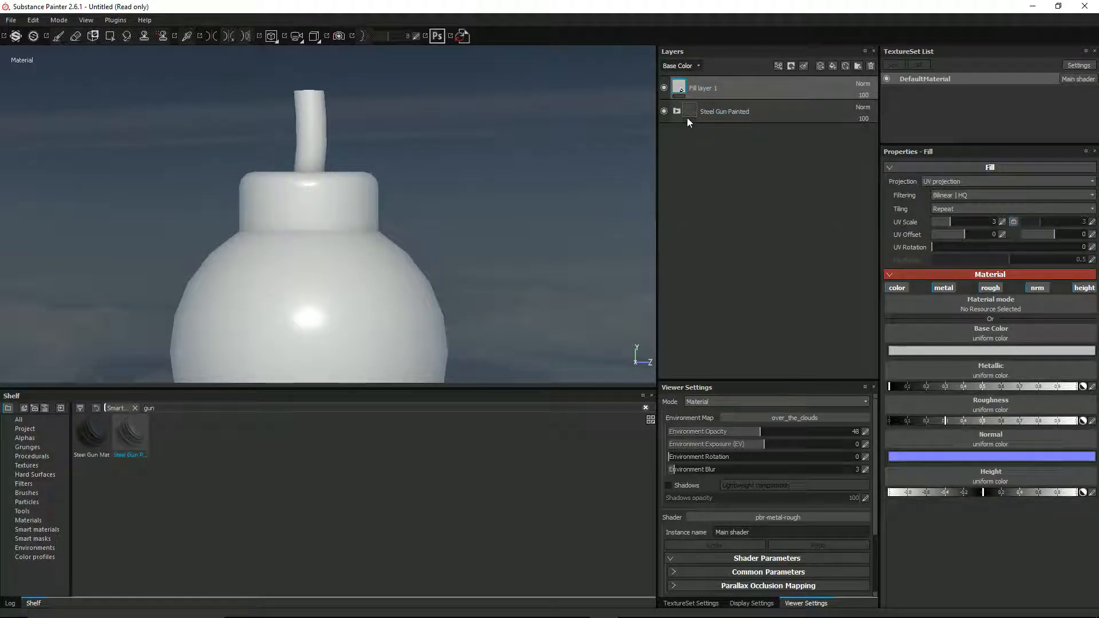
# - Rename the new fill layer to Fuse and add a black mask to it
pyautogui.doubleClick(706, 88)
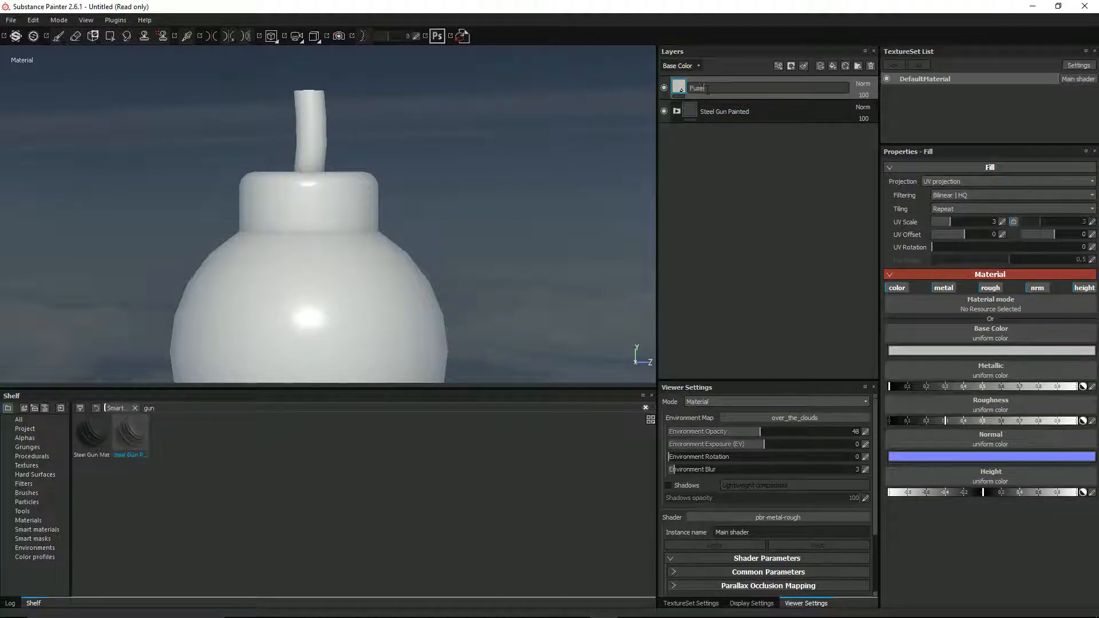
pyautogui.press('Return')
pyautogui.rightClick(680, 90)
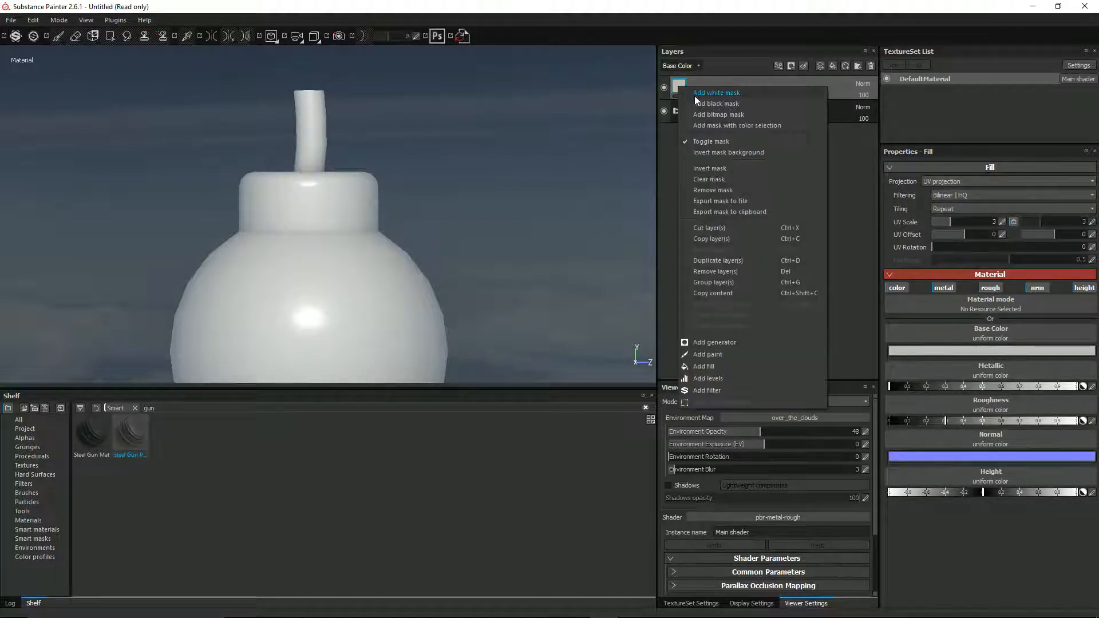
pyautogui.click(696, 104)
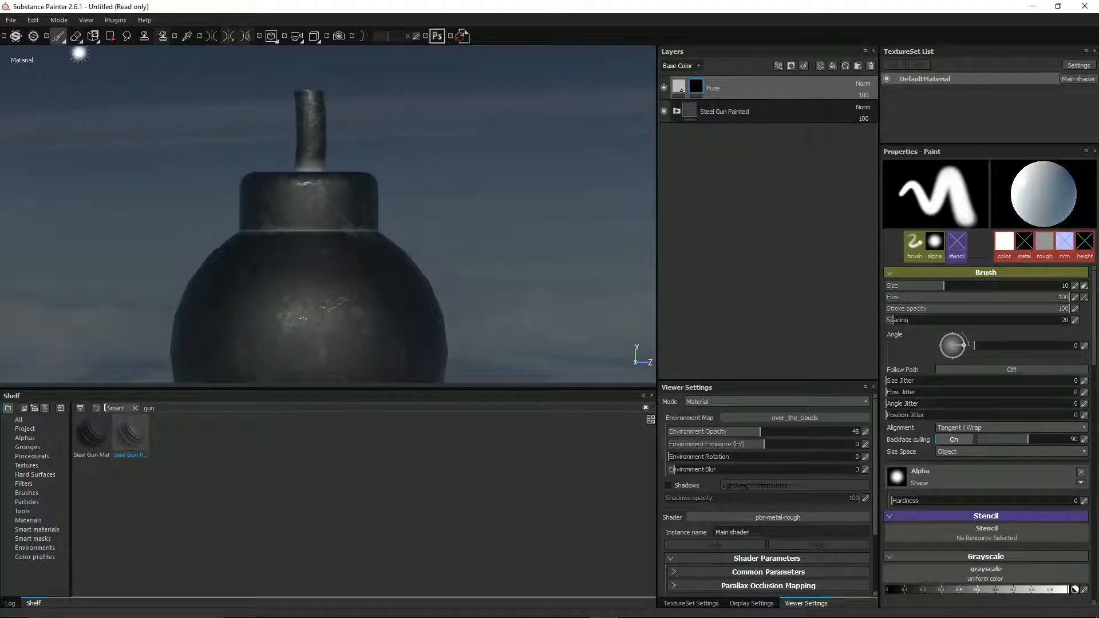
# - Using Polygon Fill in UV chunk mode, fill the whole fuse white in the Fuse layer's mask and switch to the Projection tool
pyautogui.click(109, 35)
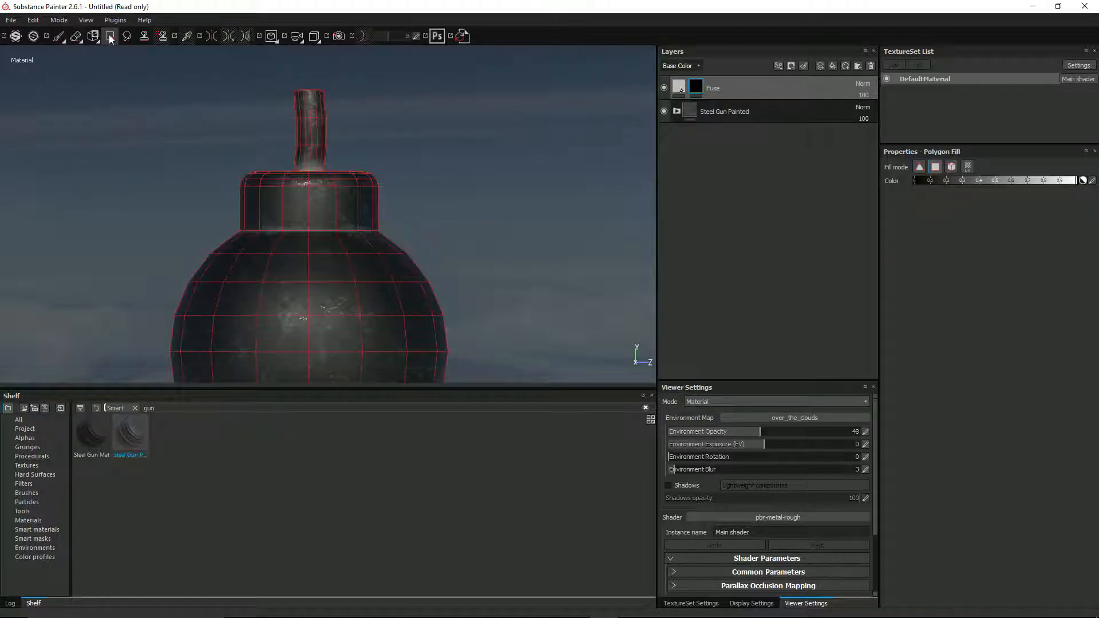
pyautogui.click(967, 167)
pyautogui.moveTo(245, 66); pyautogui.dragTo(401, 166)
pyautogui.keyDown('alt'); pyautogui.moveTo(510, 162); pyautogui.dragTo(432, 208); pyautogui.keyUp('alt')
pyautogui.press('Tab')
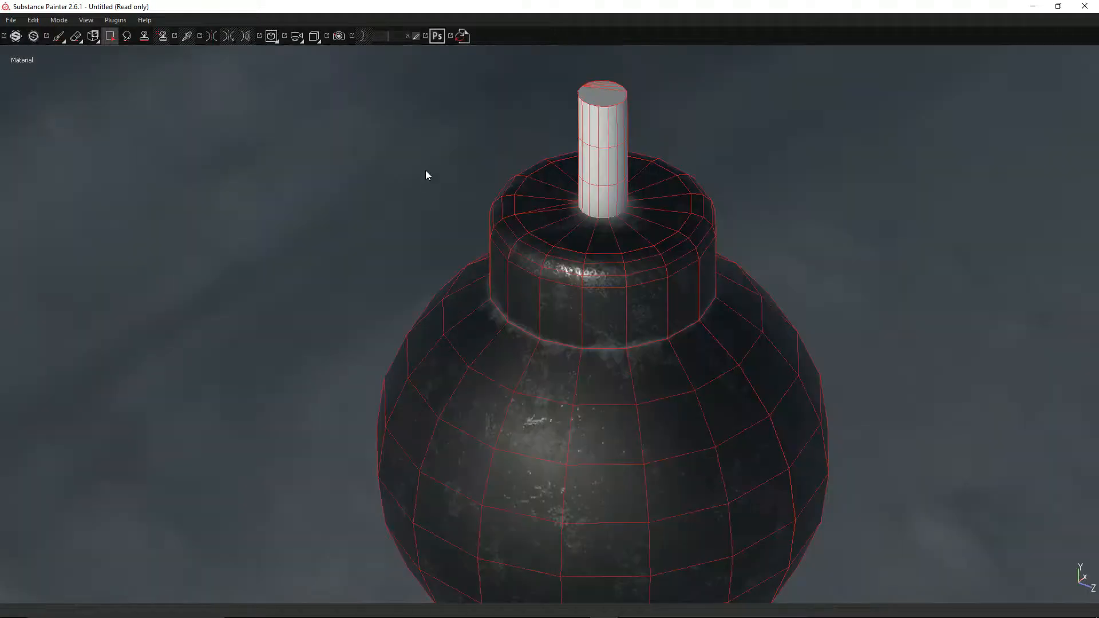
pyautogui.keyDown('alt'); pyautogui.moveTo(442, 164); pyautogui.dragTo(538, 169); pyautogui.keyUp('alt')
pyautogui.scroll(-4, 535, 187)
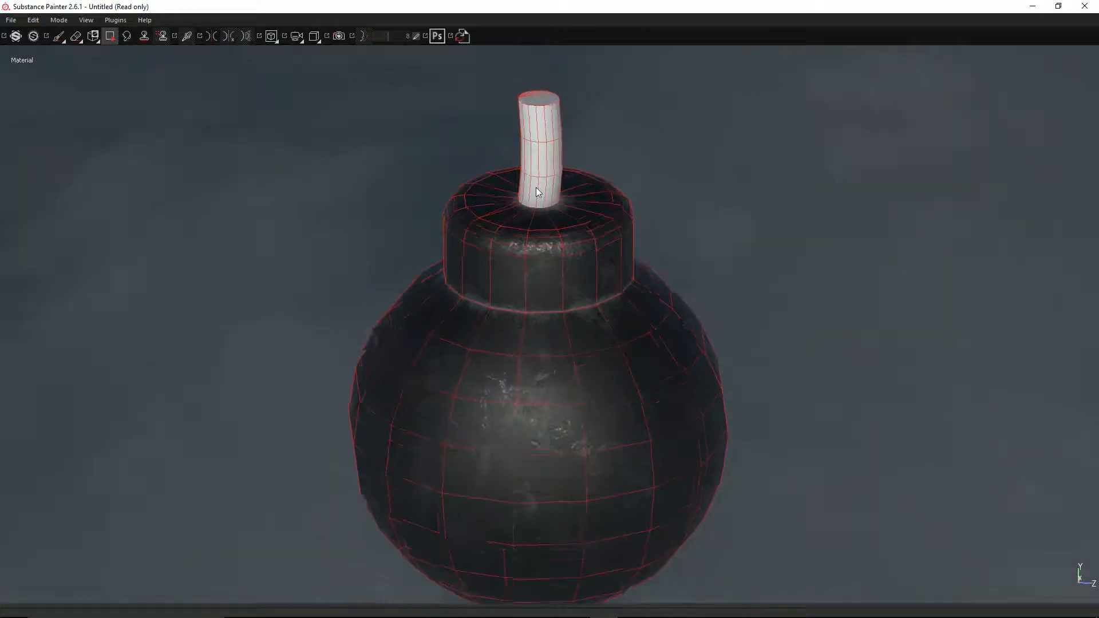
pyautogui.press('Tab')
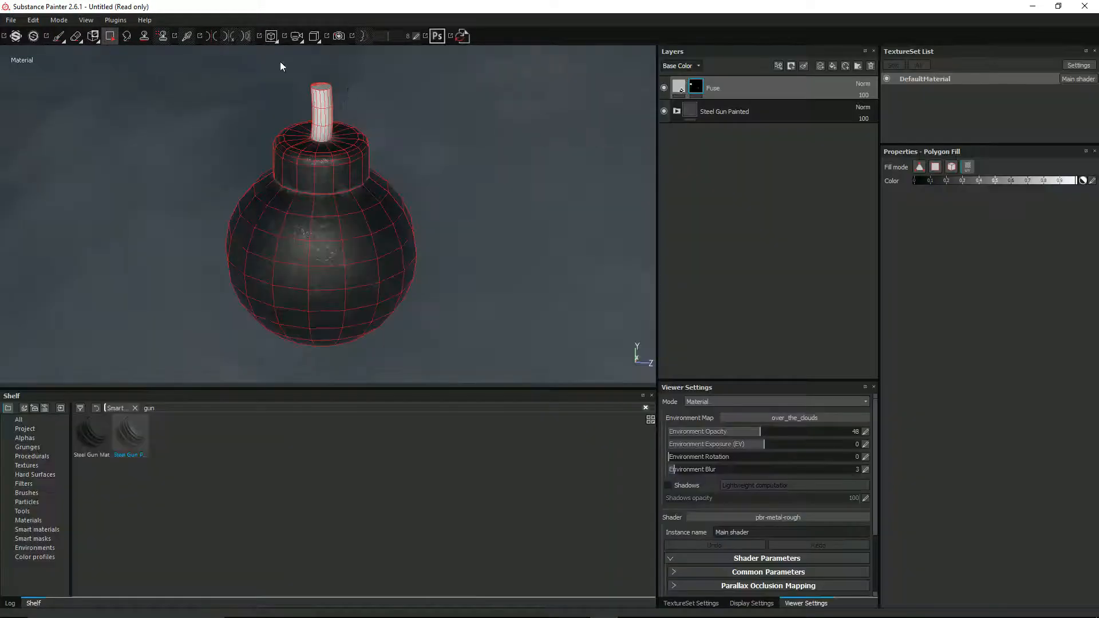
pyautogui.click(97, 43)
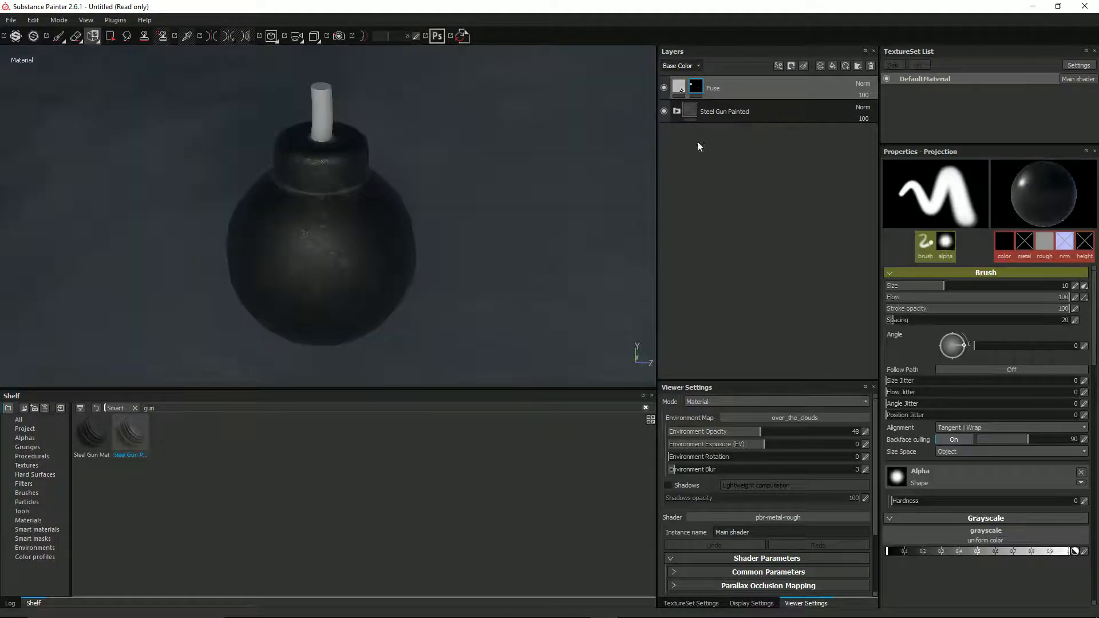
pyautogui.moveTo(429, 195)
pyautogui.keyDown('alt'); pyautogui.mouseDown()
pyautogui.moveTo(410, 152)
pyautogui.moveTo(473, 193)
pyautogui.mouseUp(); pyautogui.keyUp('alt')
pyautogui.scroll(4, 472, 193)
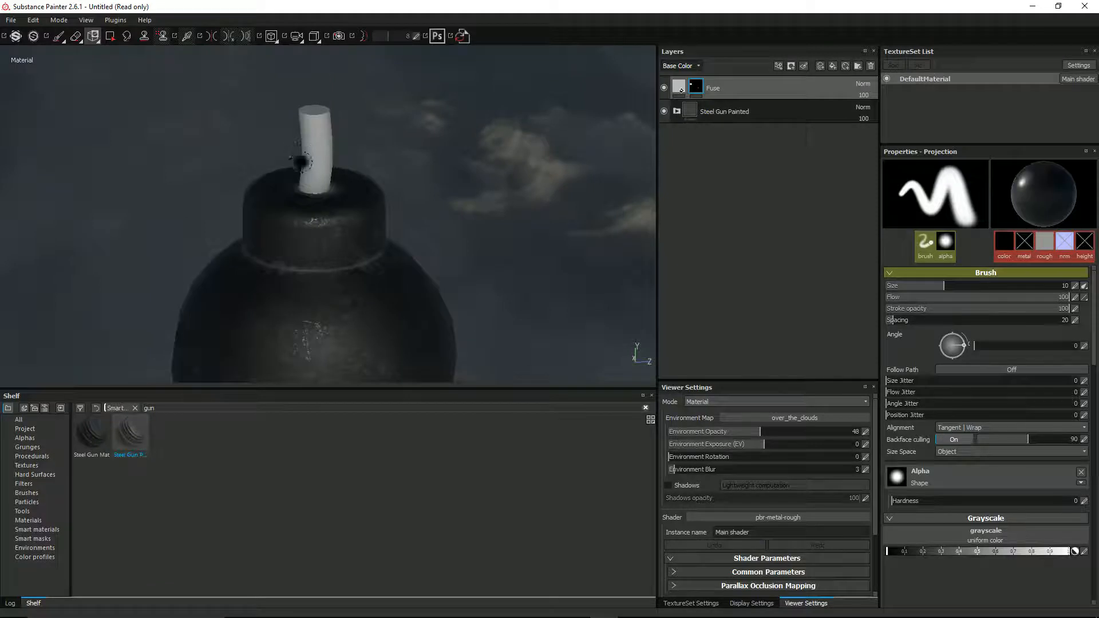
pyautogui.keyDown('alt'); pyautogui.moveTo(304, 164); pyautogui.dragTo(395, 155); pyautogui.keyUp('alt')
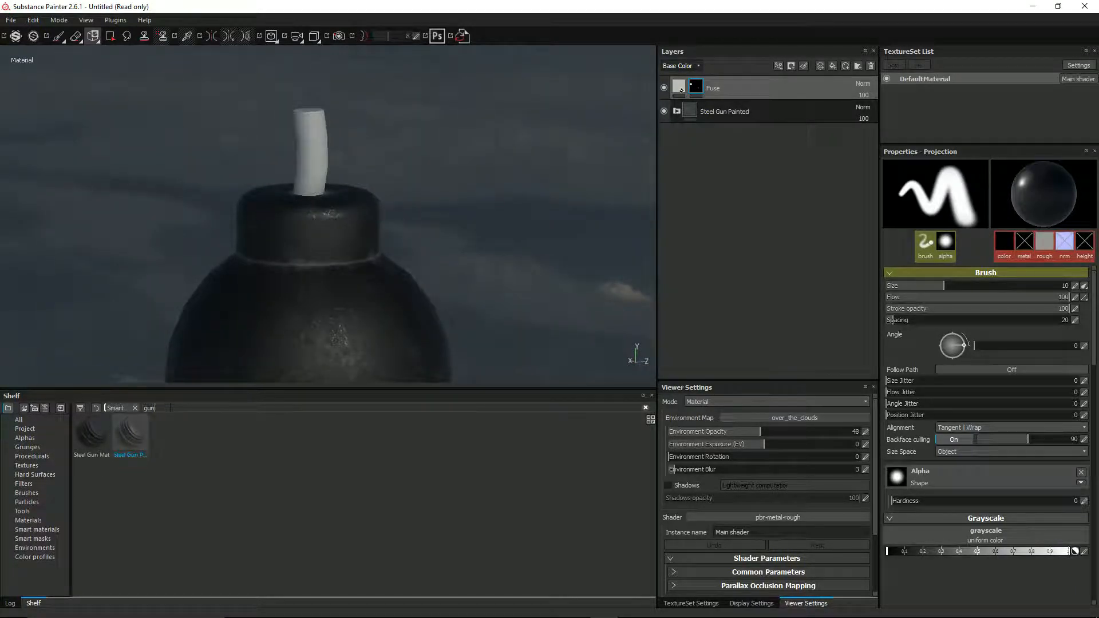
# - Search the smart materials for "fab" and "whi", clear the search and browse the full list for a fuse material
pyautogui.press('BackSpace')
pyautogui.press('BackSpace')
pyautogui.press('BackSpace')
pyautogui.write('fab')
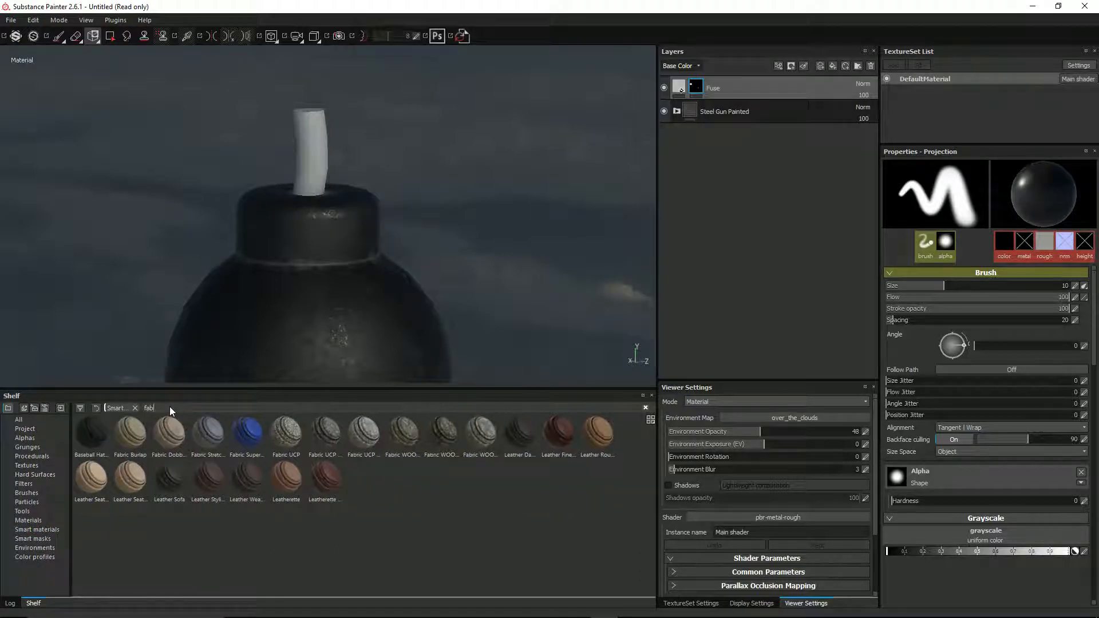
pyautogui.press('BackSpace')
pyautogui.press('BackSpace')
pyautogui.press('BackSpace')
pyautogui.write('whi')
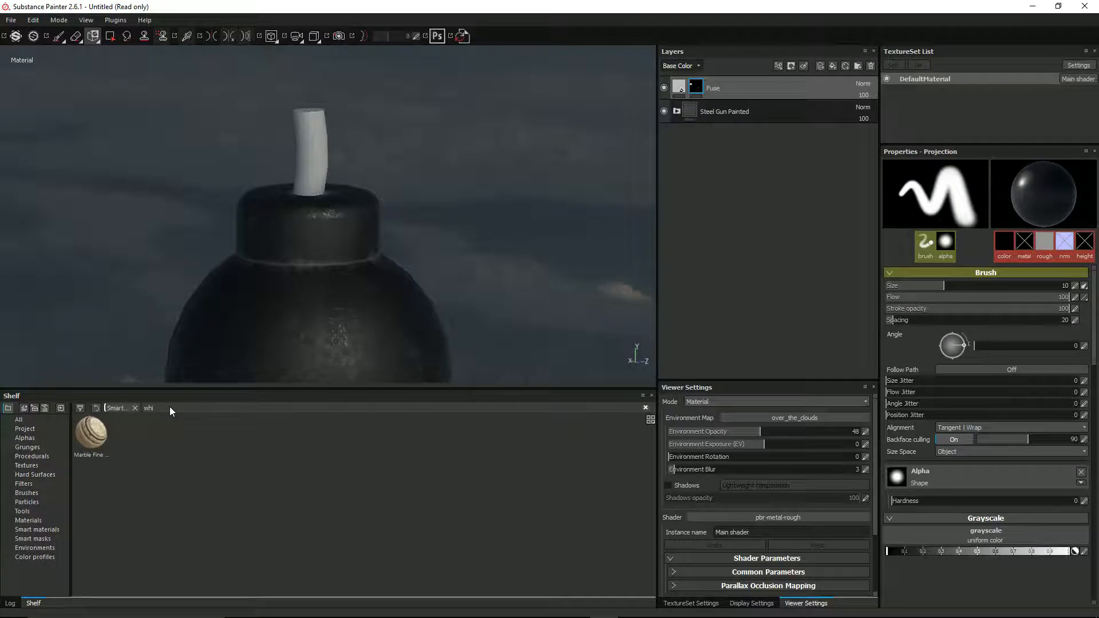
pyautogui.press('BackSpace')
pyautogui.press('BackSpace')
pyautogui.press('BackSpace')
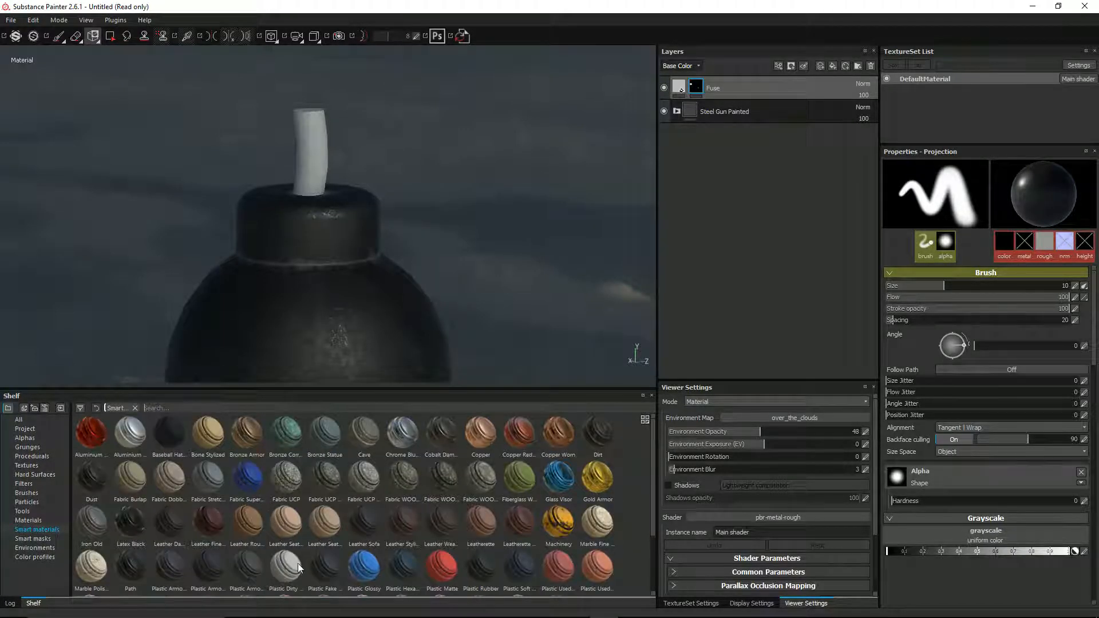
pyautogui.scroll(-2, 340, 497)
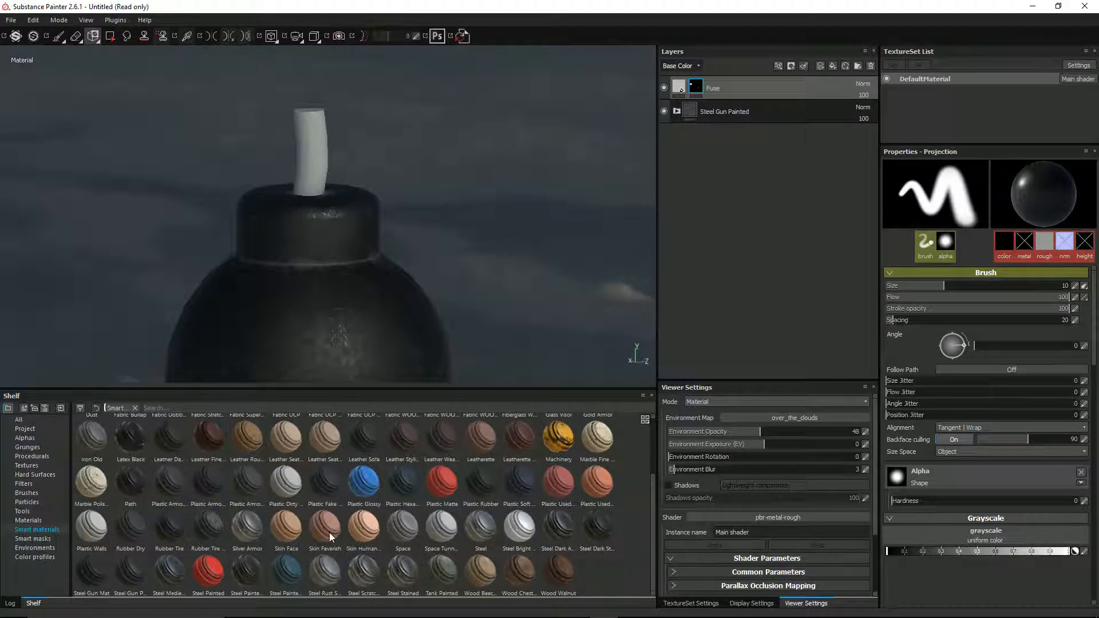
pyautogui.scroll(2, 329, 532)
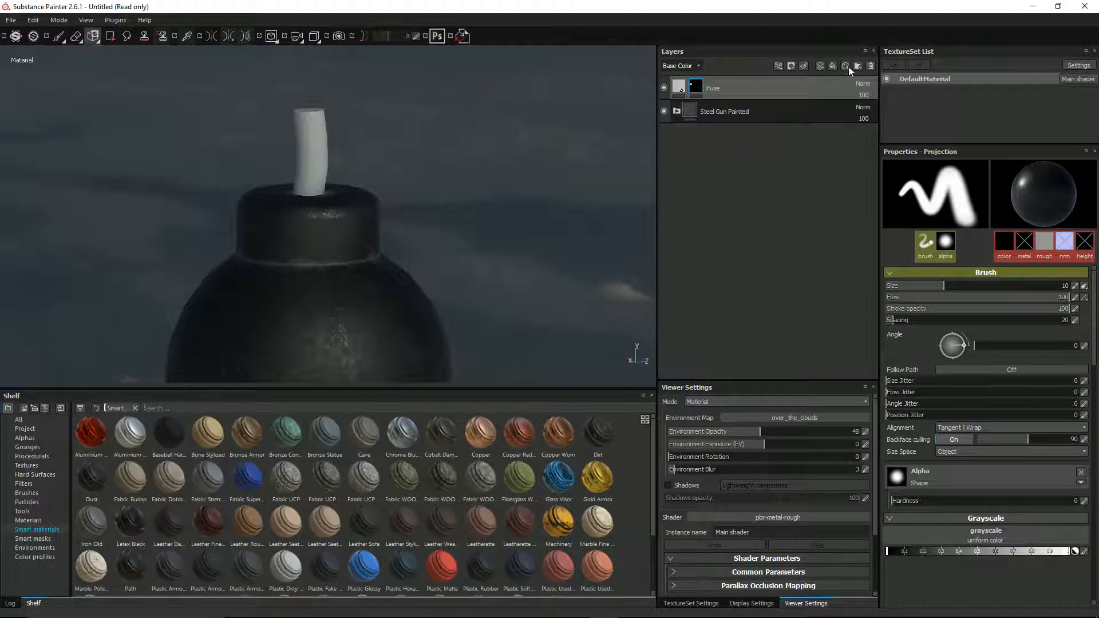
# - Create a new folder at the top of the layer stack, move the Fuse layer into it and name the folder Fuse
pyautogui.moveTo(706, 90)
pyautogui.mouseDown()
pyautogui.moveTo(768, 79)
pyautogui.moveTo(722, 80)
pyautogui.mouseUp()
pyautogui.click(677, 111)
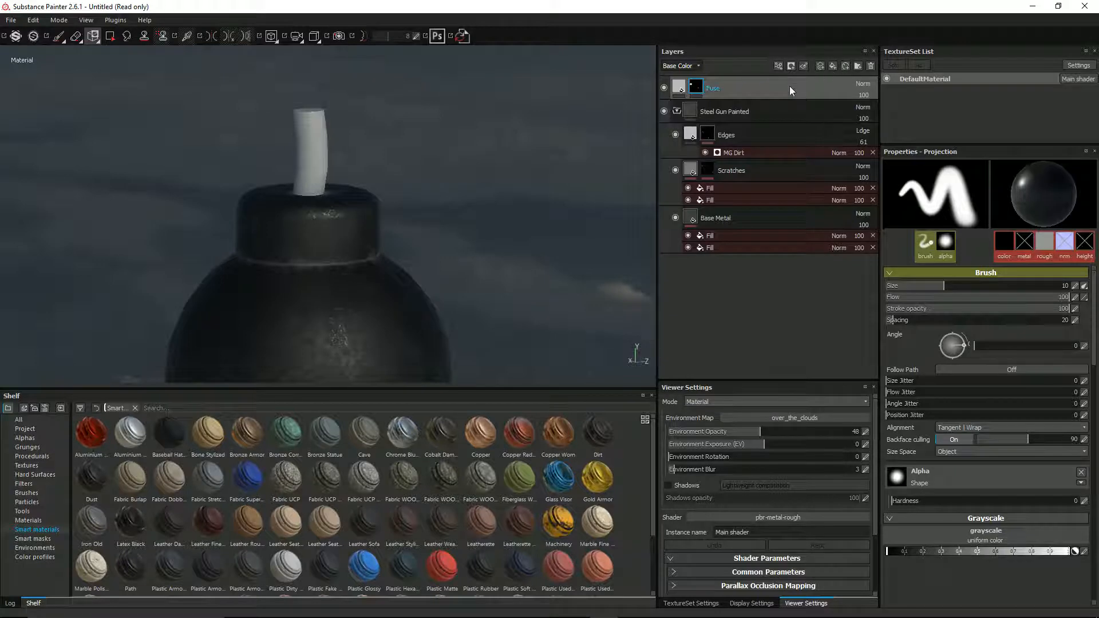
pyautogui.click(858, 66)
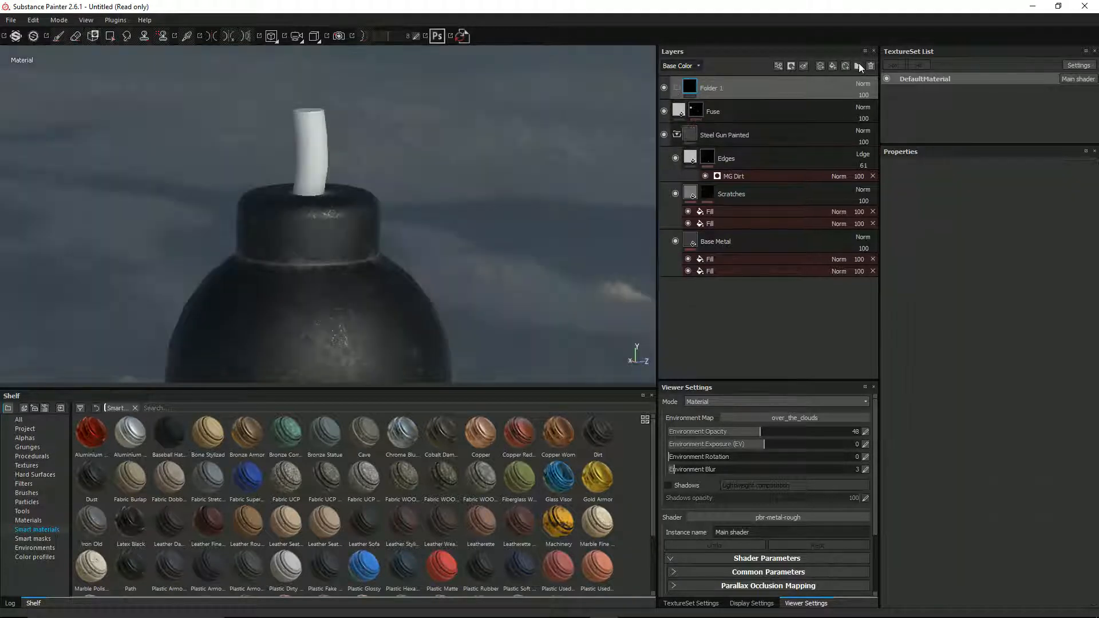
pyautogui.moveTo(721, 117); pyautogui.dragTo(727, 91)
pyautogui.doubleClick(723, 86)
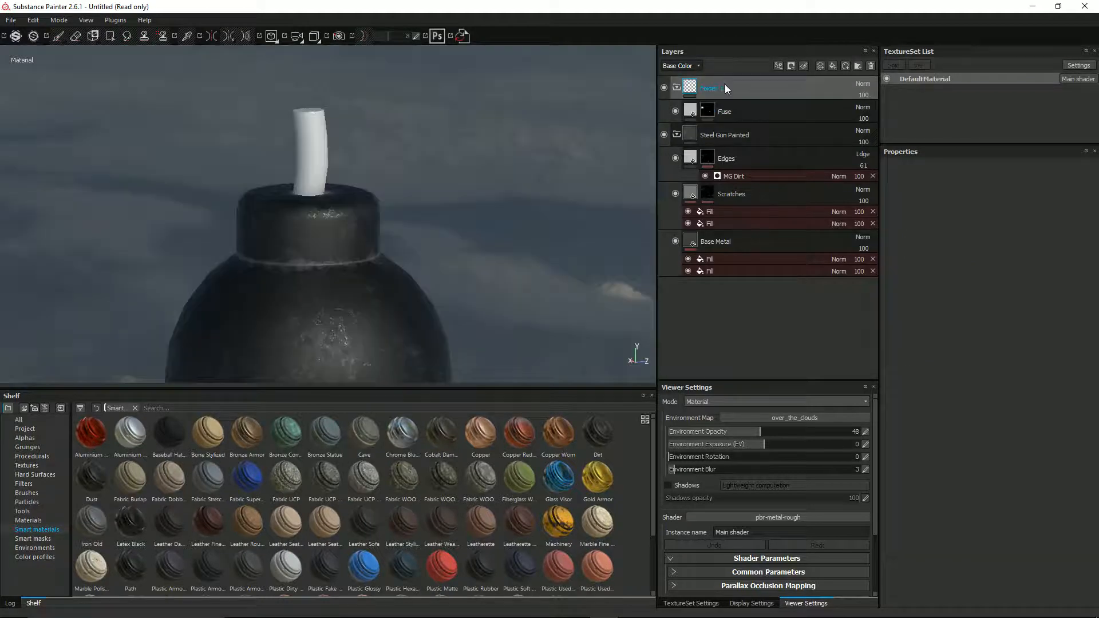
pyautogui.write('Fuse')
pyautogui.press('Return')
# - Add a black mask to the Fuse folder and paste a copy of the Fuse layer's mask into it
pyautogui.rightClick(691, 90)
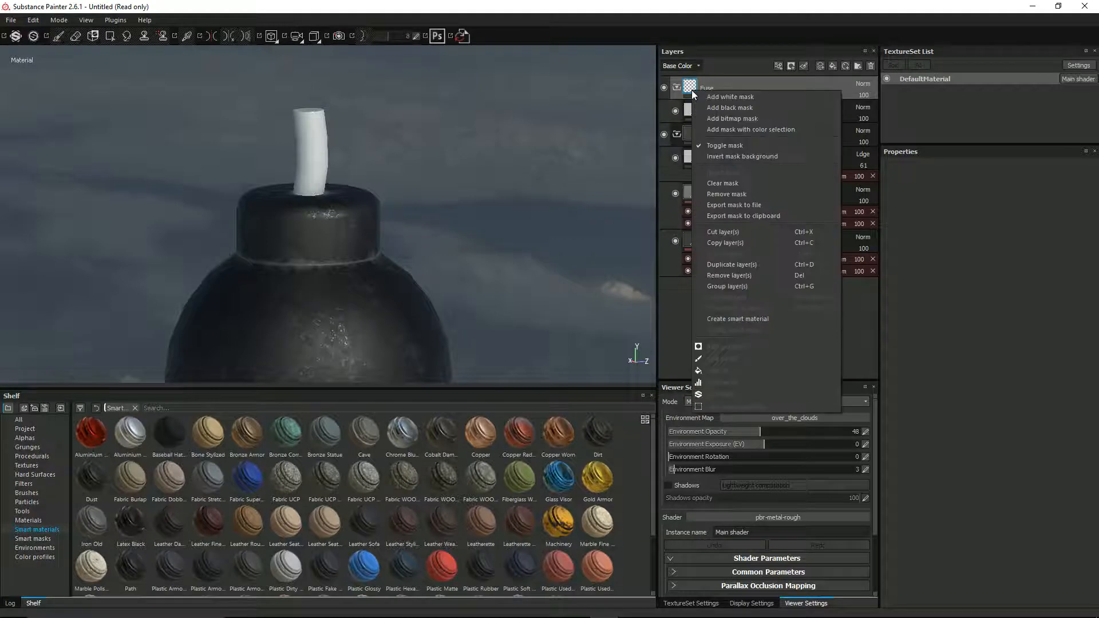
pyautogui.click(723, 109)
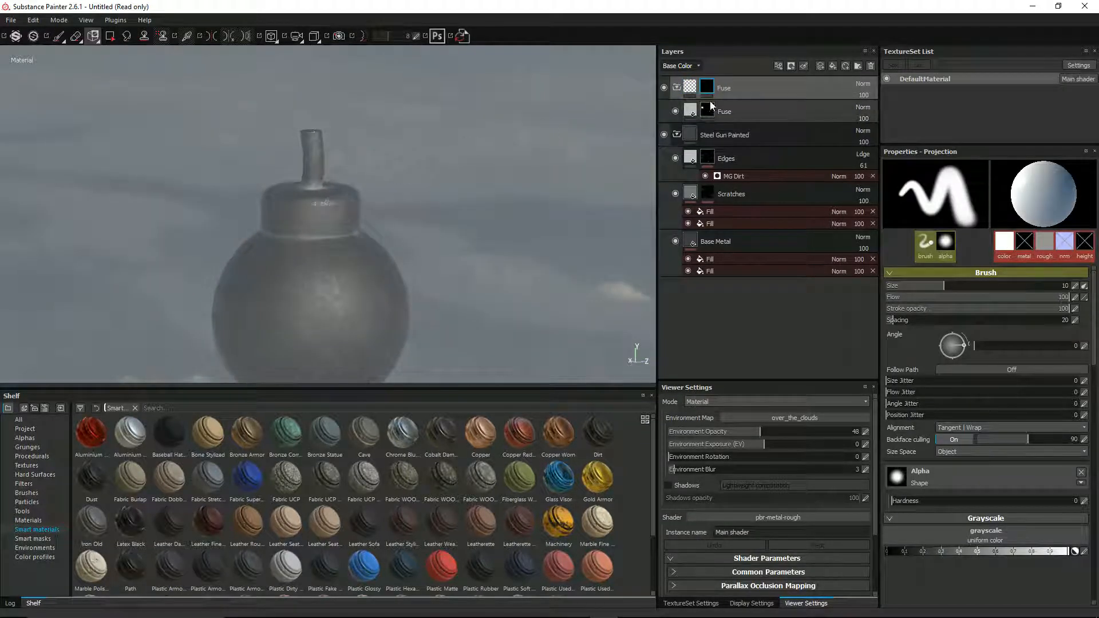
pyautogui.click(690, 88)
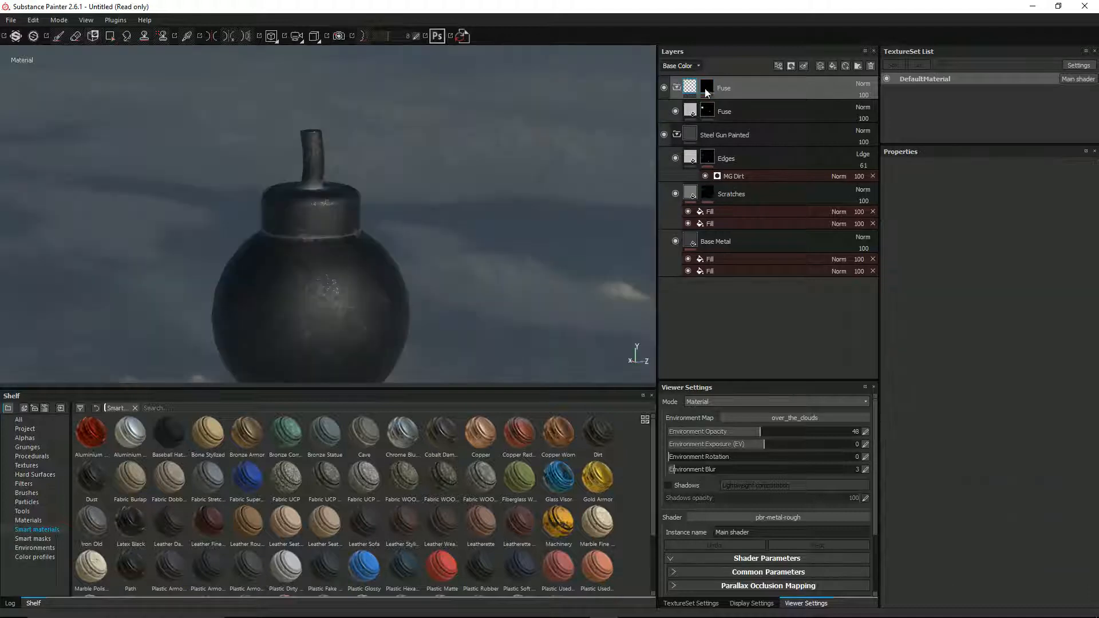
pyautogui.click(707, 88)
pyautogui.click(695, 90)
pyautogui.click(707, 111)
pyautogui.rightClick(709, 112)
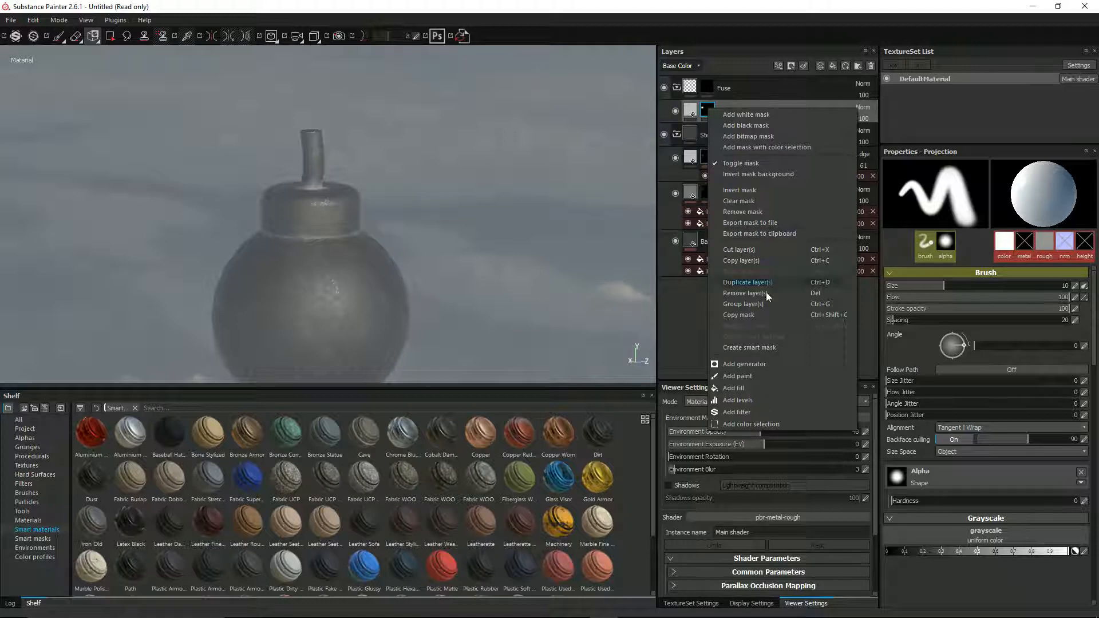
pyautogui.click(765, 315)
pyautogui.rightClick(707, 87)
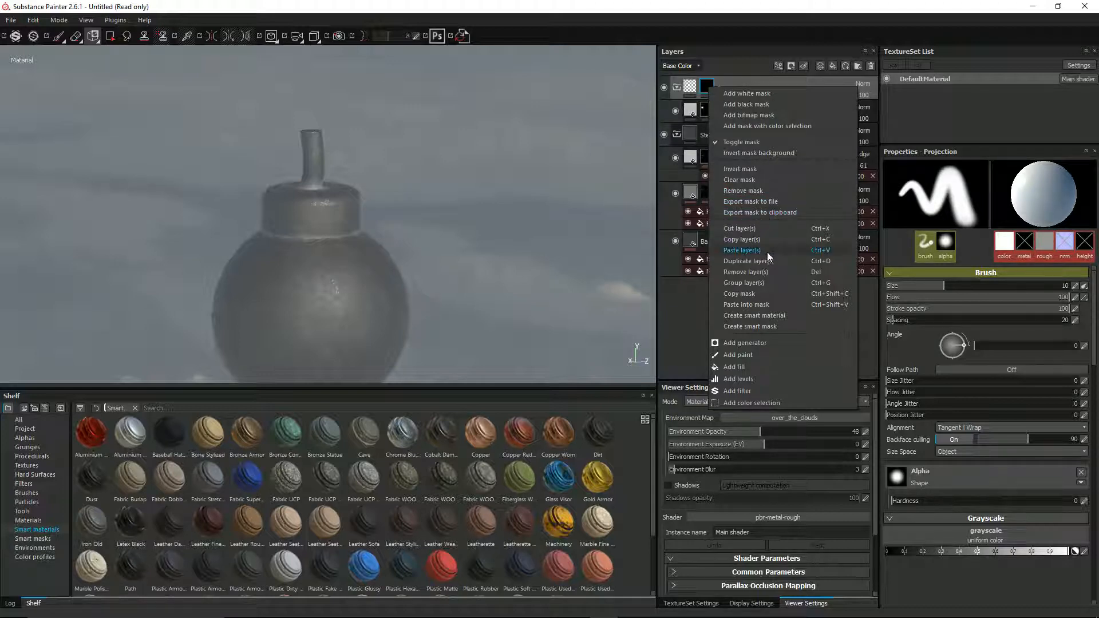
pyautogui.click(770, 304)
# - Remove the mask from the Fuse fill layer inside the Fuse folder
pyautogui.click(708, 110)
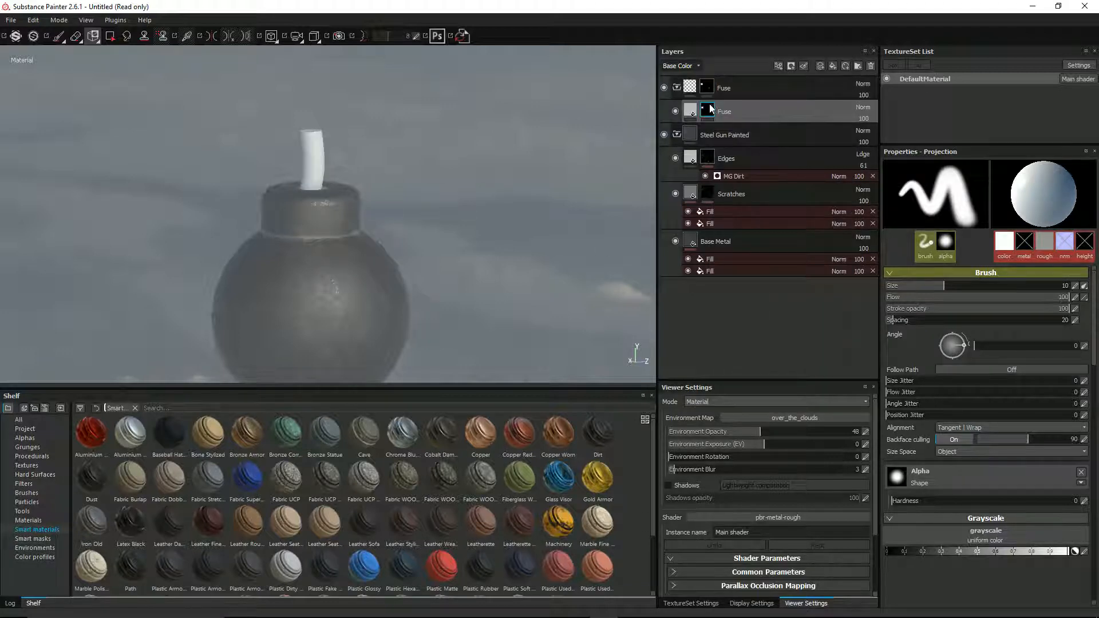
pyautogui.rightClick(710, 109)
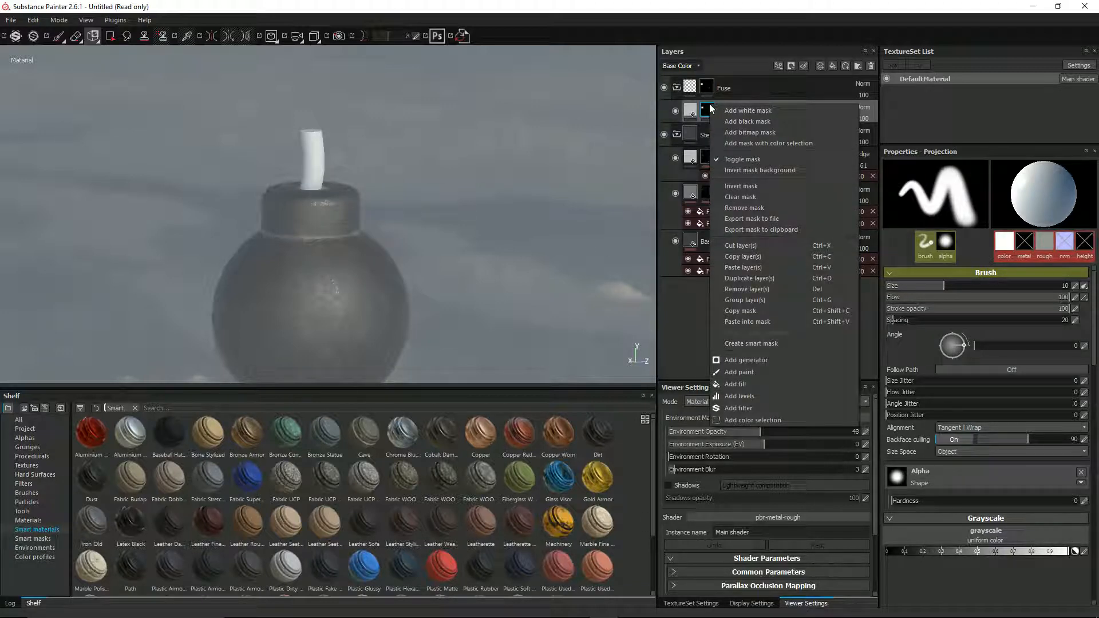
pyautogui.click(744, 208)
# - Darken the Fuse fill layer's base color to a neutral grey with a value of about 0.259
pyautogui.keyDown('alt'); pyautogui.moveTo(392, 176); pyautogui.dragTo(412, 167); pyautogui.keyUp('alt')
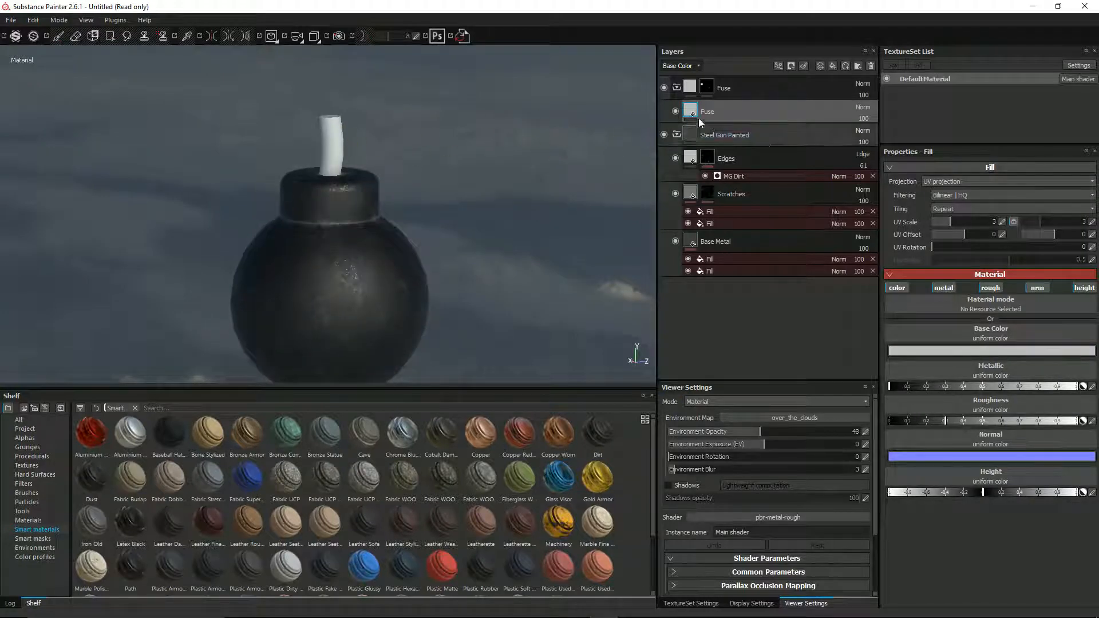
pyautogui.click(950, 350)
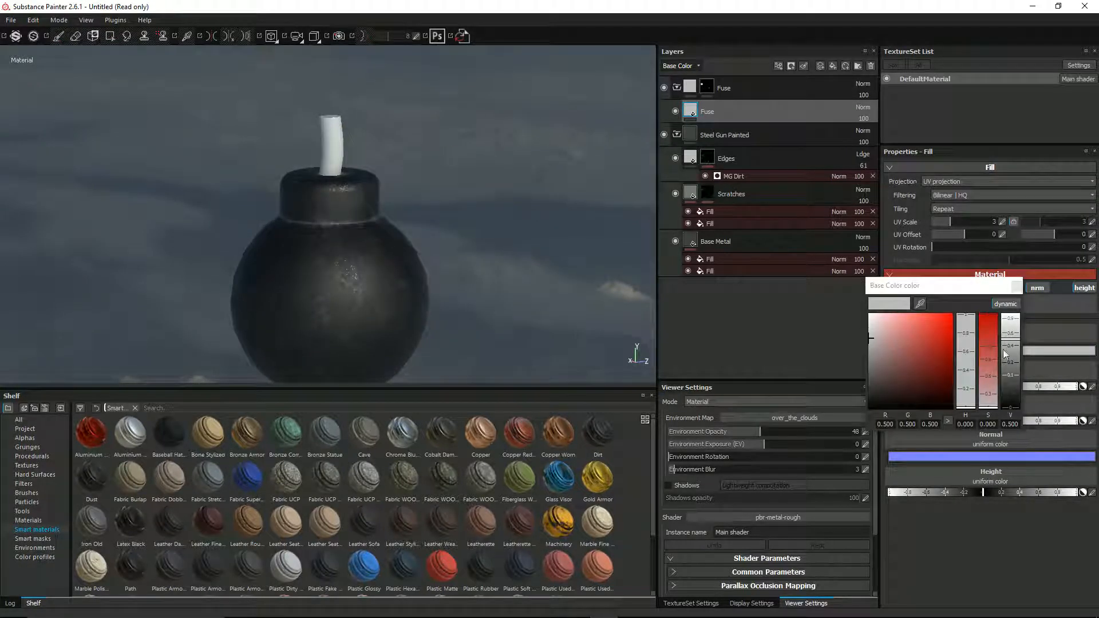
pyautogui.moveTo(1010, 345); pyautogui.dragTo(1013, 362)
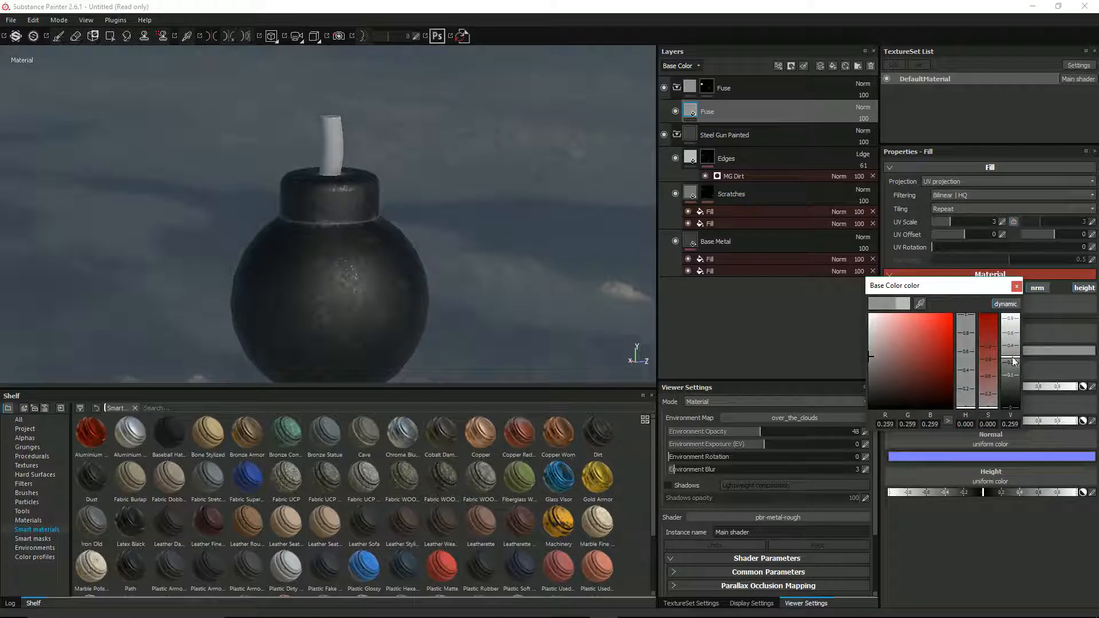
# - Add a new fill layer above the Fuse layer inside the folder and rename it Dirt
pyautogui.click(833, 66)
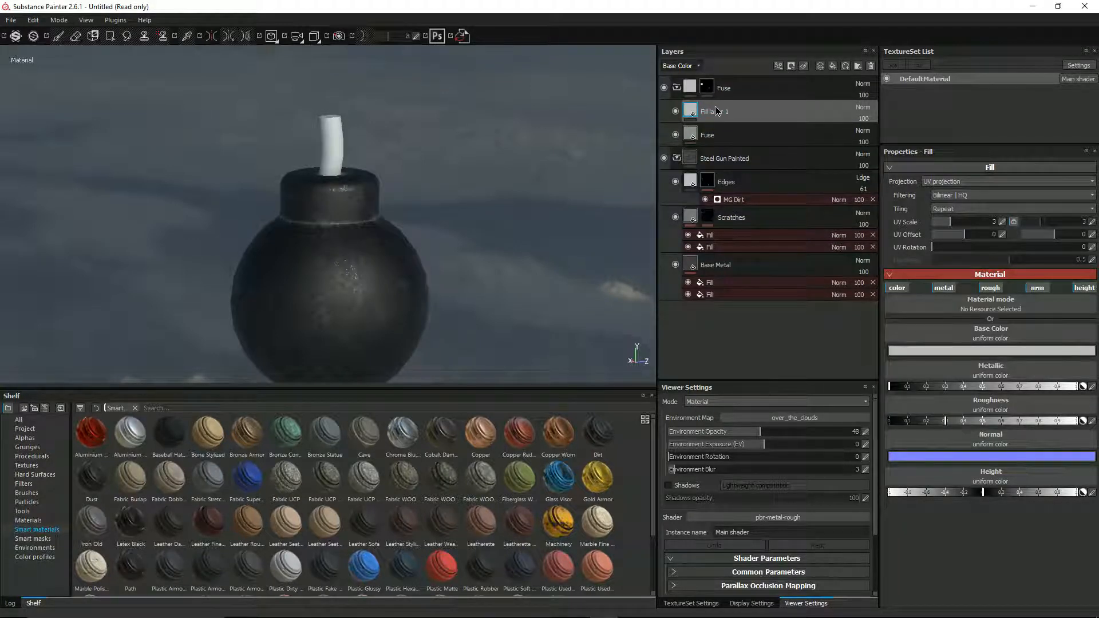
pyautogui.doubleClick(715, 111)
pyautogui.write('Dirt')
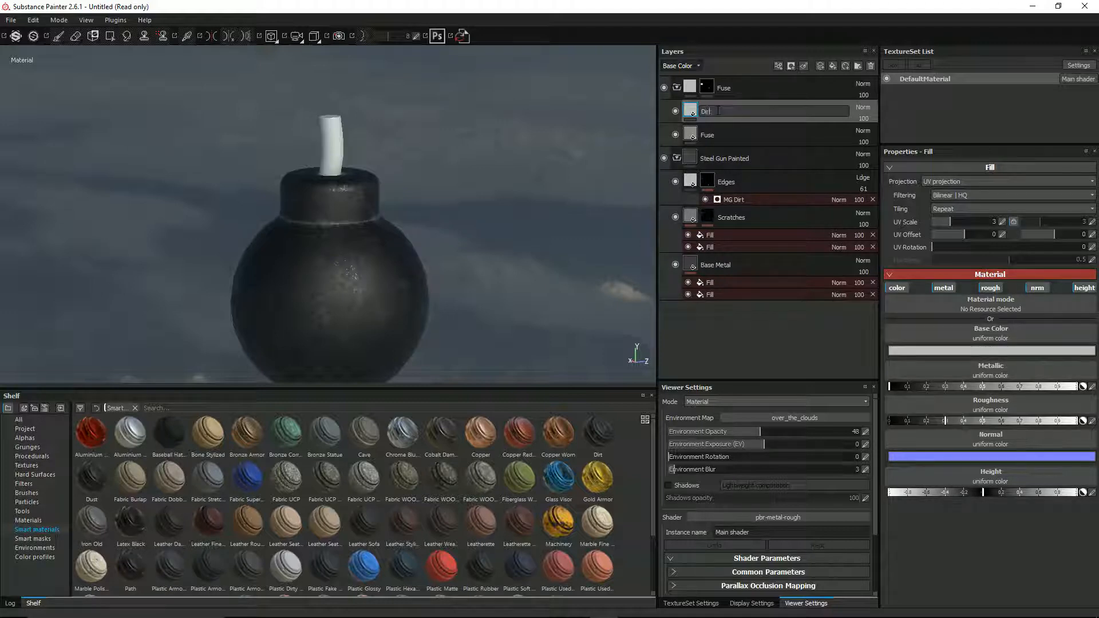
pyautogui.press('Return')
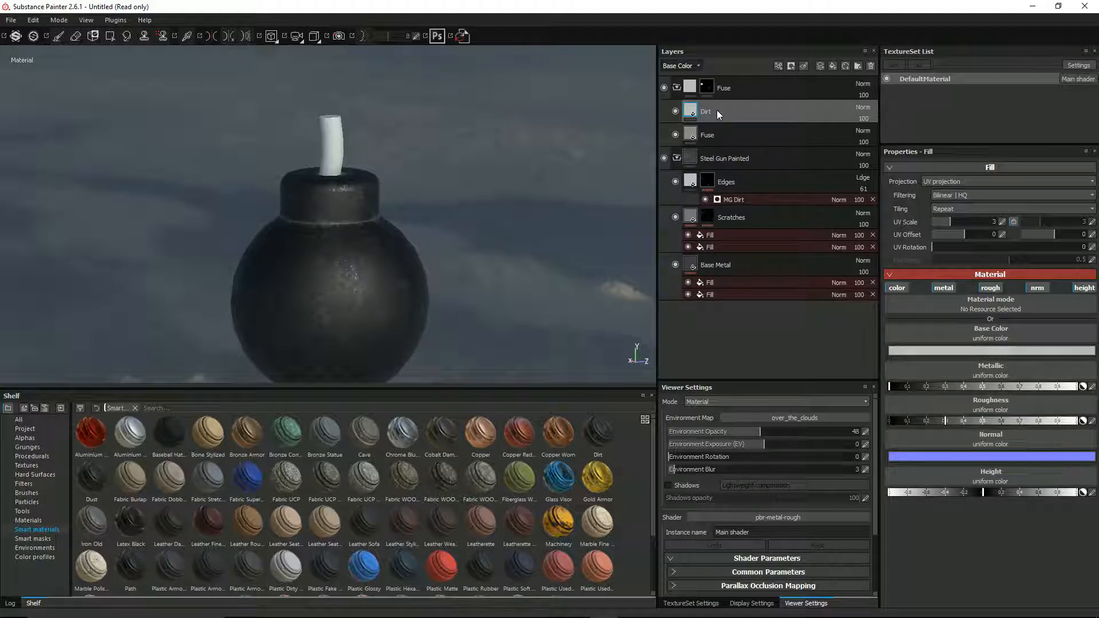
# - Limit the Dirt layer to the color channel only and set its base color to black
pyautogui.click(943, 287)
pyautogui.click(990, 288)
pyautogui.click(1034, 288)
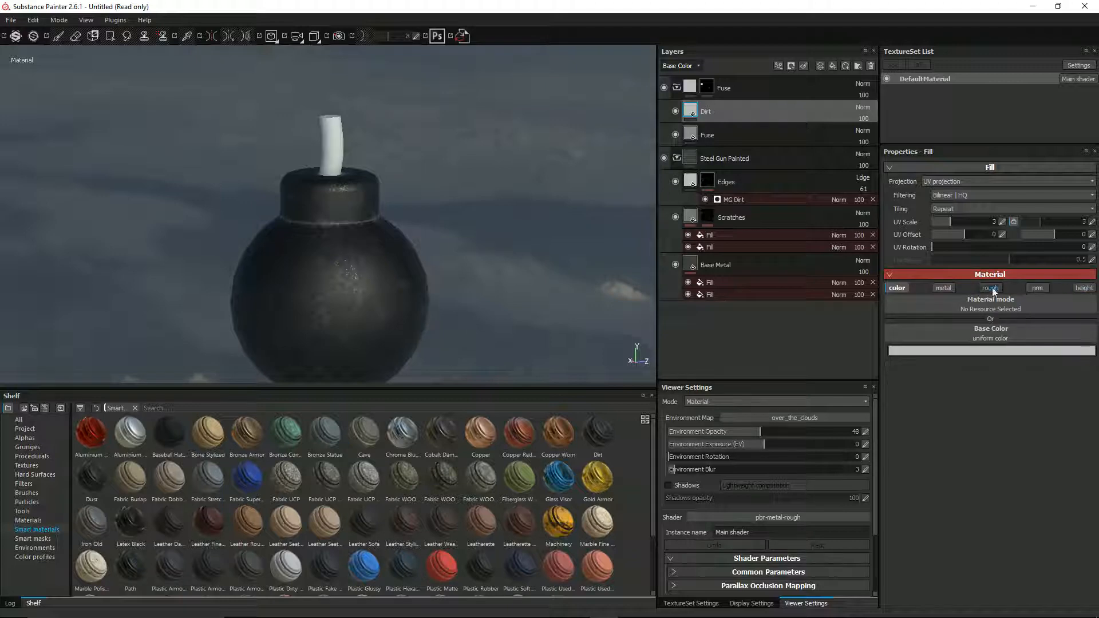
pyautogui.click(976, 351)
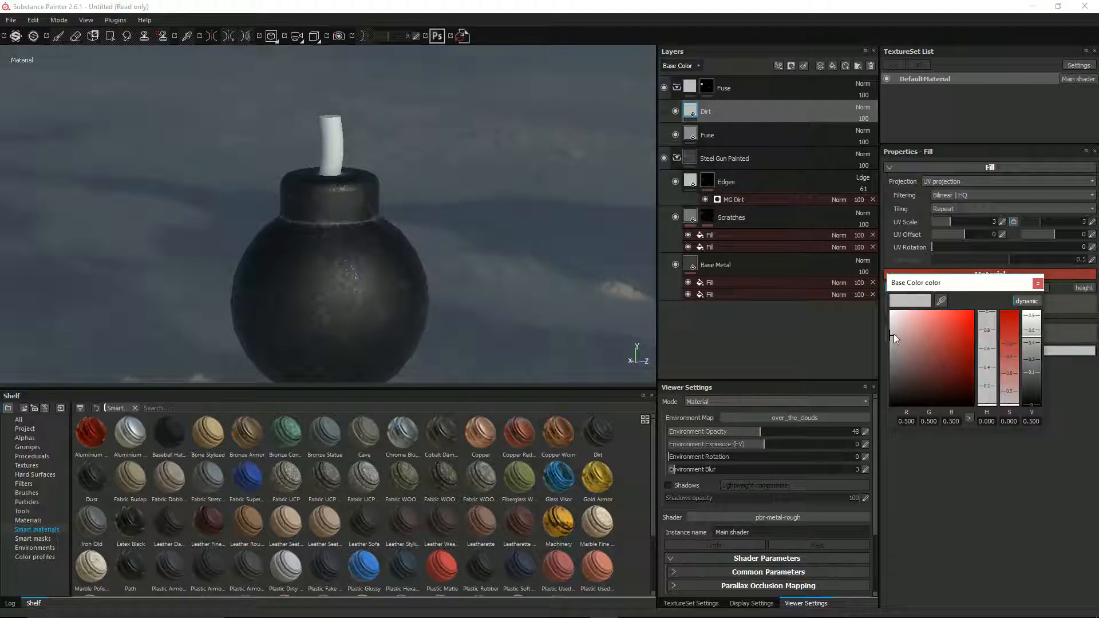
pyautogui.moveTo(894, 335); pyautogui.dragTo(896, 405)
# - Add a black mask to the Dirt layer and apply an MG Dirt generator to that mask
pyautogui.rightClick(690, 114)
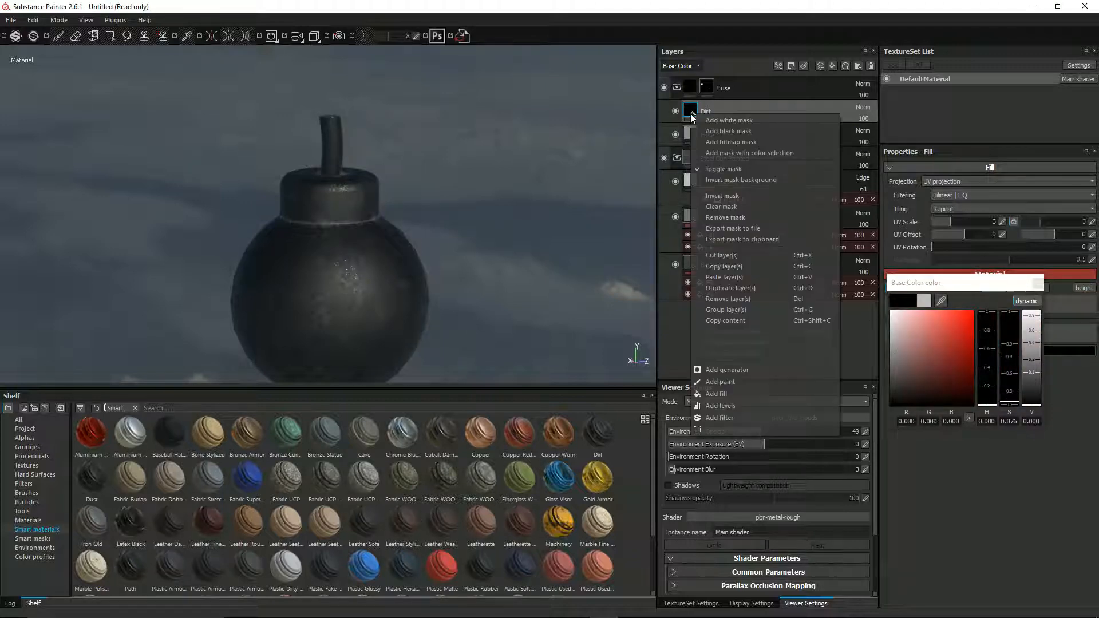
pyautogui.click(716, 128)
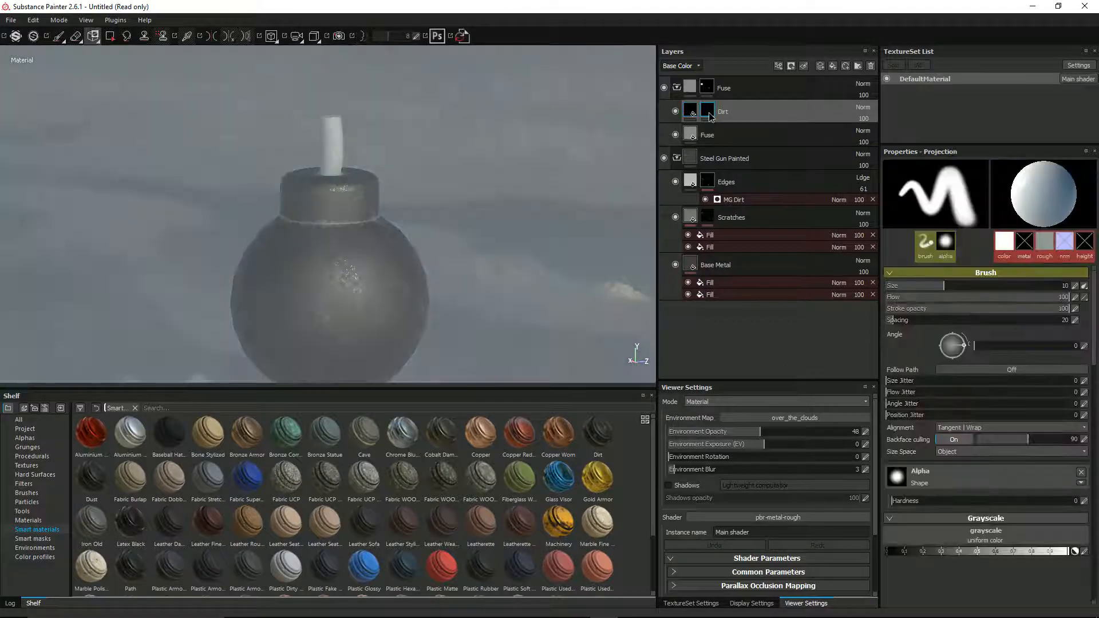
pyautogui.rightClick(710, 113)
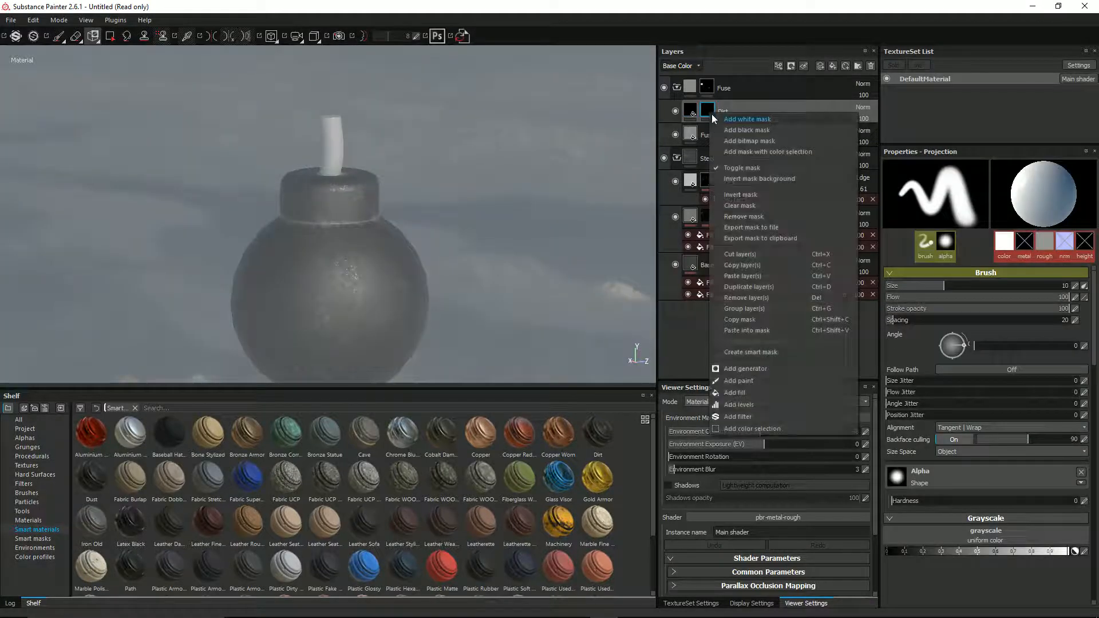
pyautogui.click(754, 369)
pyautogui.click(944, 191)
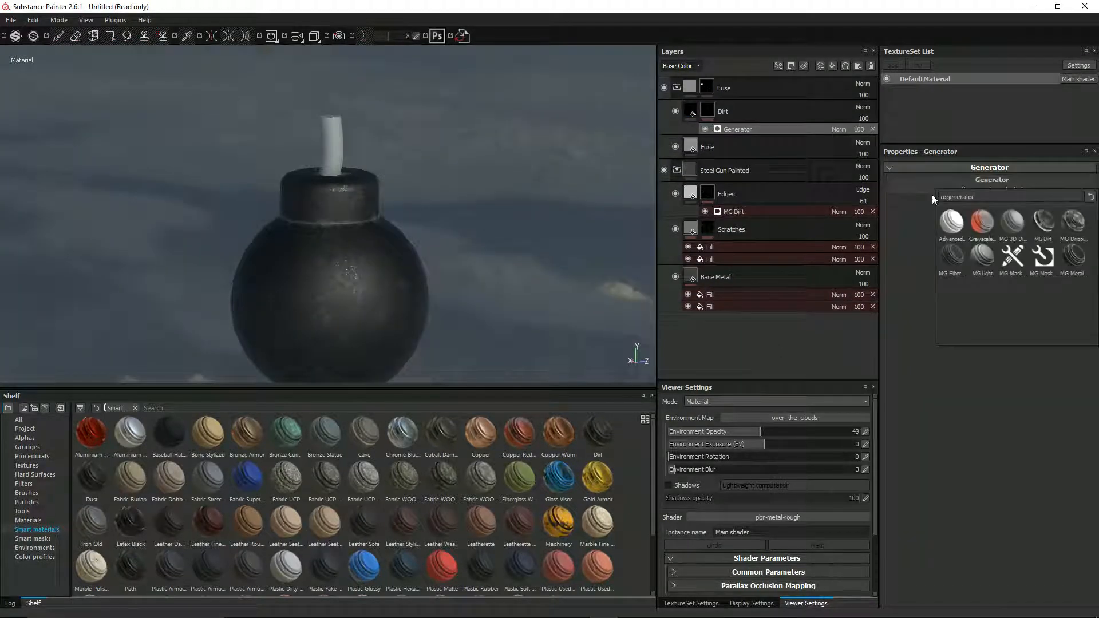
pyautogui.click(1048, 224)
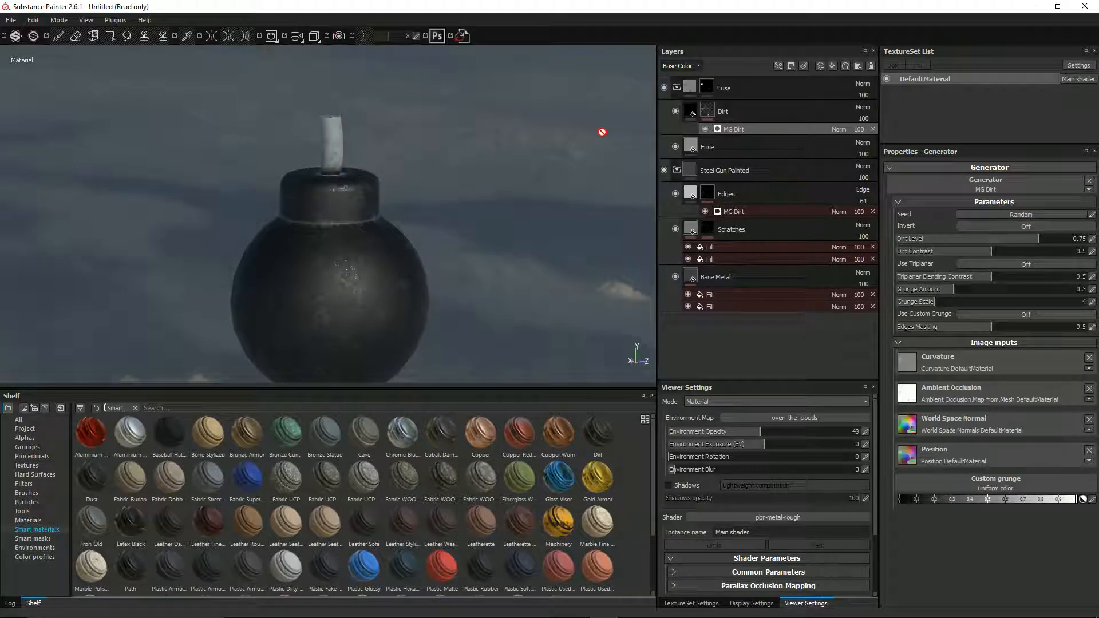
# - Set the Dirt mask's MG Dirt generator to a Dirt Level of 0.67 and a Grunge Scale of 3
pyautogui.scroll(3, 595, 132)
pyautogui.moveTo(382, 174)
pyautogui.keyDown('alt'); pyautogui.mouseDown()
pyautogui.moveTo(394, 167)
pyautogui.moveTo(362, 166)
pyautogui.mouseUp(); pyautogui.keyUp('alt')
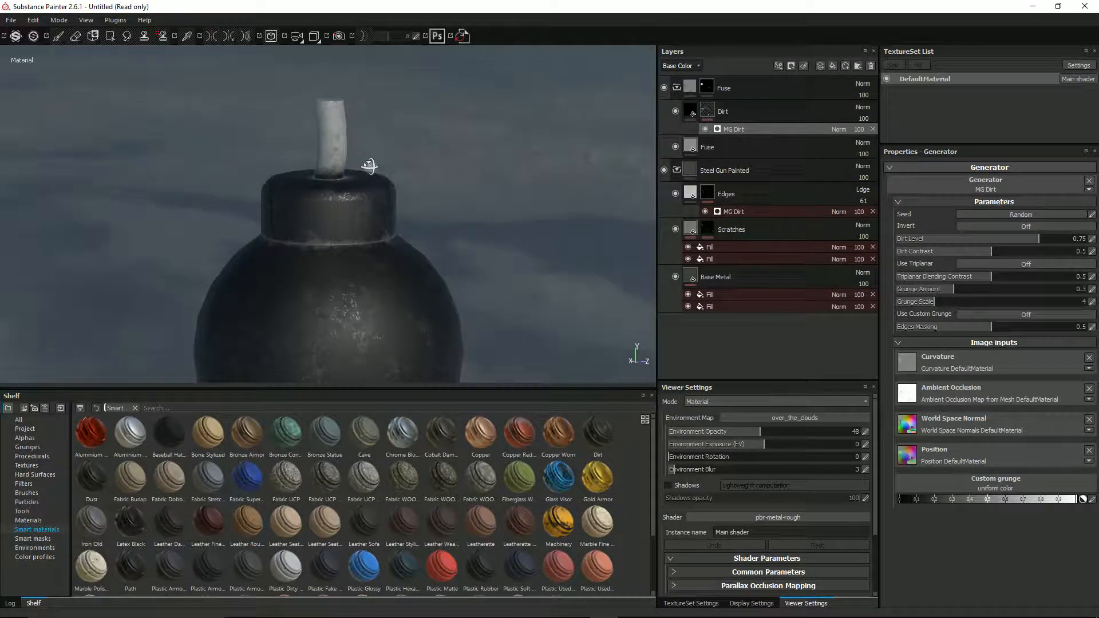
pyautogui.click(1029, 239)
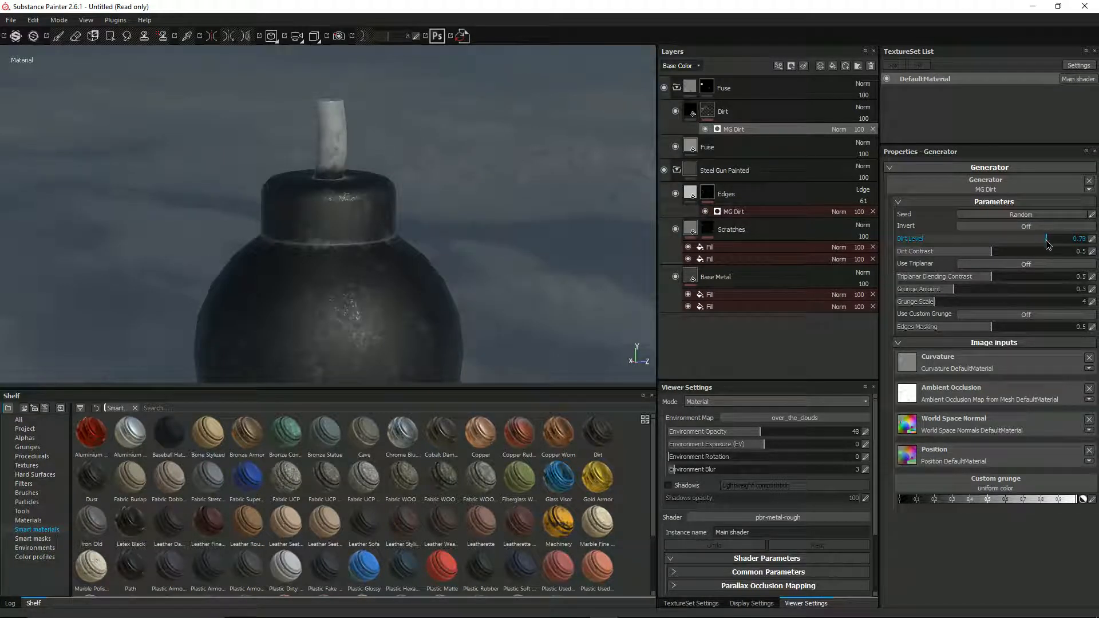
pyautogui.moveTo(1037, 244); pyautogui.dragTo(1027, 245)
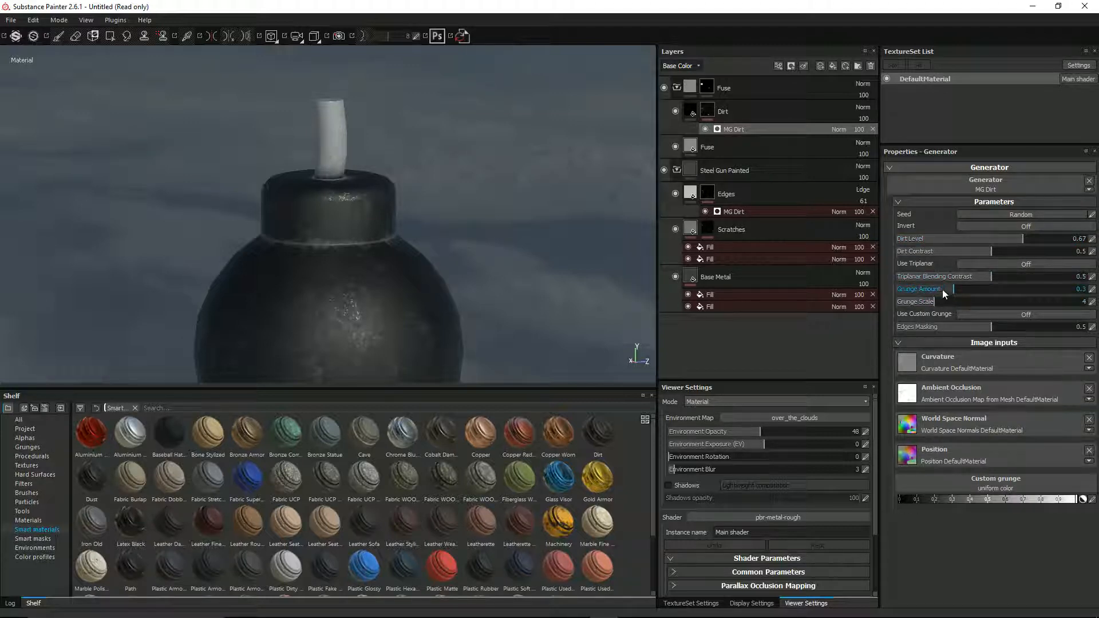
pyautogui.moveTo(931, 306)
pyautogui.mouseDown()
pyautogui.moveTo(904, 305)
pyautogui.moveTo(926, 304)
pyautogui.mouseUp()
pyautogui.keyDown('alt'); pyautogui.moveTo(489, 200); pyautogui.dragTo(450, 198); pyautogui.keyUp('alt')
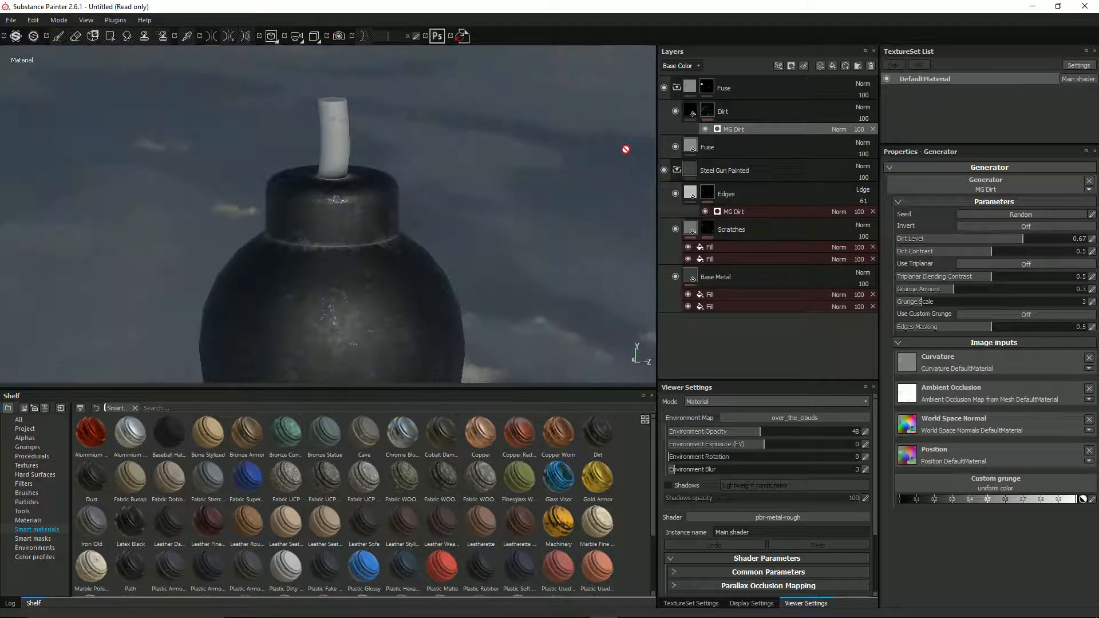
# - Add a paint effect above the MG Dirt generator on the Dirt layer's mask
pyautogui.rightClick(708, 110)
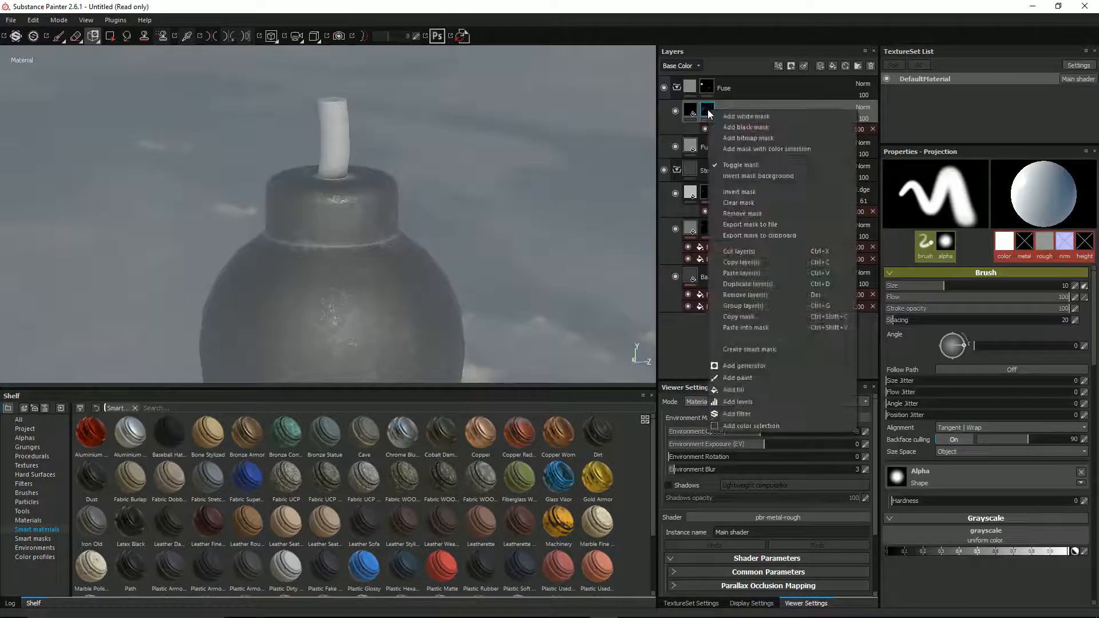
pyautogui.click(756, 376)
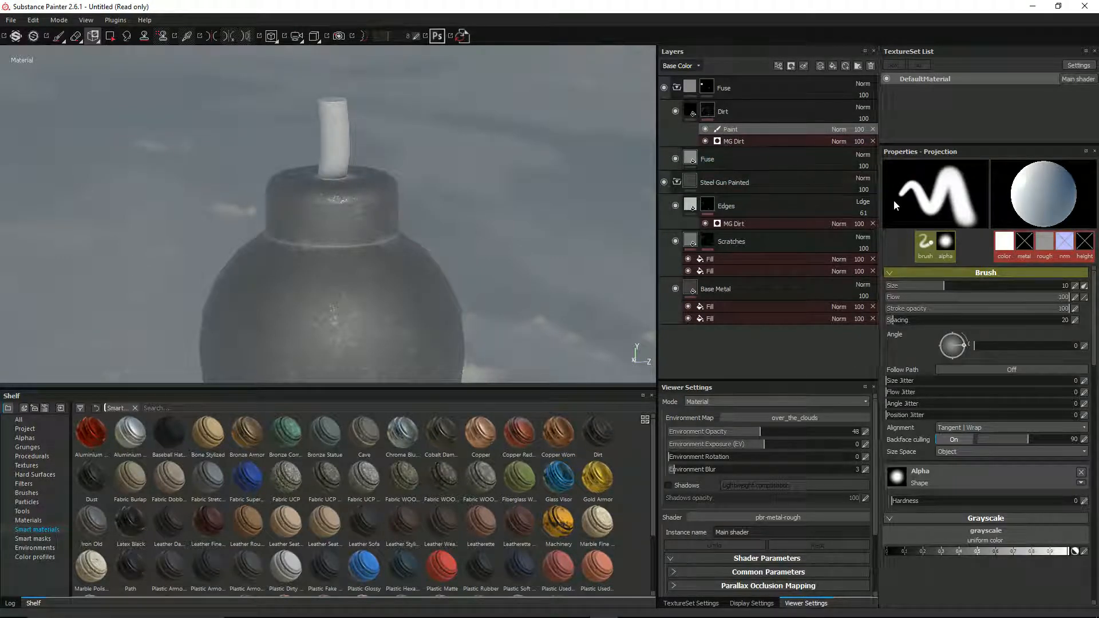
pyautogui.scroll(1, 404, 257)
pyautogui.scroll(2, 405, 257)
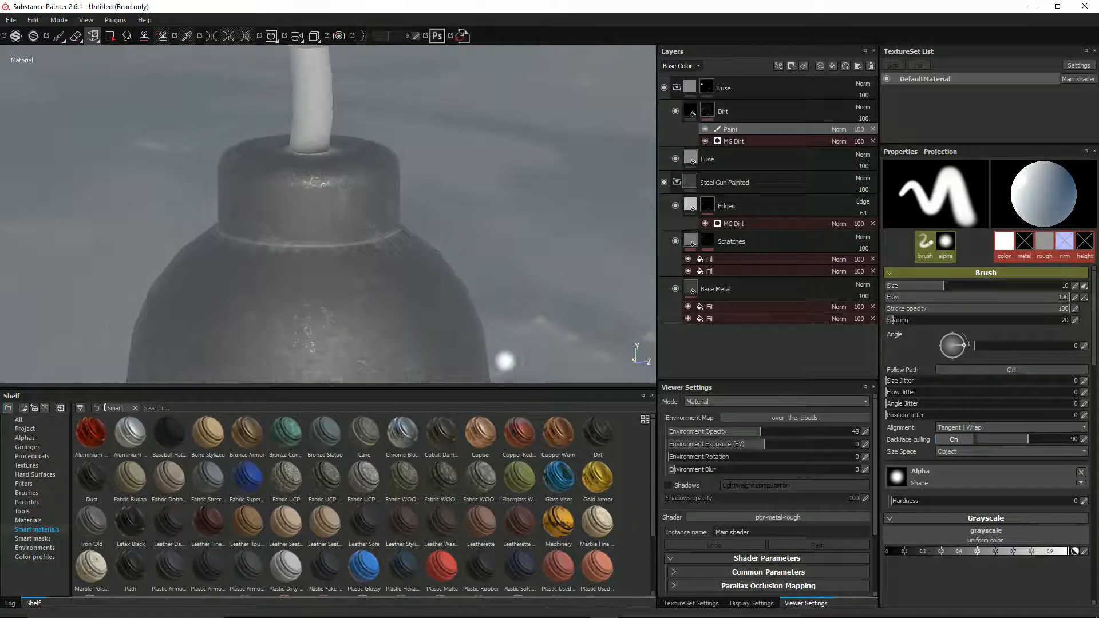
pyautogui.keyDown('alt'); pyautogui.moveTo(401, 138); pyautogui.dragTo(387, 171); pyautogui.keyUp('alt')
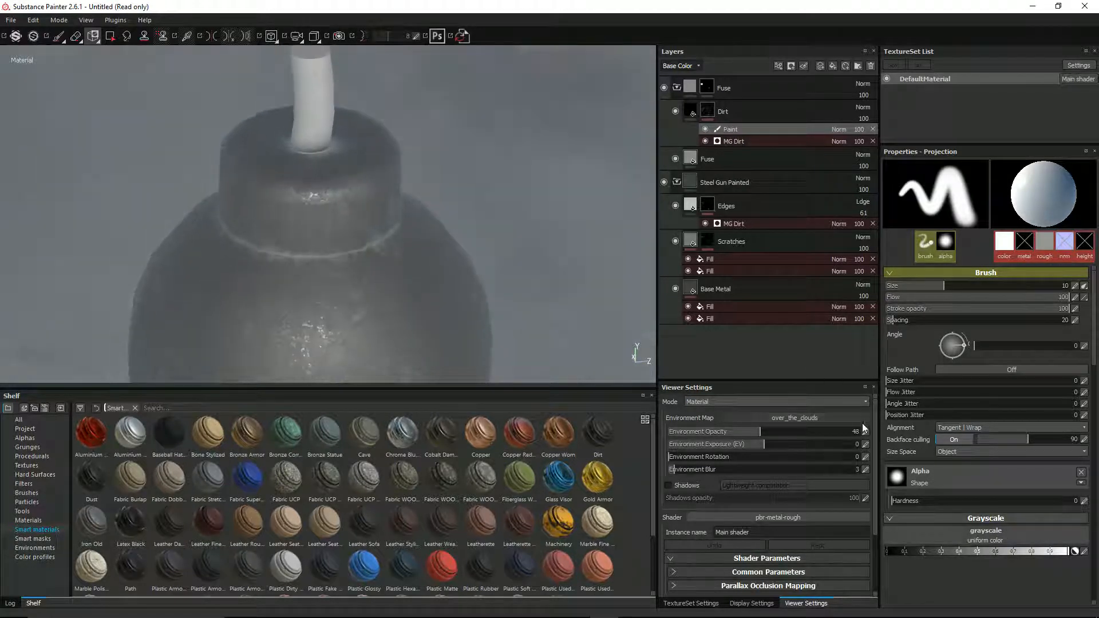
pyautogui.keyDown('alt'); pyautogui.moveTo(465, 164); pyautogui.dragTo(517, 236, button='middle'); pyautogui.keyUp('alt')
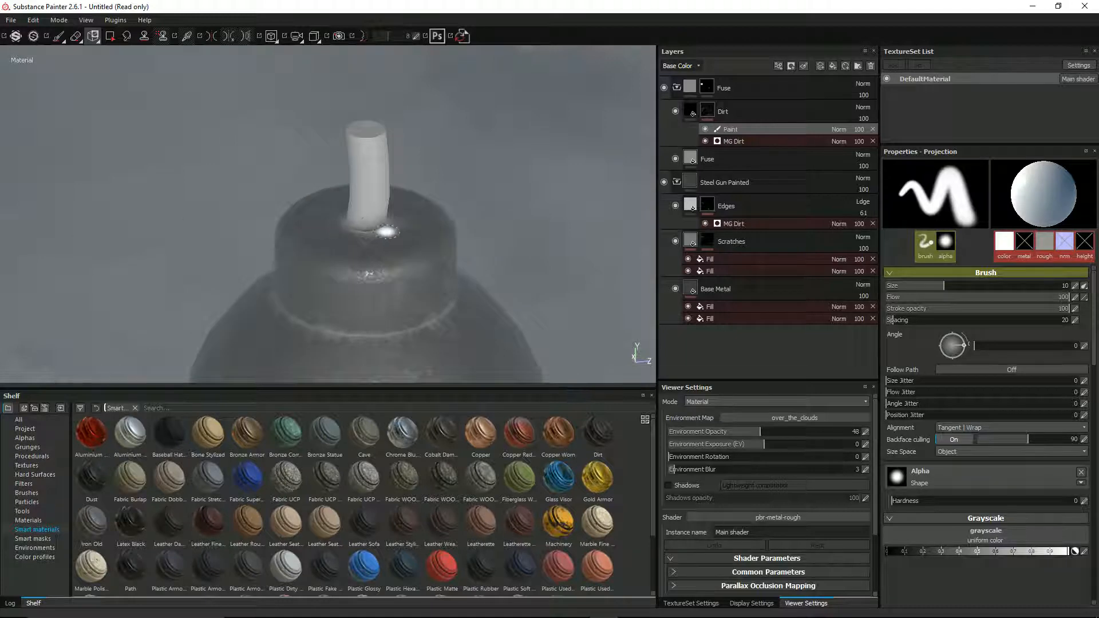
# - Try painting solid dirt around the fuse's base with a white brush, and paint it back out with black
pyautogui.moveTo(375, 228)
pyautogui.mouseDown()
pyautogui.moveTo(364, 228)
pyautogui.moveTo(383, 227)
pyautogui.mouseUp()
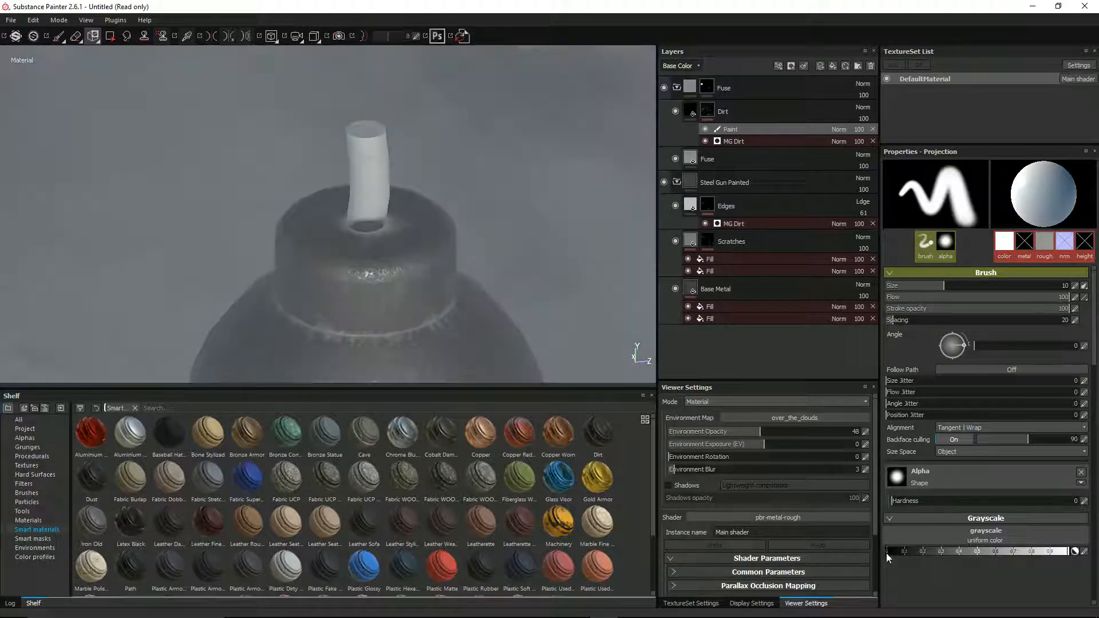
pyautogui.moveTo(887, 553); pyautogui.dragTo(1079, 554)
pyautogui.moveTo(353, 227); pyautogui.dragTo(365, 223)
pyautogui.moveTo(362, 223)
pyautogui.mouseDown()
pyautogui.moveTo(372, 224)
pyautogui.moveTo(331, 222)
pyautogui.moveTo(350, 220)
pyautogui.mouseUp()
pyautogui.moveTo(991, 551); pyautogui.dragTo(887, 553)
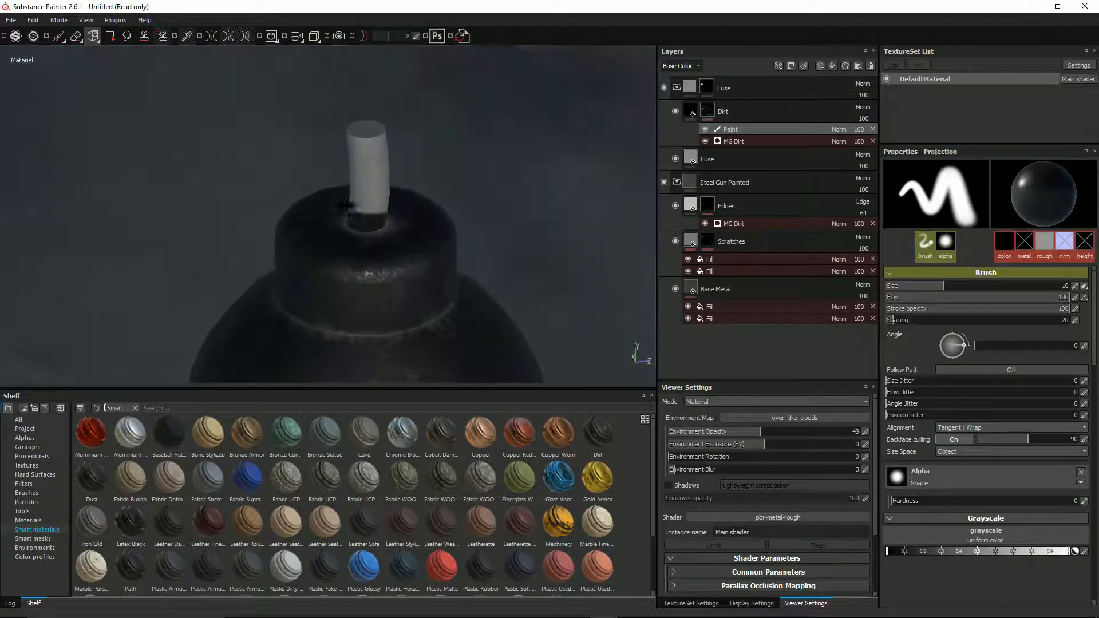
pyautogui.moveTo(354, 224)
pyautogui.mouseDown()
pyautogui.moveTo(379, 229)
pyautogui.moveTo(250, 201)
pyautogui.mouseUp()
pyautogui.moveTo(438, 205); pyautogui.dragTo(447, 208)
pyautogui.keyDown('alt'); pyautogui.moveTo(473, 218); pyautogui.dragTo(309, 204); pyautogui.keyUp('alt')
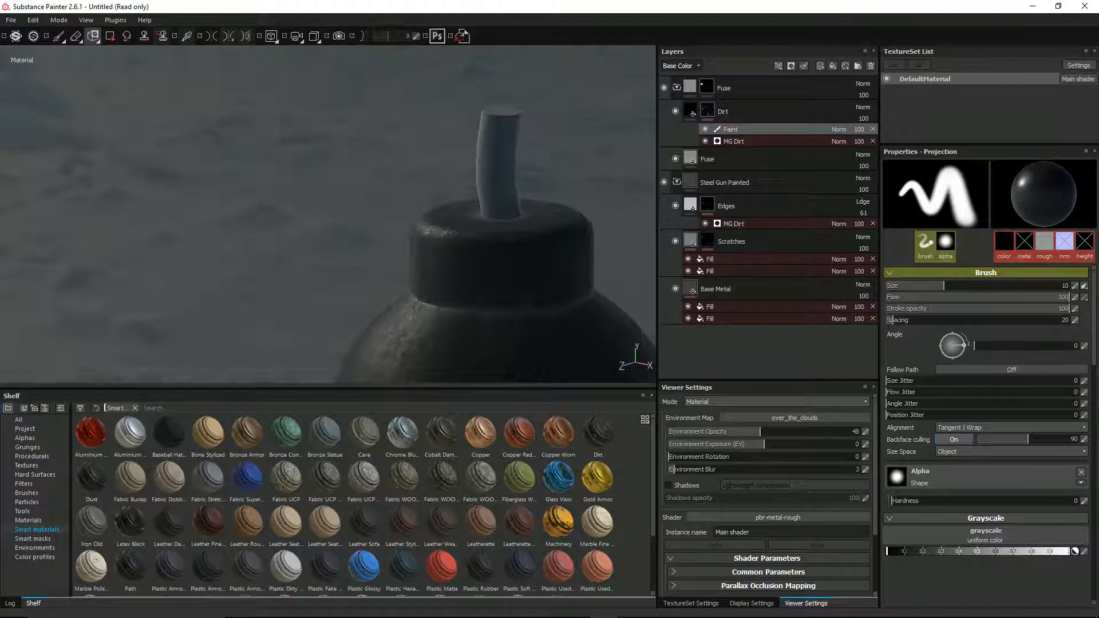
# - Select the Dirt 1 brush for the mask painting and set its grayscale value to white
pyautogui.click(23, 511)
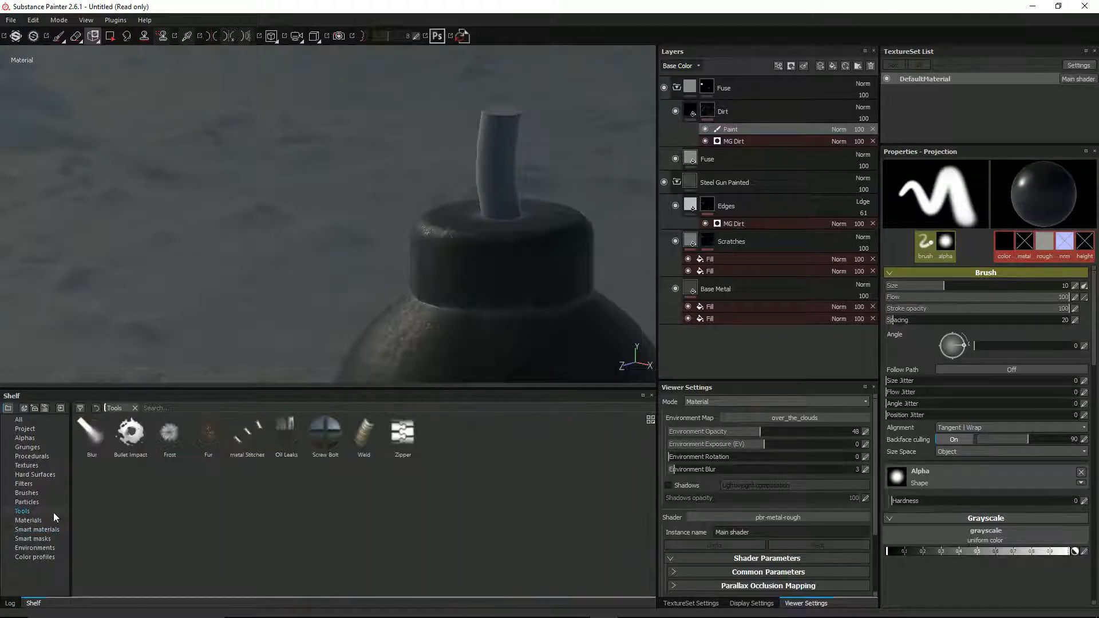
pyautogui.click(38, 493)
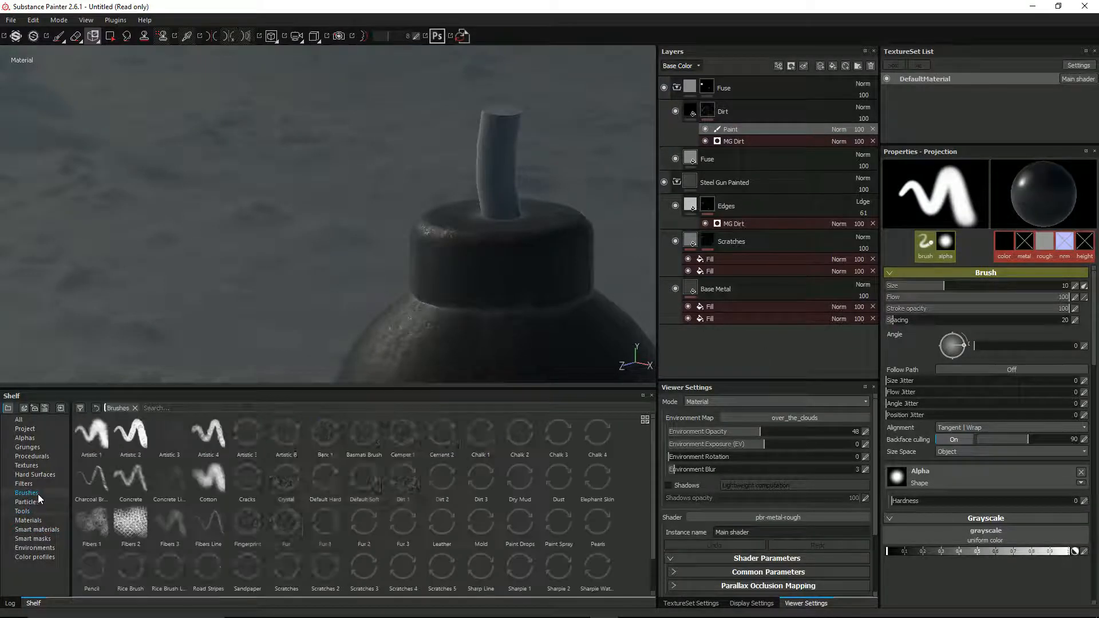
pyautogui.click(403, 478)
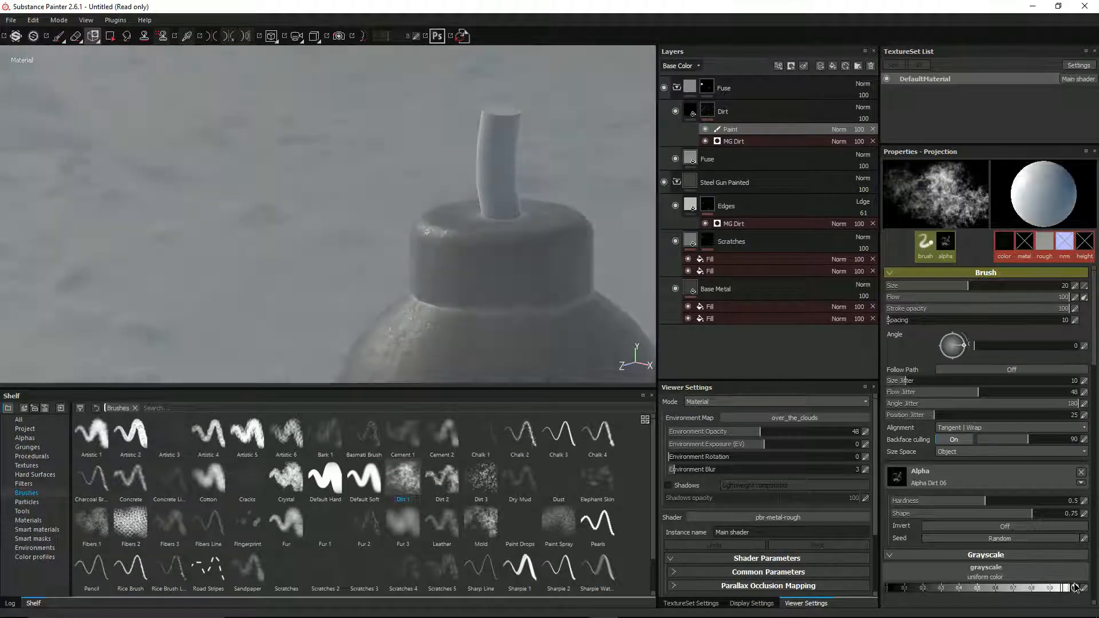
pyautogui.click(1074, 586)
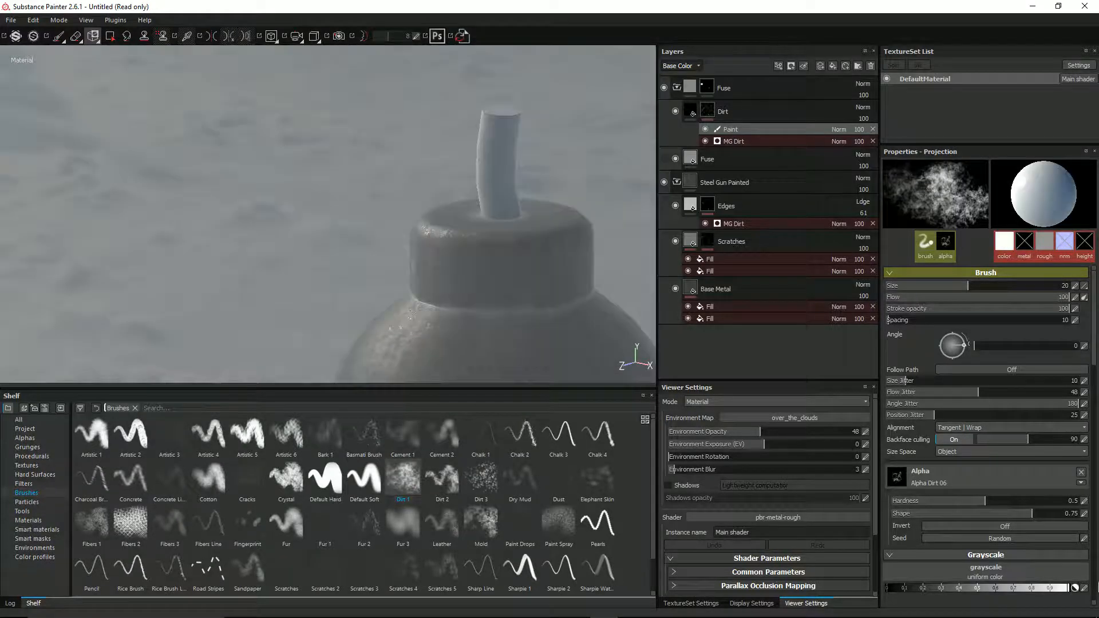
# - Paint mottled dirt onto the fuse's mask from several sides, including the fuse's upper end
pyautogui.keyDown('alt'); pyautogui.moveTo(536, 167); pyautogui.dragTo(557, 149); pyautogui.keyUp('alt')
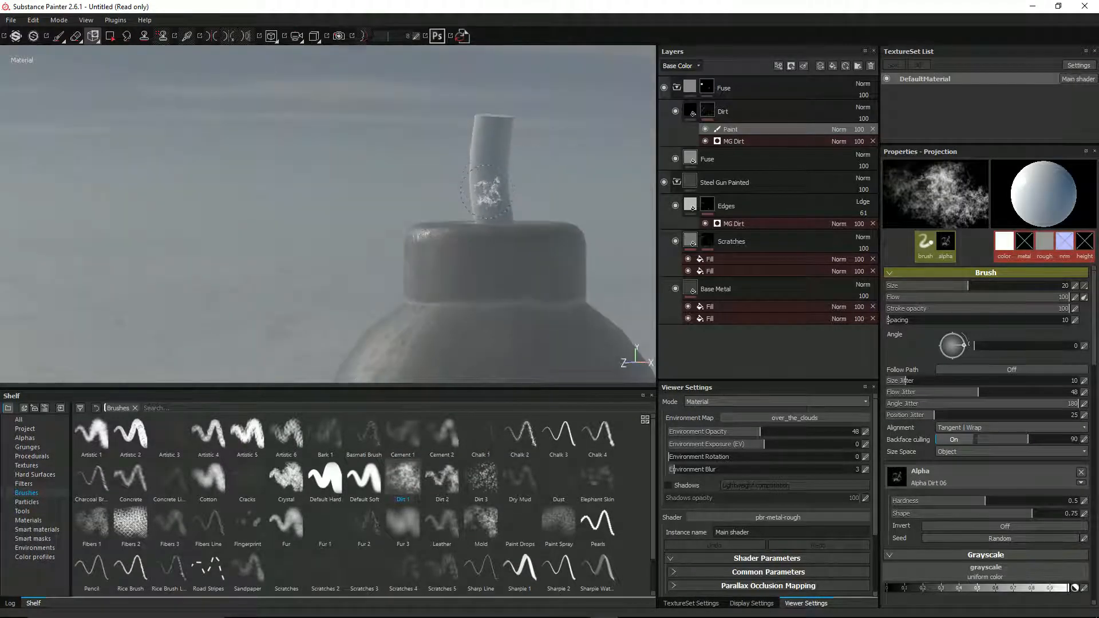
pyautogui.moveTo(487, 193)
pyautogui.mouseDown()
pyautogui.moveTo(488, 137)
pyautogui.moveTo(501, 153)
pyautogui.mouseUp()
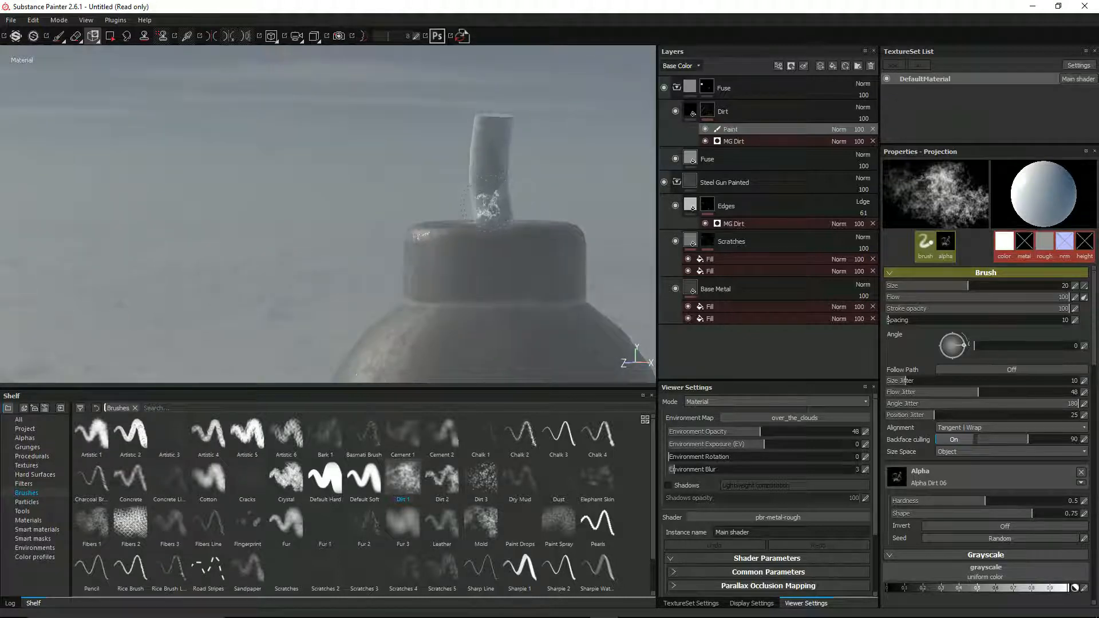
pyautogui.keyDown('alt'); pyautogui.moveTo(571, 196); pyautogui.dragTo(260, 196); pyautogui.keyUp('alt')
pyautogui.moveTo(532, 167)
pyautogui.mouseDown()
pyautogui.moveTo(523, 186)
pyautogui.moveTo(520, 133)
pyautogui.mouseUp()
pyautogui.keyDown('alt'); pyautogui.moveTo(578, 138); pyautogui.dragTo(564, 232); pyautogui.keyUp('alt')
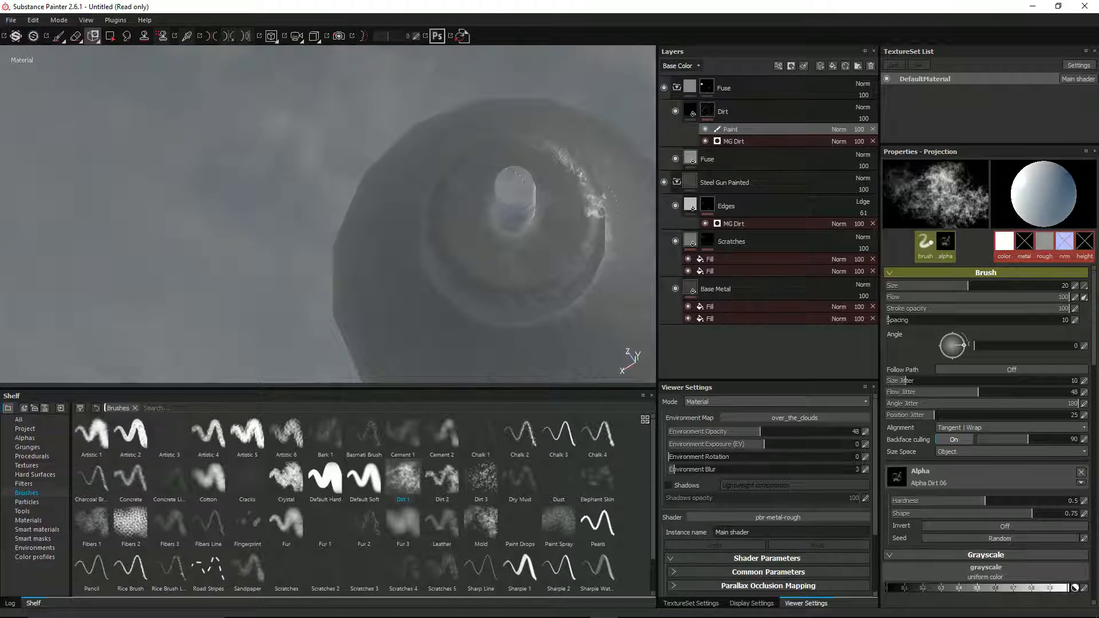
pyautogui.moveTo(589, 191)
pyautogui.keyDown('alt'); pyautogui.mouseDown()
pyautogui.moveTo(375, 78)
pyautogui.moveTo(406, 99)
pyautogui.moveTo(322, 154)
pyautogui.mouseUp(); pyautogui.keyUp('alt')
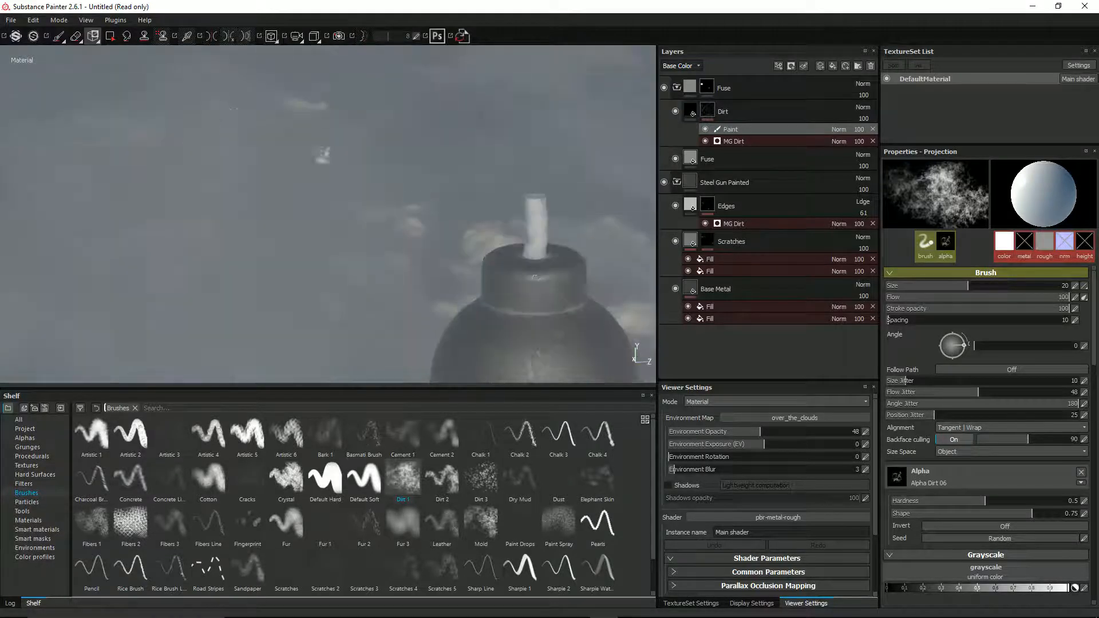
pyautogui.moveTo(535, 247); pyautogui.dragTo(536, 189)
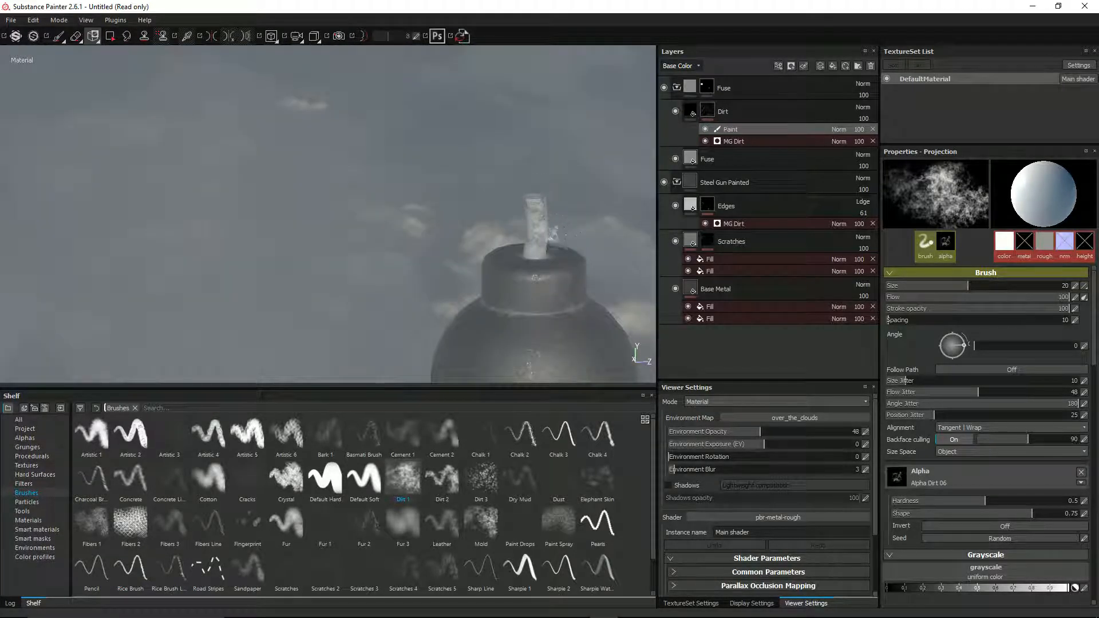
pyautogui.keyDown('alt'); pyautogui.moveTo(586, 247); pyautogui.dragTo(560, 267); pyautogui.keyUp('alt')
pyautogui.scroll(3, 559, 263)
pyautogui.moveTo(514, 240)
pyautogui.mouseDown()
pyautogui.moveTo(516, 250)
pyautogui.moveTo(523, 225)
pyautogui.mouseUp()
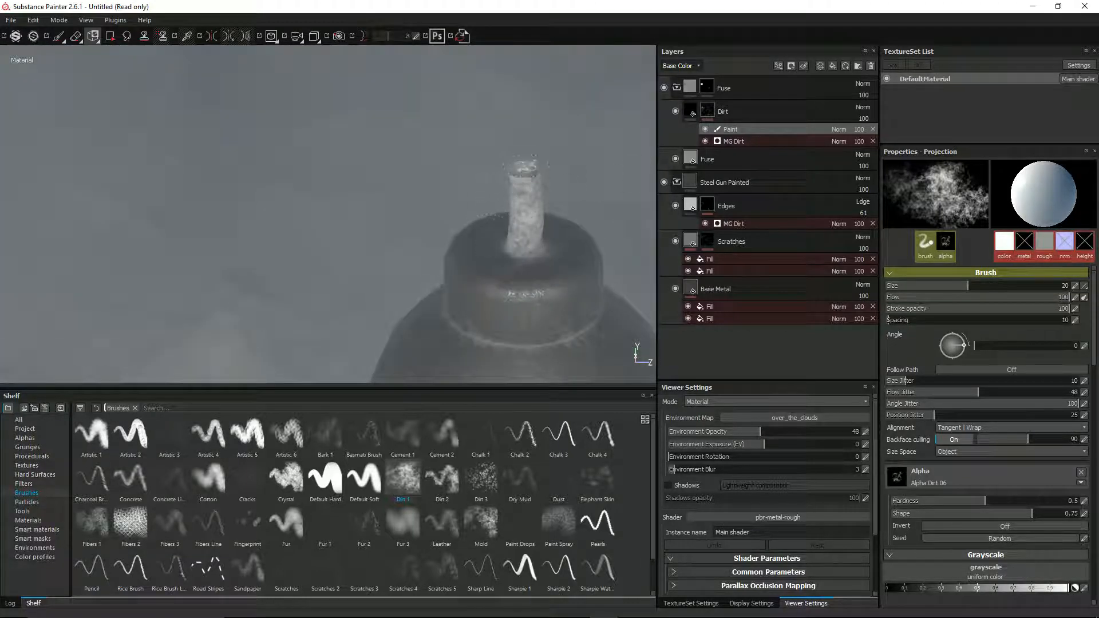
pyautogui.moveTo(518, 172); pyautogui.dragTo(529, 169)
# - Set the Dirt layer's blending mode to Linear burn and its opacity to 70
pyautogui.click(690, 111)
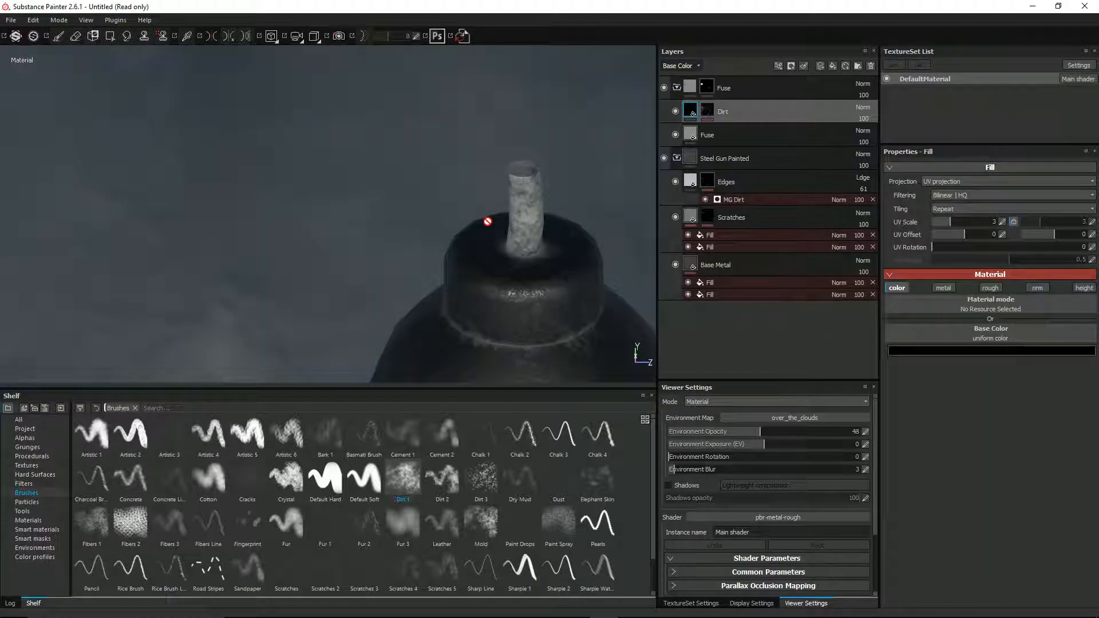
pyautogui.keyDown('alt'); pyautogui.moveTo(501, 209); pyautogui.dragTo(394, 133, button='middle'); pyautogui.keyUp('alt')
pyautogui.keyDown('alt'); pyautogui.moveTo(352, 205); pyautogui.dragTo(450, 176); pyautogui.keyUp('alt')
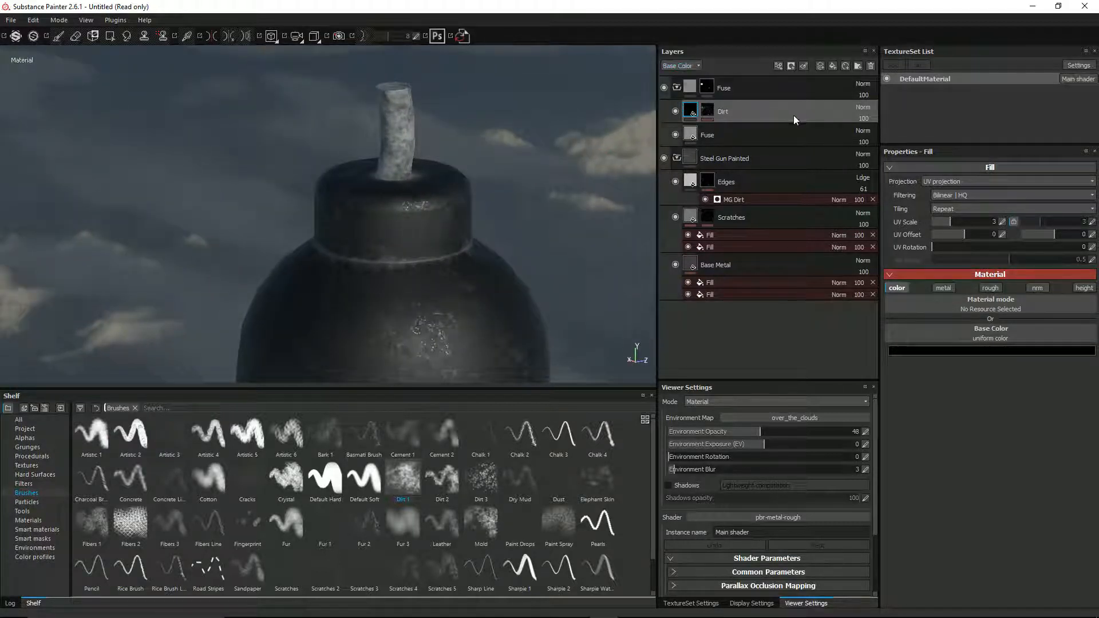
pyautogui.click(856, 110)
pyautogui.click(886, 218)
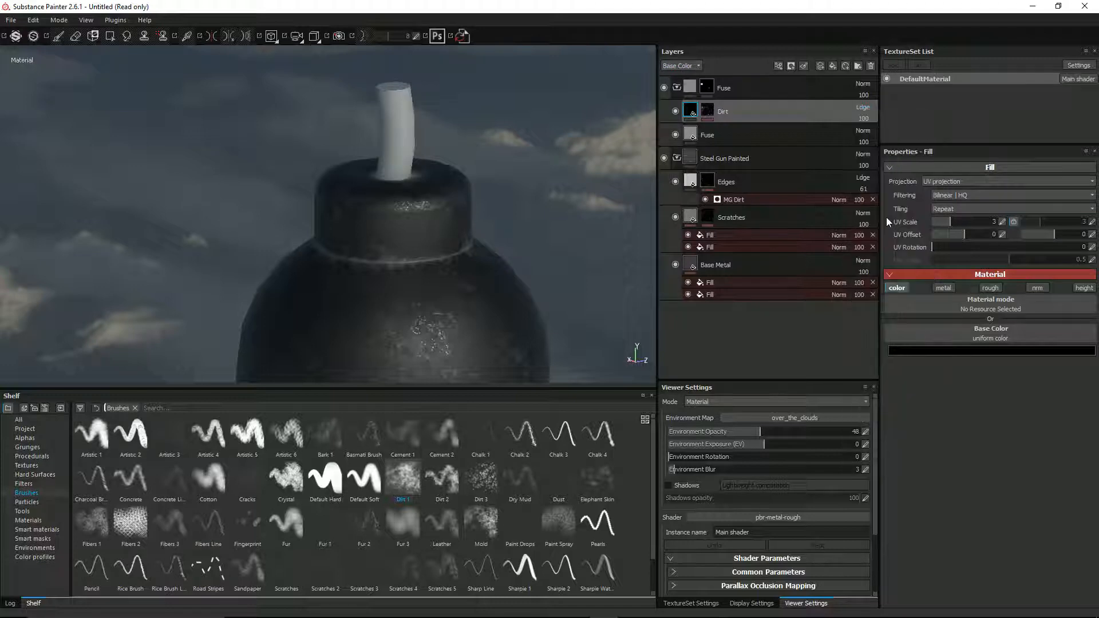
pyautogui.click(863, 107)
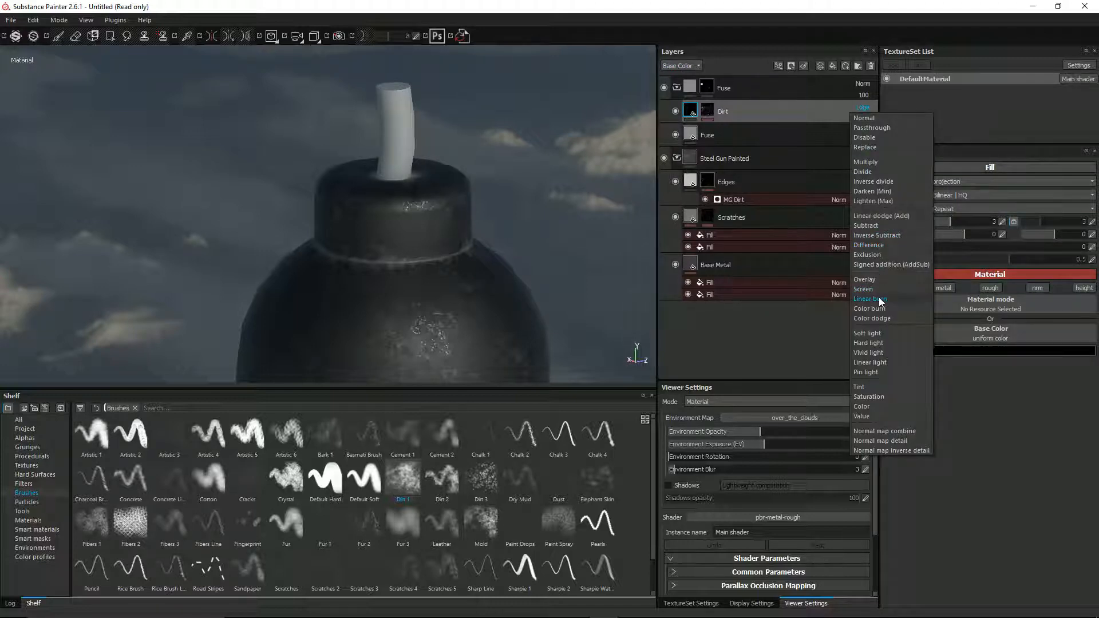
pyautogui.click(881, 300)
pyautogui.click(863, 118)
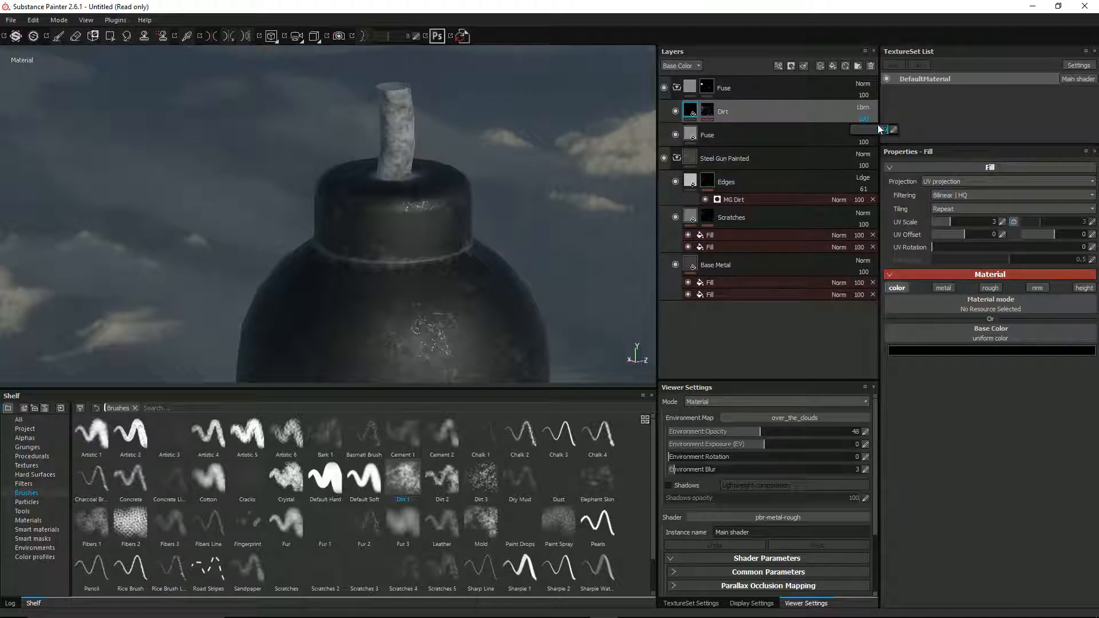
pyautogui.moveTo(887, 132); pyautogui.dragTo(885, 133)
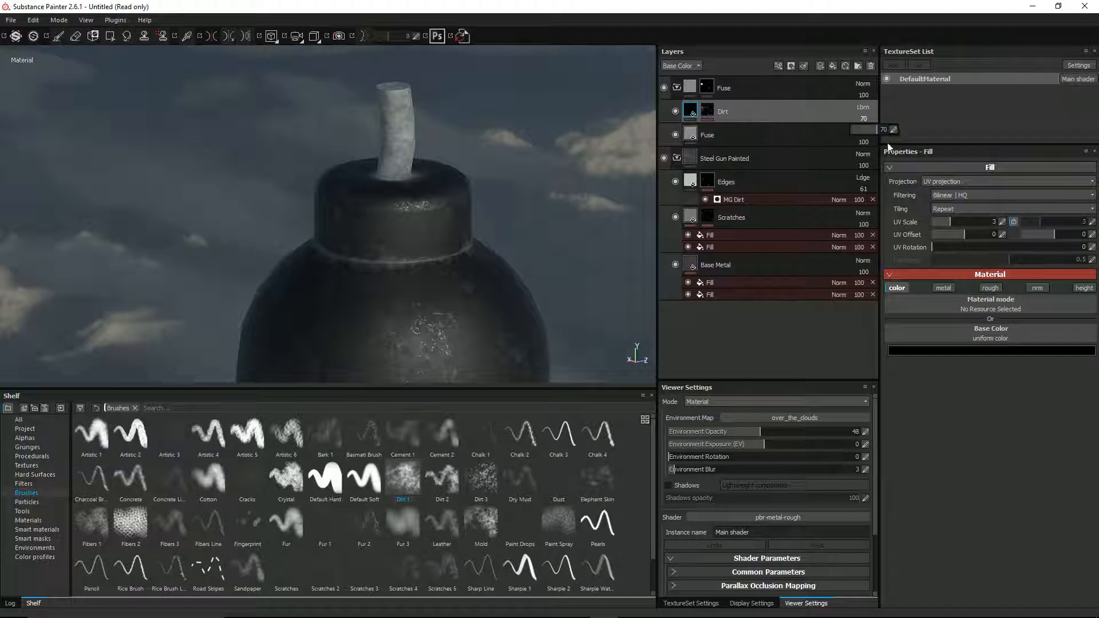
# - Enable the height channel on the Dirt fill and lower its height to about -0.25 to indent the dirt
pyautogui.click(1079, 289)
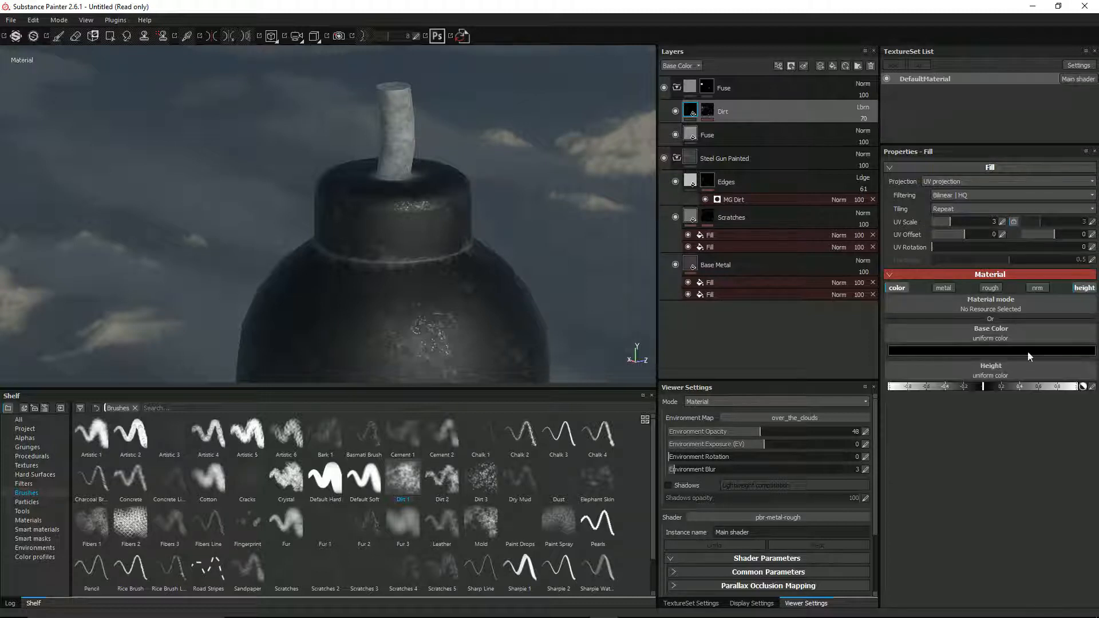
pyautogui.moveTo(965, 386); pyautogui.dragTo(948, 386)
pyautogui.moveTo(956, 387); pyautogui.dragTo(959, 387)
pyautogui.keyDown('alt'); pyautogui.moveTo(486, 195); pyautogui.dragTo(394, 197); pyautogui.keyUp('alt')
pyautogui.scroll(3, 390, 183)
pyautogui.keyDown('alt'); pyautogui.moveTo(389, 176); pyautogui.dragTo(301, 288, button='middle'); pyautogui.keyUp('alt')
pyautogui.scroll(3, 323, 230)
pyautogui.keyDown('alt'); pyautogui.moveTo(402, 175); pyautogui.dragTo(475, 192); pyautogui.keyUp('alt')
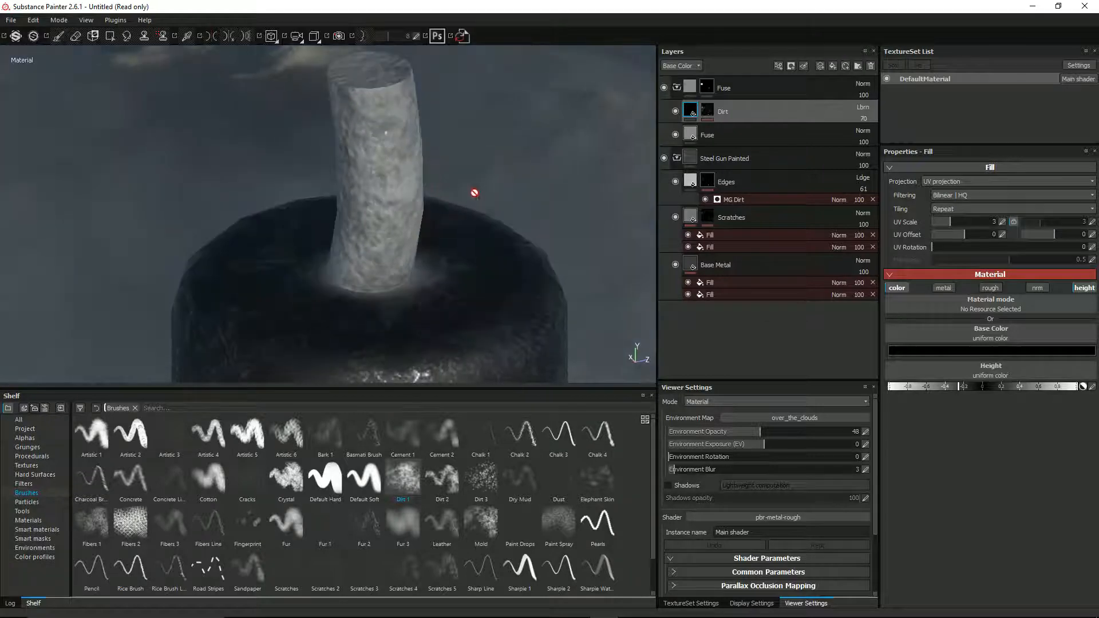
# - Enable the roughness and metallic channels on the Dirt fill and set its roughness to the maximum
pyautogui.click(991, 288)
pyautogui.click(944, 288)
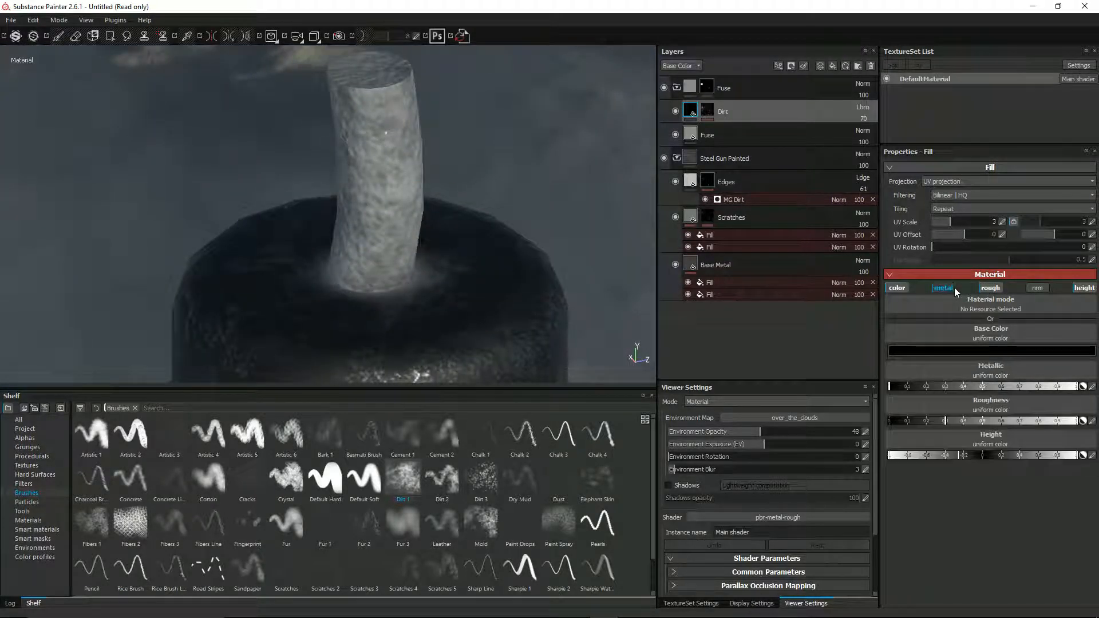
pyautogui.moveTo(962, 422); pyautogui.dragTo(1082, 418)
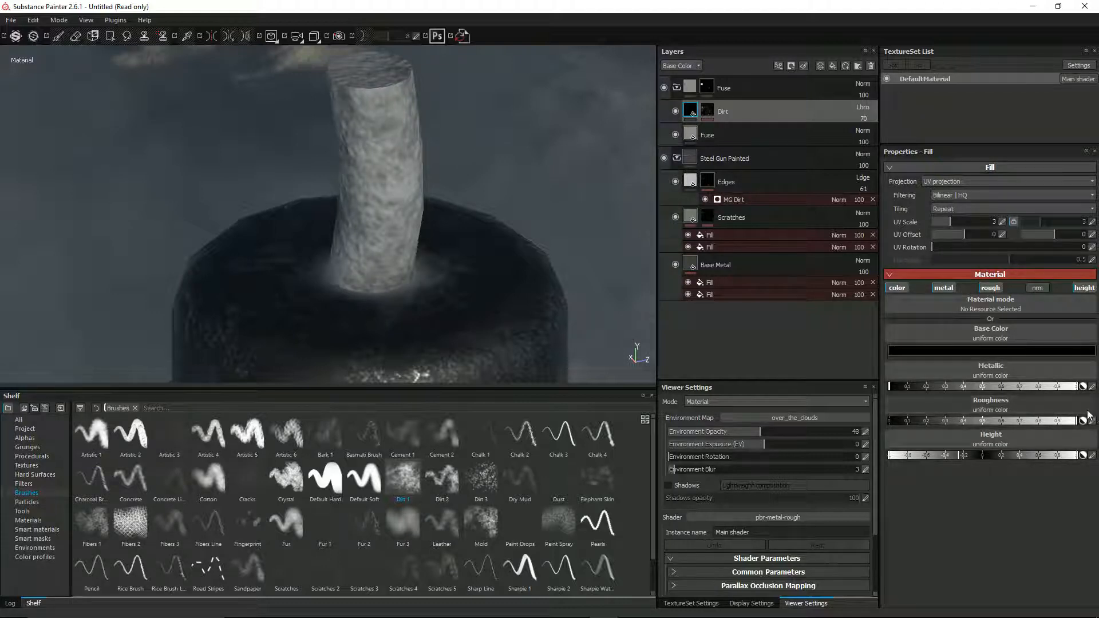
# - Switch the Dirt fill's projection to Tri-planar projection and check the whole bomb
pyautogui.click(950, 182)
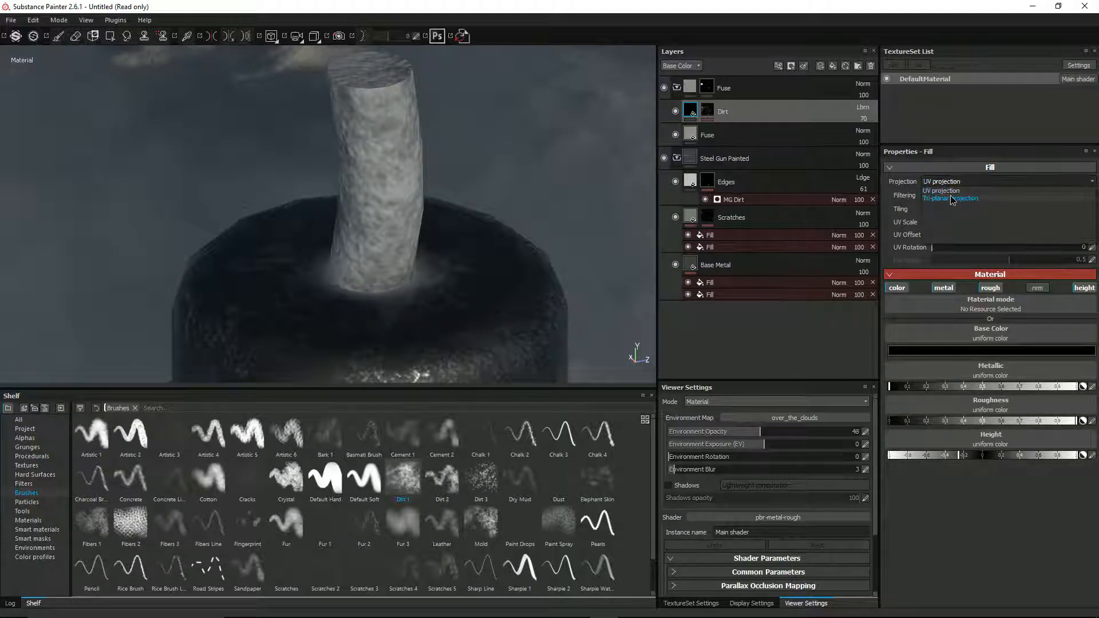
pyautogui.click(950, 198)
pyautogui.keyDown('alt'); pyautogui.moveTo(444, 166); pyautogui.dragTo(390, 203); pyautogui.keyUp('alt')
pyautogui.keyDown('alt'); pyautogui.moveTo(390, 204); pyautogui.dragTo(375, 296, button='right'); pyautogui.keyUp('alt')
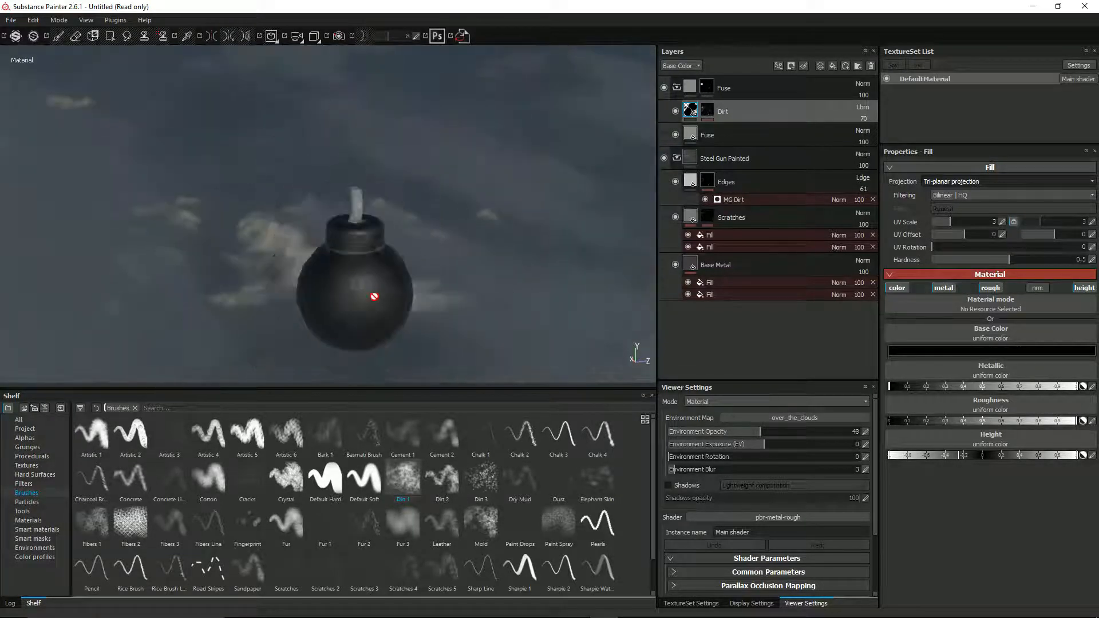
pyautogui.moveTo(374, 297)
pyautogui.keyDown('alt'); pyautogui.mouseDown()
pyautogui.moveTo(385, 341)
pyautogui.moveTo(233, 299)
pyautogui.moveTo(412, 286)
pyautogui.moveTo(385, 301)
pyautogui.mouseUp(); pyautogui.keyUp('alt')
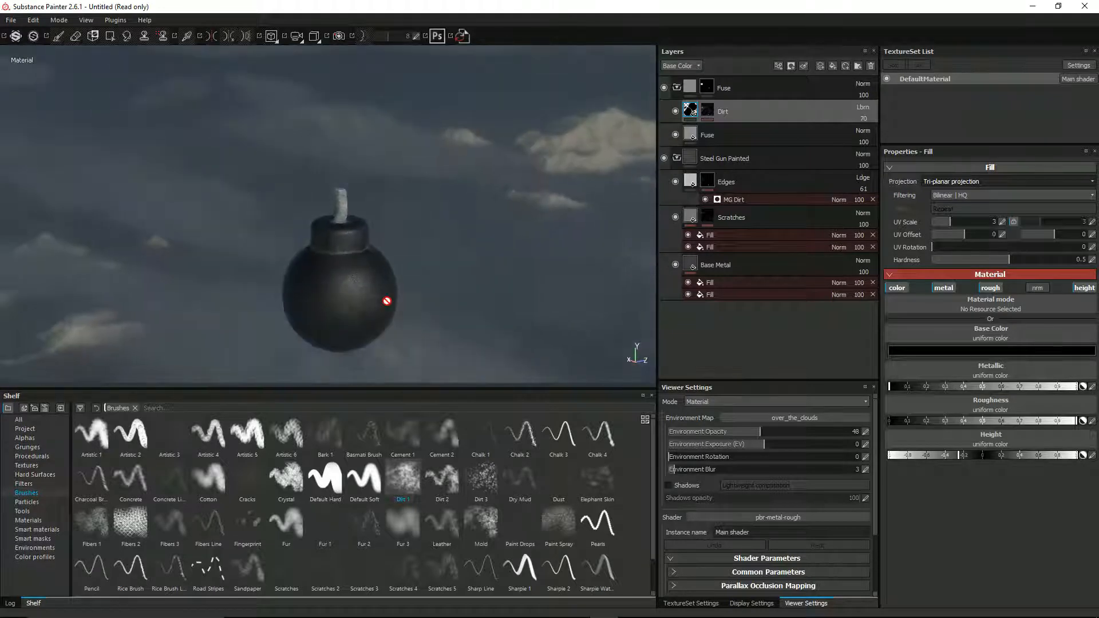
# - Save the project as bomb in the Bomberman models folder
pyautogui.keyDown('alt'); pyautogui.moveTo(282, 235); pyautogui.dragTo(332, 228); pyautogui.keyUp('alt')
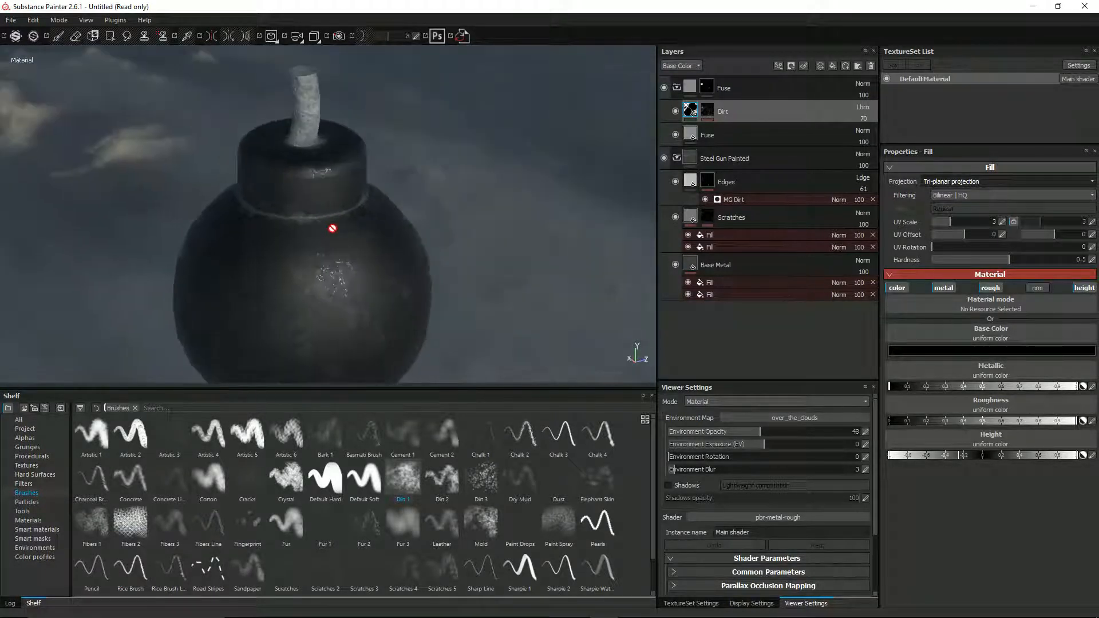
pyautogui.keyDown('alt'); pyautogui.moveTo(223, 229); pyautogui.dragTo(368, 233); pyautogui.keyUp('alt')
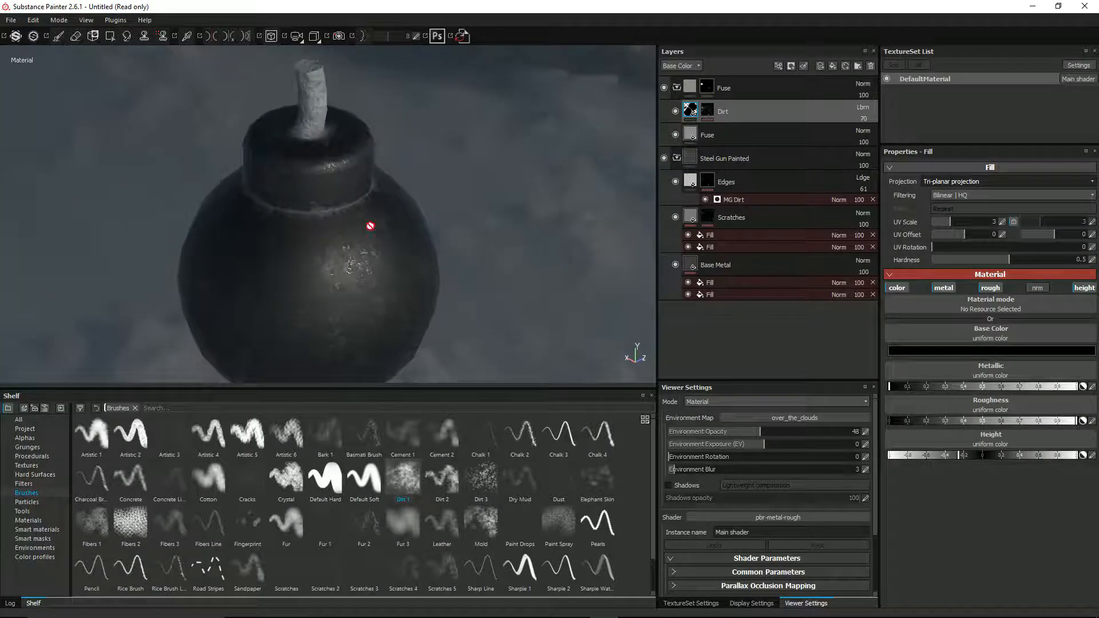
pyautogui.click(10, 20)
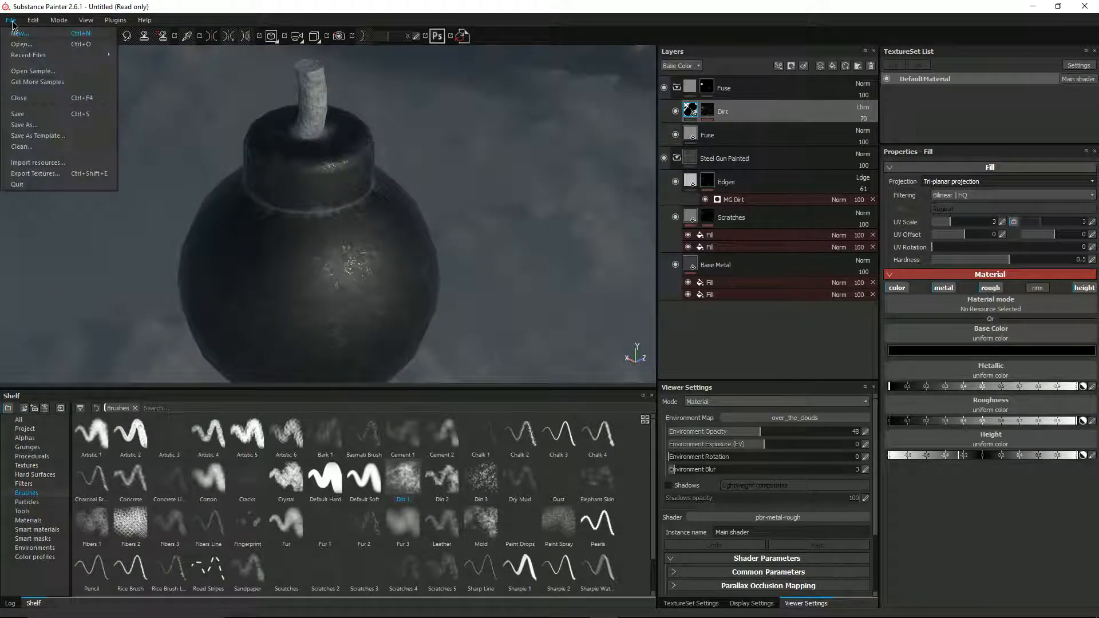
pyautogui.click(40, 117)
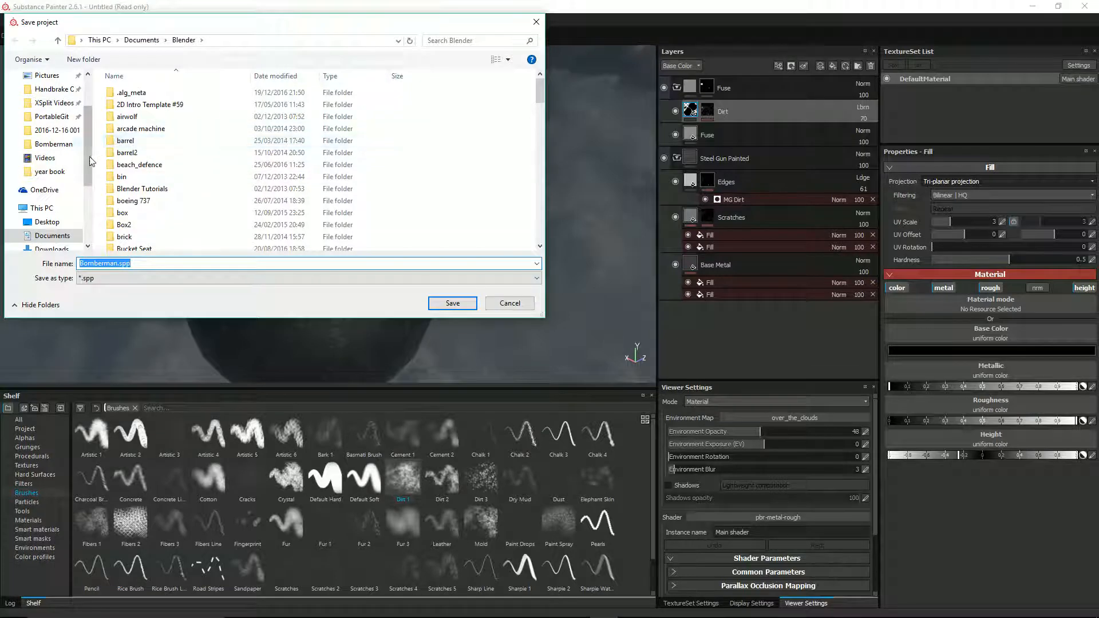
pyautogui.click(58, 145)
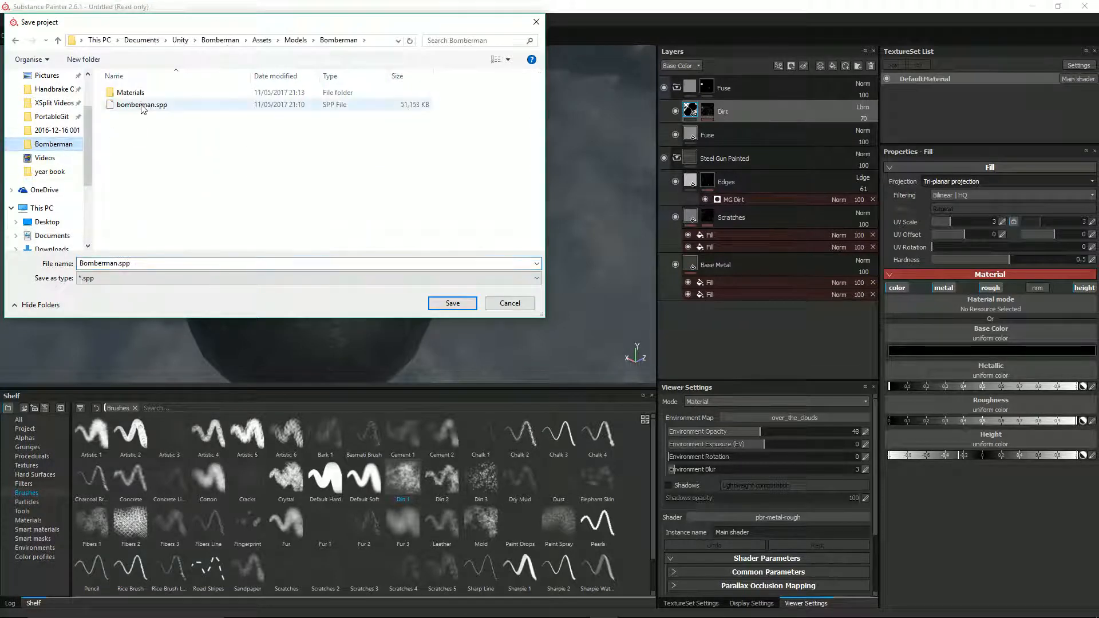
pyautogui.click(139, 262)
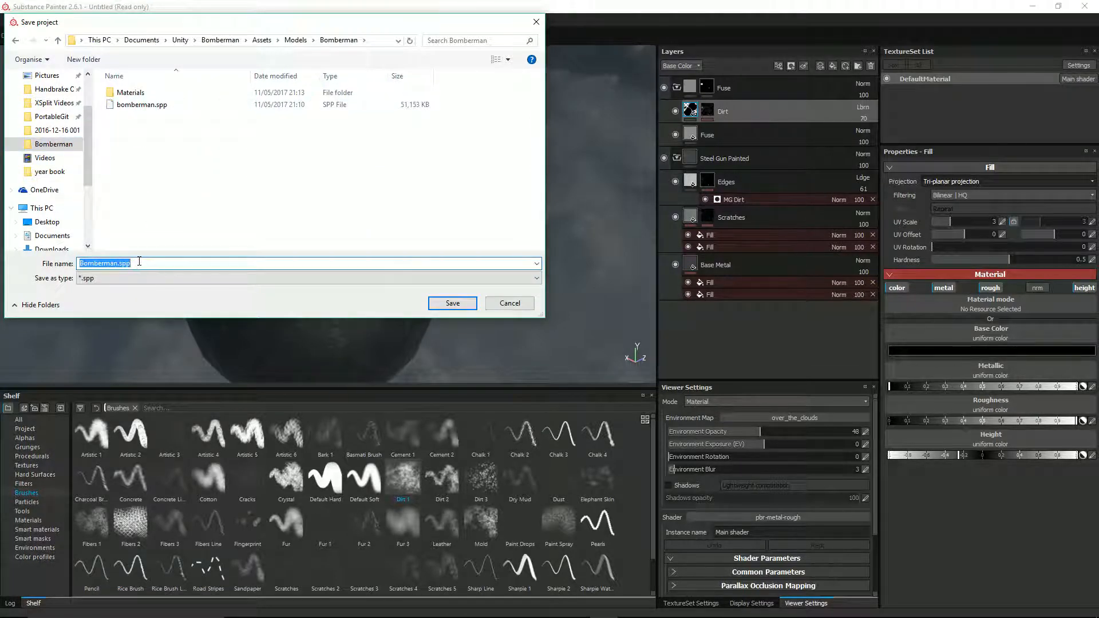
pyautogui.write('bomb')
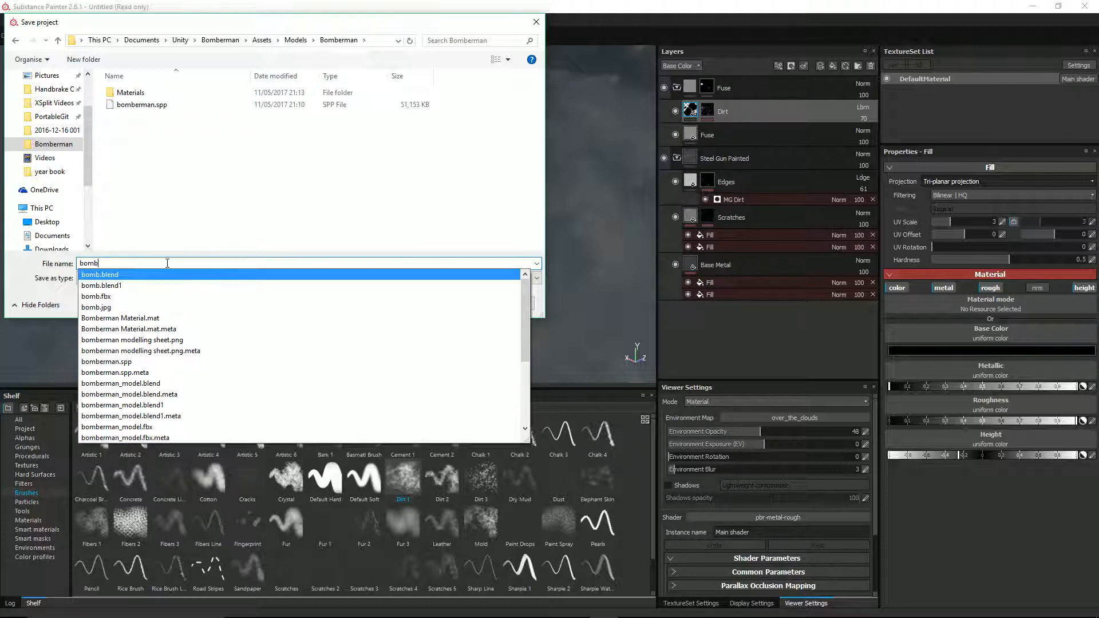
pyautogui.click(192, 241)
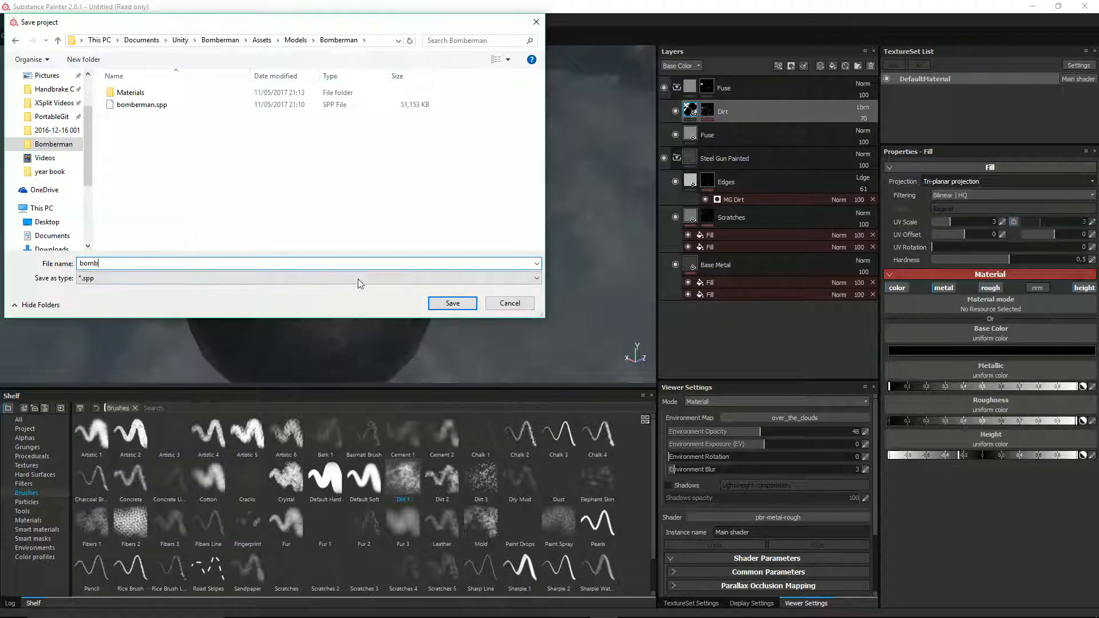
pyautogui.click(450, 303)
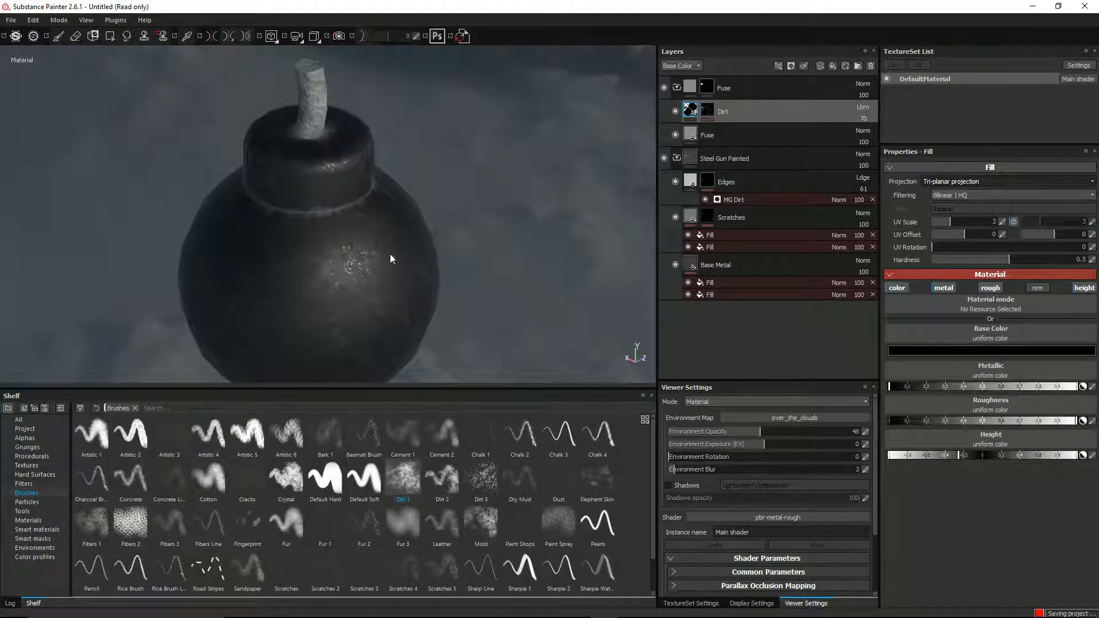
pyautogui.keyDown('alt'); pyautogui.moveTo(391, 259); pyautogui.dragTo(380, 223); pyautogui.keyUp('alt')
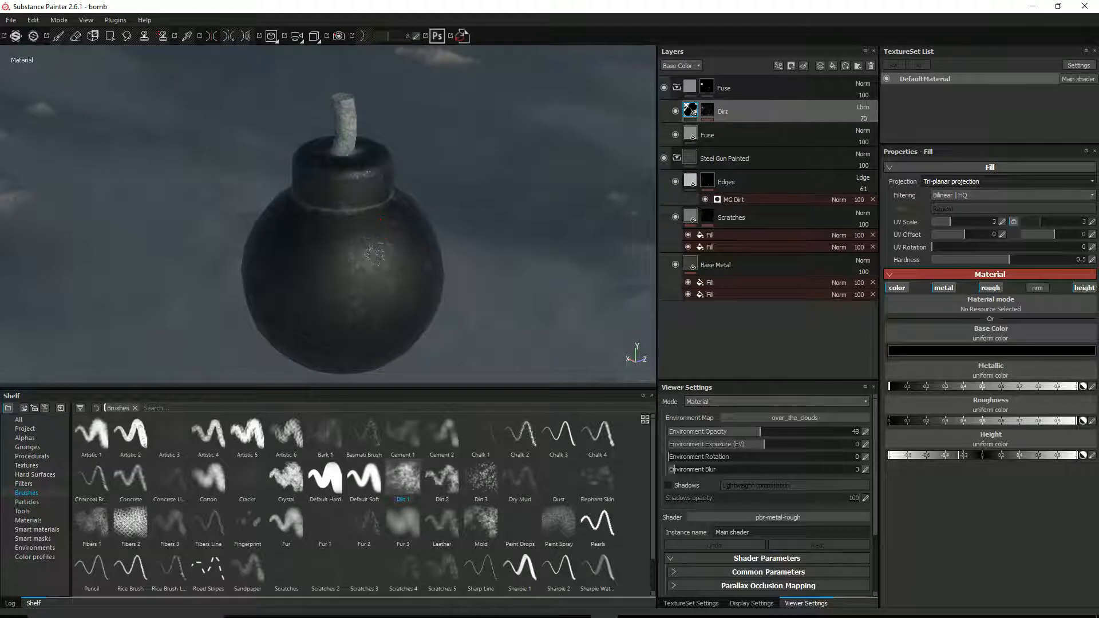
# - Switch to File Explorer, open the Bomberman models folder and sort its files by date modified
pyautogui.click(295, 606)
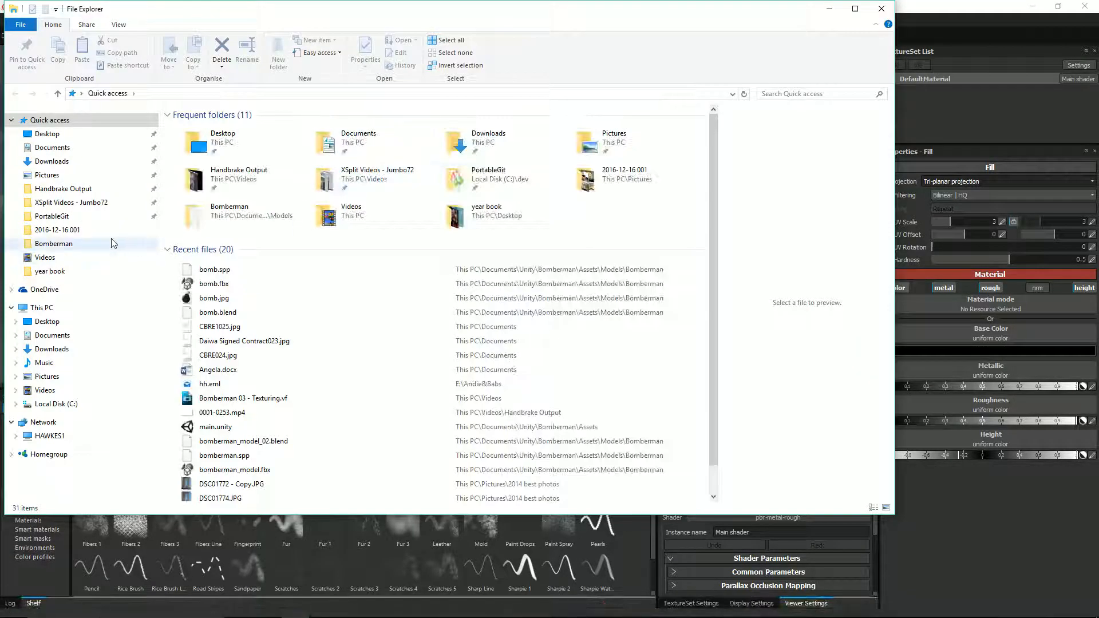
pyautogui.click(108, 242)
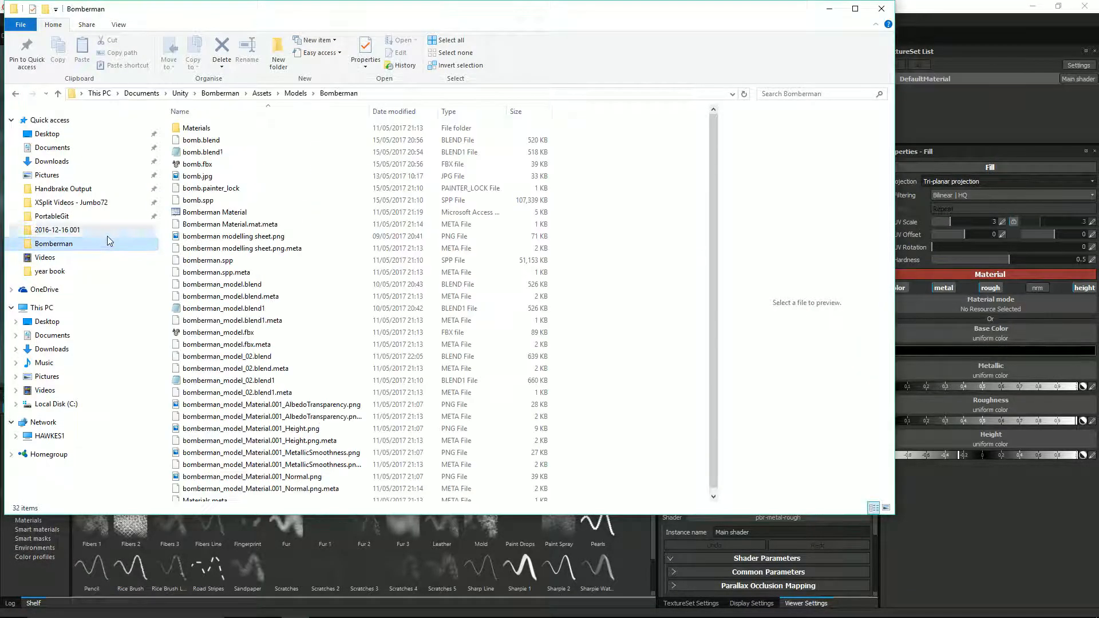
pyautogui.click(386, 113)
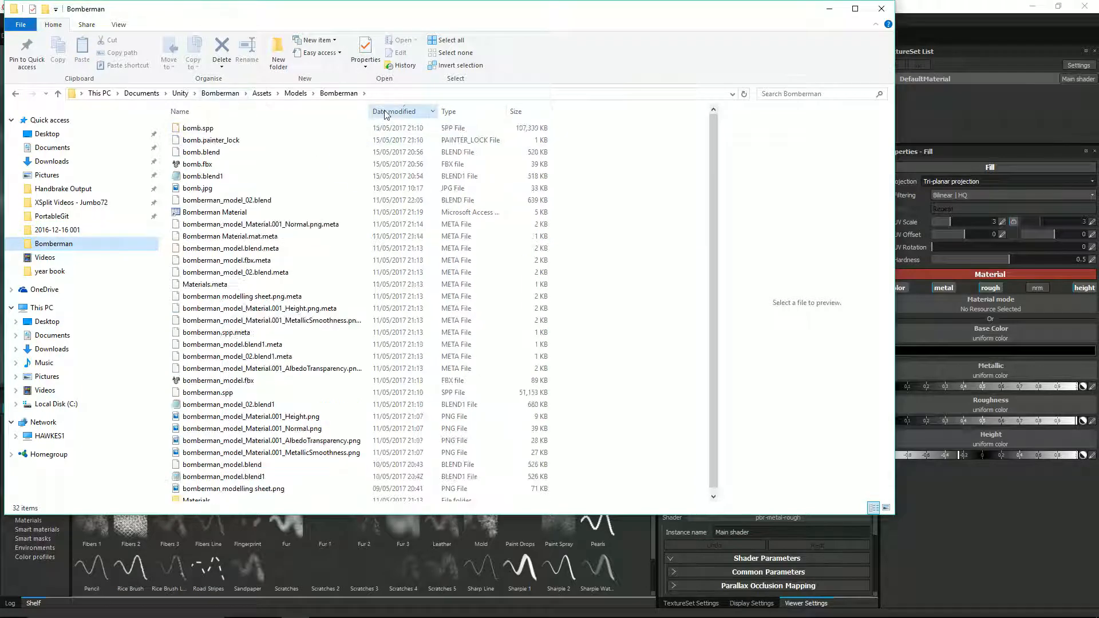
pyautogui.hotkey('alt', 'Tab')
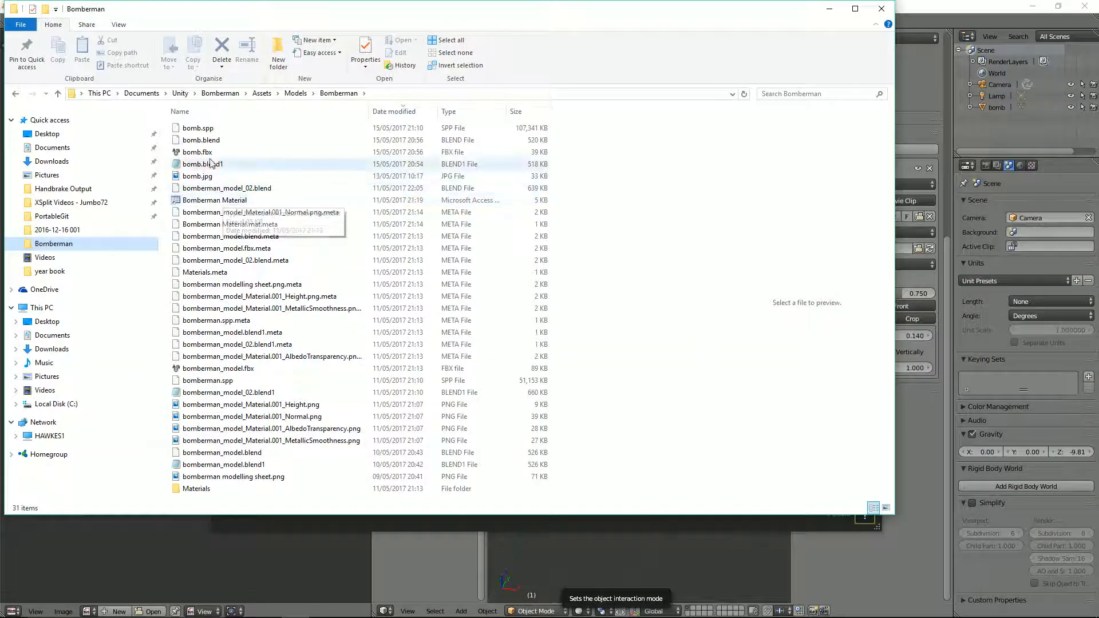
# - Select bomb.spp, bomb.blend, bomb.fbx, bomb.blend1 and bomb.jpg and place them on the clipboard
pyautogui.click(212, 130)
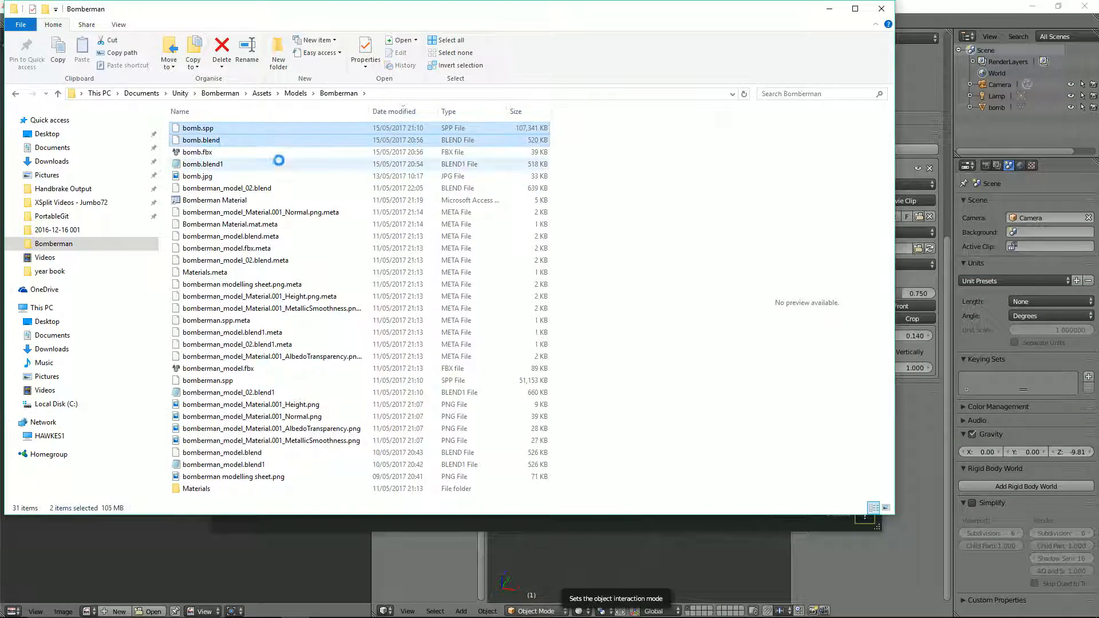
pyautogui.keyDown('ctrl'); pyautogui.click(211, 152); pyautogui.keyUp('ctrl')
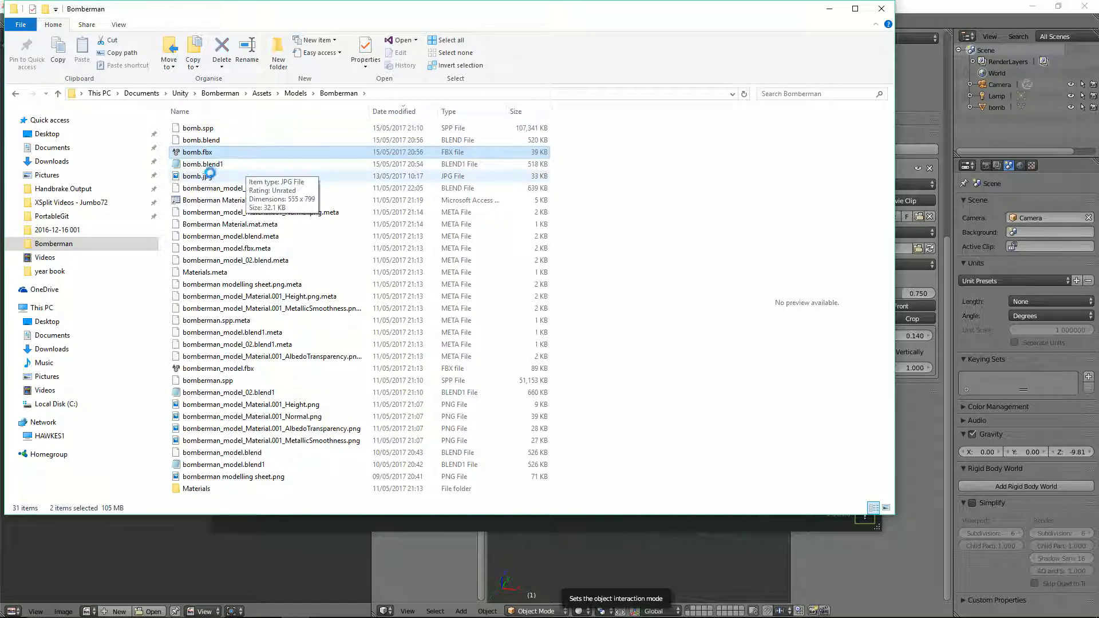
pyautogui.click(211, 175)
pyautogui.keyDown('shift'); pyautogui.click(219, 131); pyautogui.keyUp('shift')
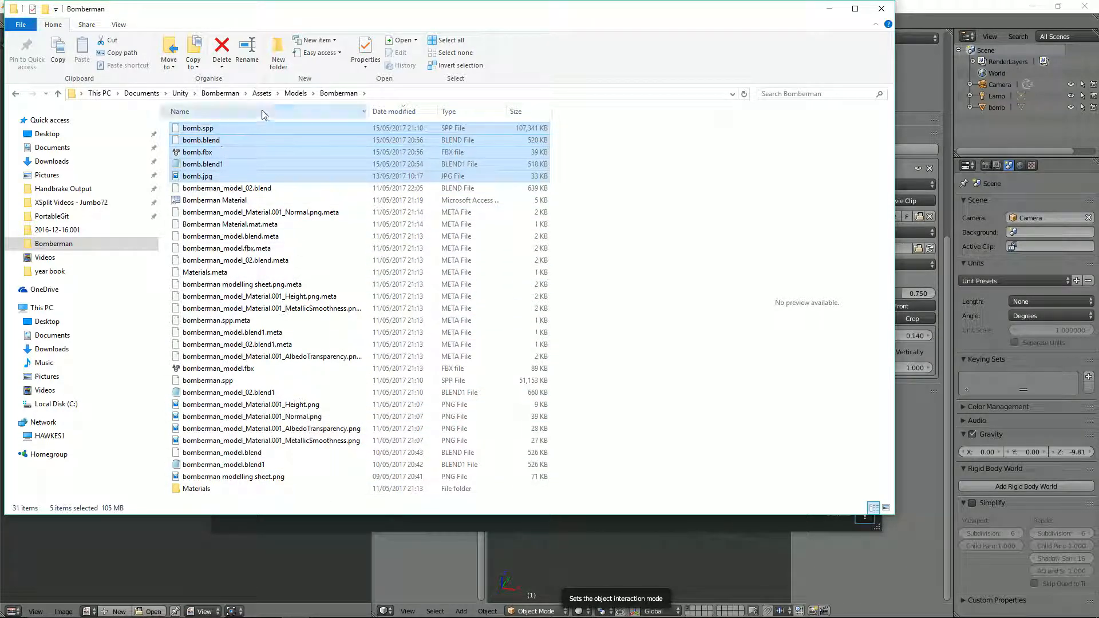
pyautogui.hotkey('ctrl', 'c')
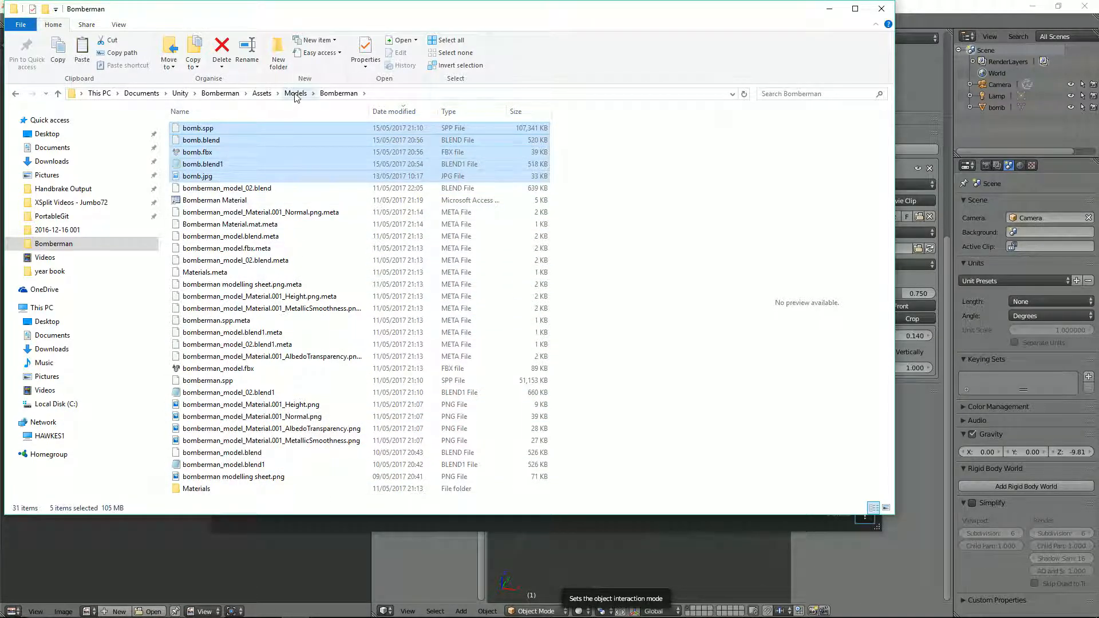
# - Create a folder named Bomb inside the Models folder and paste the bomb files into it
pyautogui.click(295, 95)
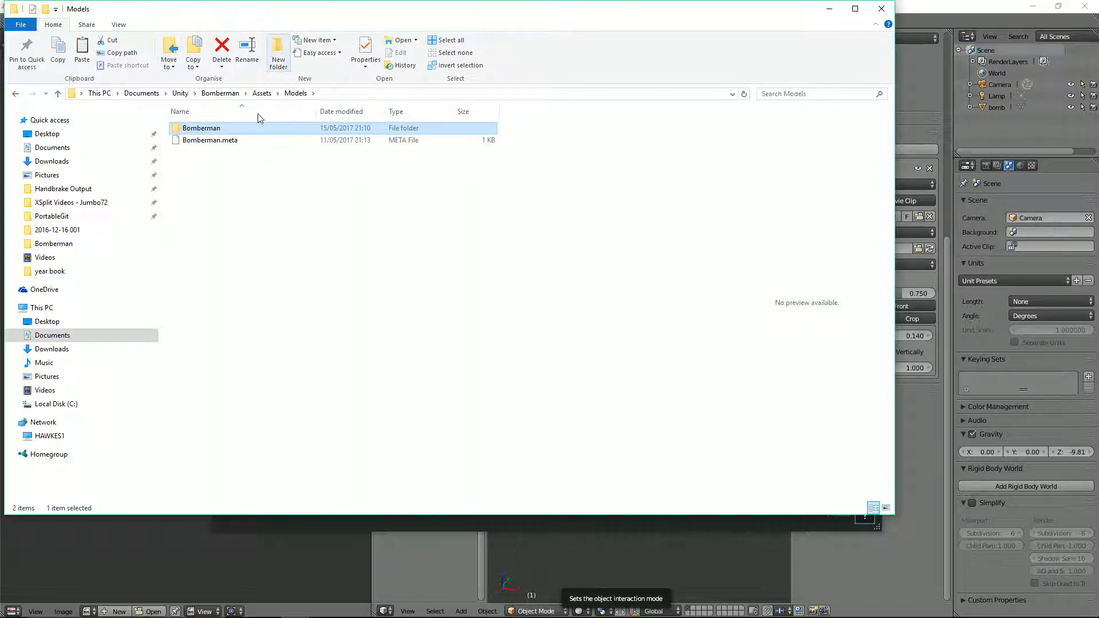
pyautogui.hotkey('ctrl', 'shift', 'n')
pyautogui.write('Bomb')
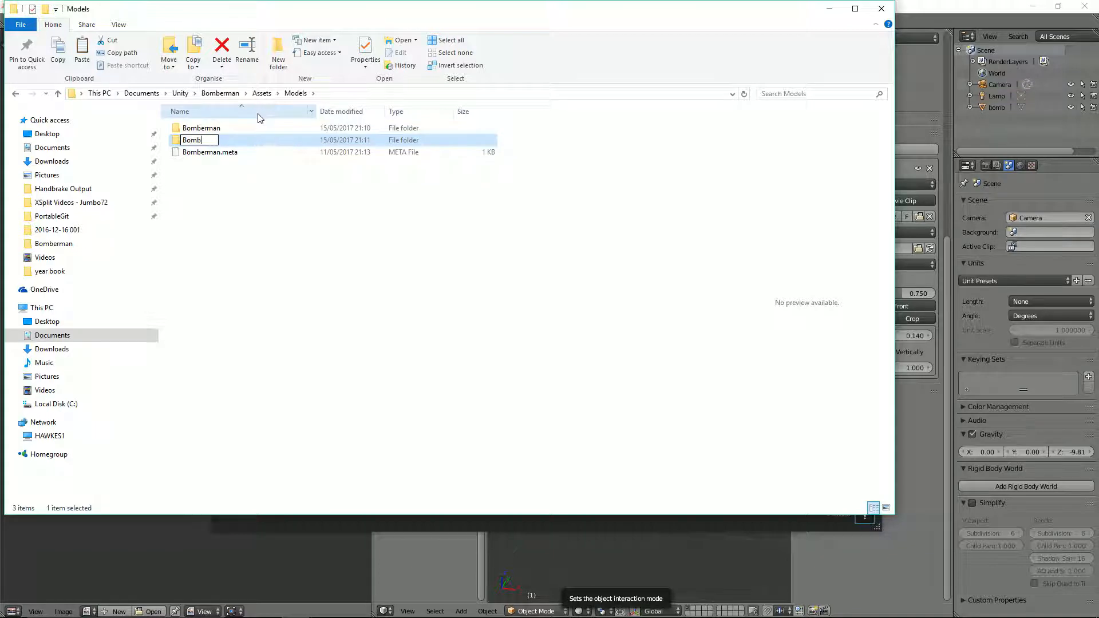
pyautogui.press('Return')
pyautogui.press('Return')
pyautogui.hotkey('ctrl', 'v')
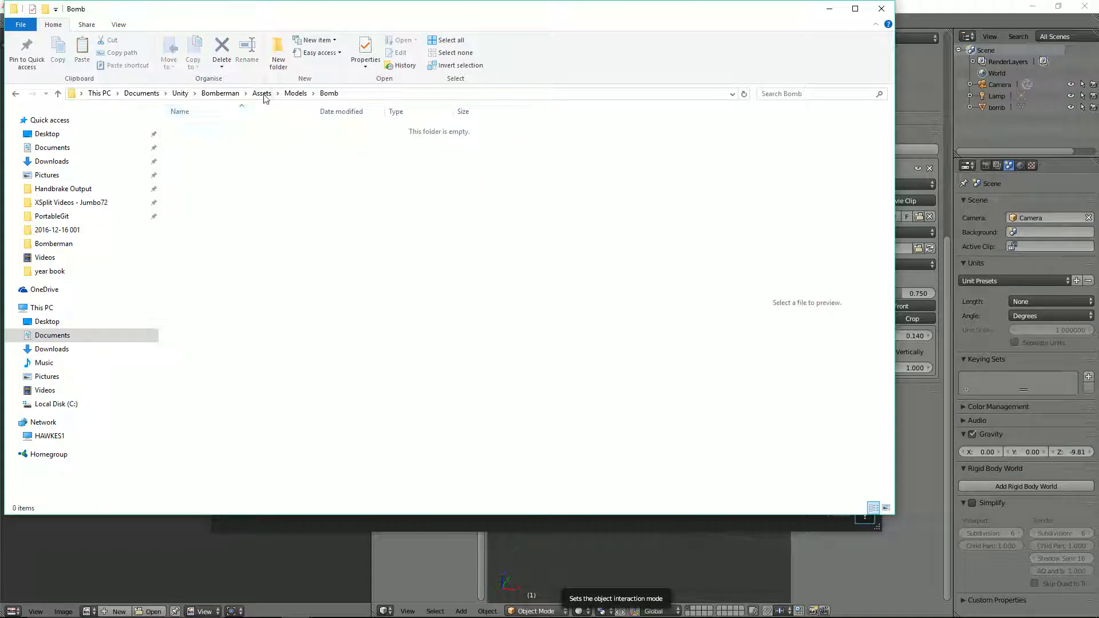
# - Switch to Blender and close it, then move the File Explorer window aside
pyautogui.hotkey('alt', 'Tab')
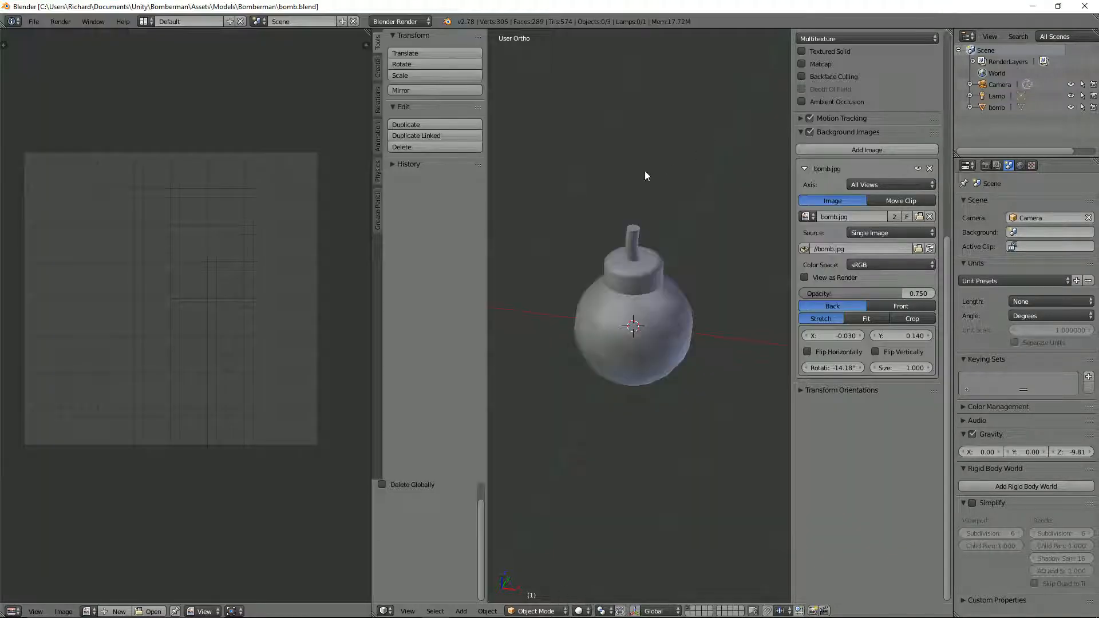
pyautogui.click(1086, 5)
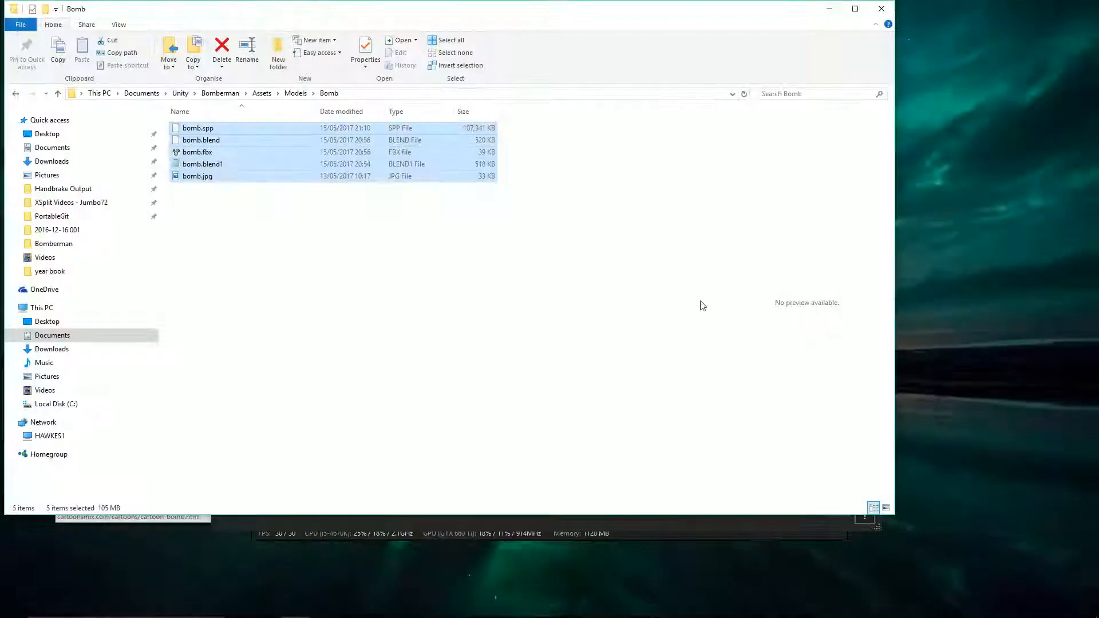
pyautogui.moveTo(516, 11); pyautogui.dragTo(600, 44)
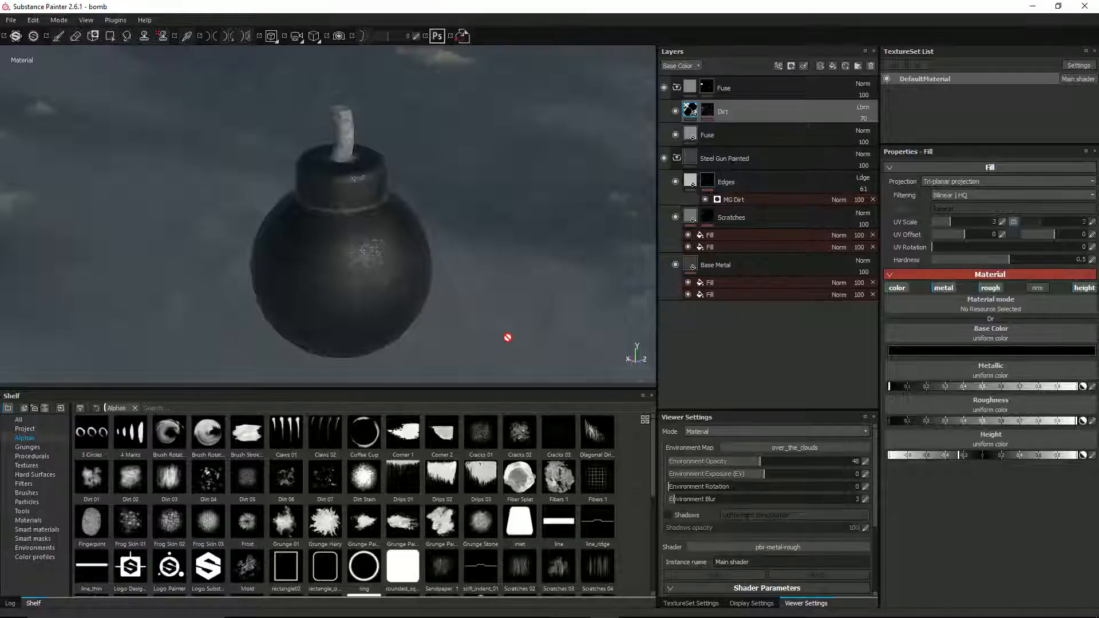
# - Start a texture export with the Unity 5 (Standard Metallic) configuration and list the maps of the DefaultMaterial texture set
pyautogui.keyDown('alt'); pyautogui.moveTo(404, 239); pyautogui.dragTo(411, 251); pyautogui.keyUp('alt')
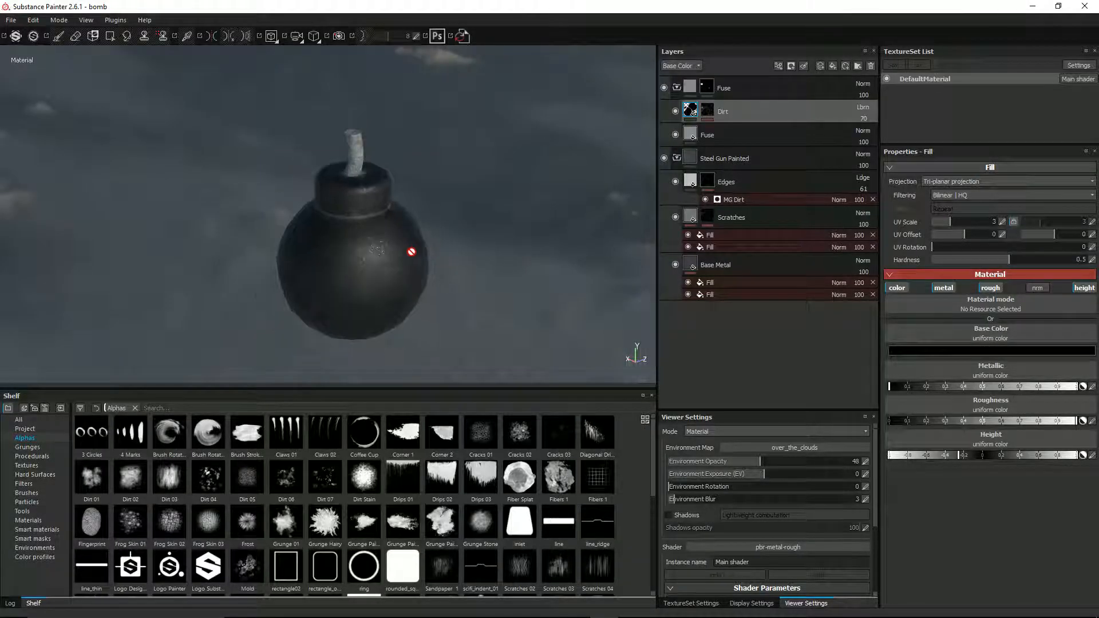
pyautogui.moveTo(424, 254)
pyautogui.keyDown('shift'); pyautogui.mouseDown(button='right')
pyautogui.moveTo(394, 204)
pyautogui.moveTo(439, 243)
pyautogui.mouseUp(button='right'); pyautogui.keyUp('shift')
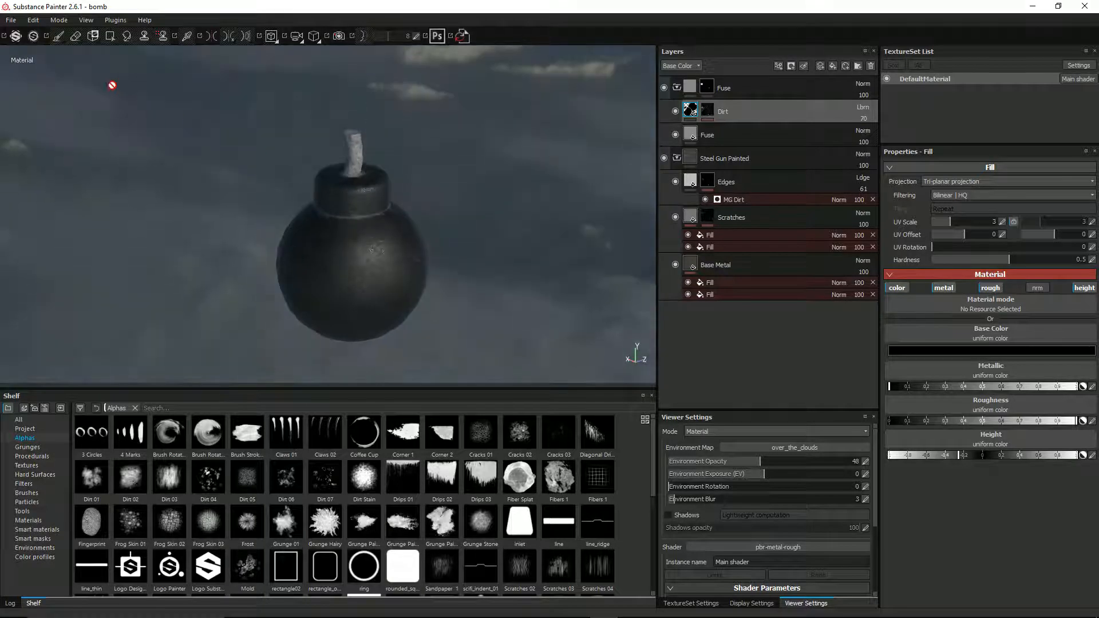
pyautogui.click(10, 20)
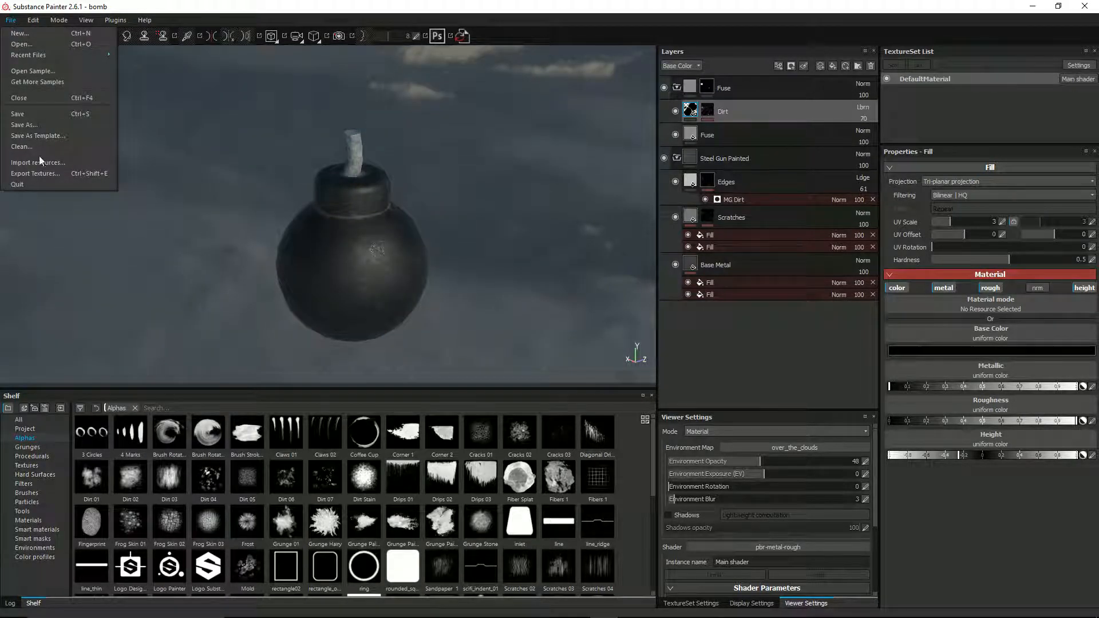
pyautogui.click(44, 173)
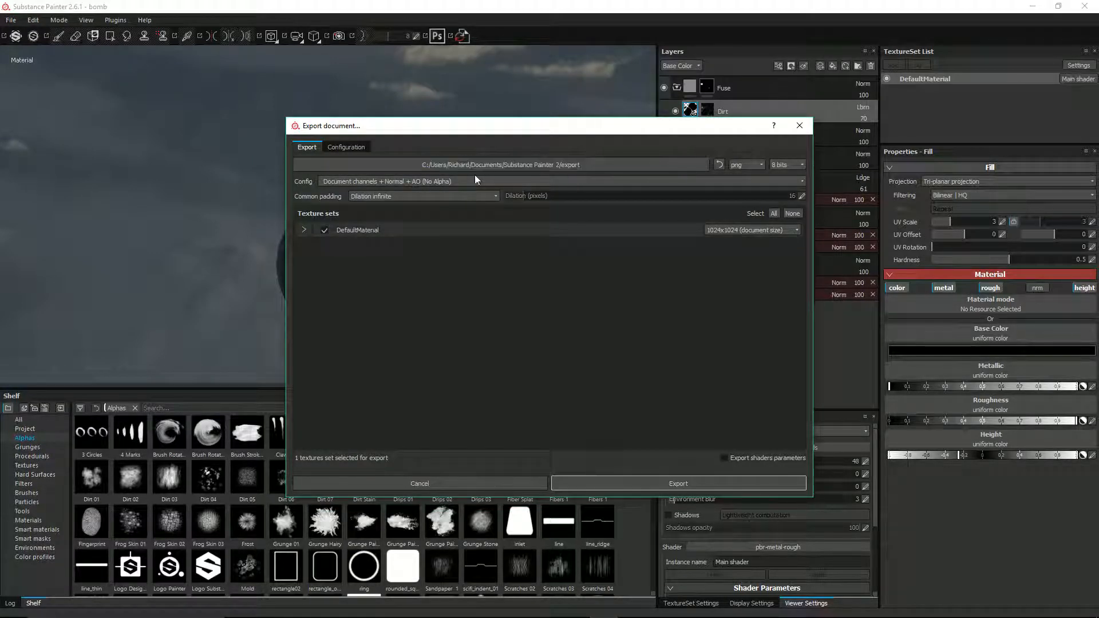
pyautogui.click(495, 182)
pyautogui.scroll(-4, 464, 213)
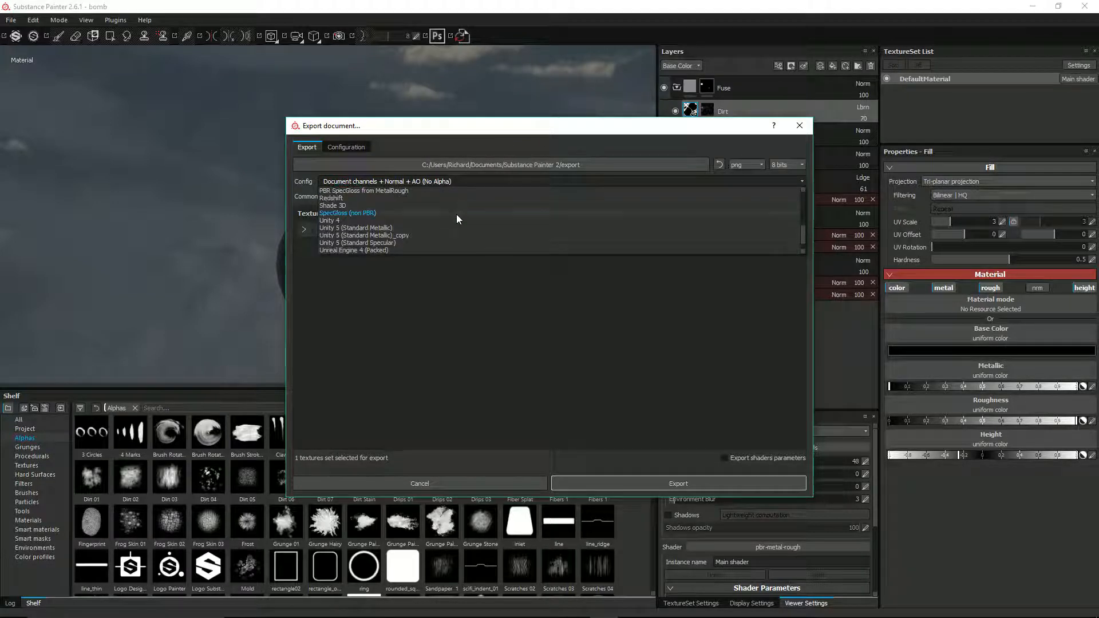
pyautogui.click(444, 228)
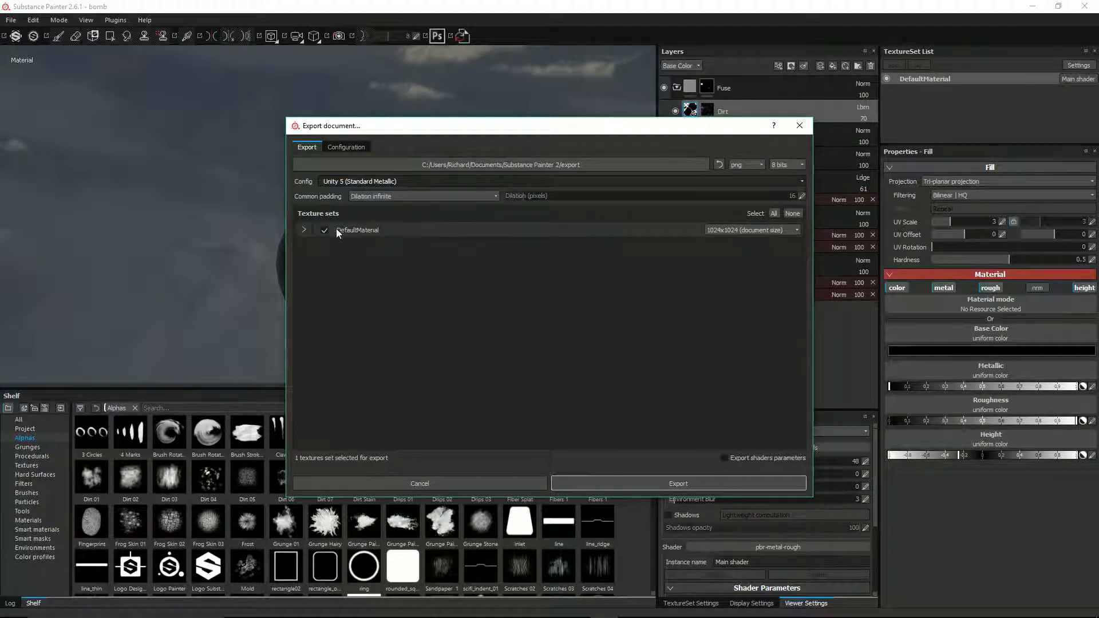
pyautogui.click(304, 230)
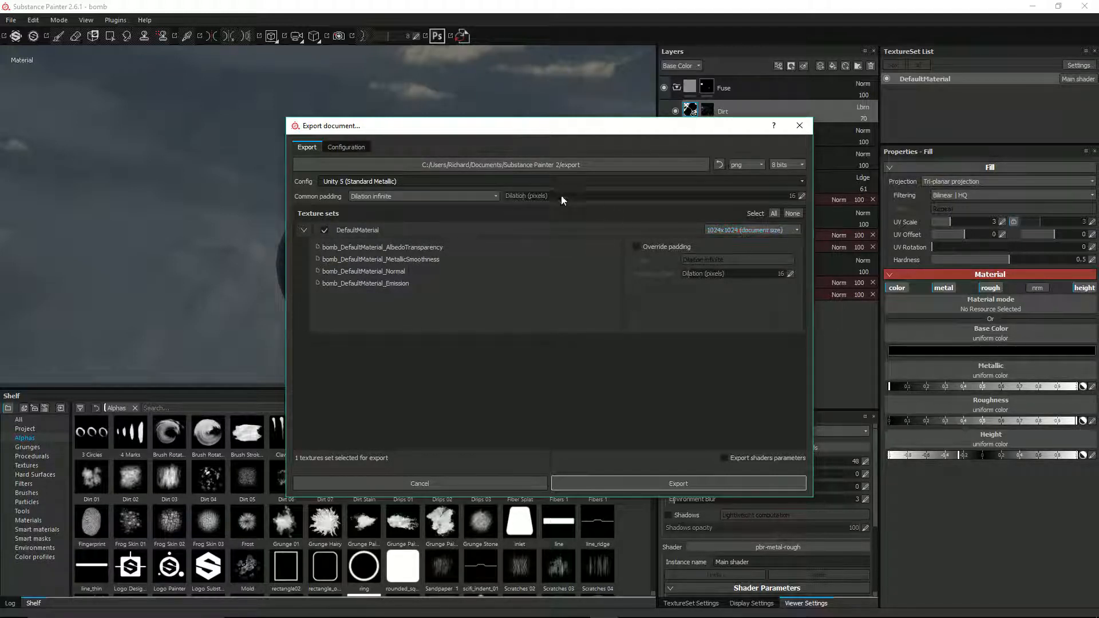
# - Set the texture export destination to the Bomb folder inside the Unity project's Assets/Models folder
pyautogui.click(652, 167)
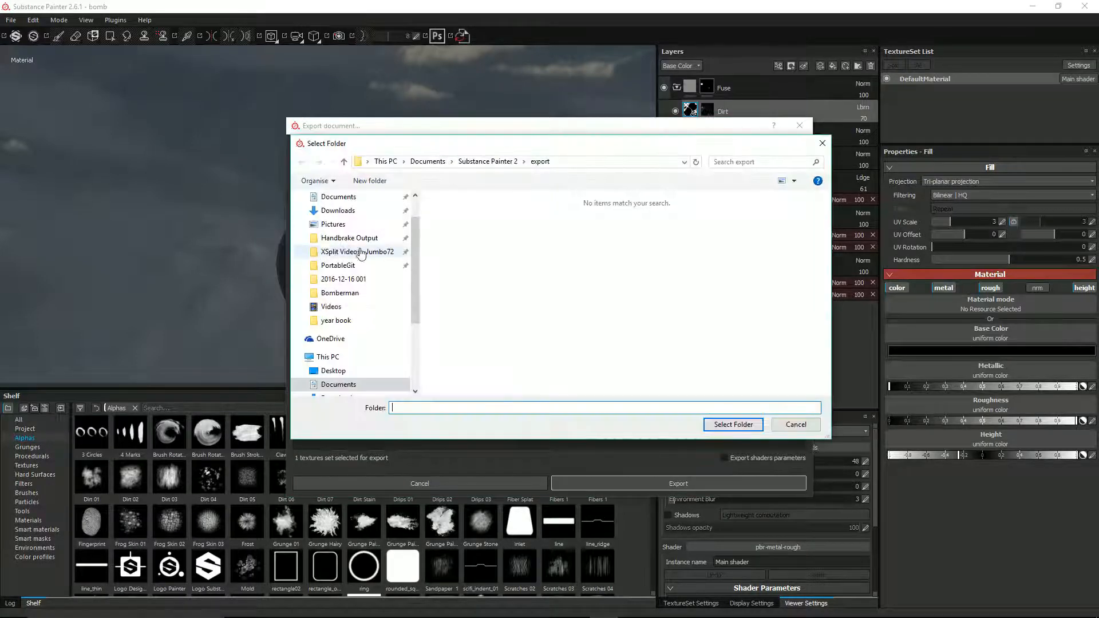
pyautogui.click(340, 292)
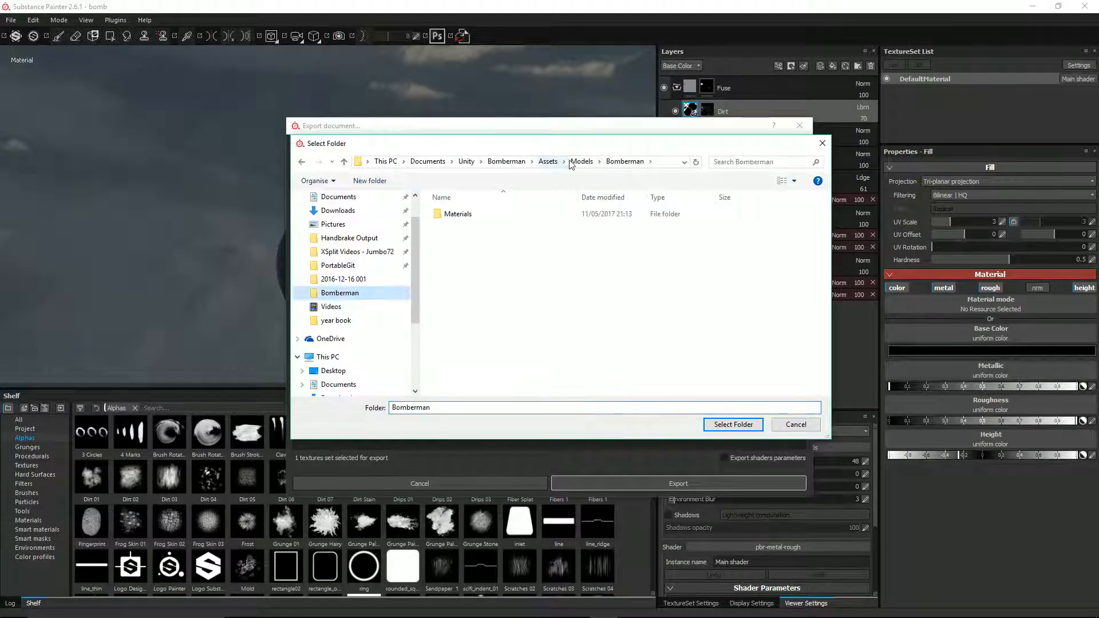
pyautogui.click(581, 161)
pyautogui.click(452, 215)
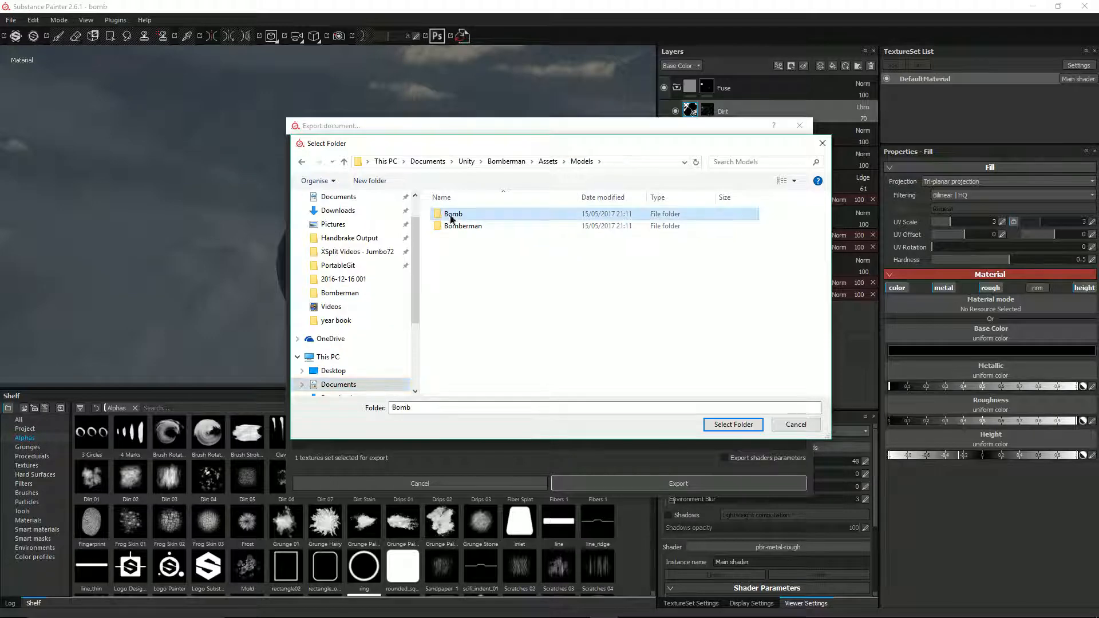
pyautogui.doubleClick(452, 215)
pyautogui.click(733, 424)
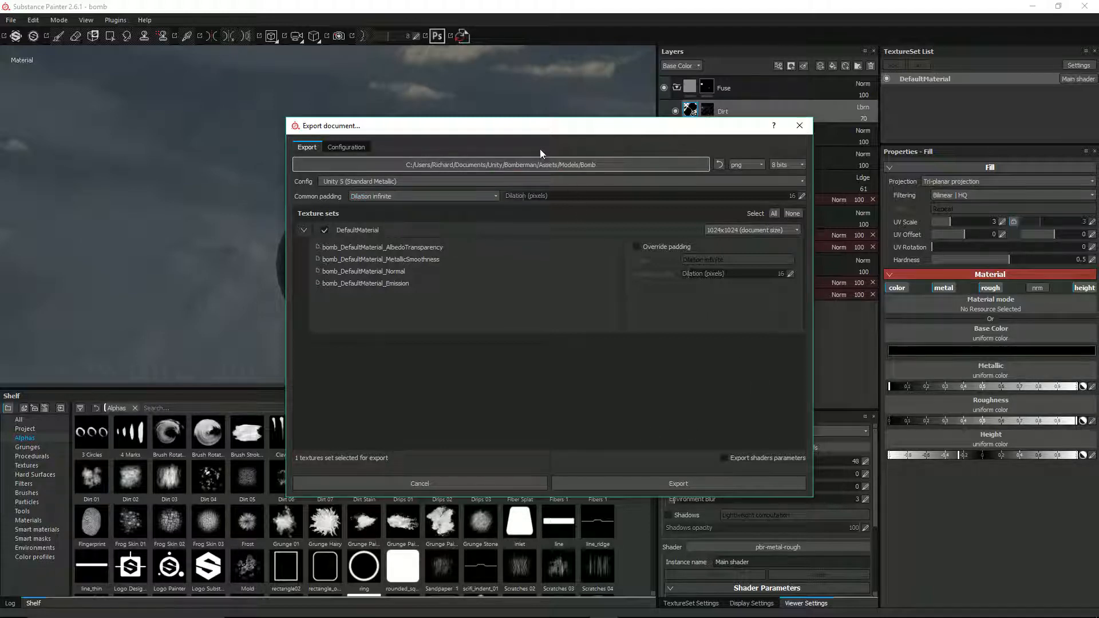
# - Export the DefaultMaterial texture maps to the Bomb folder and dismiss the completion notice
pyautogui.moveTo(533, 133); pyautogui.dragTo(491, 117)
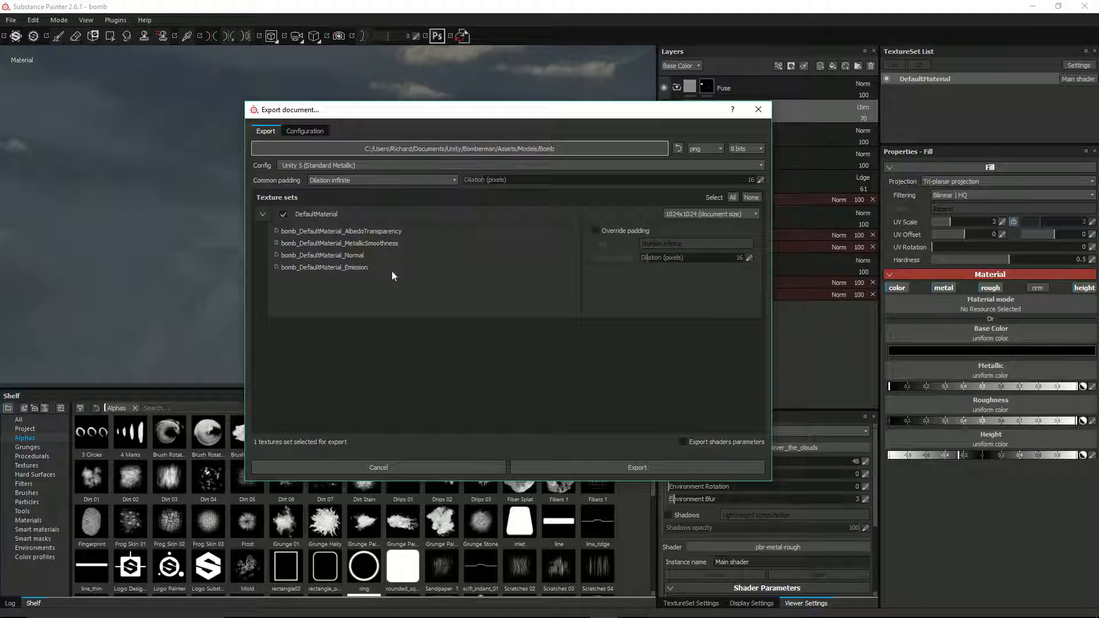
pyautogui.click(653, 465)
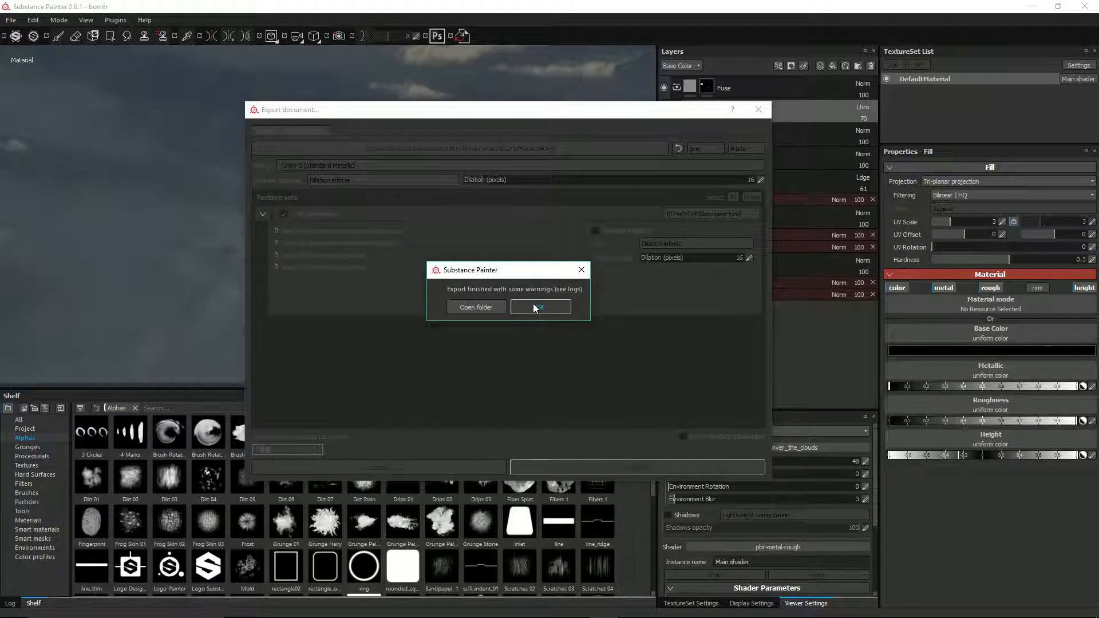
pyautogui.click(532, 308)
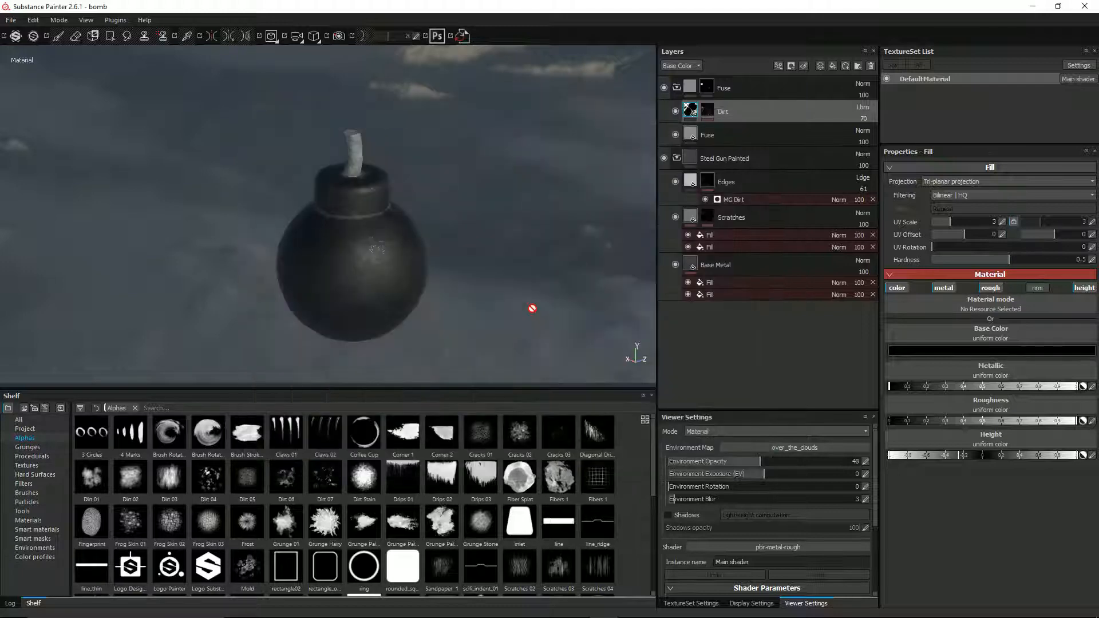
# - Switch to File Explorer and check the exported AlbedoTransparency, MetallicSmoothness and Normal PNG files in the Bomb folder
pyautogui.moveTo(493, 616)
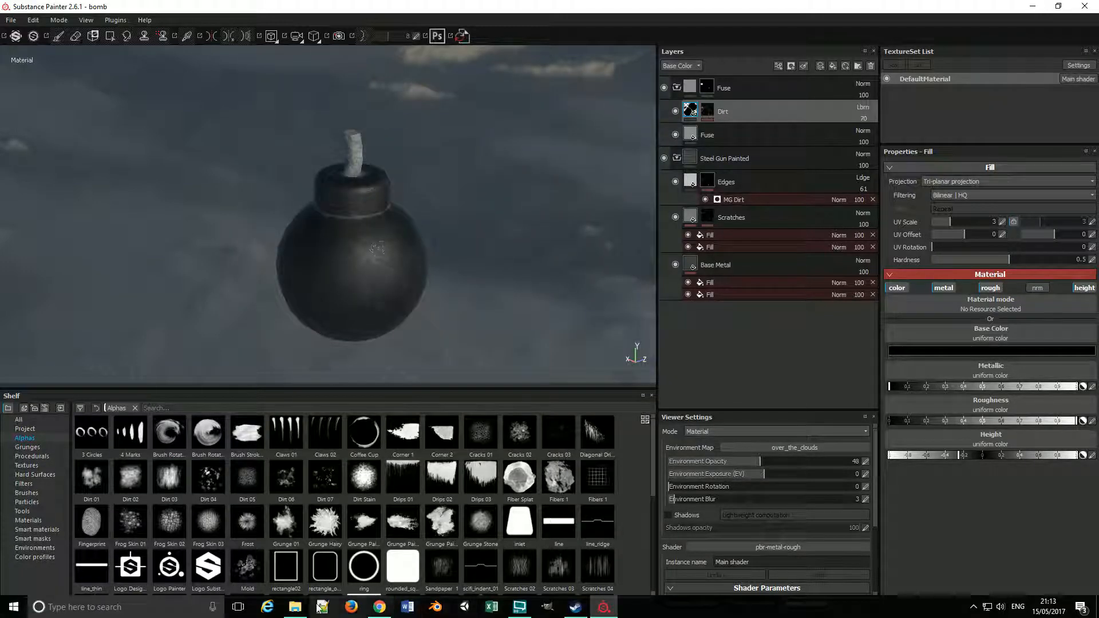
pyautogui.click(296, 607)
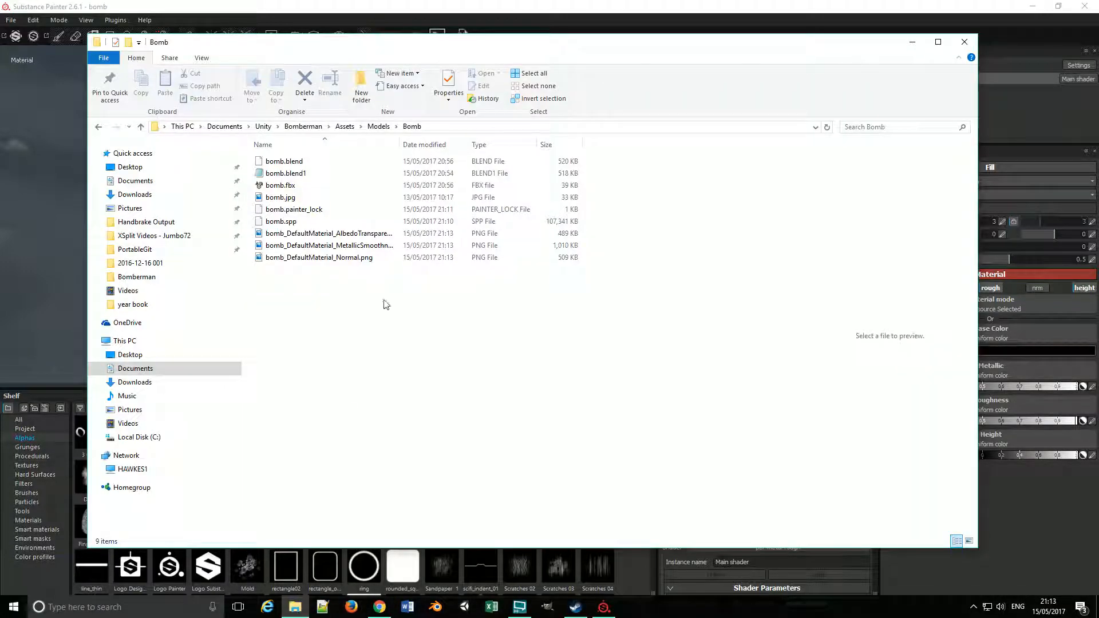
pyautogui.doubleClick(399, 145)
pyautogui.click(344, 233)
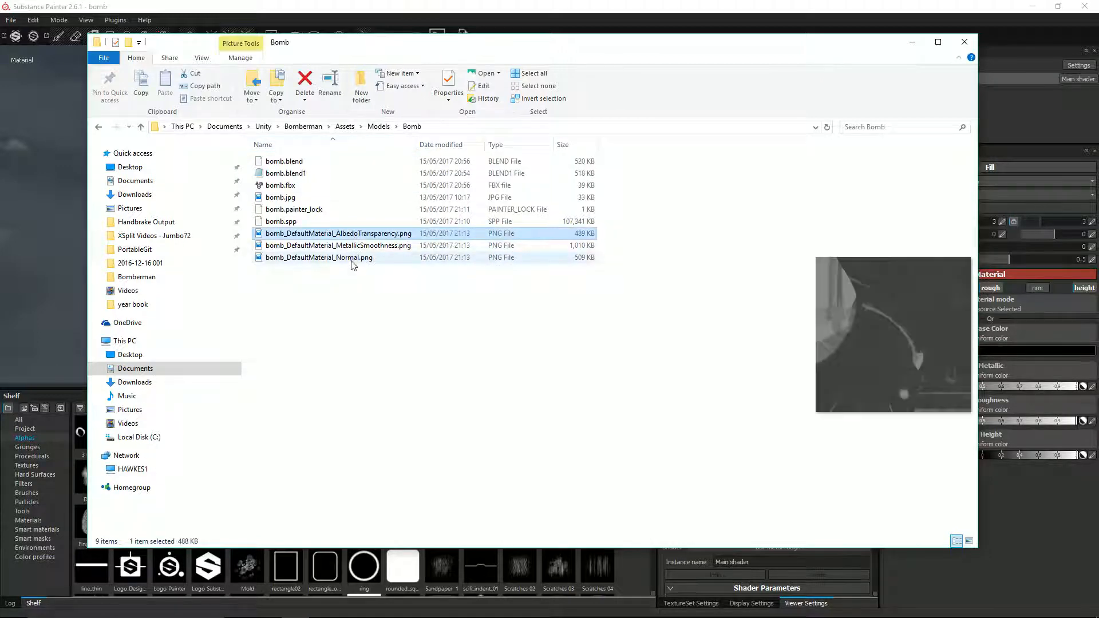
pyautogui.click(355, 248)
pyautogui.click(367, 233)
pyautogui.click(371, 256)
pyautogui.click(368, 233)
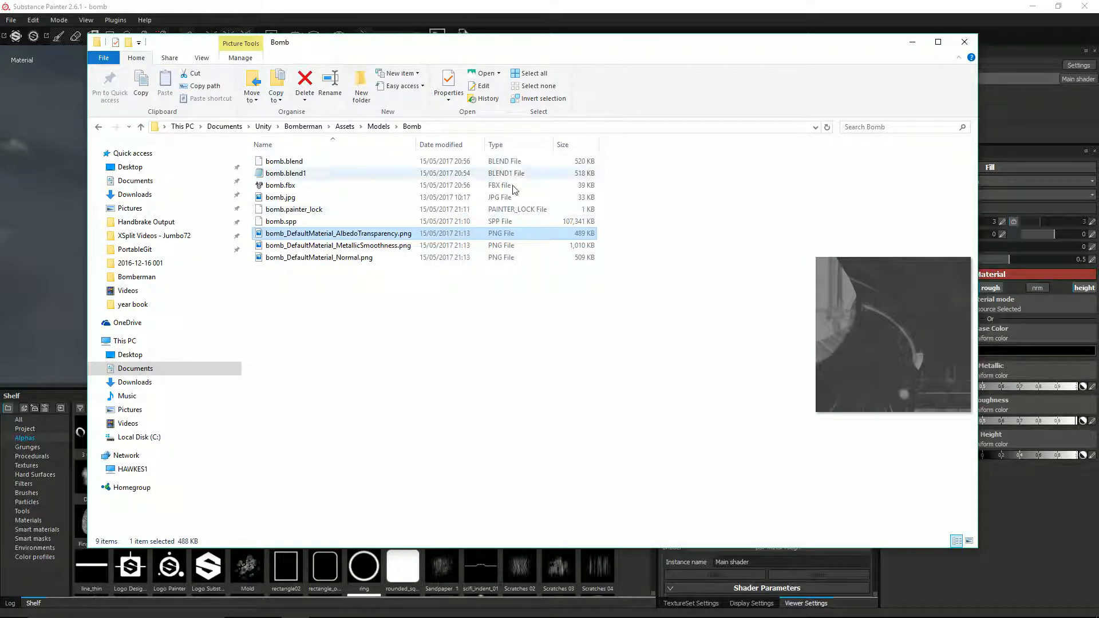
pyautogui.moveTo(416, 64); pyautogui.dragTo(468, 73)
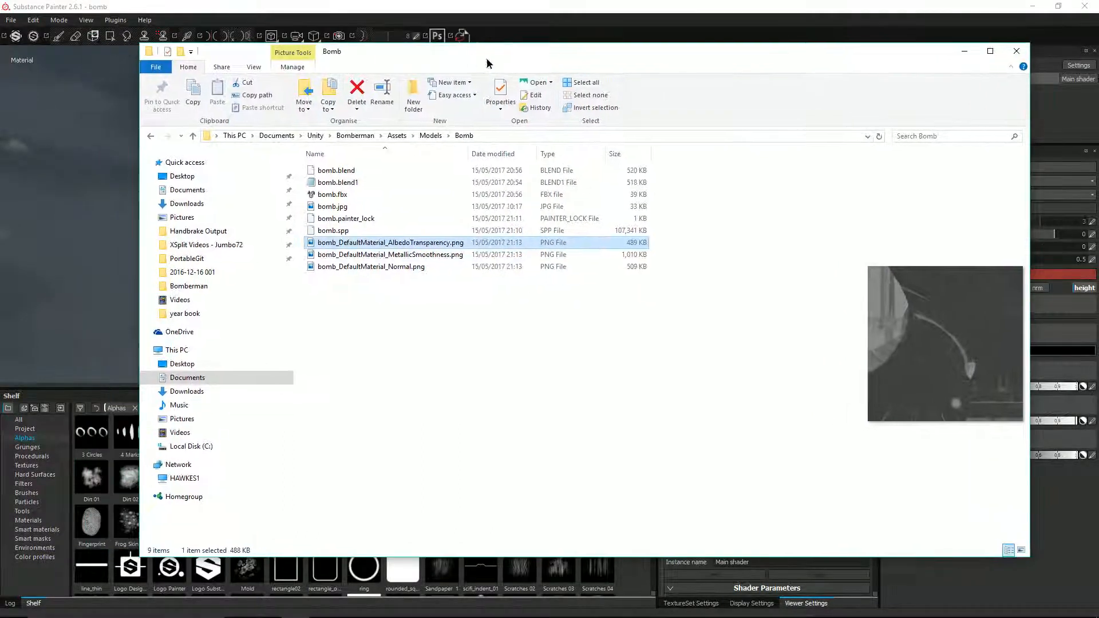
pyautogui.click(473, 258)
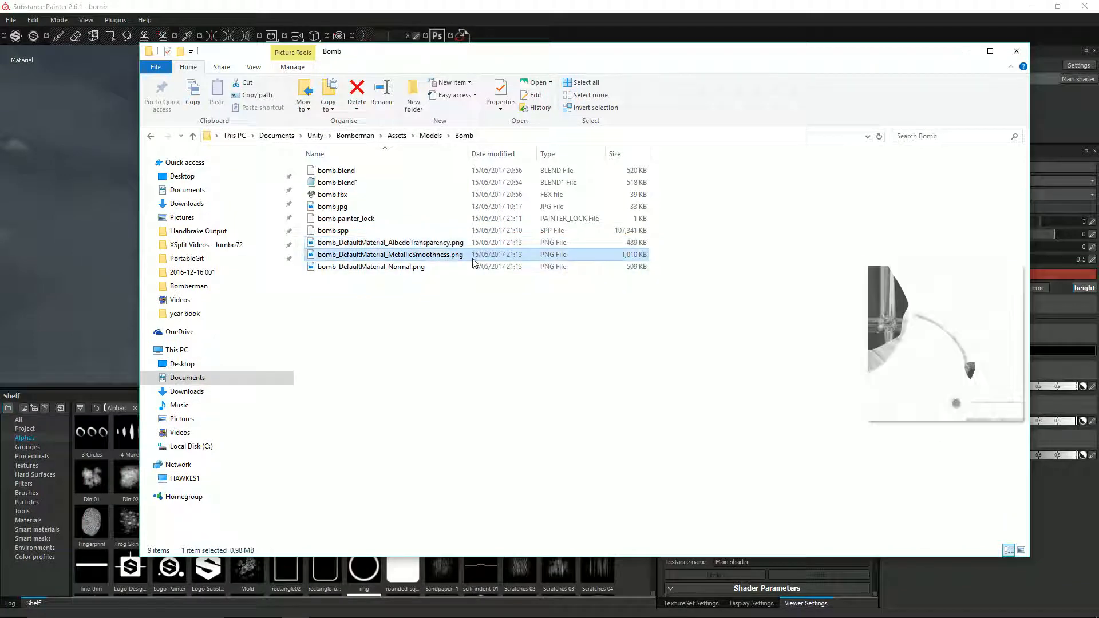
pyautogui.click(424, 243)
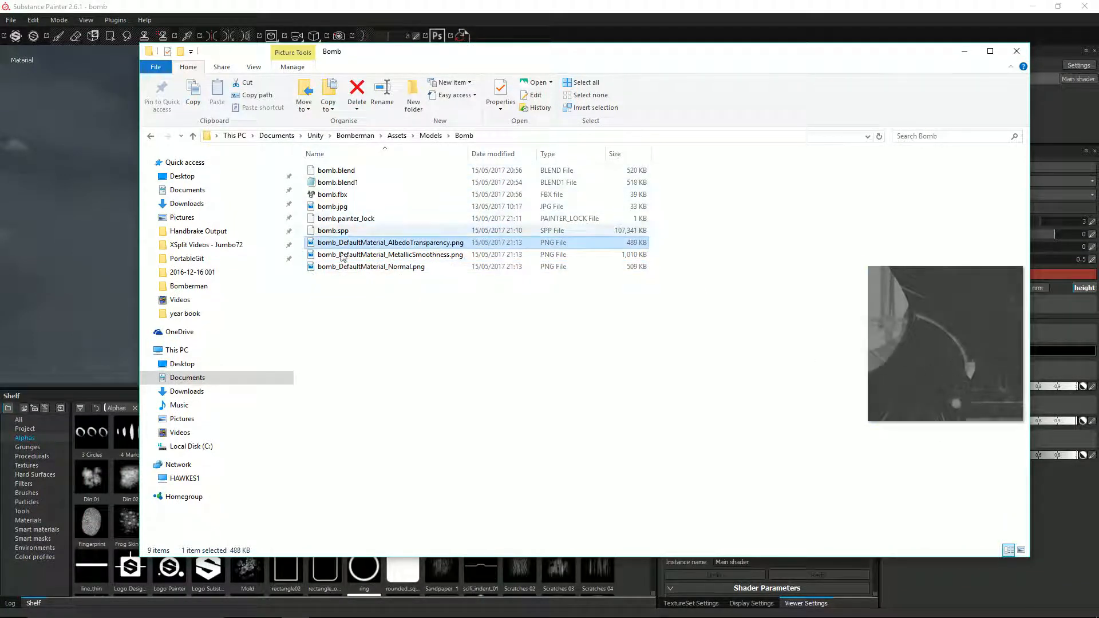
# - Switch to Unity and open the Bomb folder in the project's Models assets
pyautogui.moveTo(479, 612)
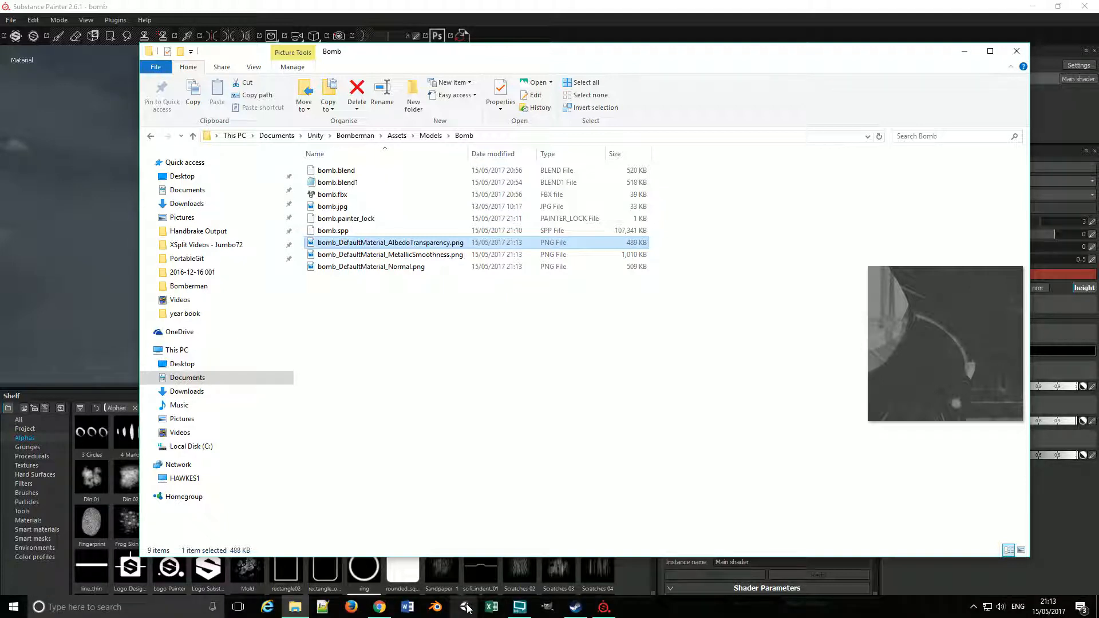
pyautogui.click(466, 607)
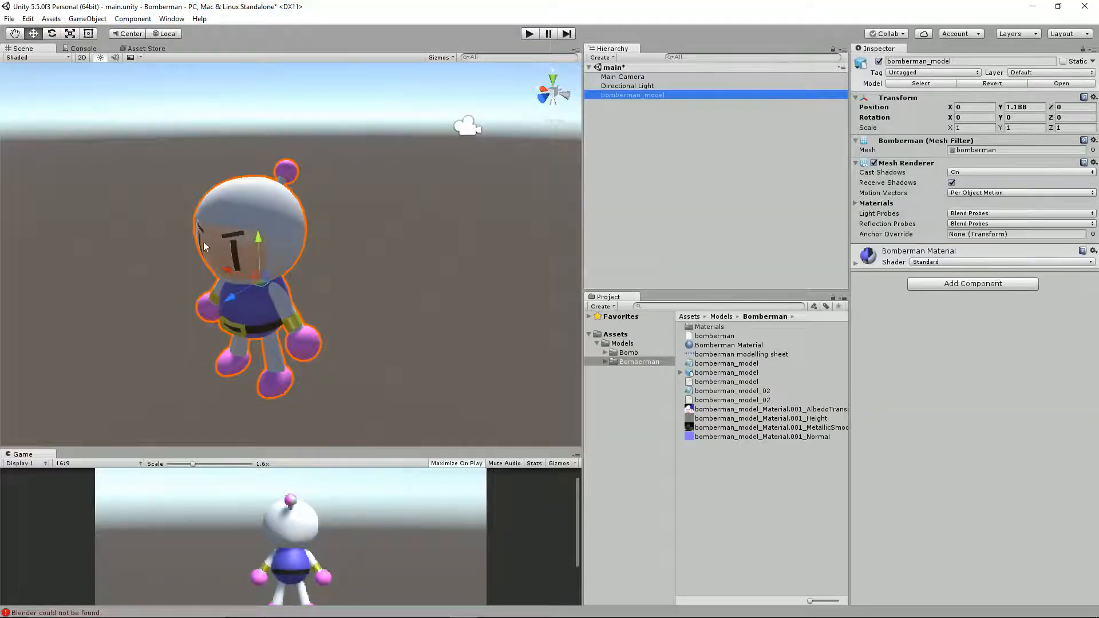
pyautogui.moveTo(364, 250); pyautogui.dragTo(393, 225, button='middle')
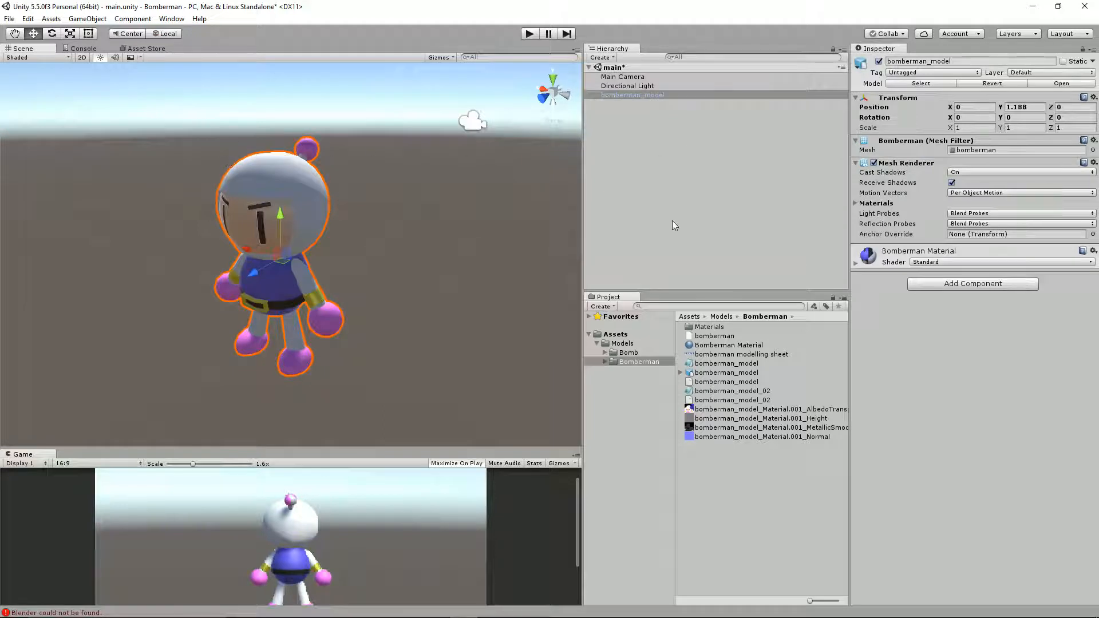
pyautogui.click(627, 352)
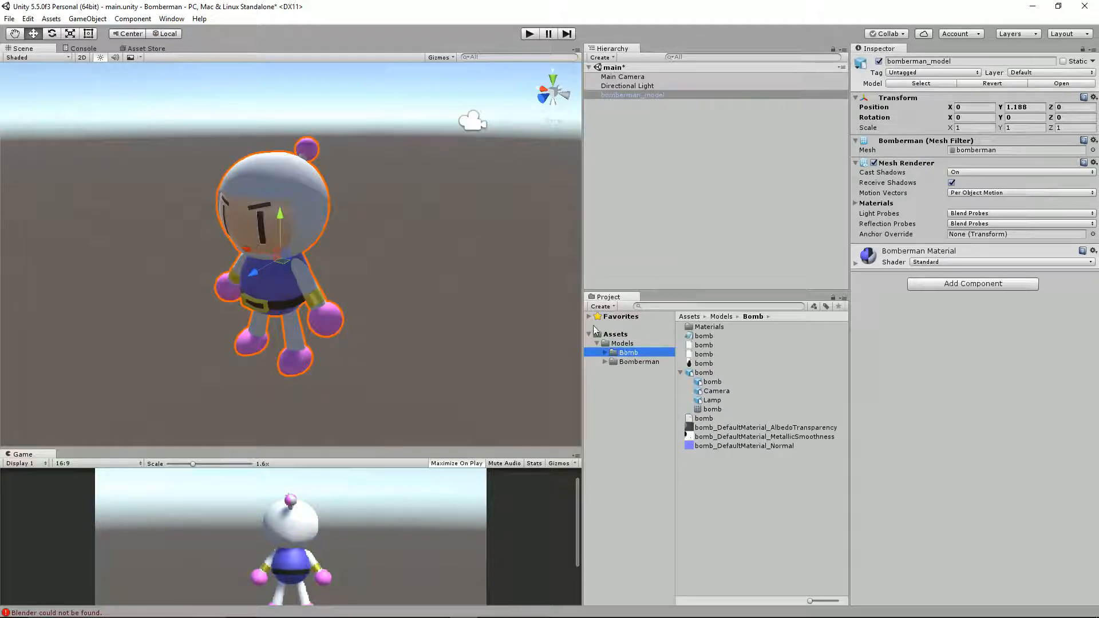
# - Frame the Bomberman model in the scene and examine the contents and import settings of bomb.fbx
pyautogui.click(647, 78)
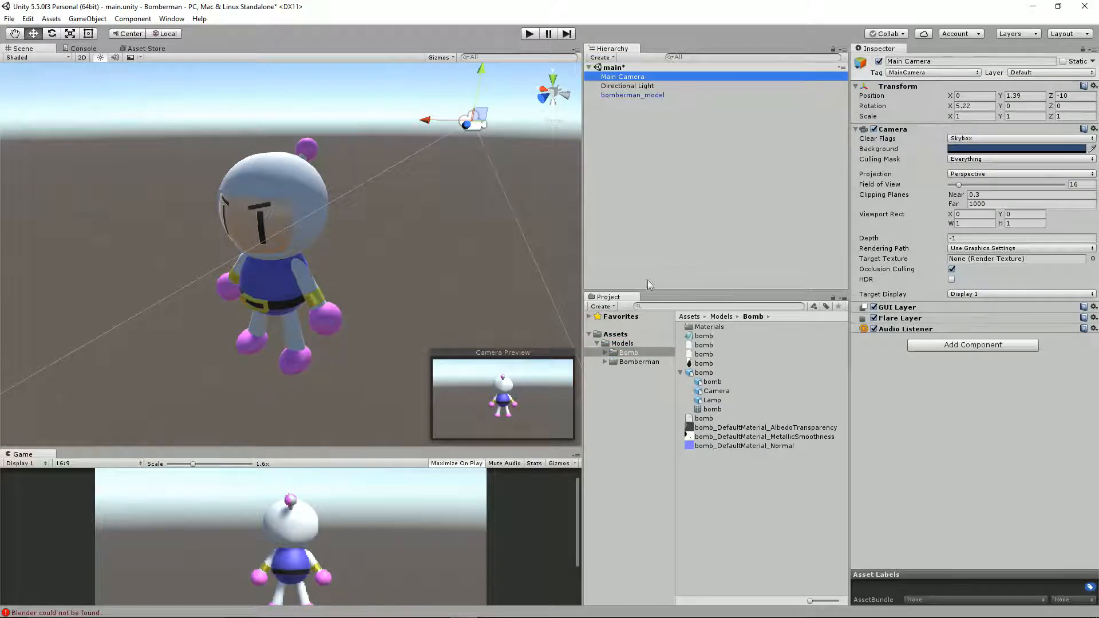
pyautogui.click(286, 235)
pyautogui.press('f')
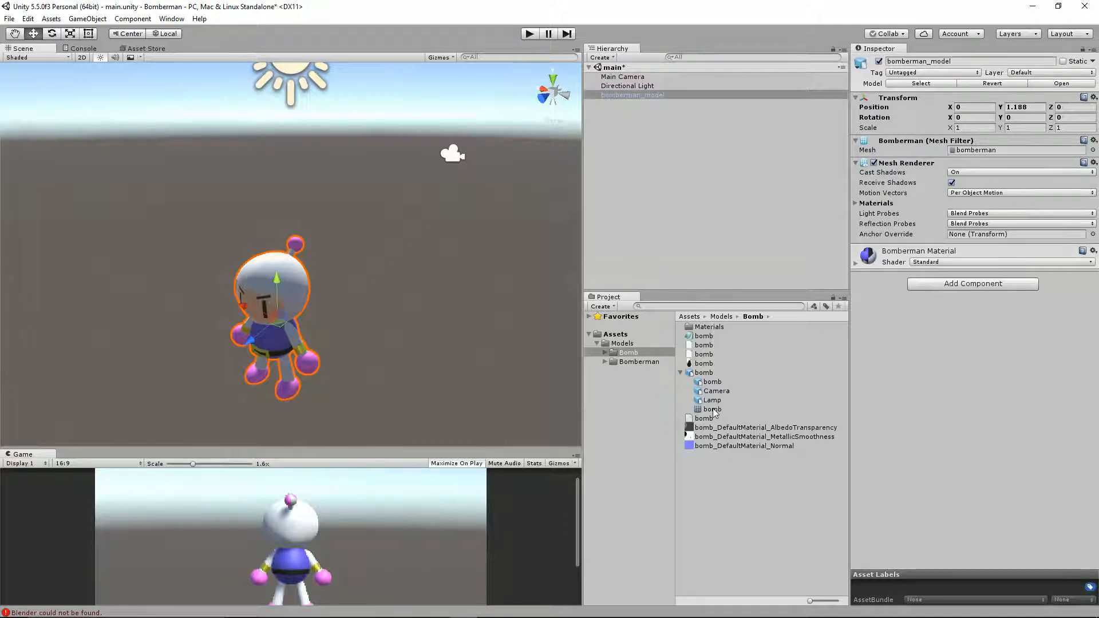
pyautogui.click(705, 375)
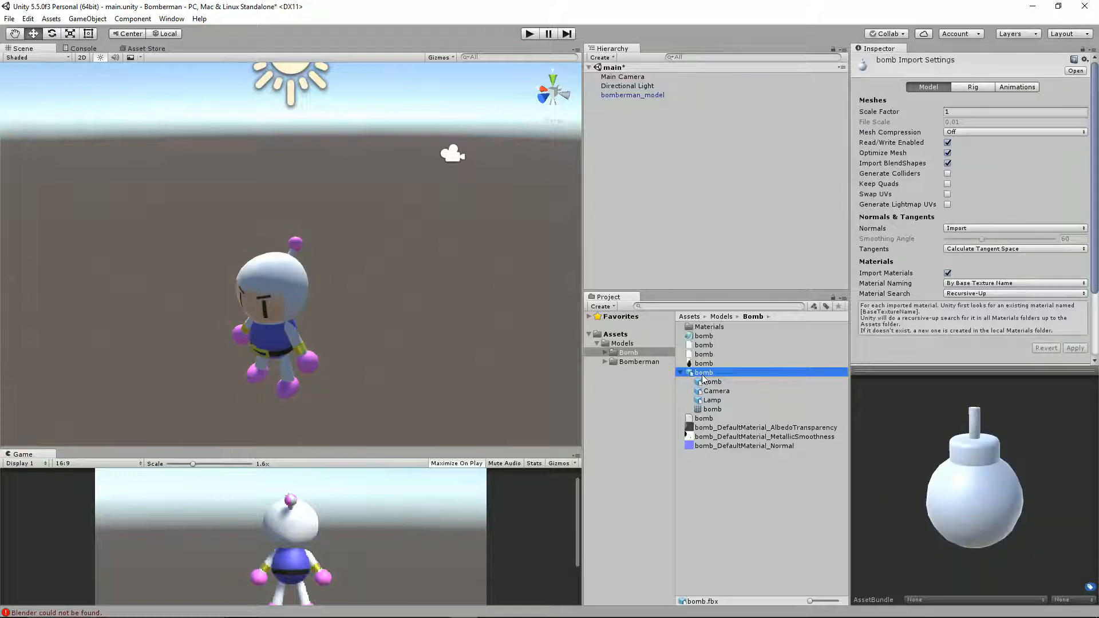
pyautogui.click(681, 373)
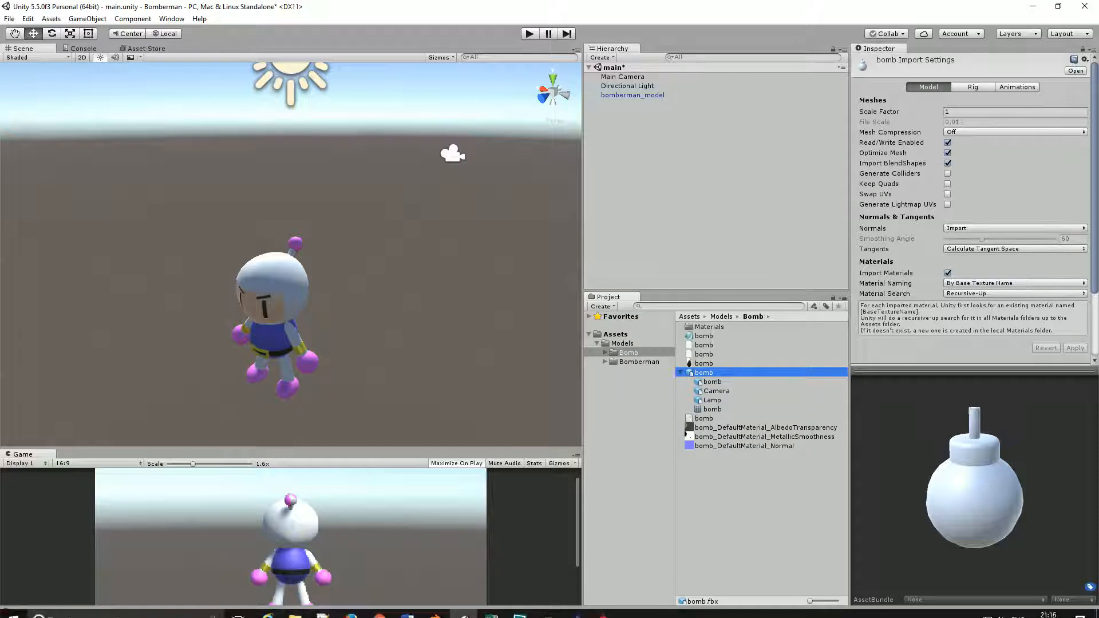
# - Launch Blender and open bomb.blend from the Unity project's Assets/Models/Bomb folder
pyautogui.click(435, 606)
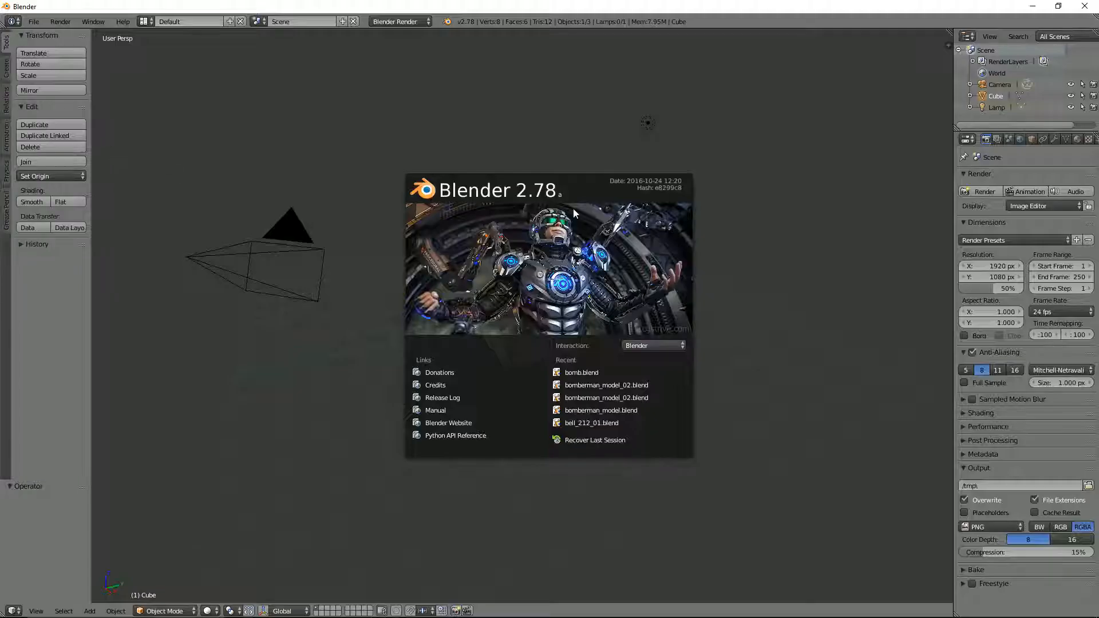
pyautogui.click(577, 145)
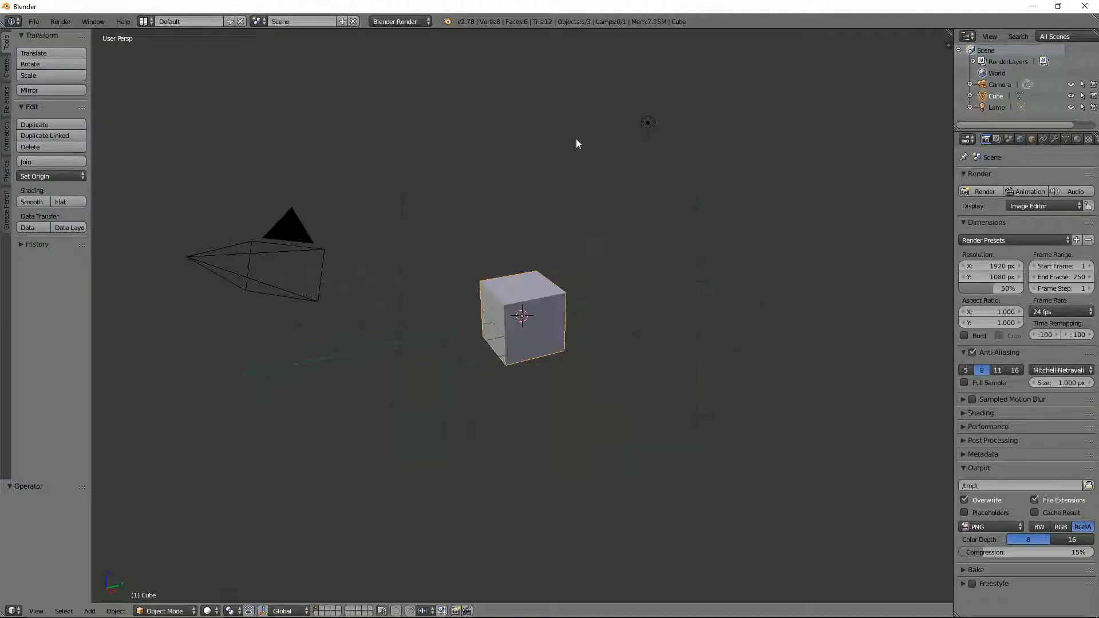
pyautogui.click(34, 21)
pyautogui.click(50, 47)
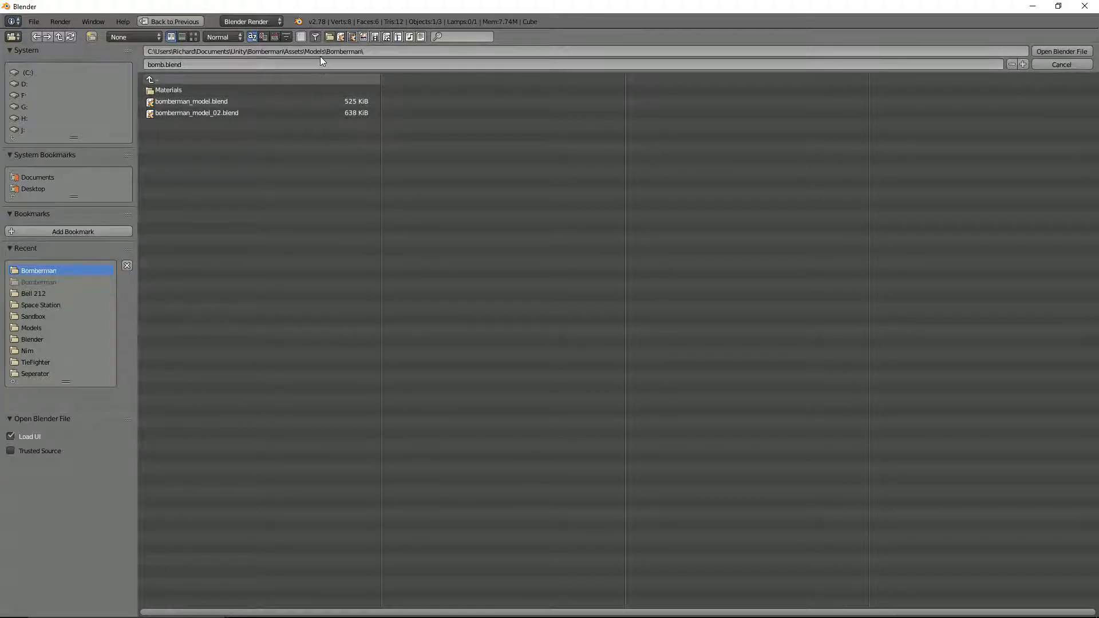
pyautogui.click(157, 79)
pyautogui.click(167, 89)
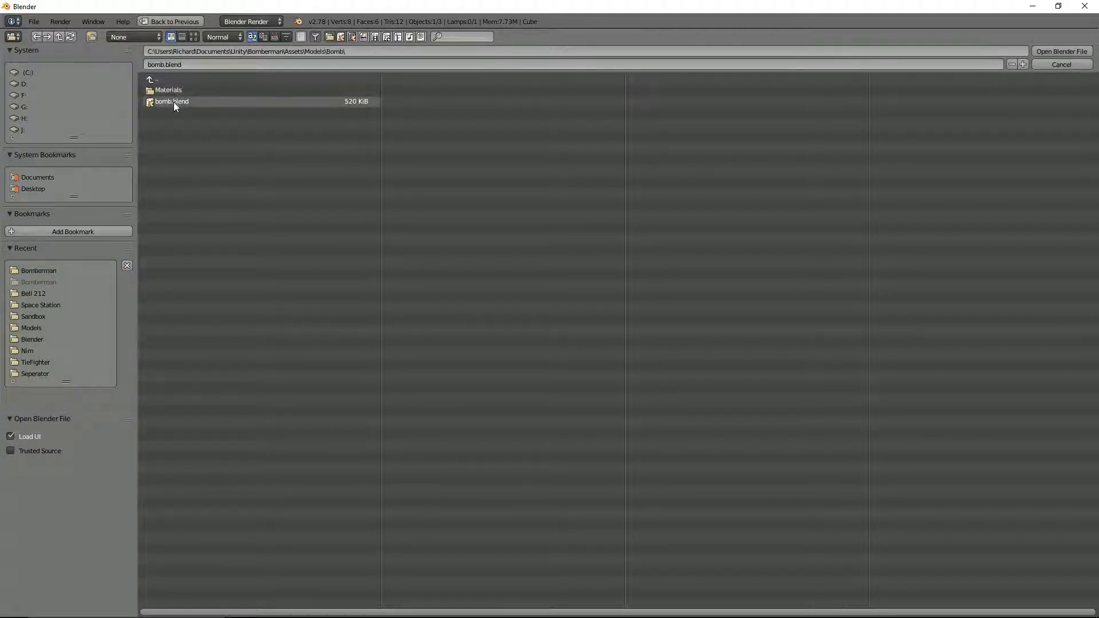
pyautogui.click(174, 102)
pyautogui.click(1060, 51)
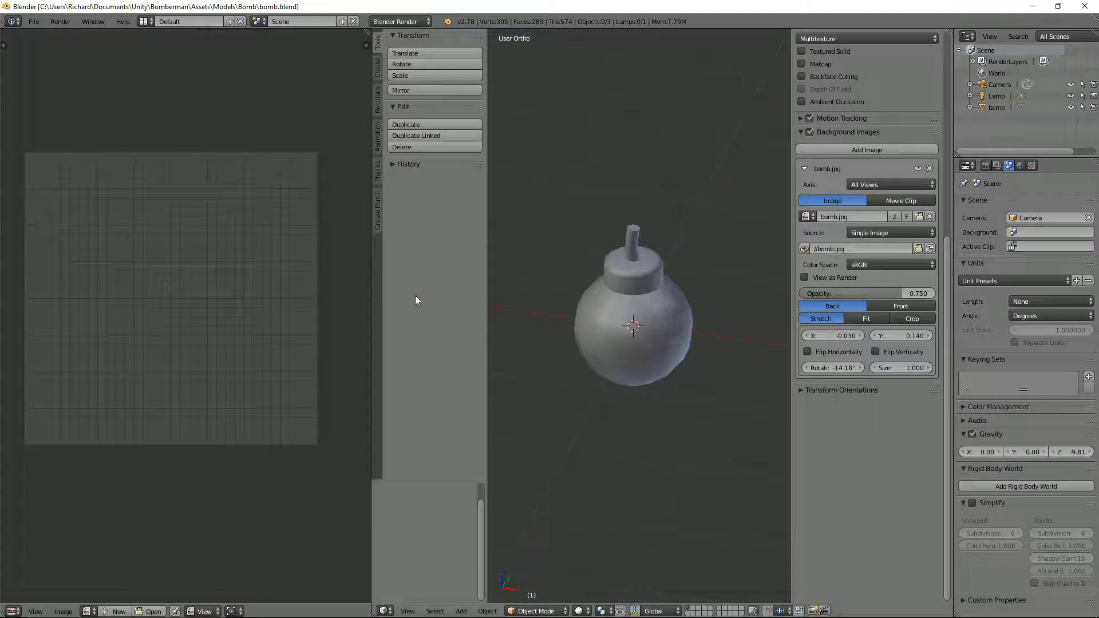
# - Export only the selected bomb object as FBX with Apply Transform enabled, overwriting bomb.fbx in the Bomb folder
pyautogui.click(34, 21)
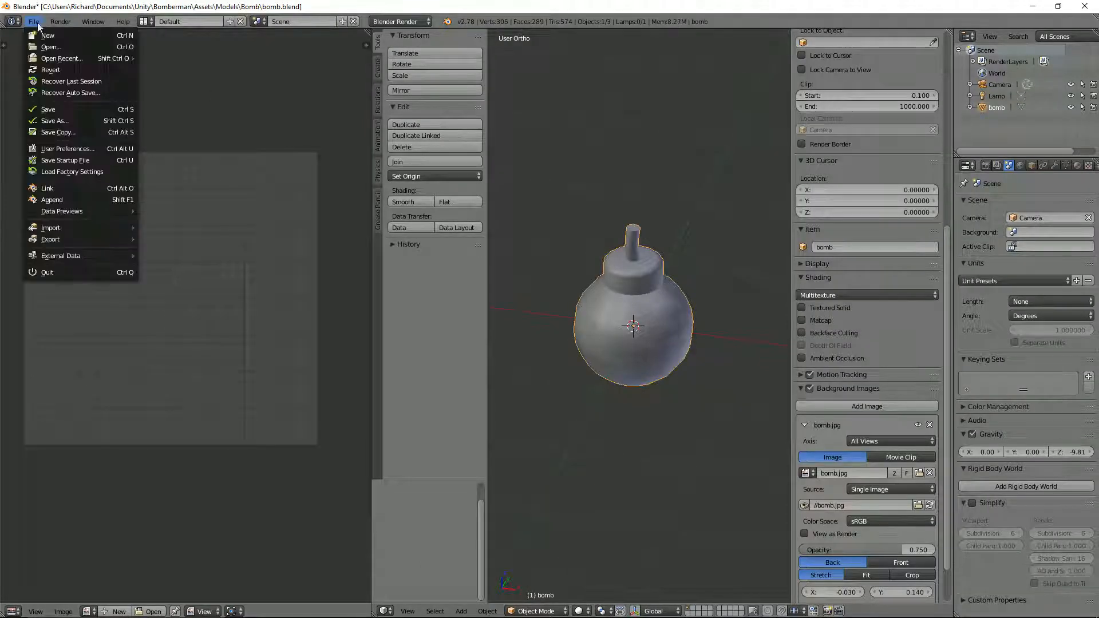
pyautogui.moveTo(81, 238)
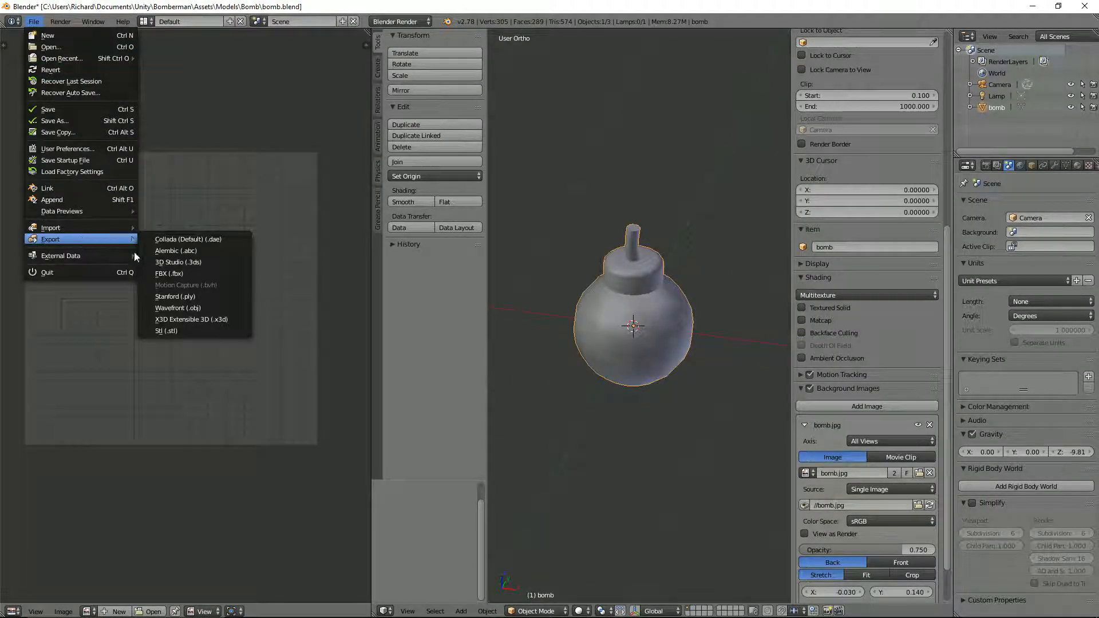
pyautogui.click(160, 274)
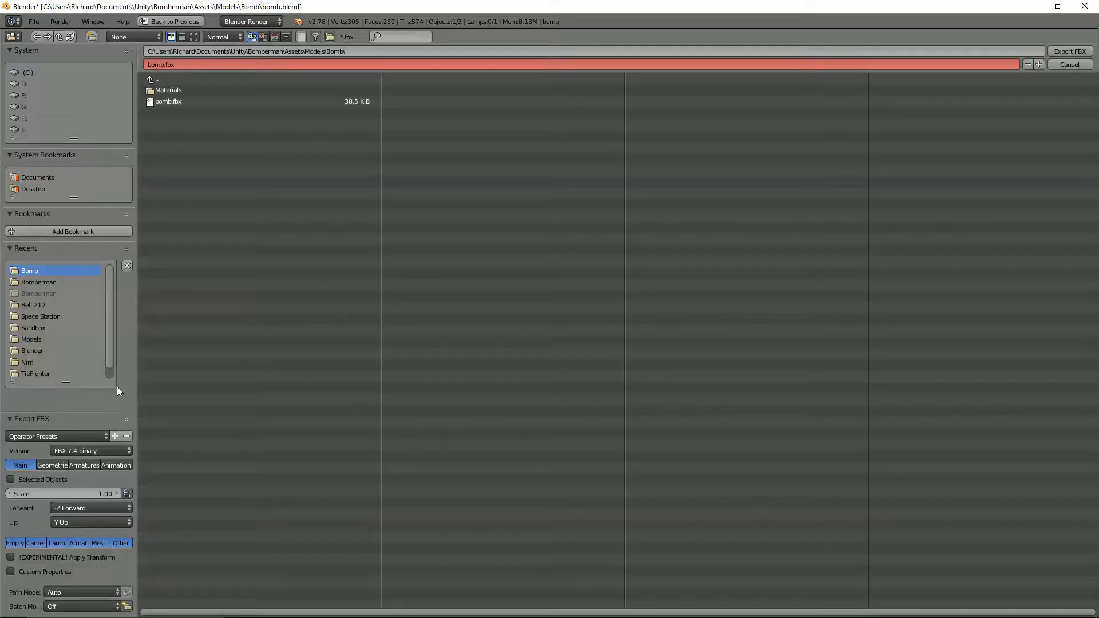
pyautogui.click(42, 478)
pyautogui.click(18, 556)
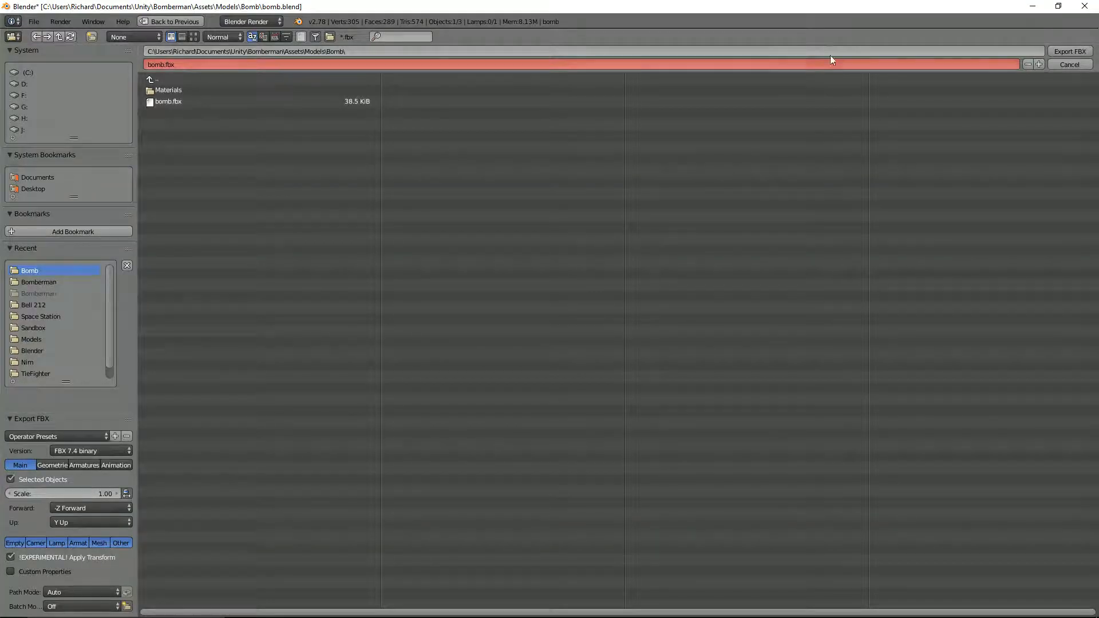
pyautogui.click(1058, 50)
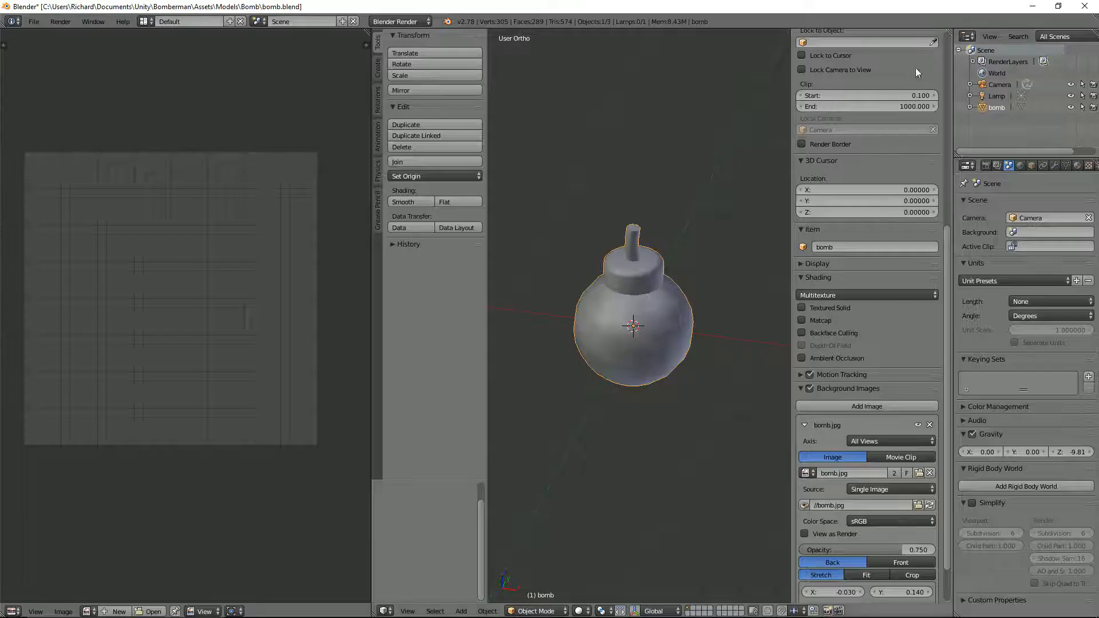
# - Return to Unity and add the re-exported bomb model to the main scene
pyautogui.hotkey('alt', 'Tab')
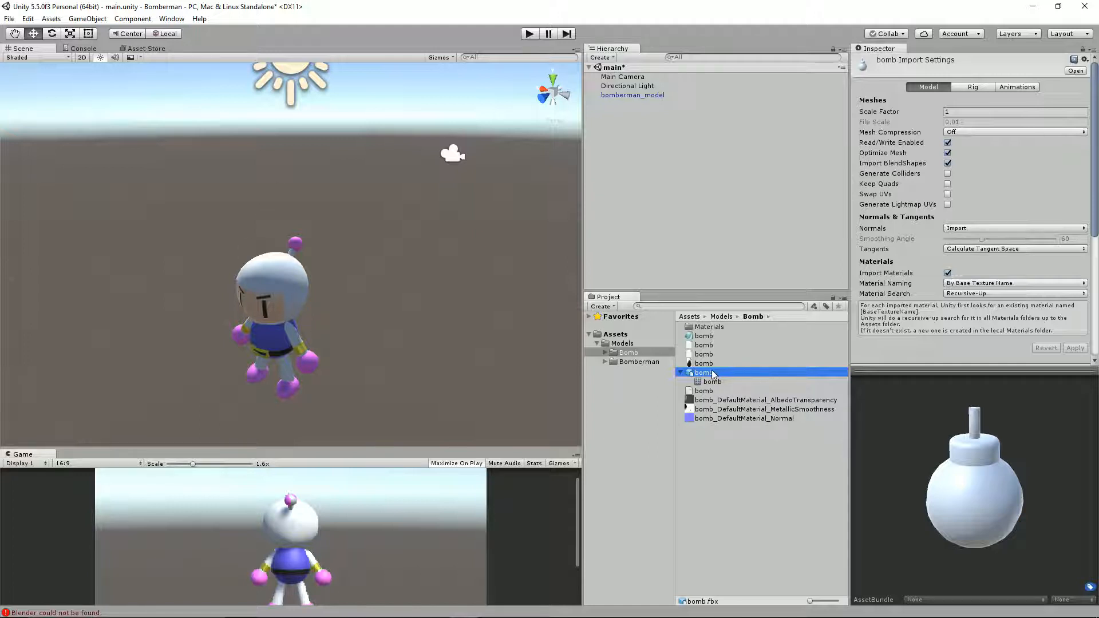
pyautogui.moveTo(712, 374); pyautogui.dragTo(659, 195)
pyautogui.scroll(1, 378, 280)
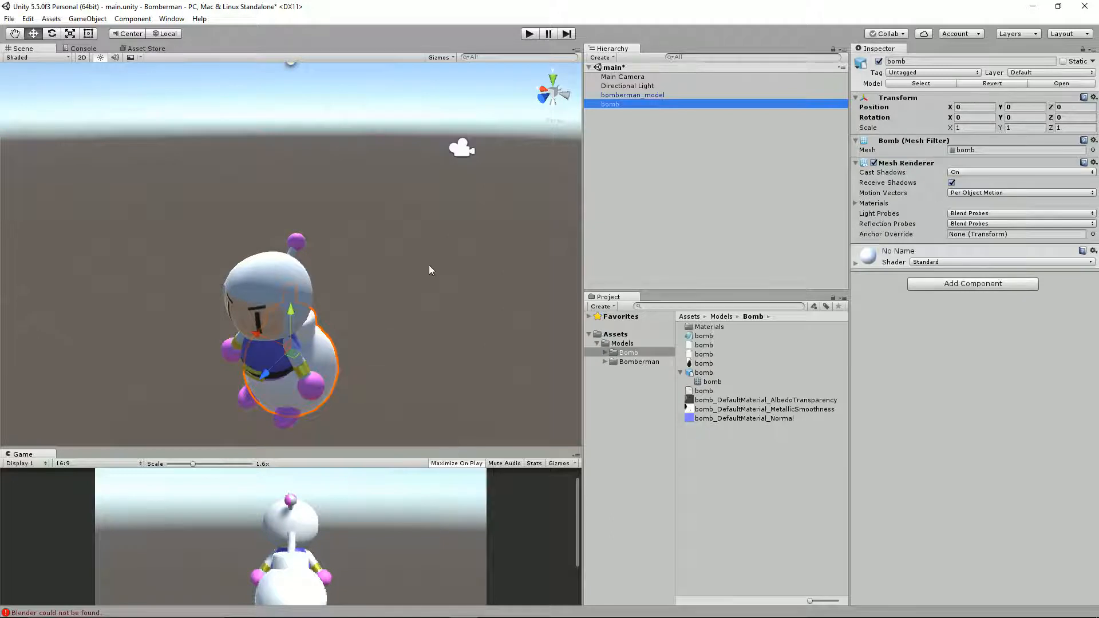
# - Examine the bomb's size and placement against the Bomberman model from the side, front and above
pyautogui.keyDown('alt'); pyautogui.moveTo(430, 269); pyautogui.dragTo(473, 289); pyautogui.keyUp('alt')
pyautogui.keyDown('alt'); pyautogui.moveTo(284, 344); pyautogui.dragTo(469, 298); pyautogui.keyUp('alt')
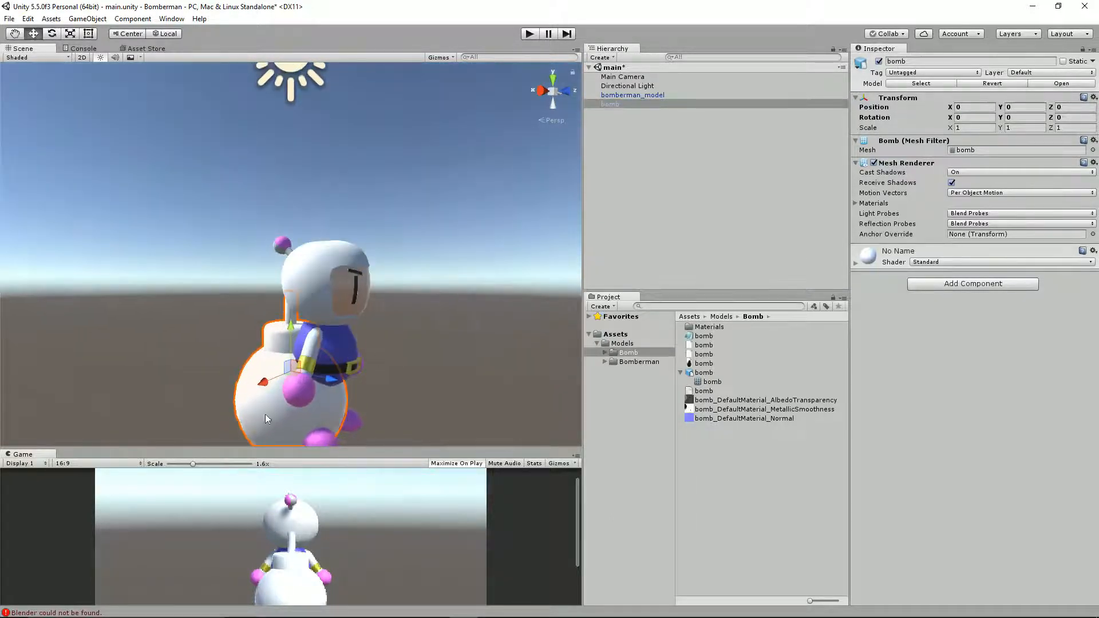
pyautogui.keyDown('alt'); pyautogui.moveTo(348, 328); pyautogui.dragTo(225, 349); pyautogui.keyUp('alt')
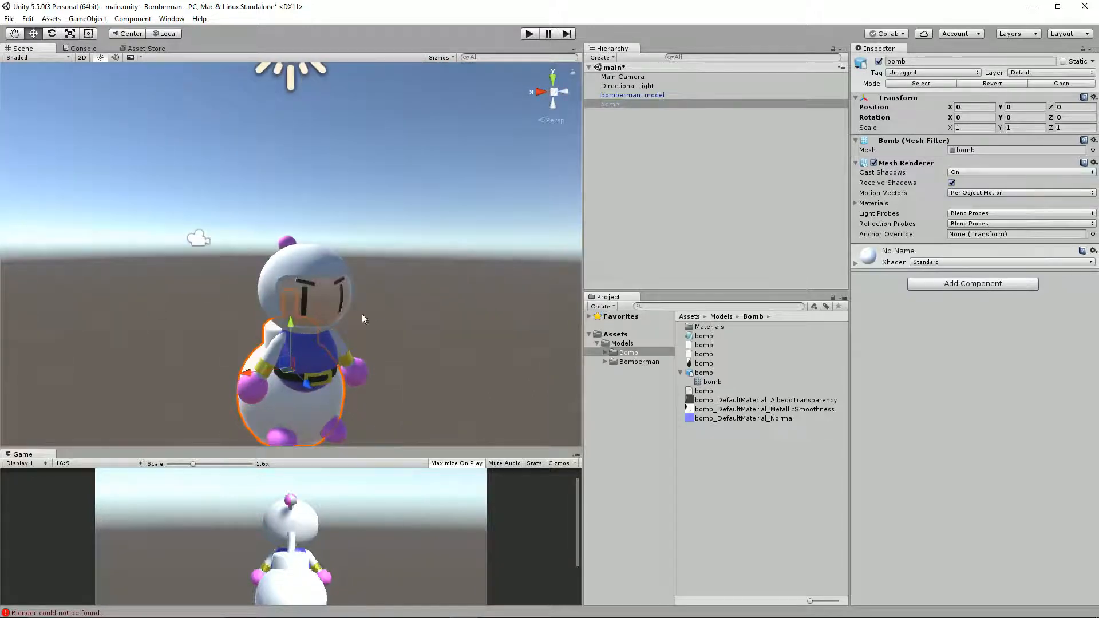
pyautogui.moveTo(403, 329)
pyautogui.keyDown('alt'); pyautogui.mouseDown()
pyautogui.moveTo(186, 317)
pyautogui.moveTo(403, 315)
pyautogui.mouseUp(); pyautogui.keyUp('alt')
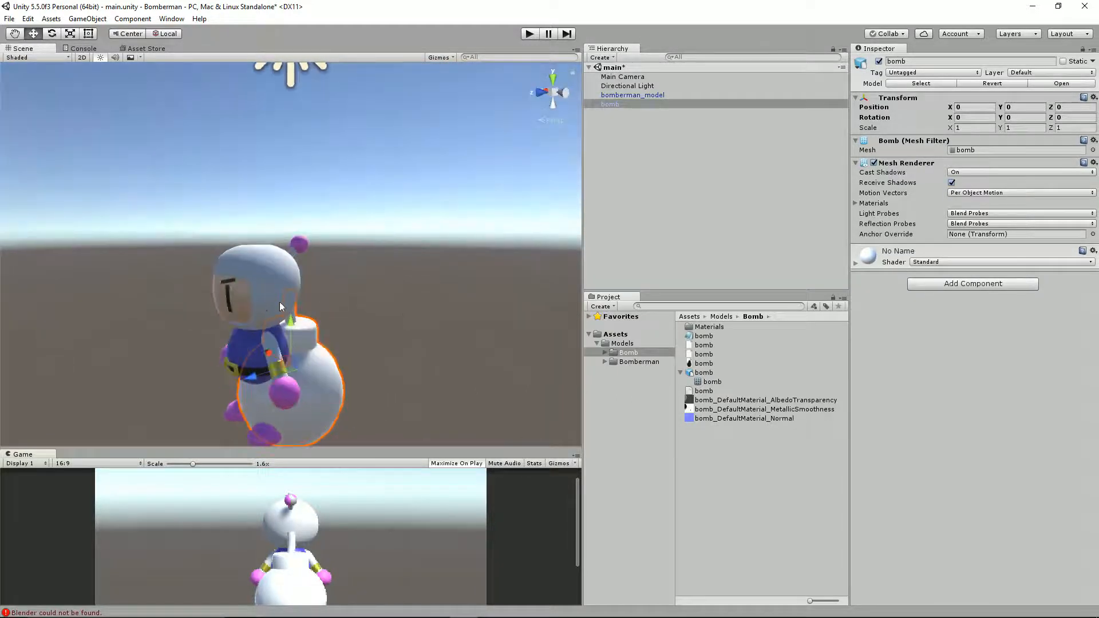
pyautogui.keyDown('alt'); pyautogui.moveTo(239, 279); pyautogui.dragTo(263, 287); pyautogui.keyUp('alt')
pyautogui.click(261, 284)
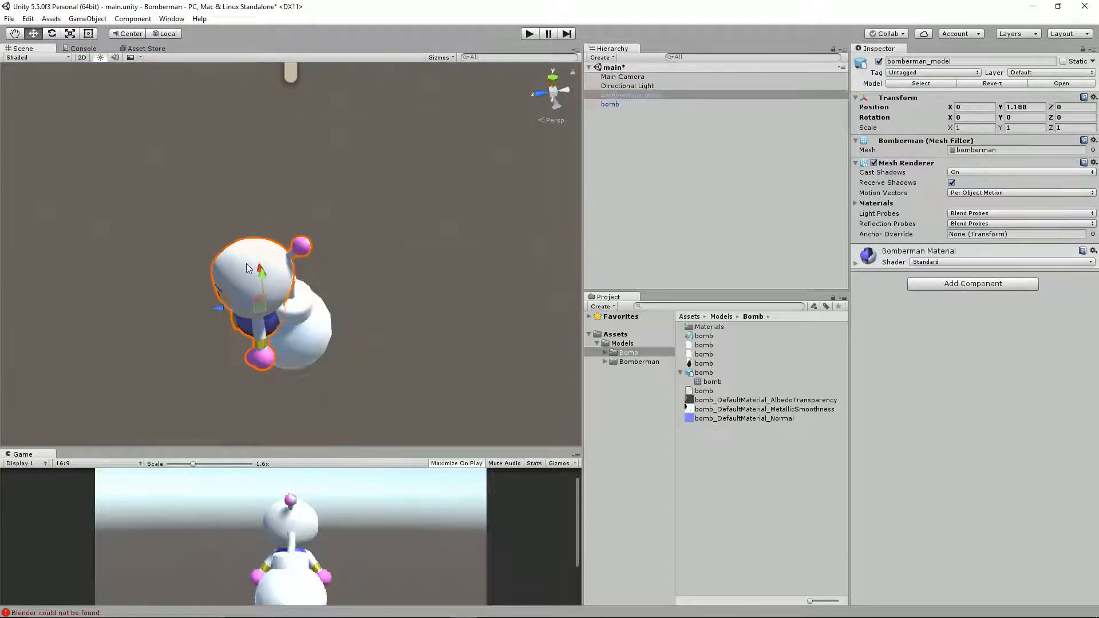
pyautogui.click(1016, 109)
pyautogui.keyDown('alt'); pyautogui.moveTo(343, 269); pyautogui.dragTo(192, 243); pyautogui.keyUp('alt')
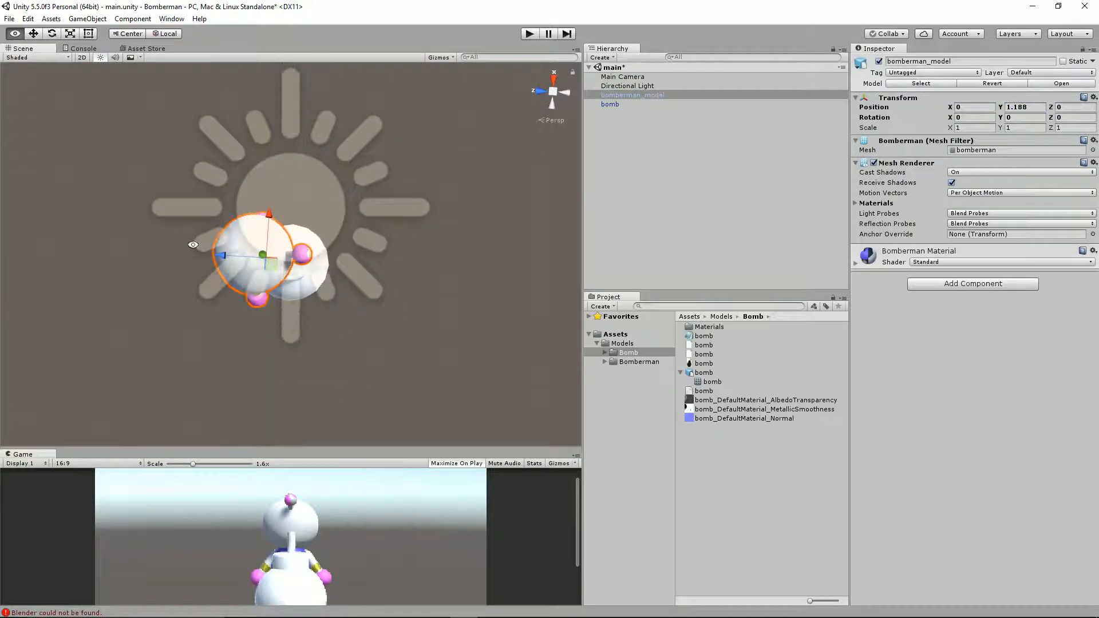
# - Create a folder named Prefabs directly under Assets in the project
pyautogui.keyDown('alt'); pyautogui.moveTo(332, 242); pyautogui.dragTo(391, 190); pyautogui.keyUp('alt')
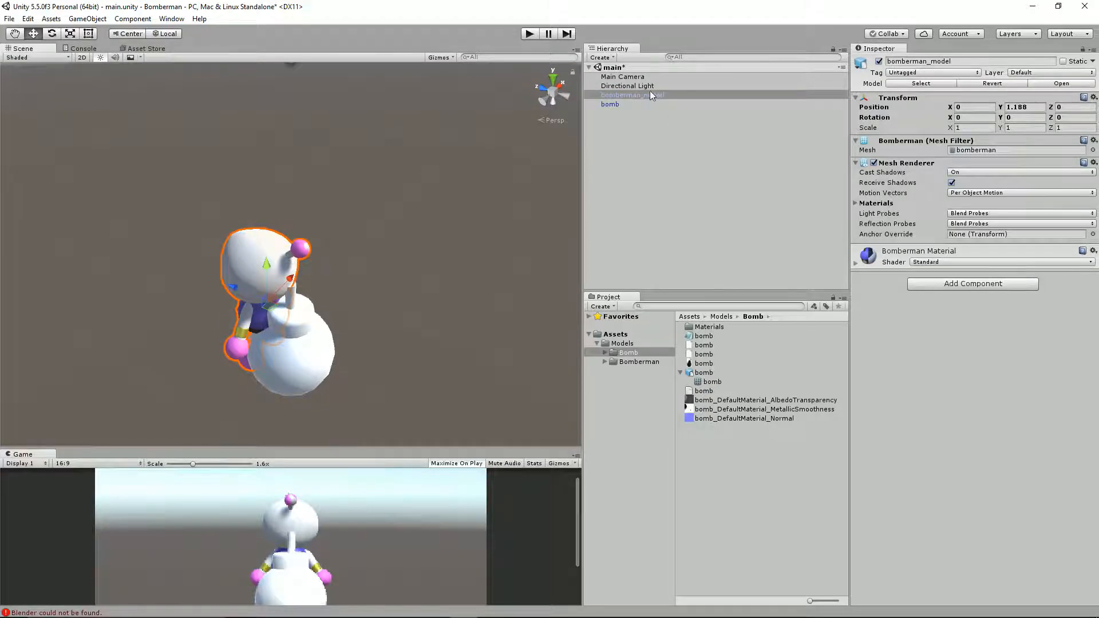
pyautogui.click(614, 335)
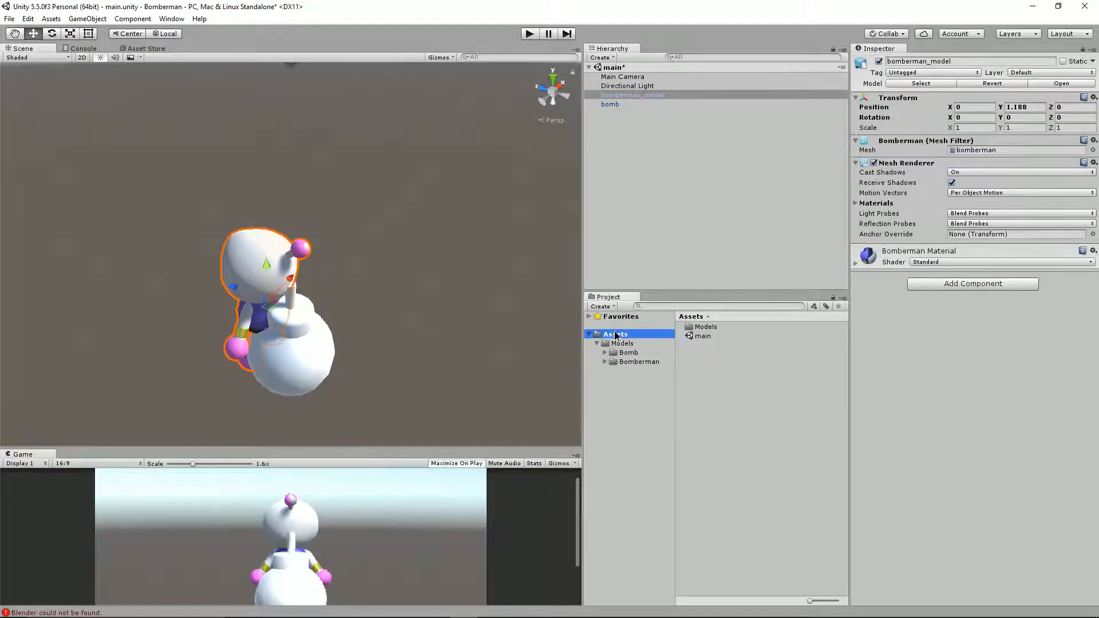
pyautogui.rightClick(615, 336)
pyautogui.moveTo(645, 339)
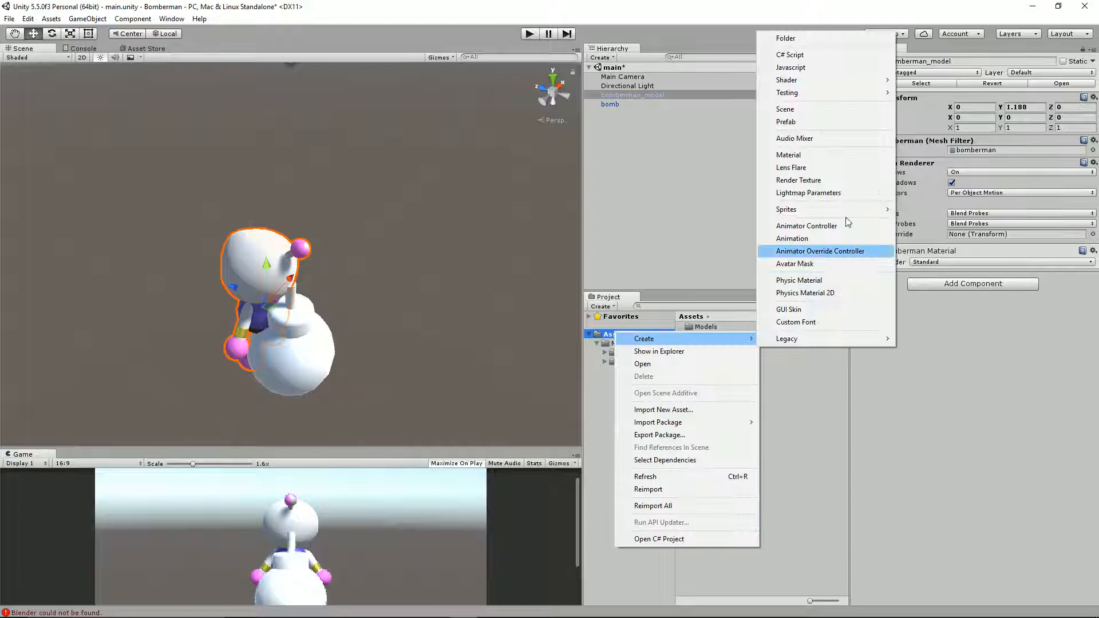
pyautogui.click(818, 38)
pyautogui.write('Prefabs')
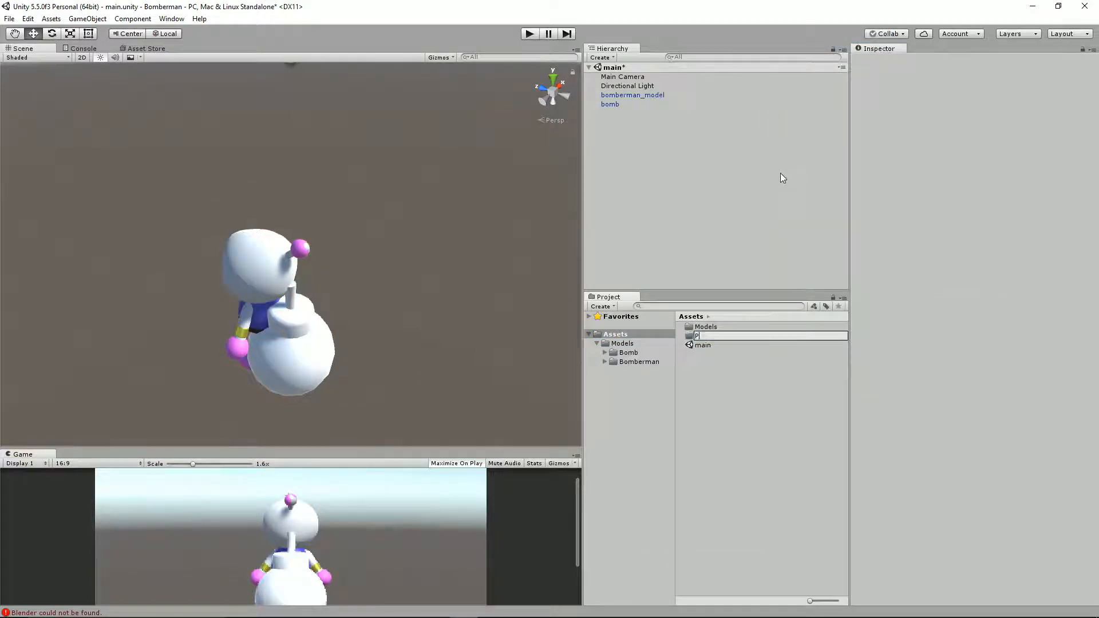
pyautogui.press('Return')
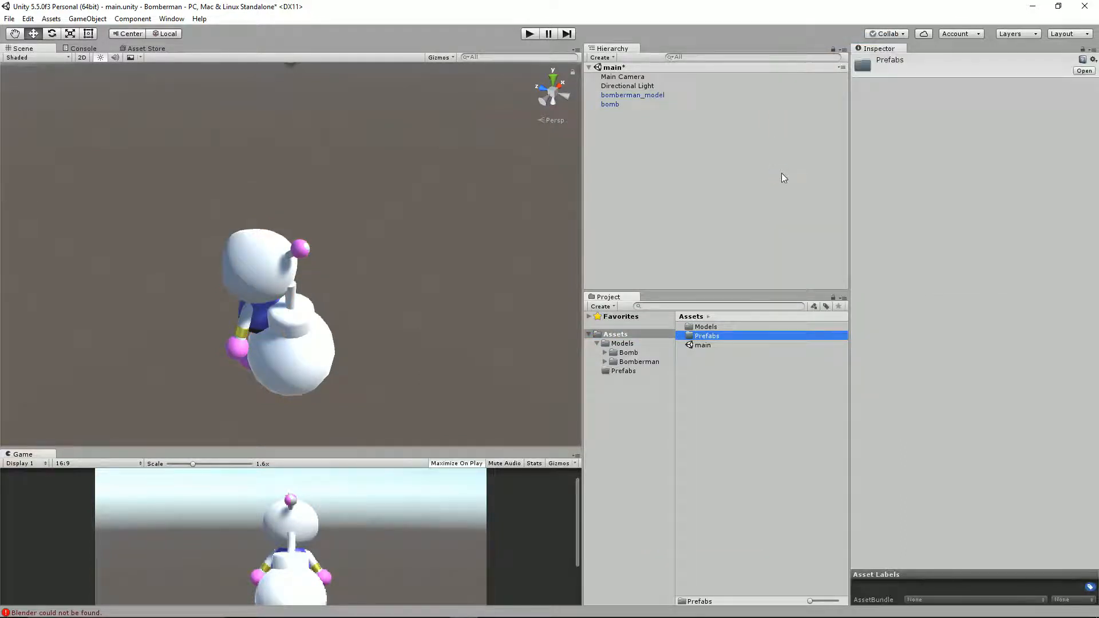
# - Save bomberman_model as a prefab in the Prefabs folder and delete it from the main scene
pyautogui.moveTo(634, 95); pyautogui.dragTo(707, 333)
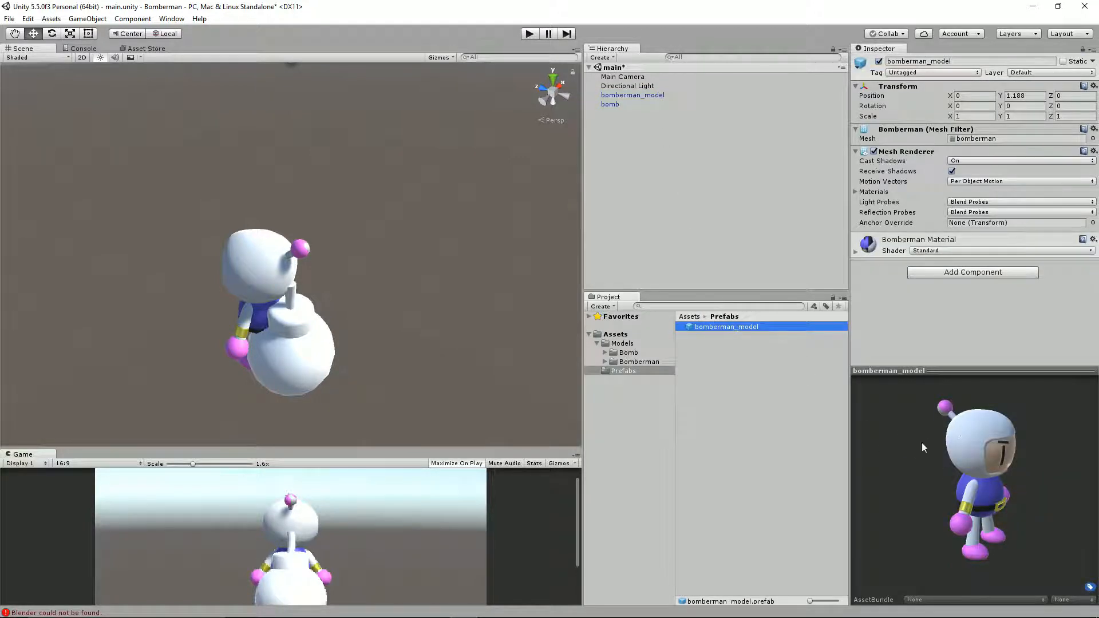
pyautogui.click(630, 95)
pyautogui.press('Delete')
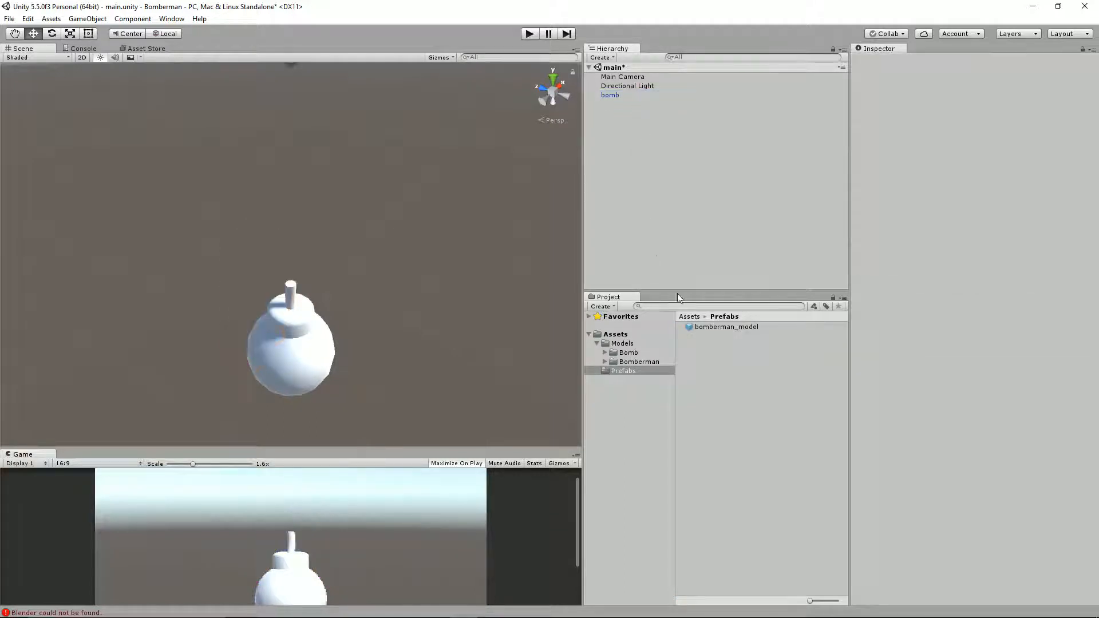
# - Create a material named Bomb Material in the Models/Bomb folder
pyautogui.click(619, 353)
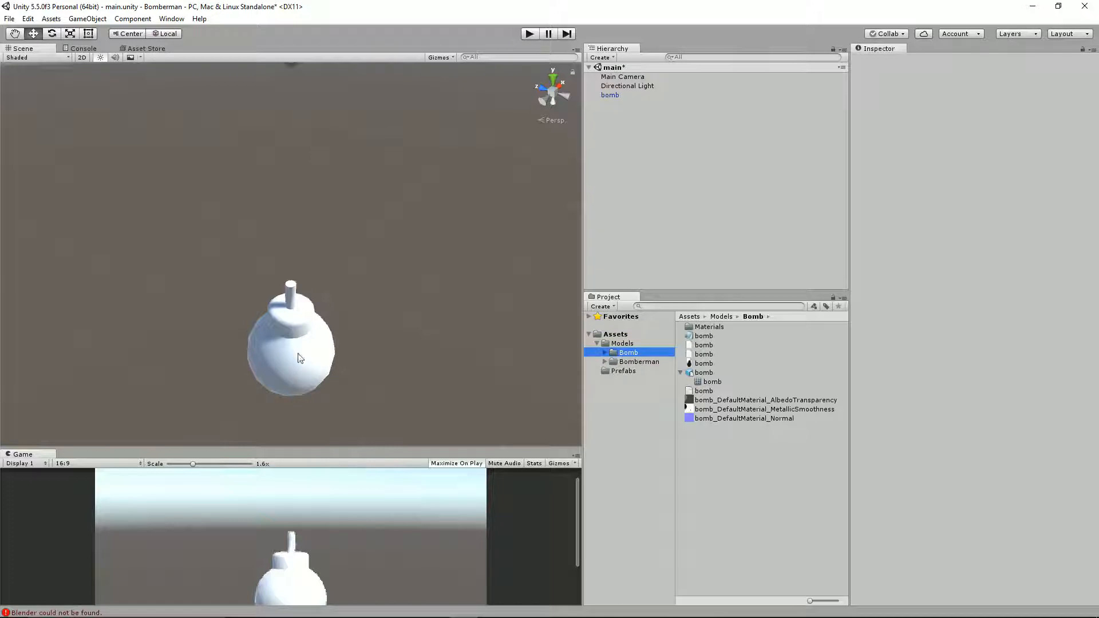
pyautogui.rightClick(739, 499)
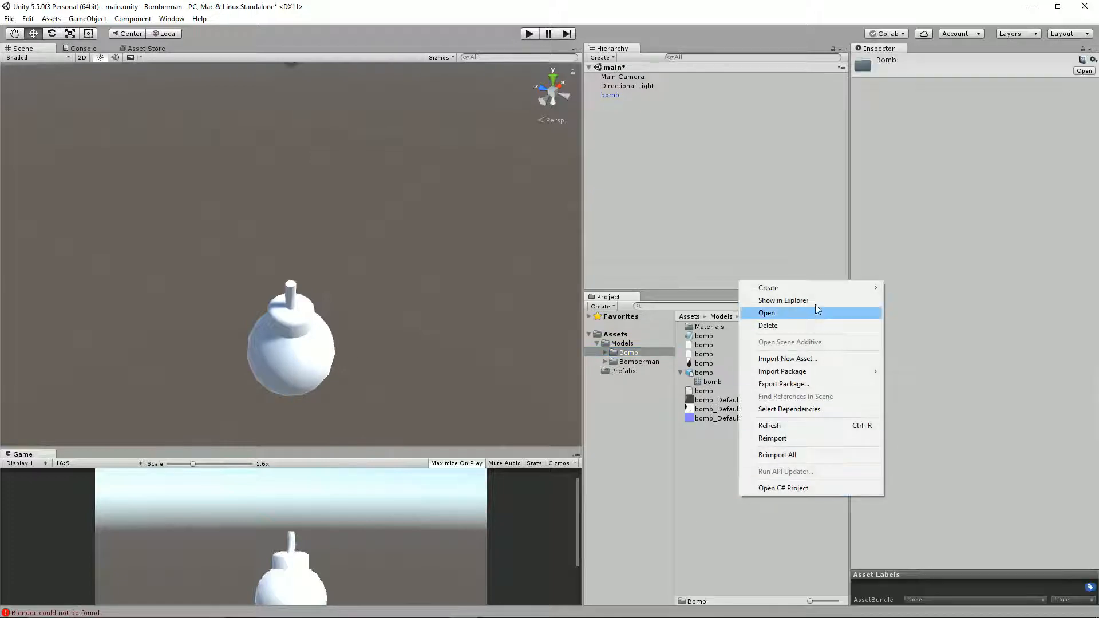
pyautogui.moveTo(811, 289)
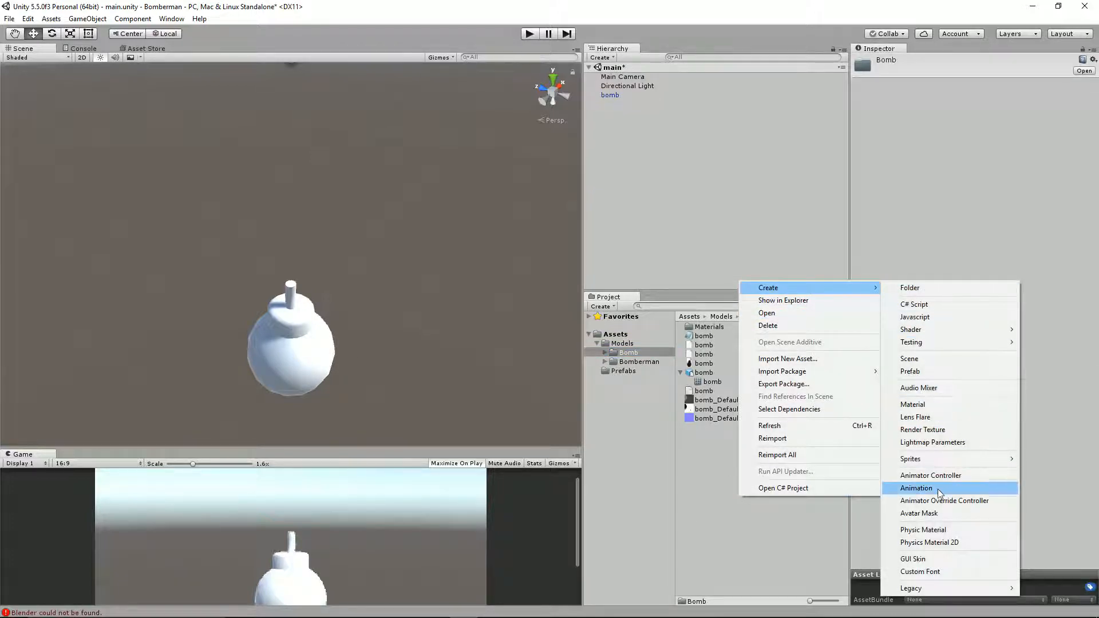
pyautogui.click(961, 404)
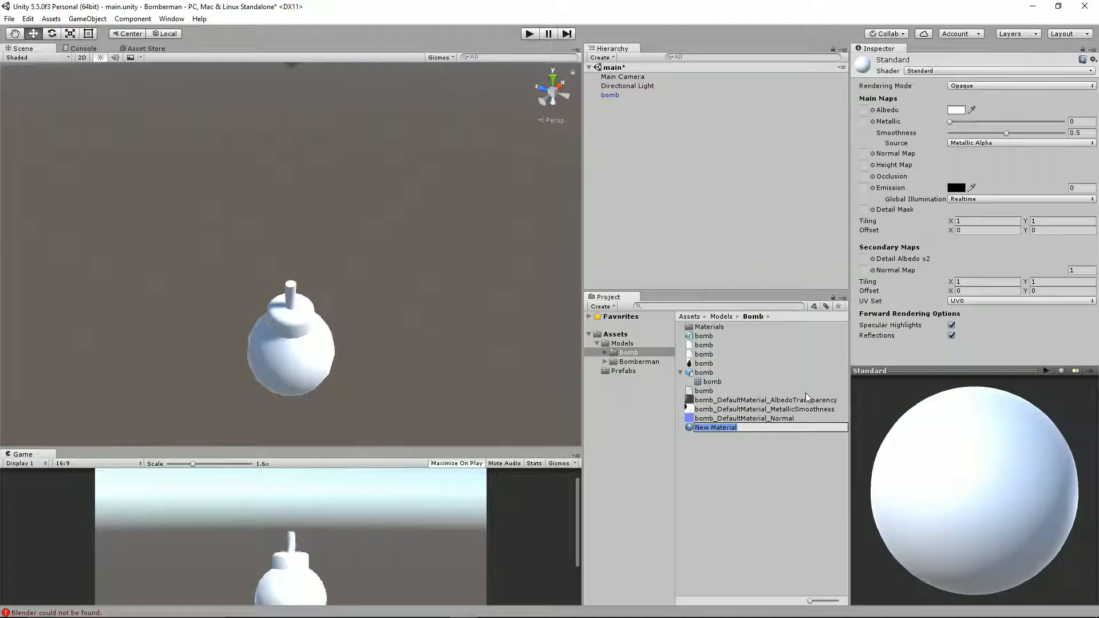
pyautogui.write('Bomb Material')
pyautogui.press('Return')
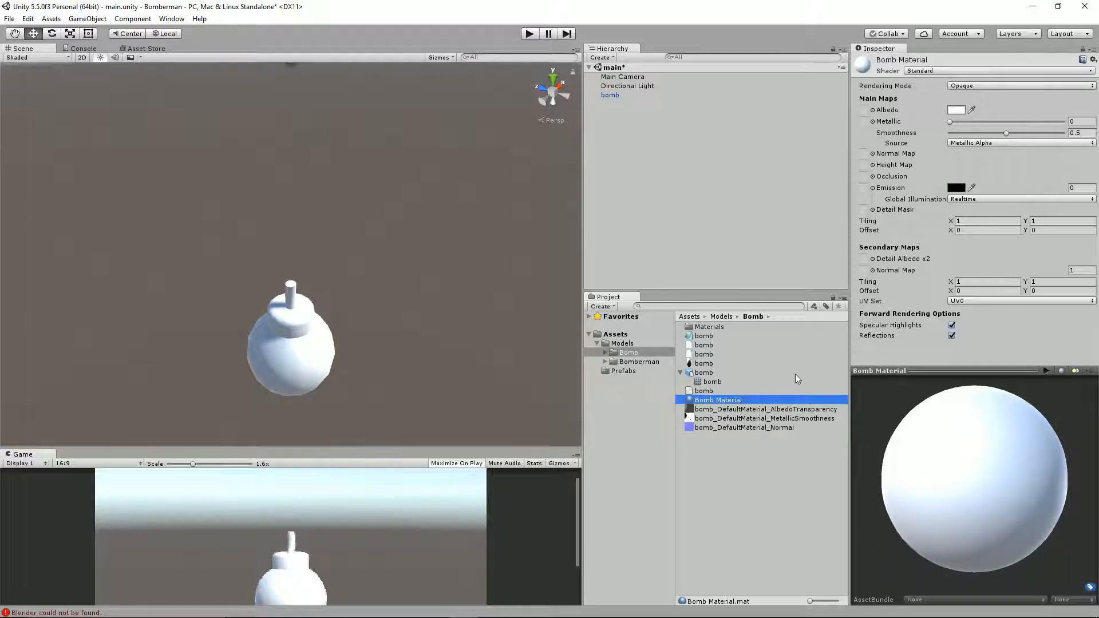
# - Assign the AlbedoTransparency texture to Bomb Material's Albedo and the MetallicSmoothness texture to its Metallic map
pyautogui.moveTo(762, 401); pyautogui.dragTo(869, 116)
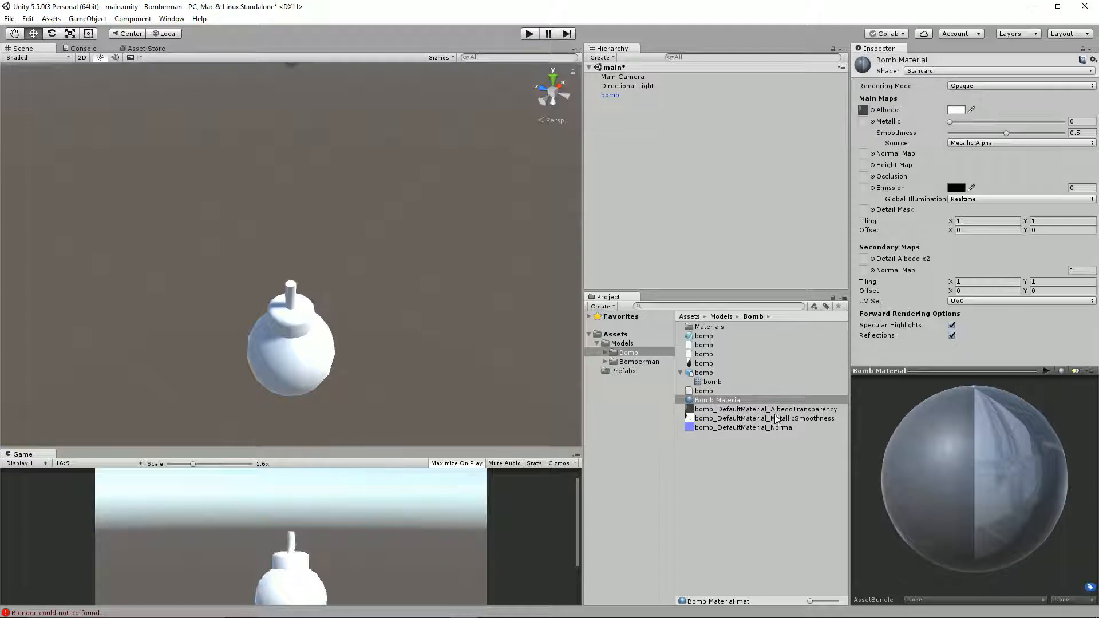
pyautogui.moveTo(772, 419); pyautogui.dragTo(865, 125)
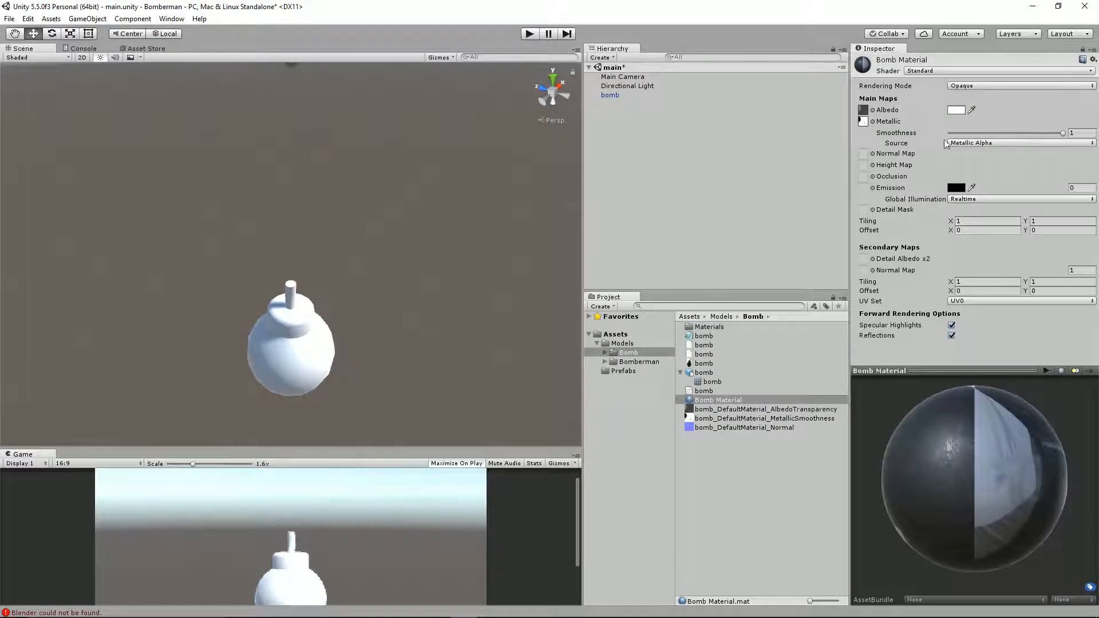
# - Try Albedo Alpha as Bomb Material's smoothness source, then restore Metallic Alpha
pyautogui.click(985, 143)
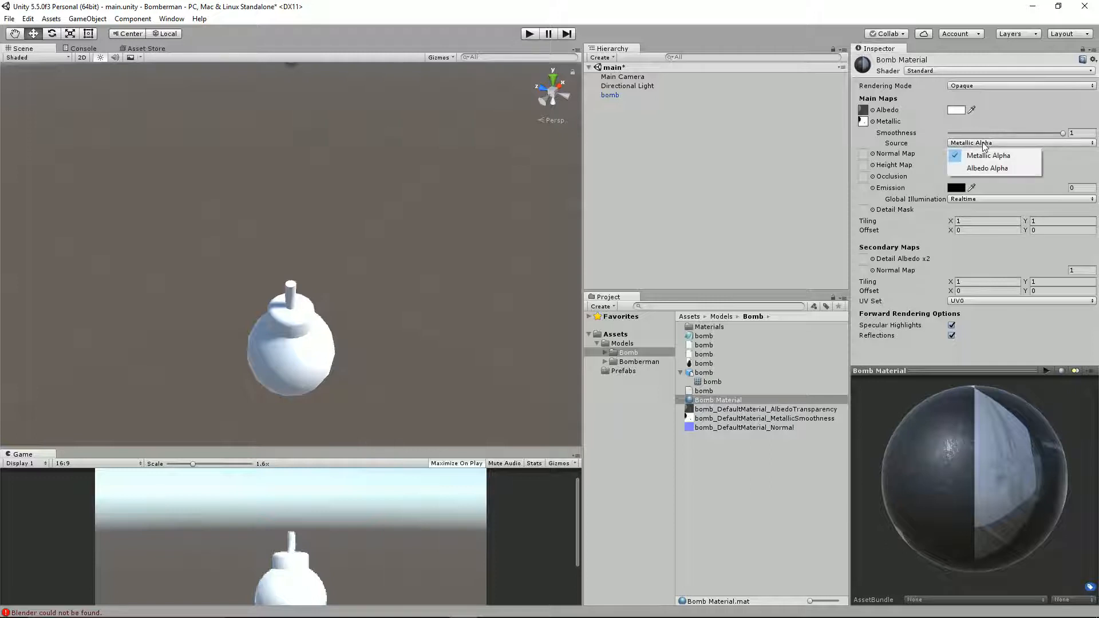
pyautogui.click(989, 168)
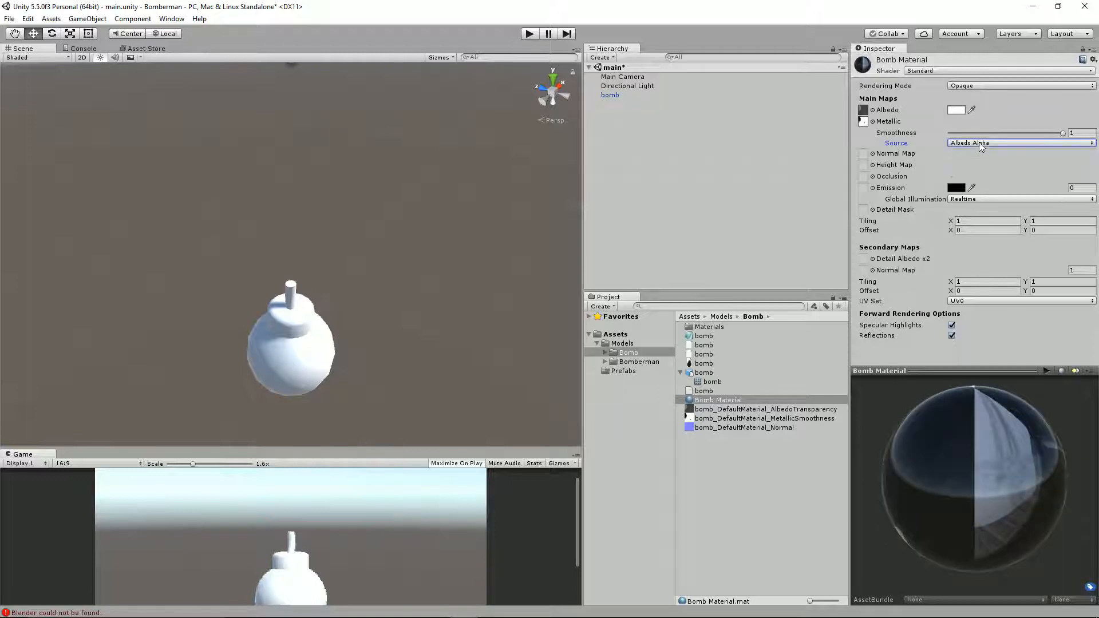
pyautogui.click(981, 144)
pyautogui.click(980, 155)
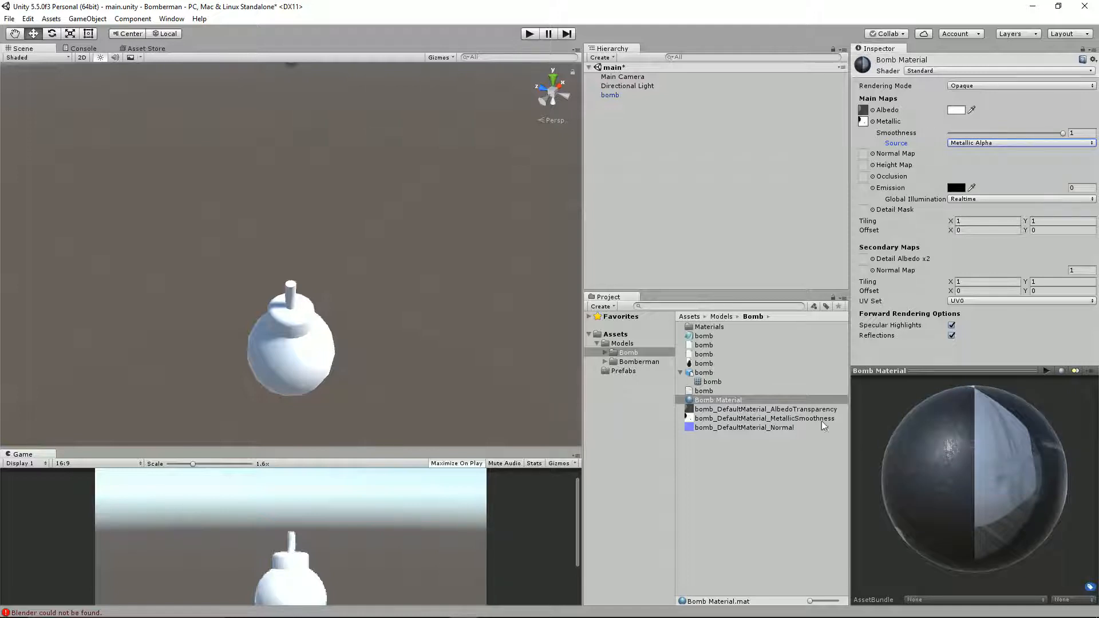
# - Assign bomb_DefaultMaterial_Normal as Bomb Material's normal map, mark the texture as a normal map, and apply the material to the scene's bomb
pyautogui.moveTo(768, 431); pyautogui.dragTo(865, 154)
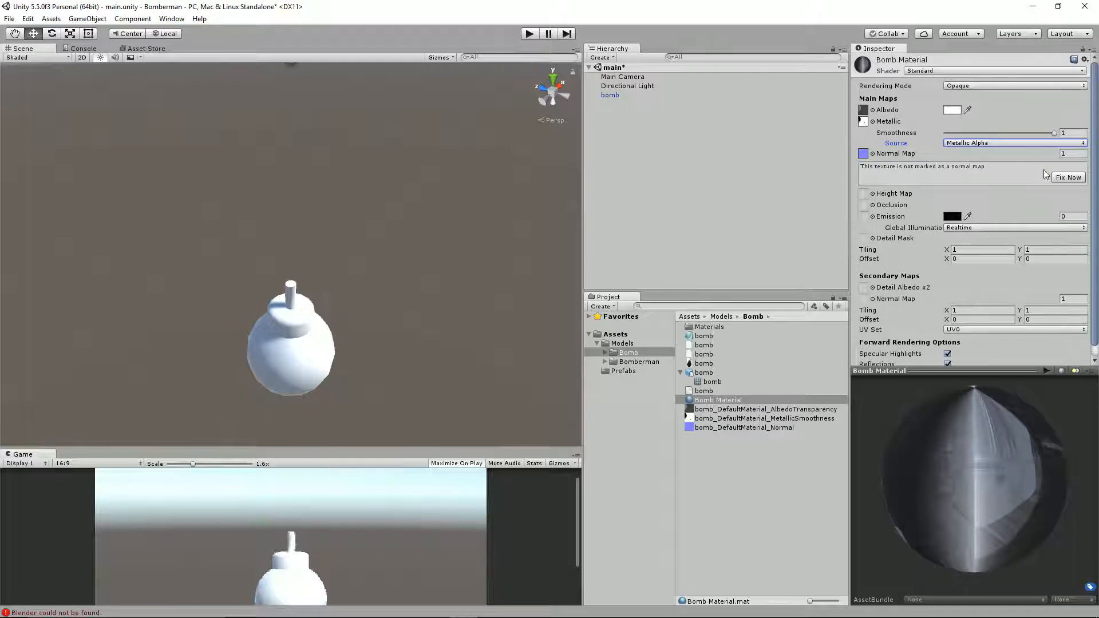
pyautogui.click(1068, 177)
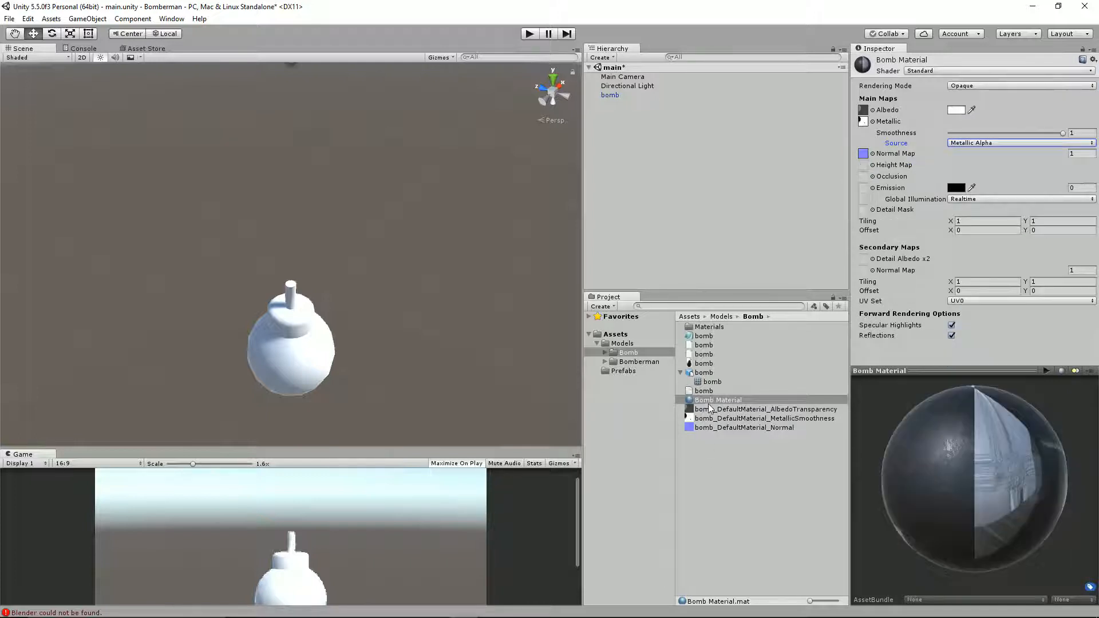
pyautogui.moveTo(712, 400); pyautogui.dragTo(611, 97)
# - Examine the textured bomb's body, cap and fuse up close and from several angles
pyautogui.keyDown('alt'); pyautogui.moveTo(398, 335); pyautogui.dragTo(355, 293); pyautogui.keyUp('alt')
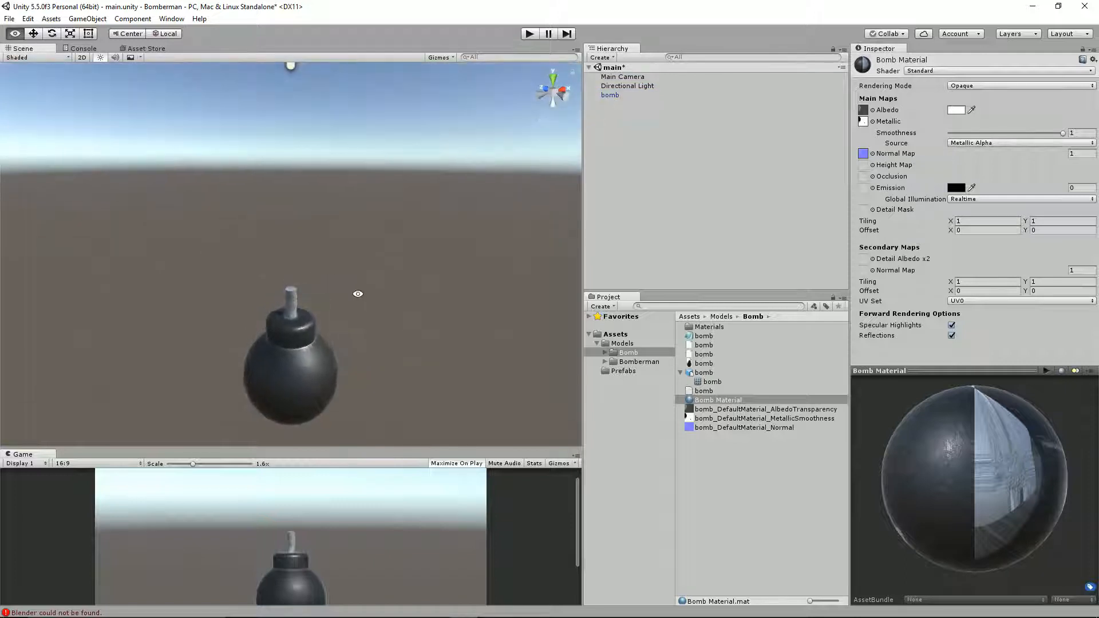
pyautogui.moveTo(356, 293); pyautogui.dragTo(407, 188, button='middle')
pyautogui.scroll(10, 363, 246)
pyautogui.keyDown('alt'); pyautogui.moveTo(356, 237); pyautogui.dragTo(212, 285); pyautogui.keyUp('alt')
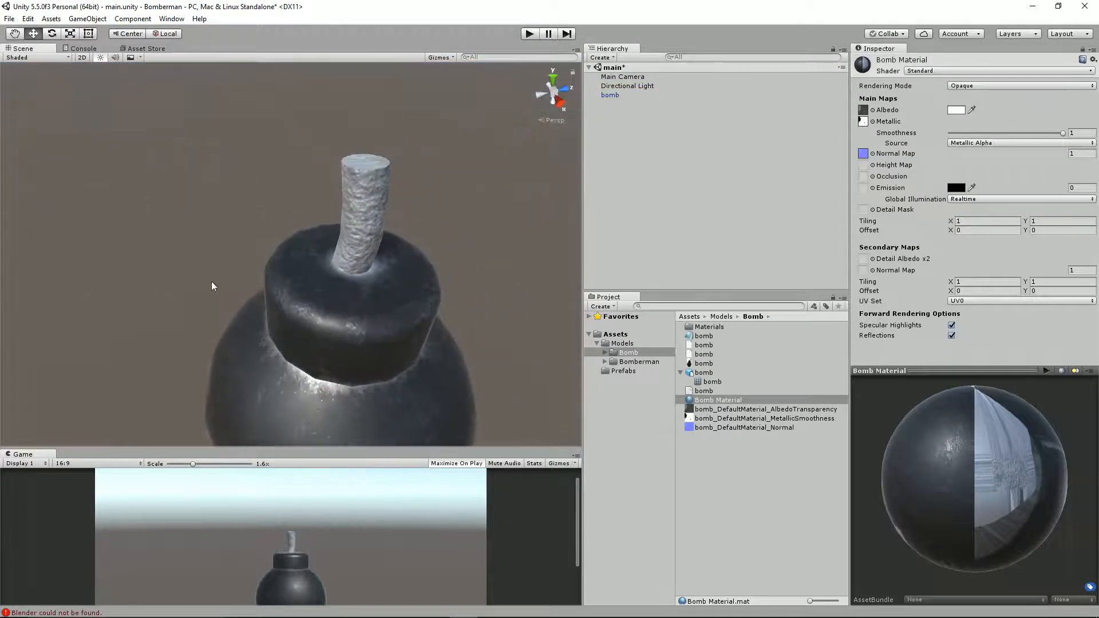
pyautogui.moveTo(371, 213); pyautogui.dragTo(353, 236, button='middle')
pyautogui.scroll(-8, 349, 252)
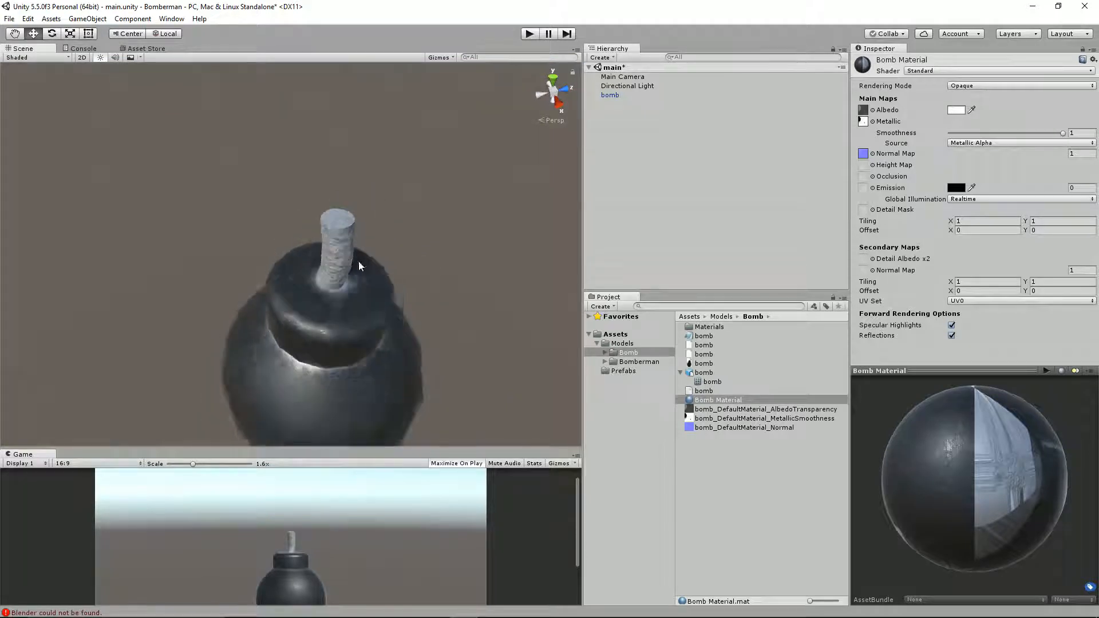
pyautogui.keyDown('alt'); pyautogui.moveTo(350, 292); pyautogui.dragTo(412, 245); pyautogui.keyUp('alt')
pyautogui.scroll(4, 398, 252)
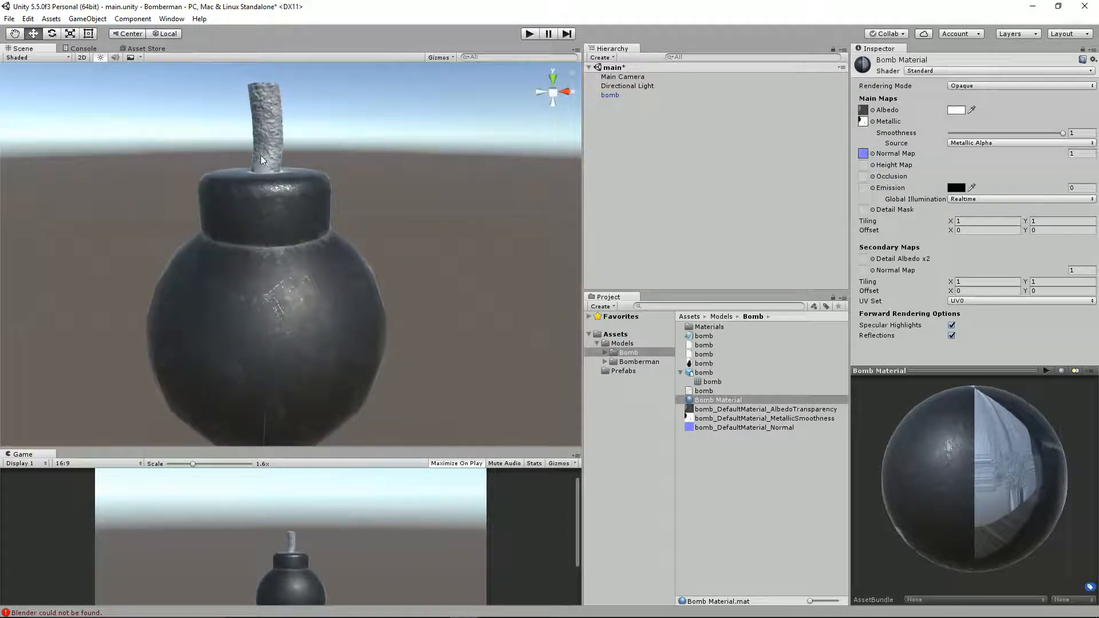
pyautogui.keyDown('alt'); pyautogui.moveTo(240, 164); pyautogui.dragTo(282, 282); pyautogui.keyUp('alt')
pyautogui.scroll(-5, 409, 191)
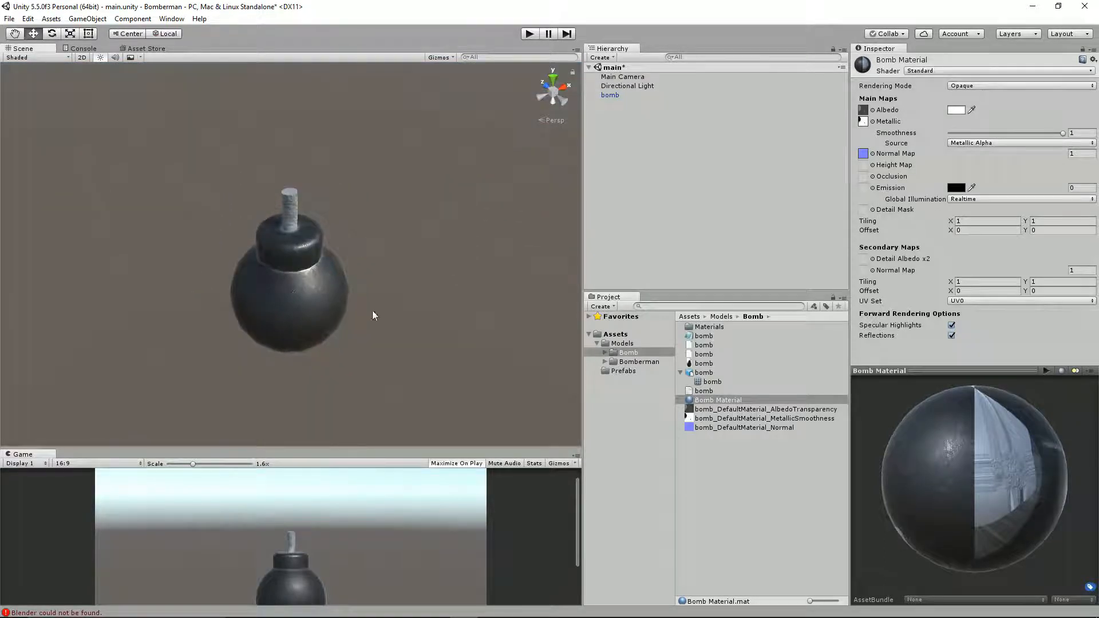
pyautogui.scroll(2, 390, 329)
pyautogui.keyDown('alt'); pyautogui.moveTo(390, 329); pyautogui.dragTo(444, 261); pyautogui.keyUp('alt')
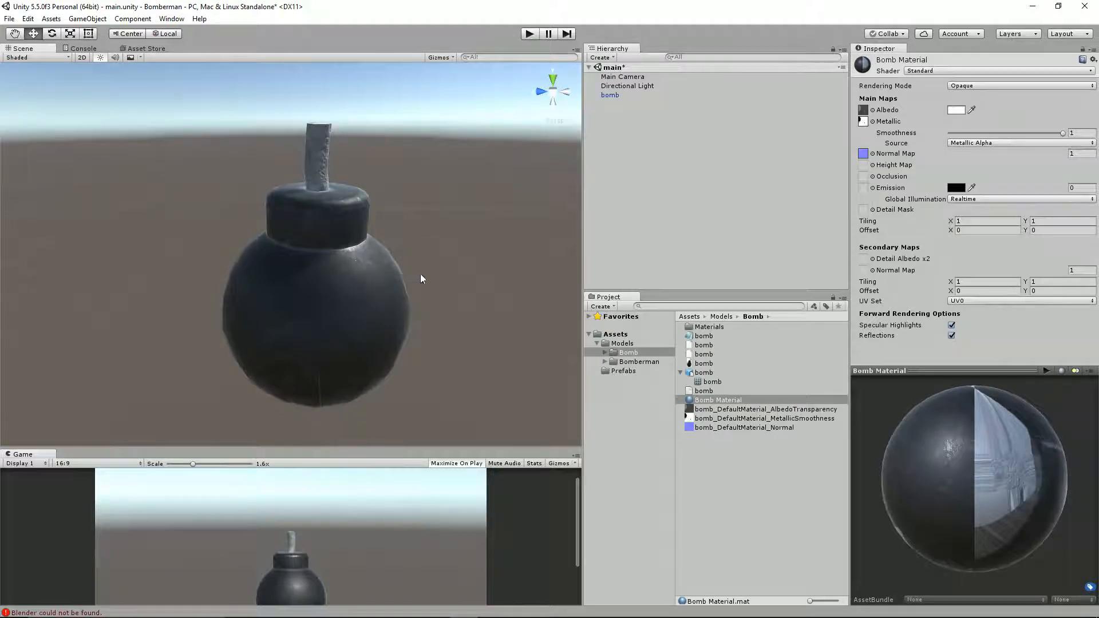
pyautogui.keyDown('alt'); pyautogui.moveTo(440, 274); pyautogui.dragTo(243, 275); pyautogui.keyUp('alt')
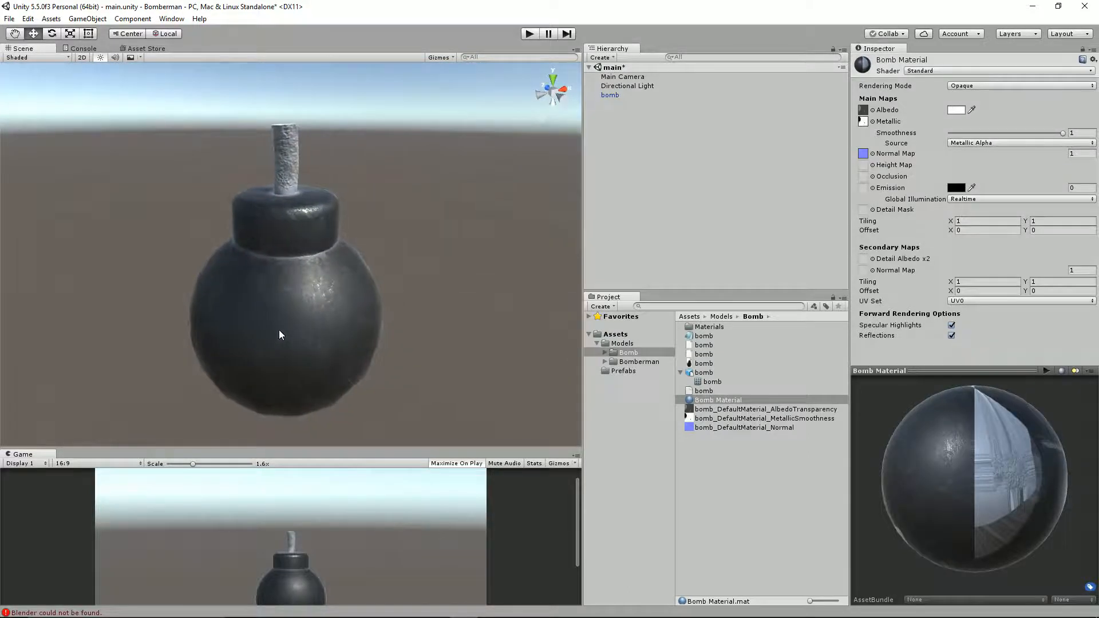
pyautogui.scroll(-3, 393, 318)
pyautogui.keyDown('alt'); pyautogui.moveTo(383, 316); pyautogui.dragTo(362, 283); pyautogui.keyUp('alt')
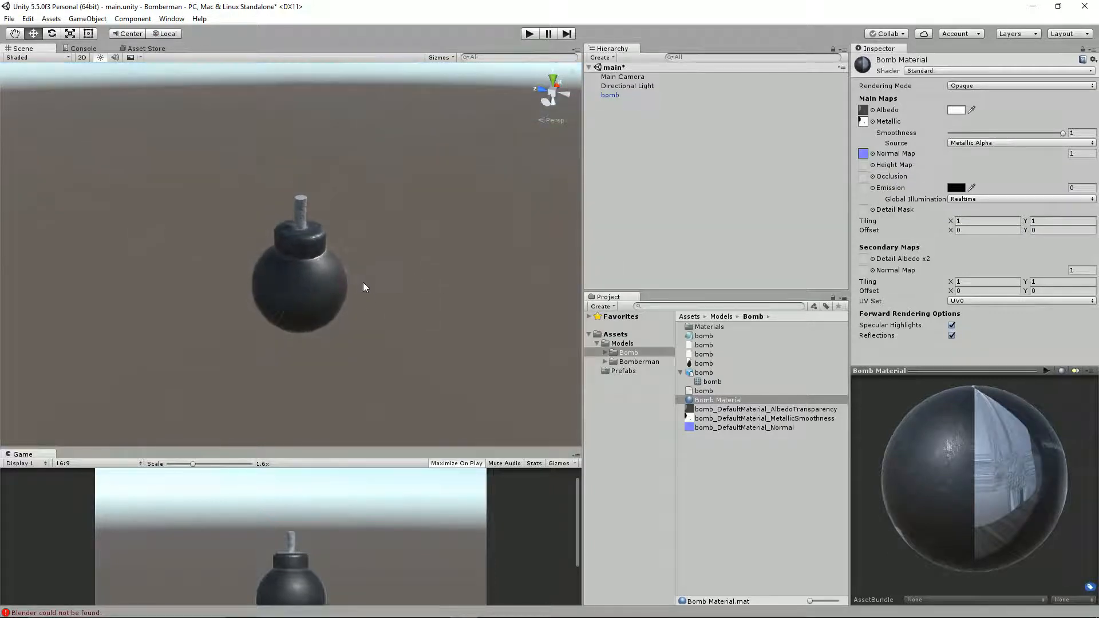